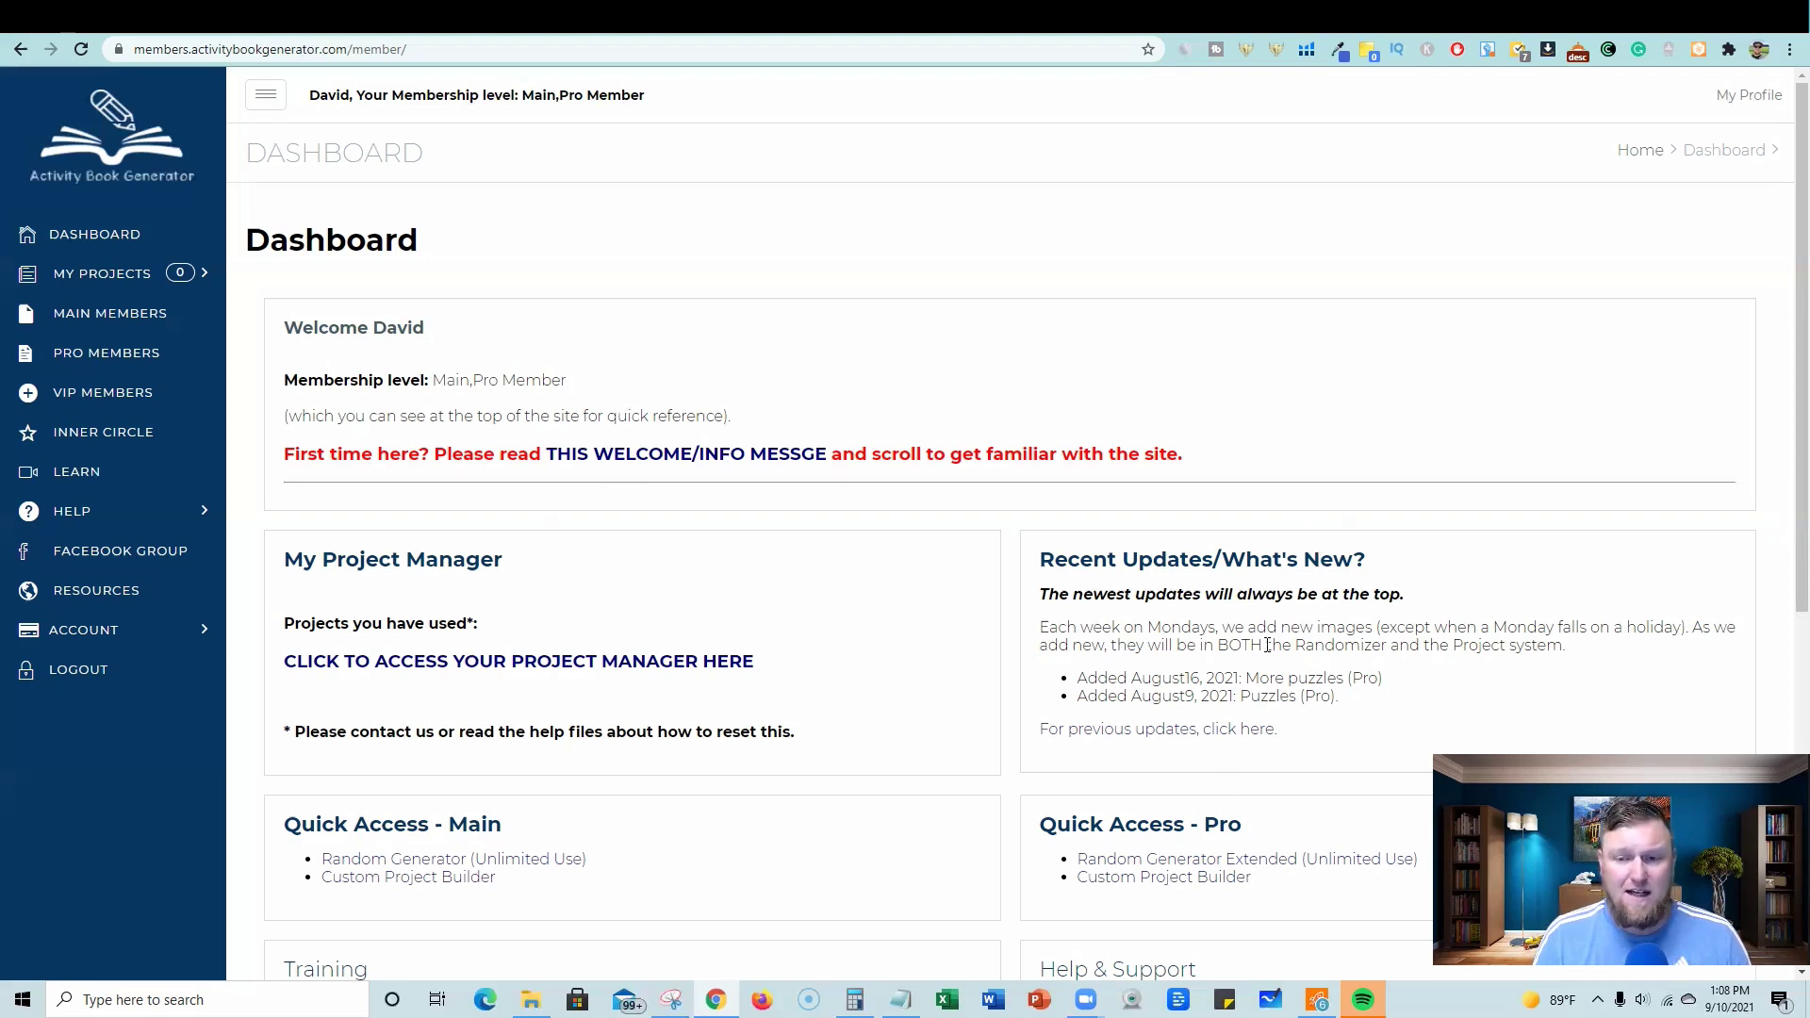
{"action": "scroll", "coordinate": [1141, 679], "scroll_direction": "down", "scroll_amount": 2}
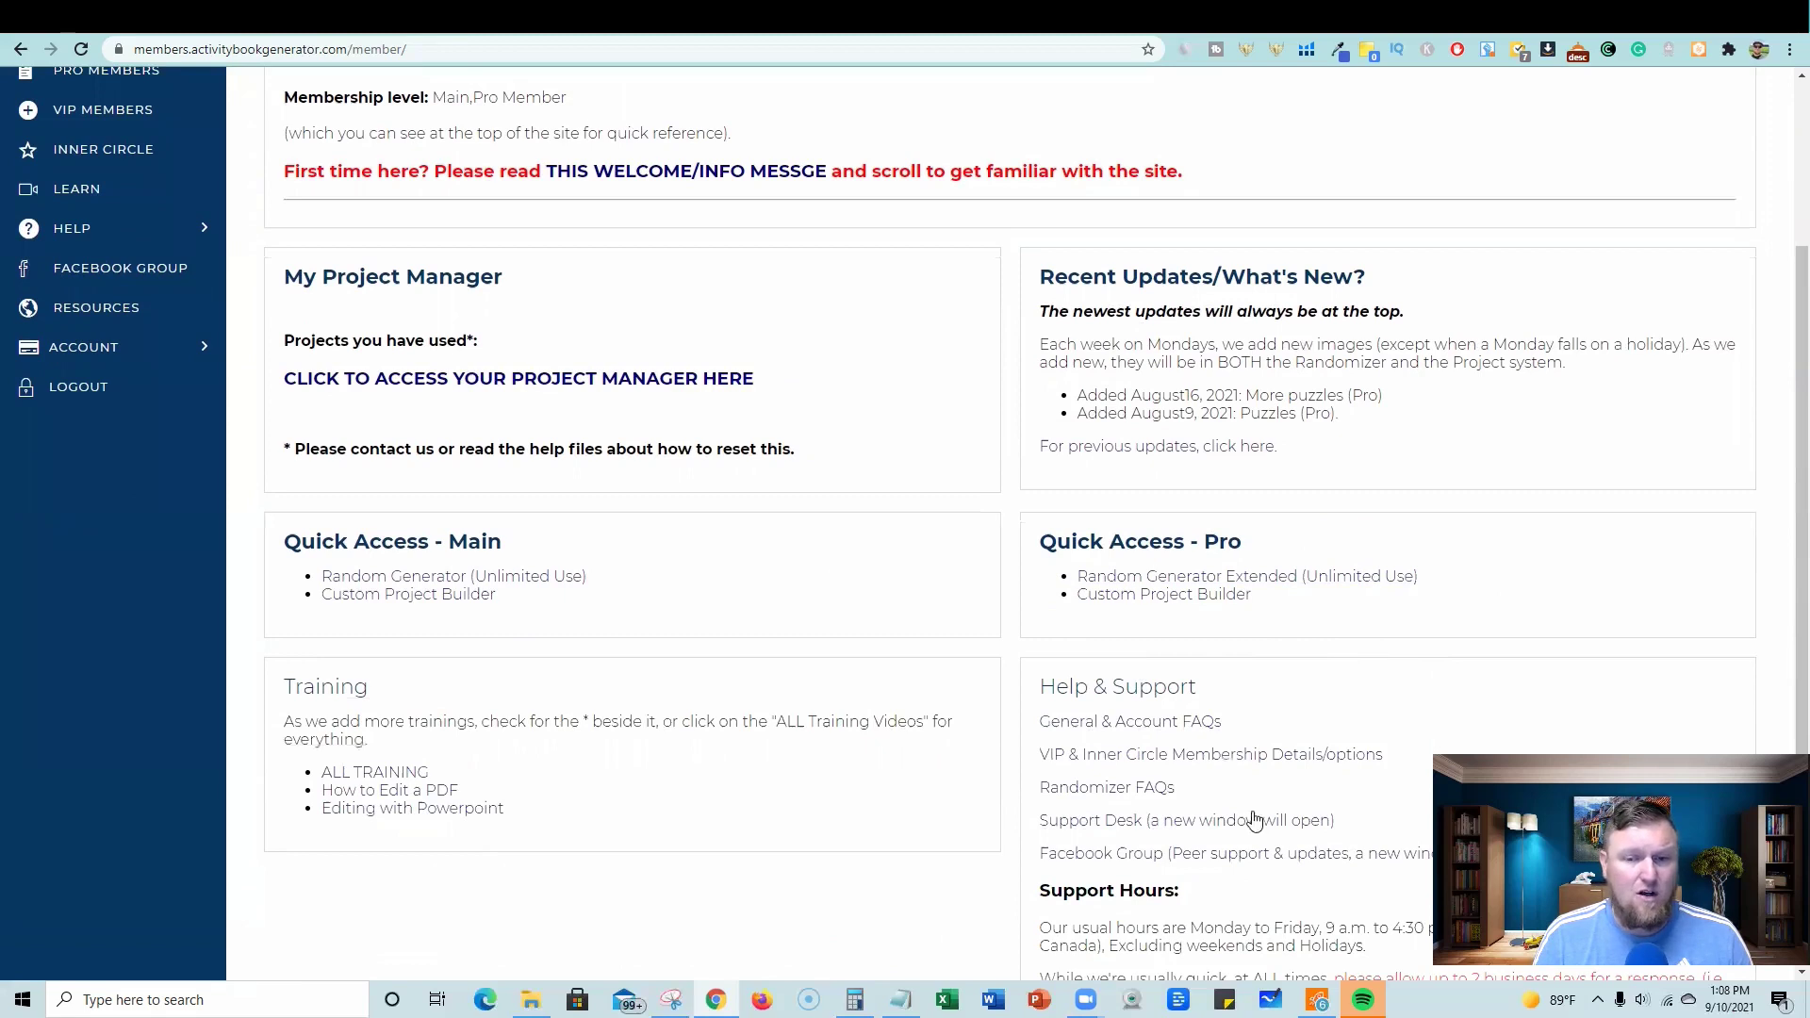
{"action": "scroll", "coordinate": [1014, 452], "scroll_direction": "up", "scroll_amount": 1}
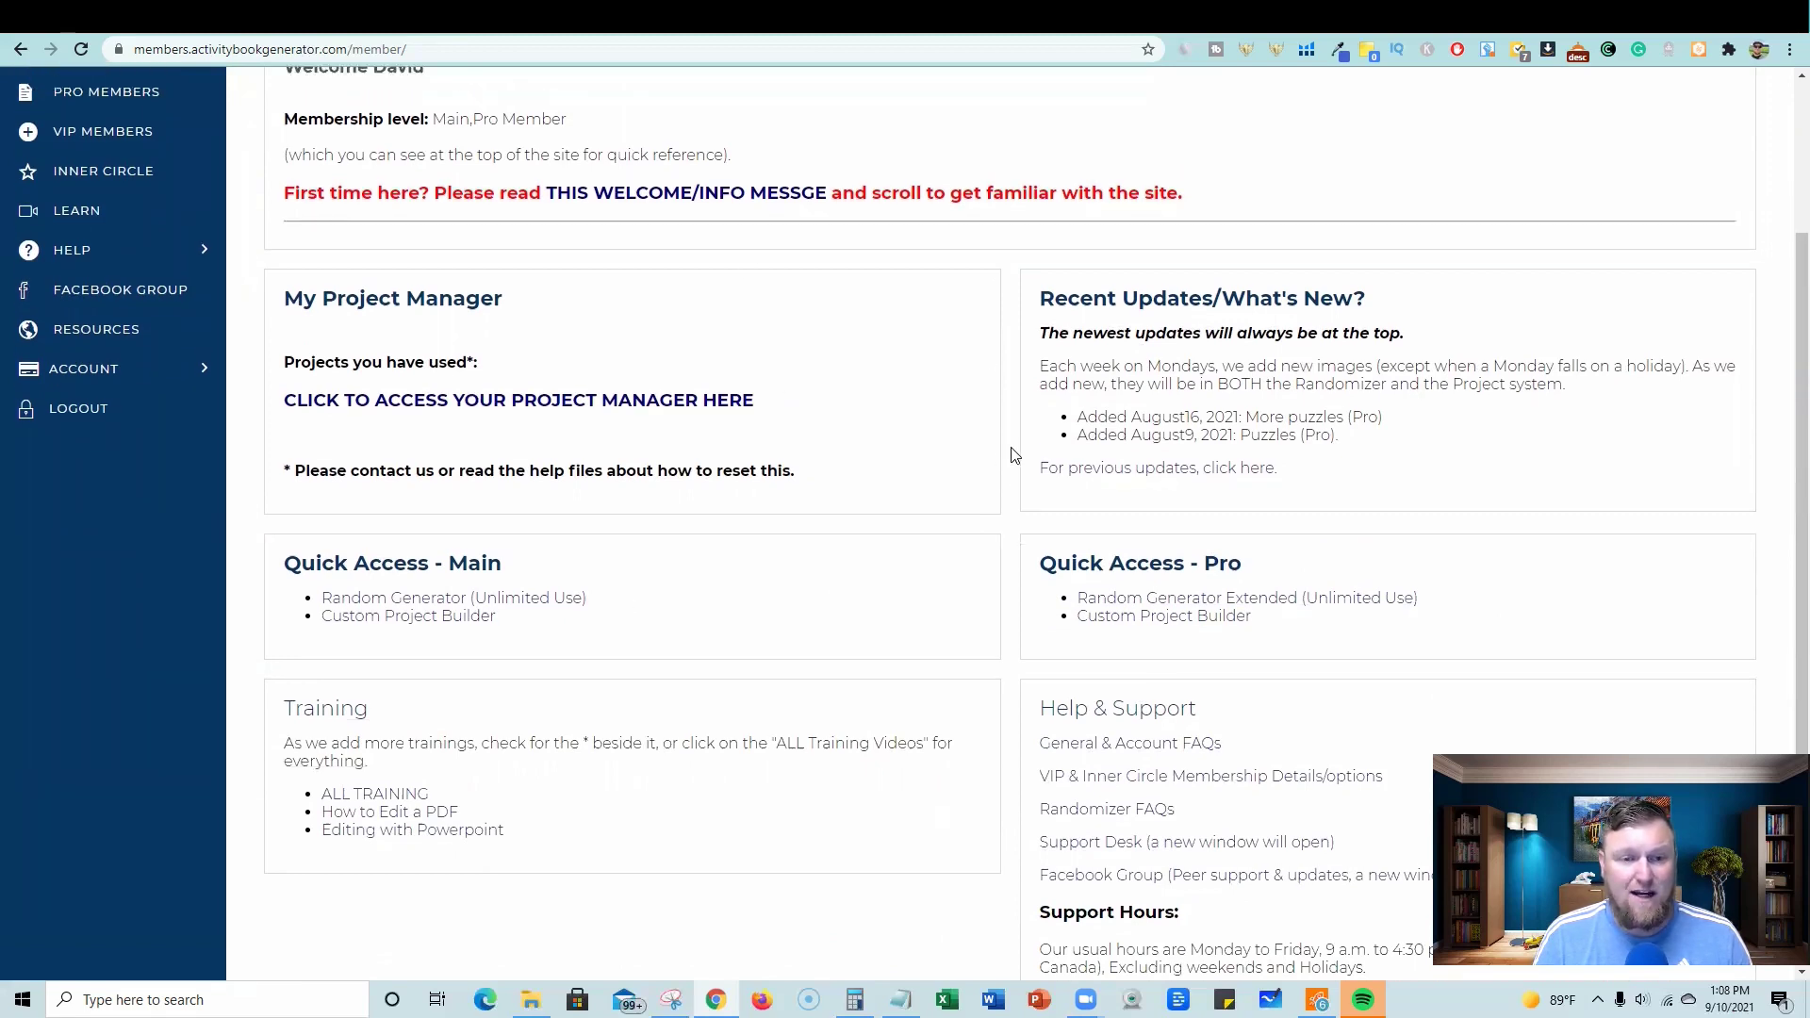
{"action": "scroll", "coordinate": [1013, 512], "scroll_direction": "up", "scroll_amount": 1}
{"action": "scroll", "coordinate": [1014, 512], "scroll_direction": "down", "scroll_amount": 1}
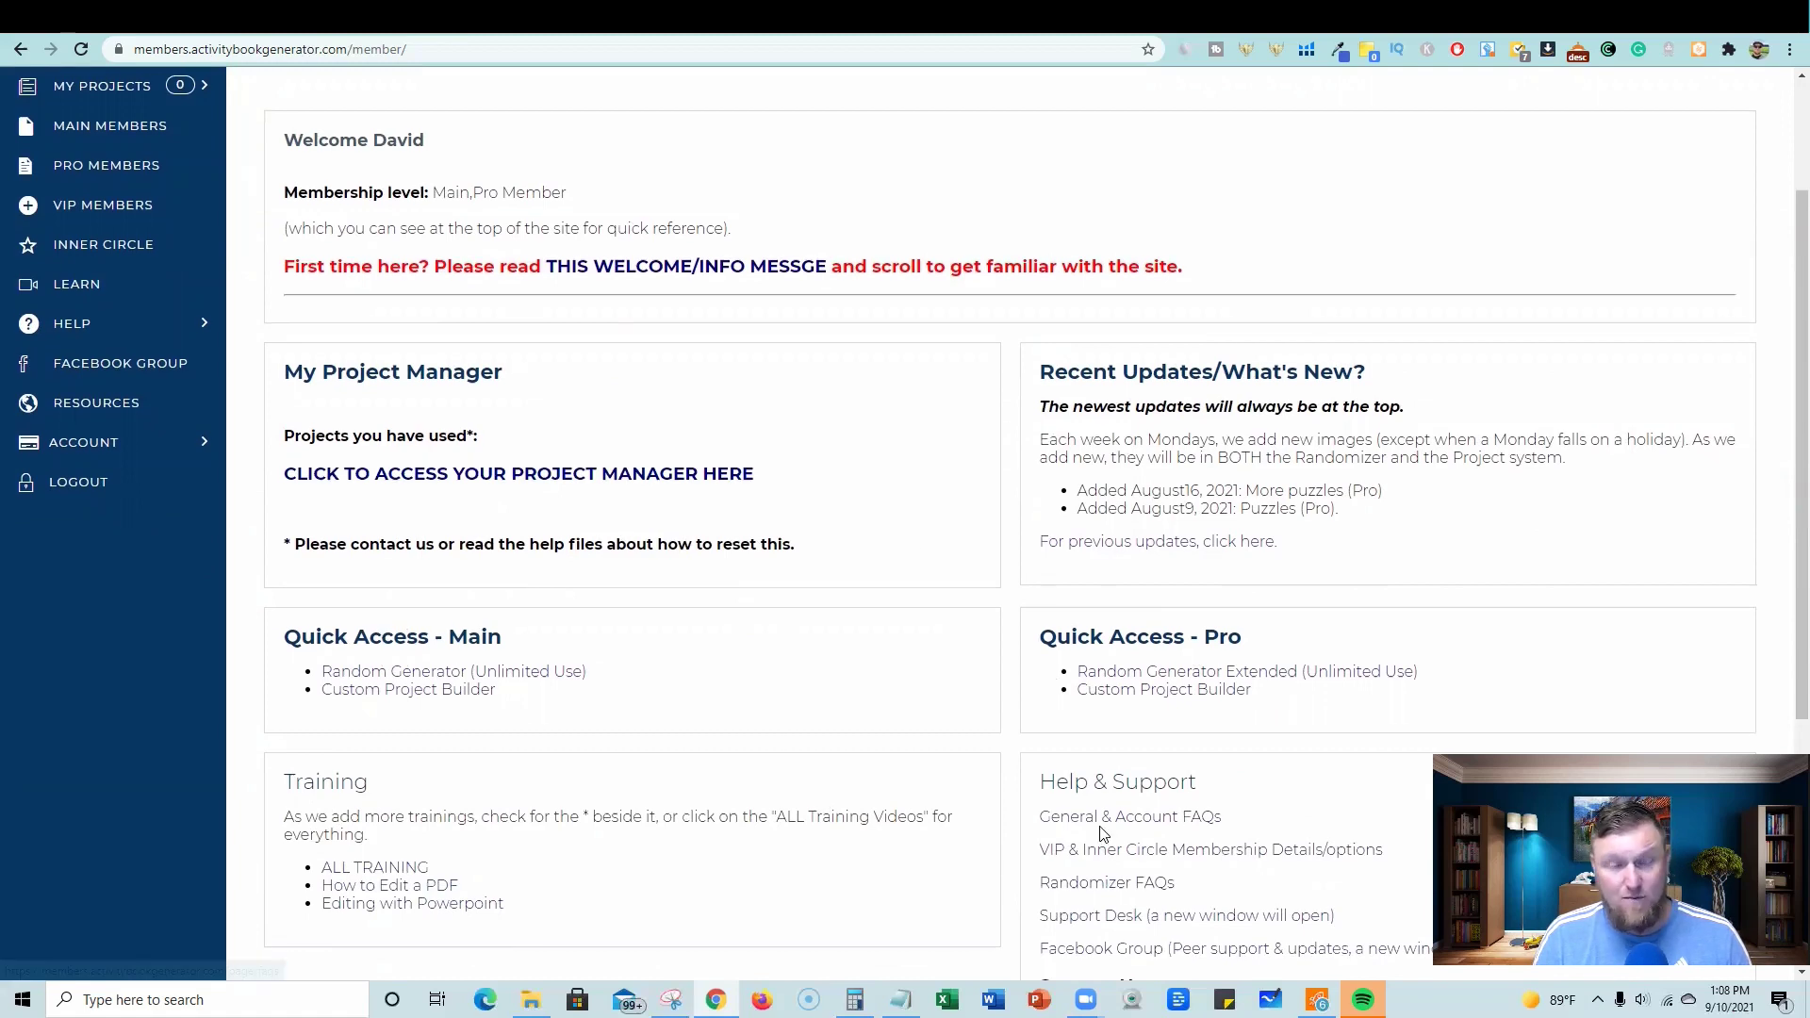
{"action": "scroll", "coordinate": [849, 565], "scroll_direction": "up", "scroll_amount": 2}
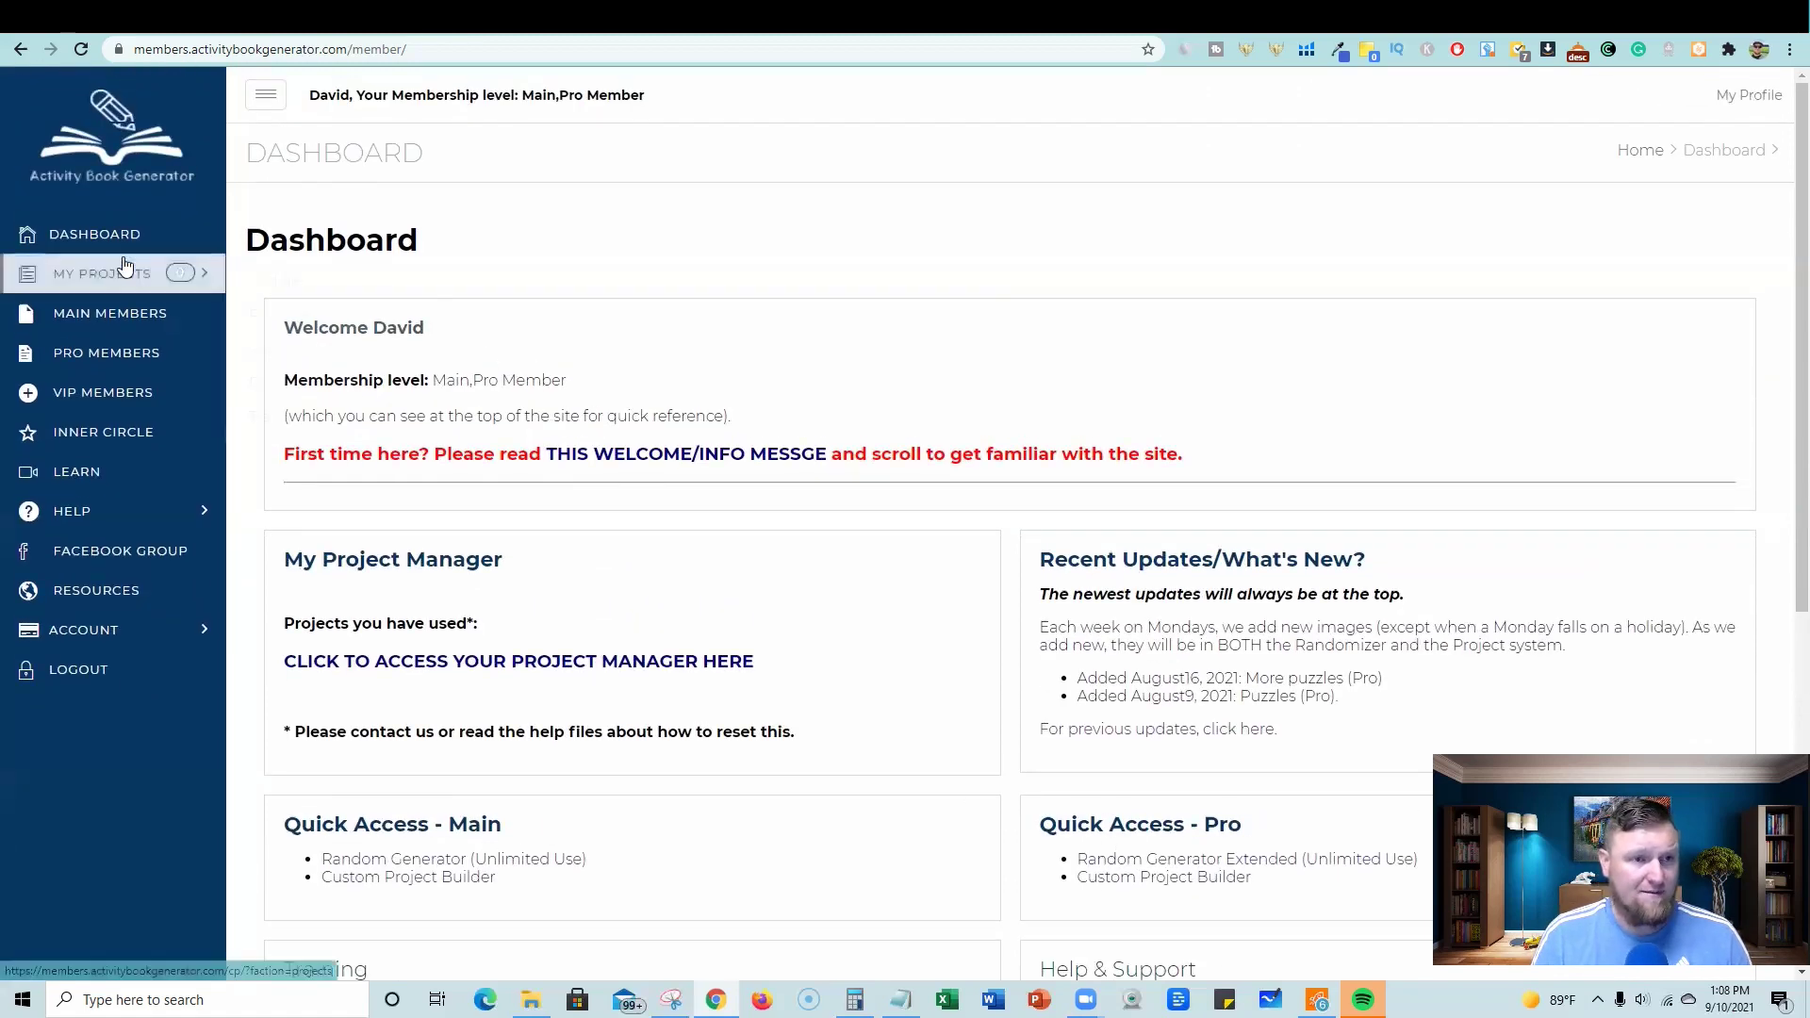
{"action": "mouse_move", "coordinate": [102, 274]}
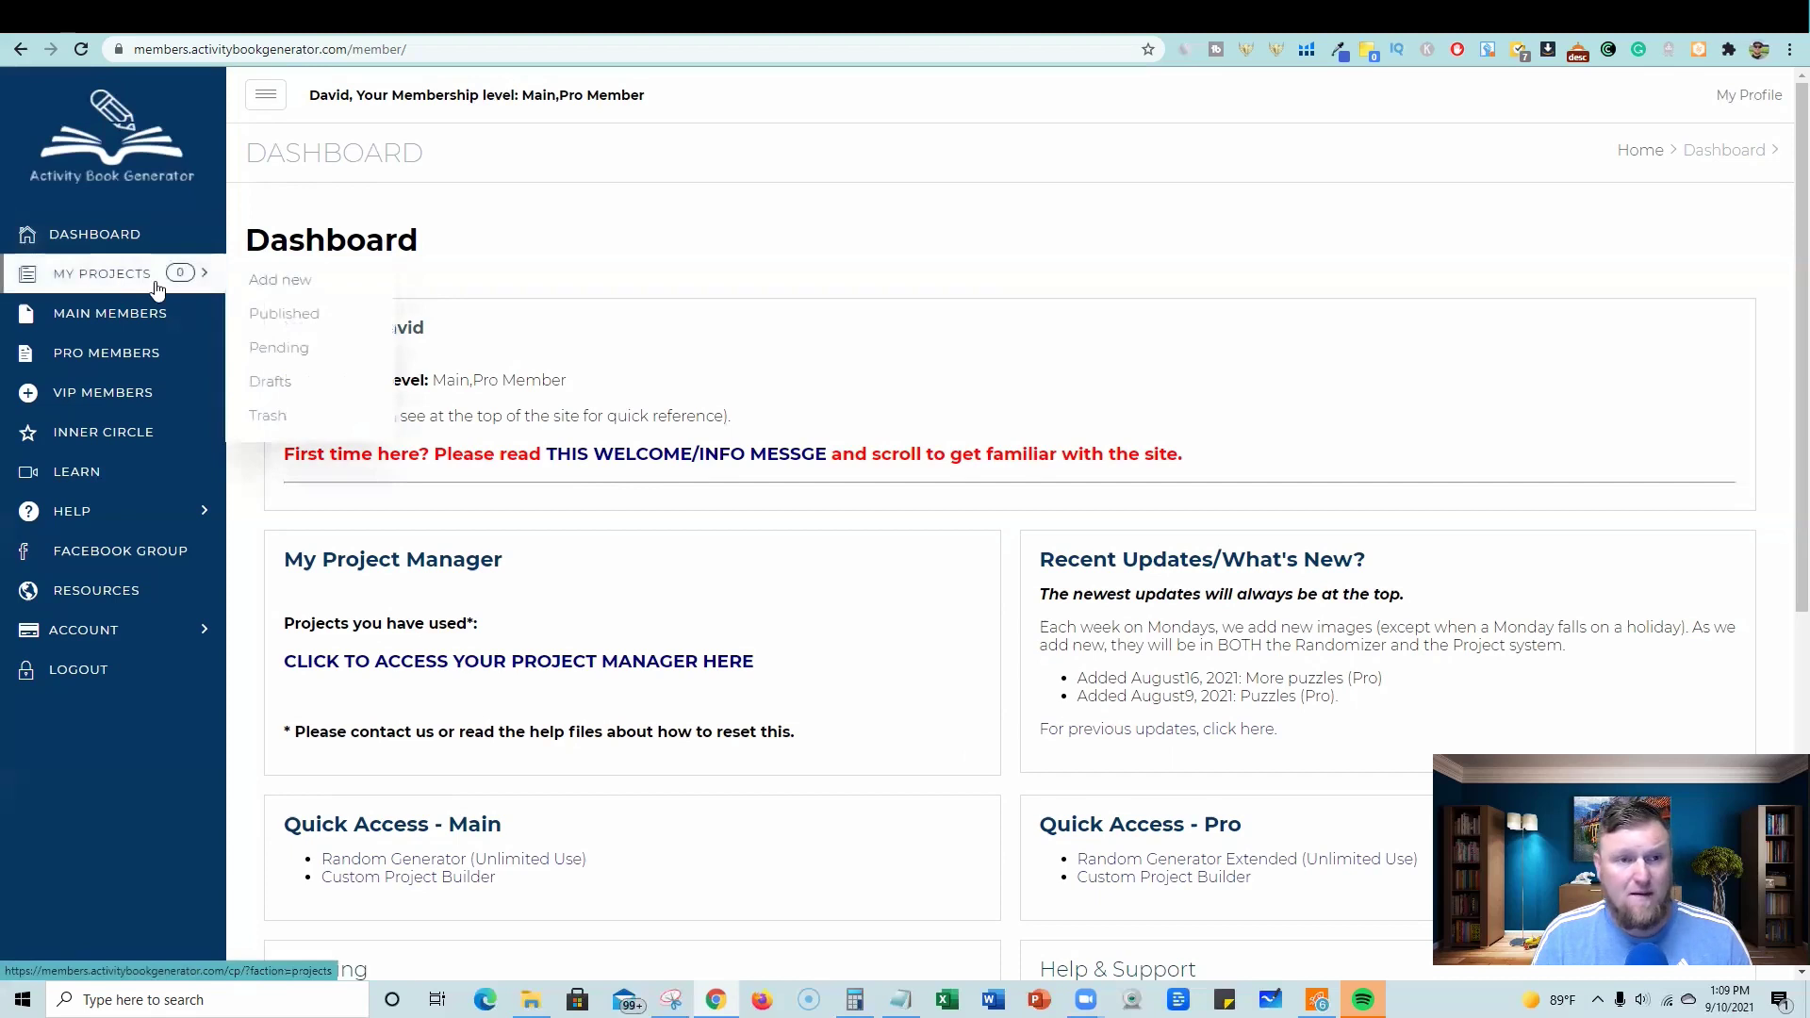
- Show the Main Members page with its A4 and Letter random generators
{"action": "left_click", "coordinate": [108, 323]}
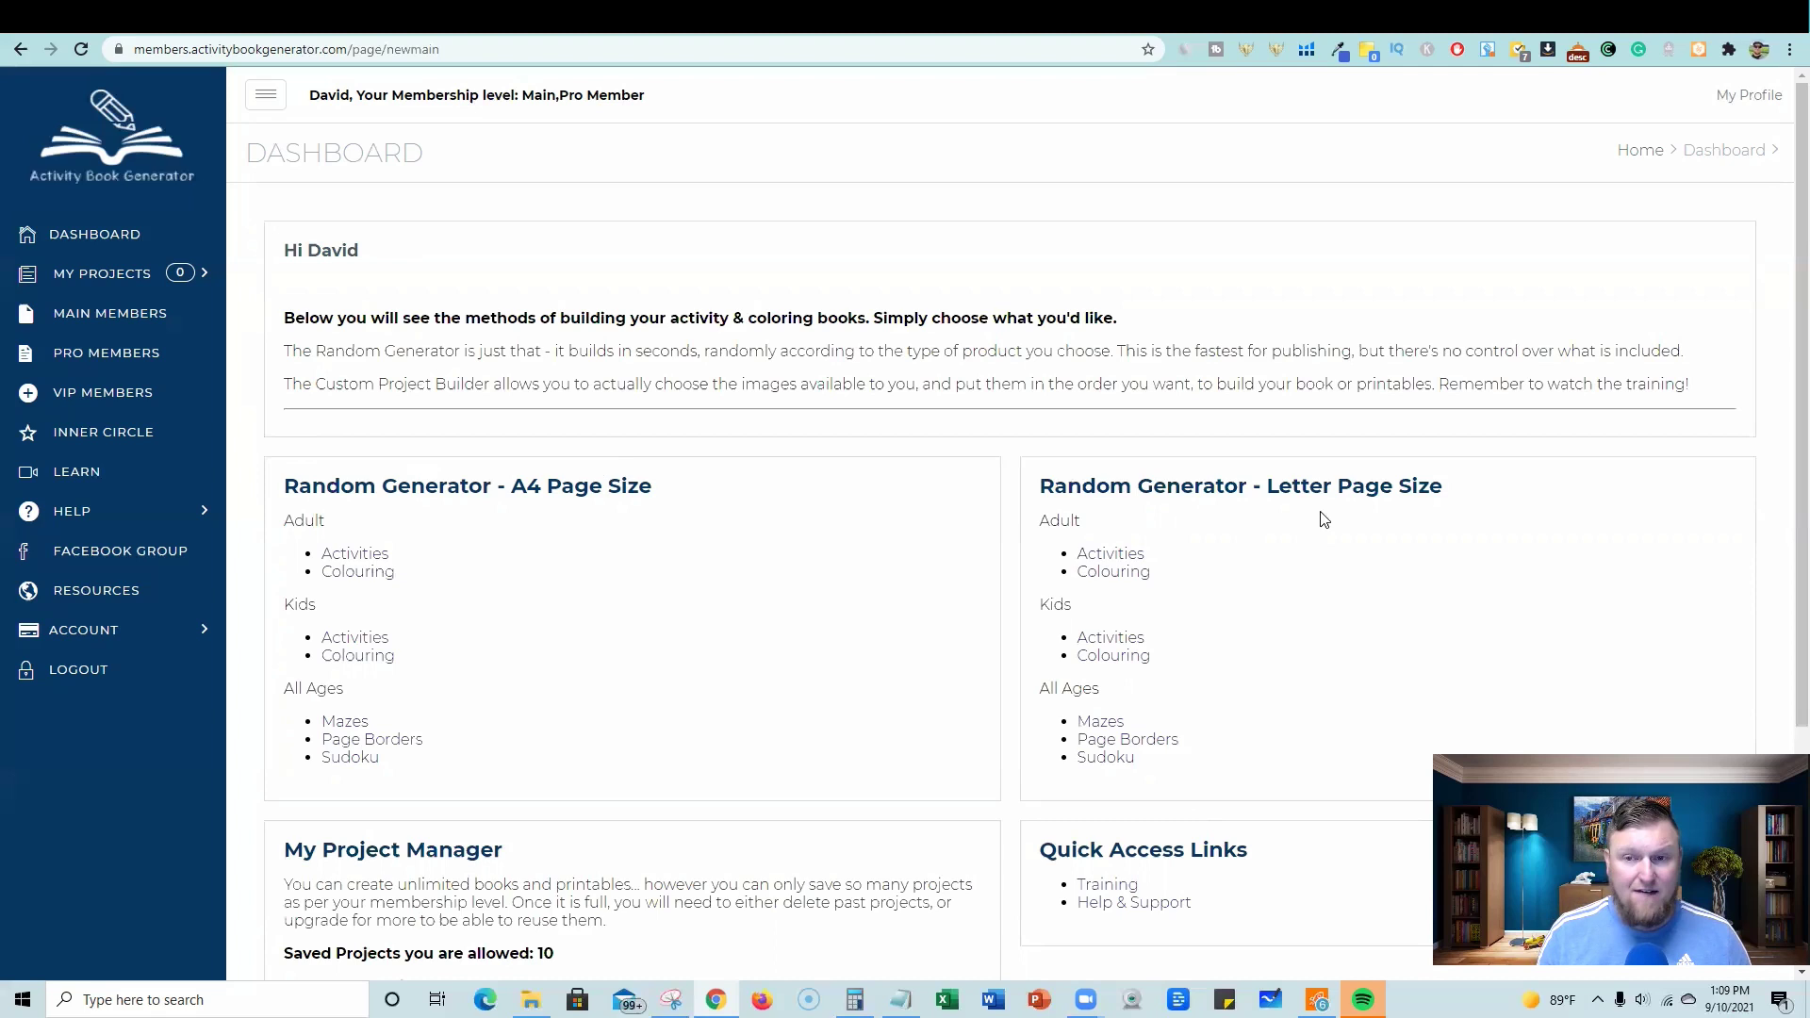
{"action": "scroll", "coordinate": [1019, 566], "scroll_direction": "down", "scroll_amount": 1}
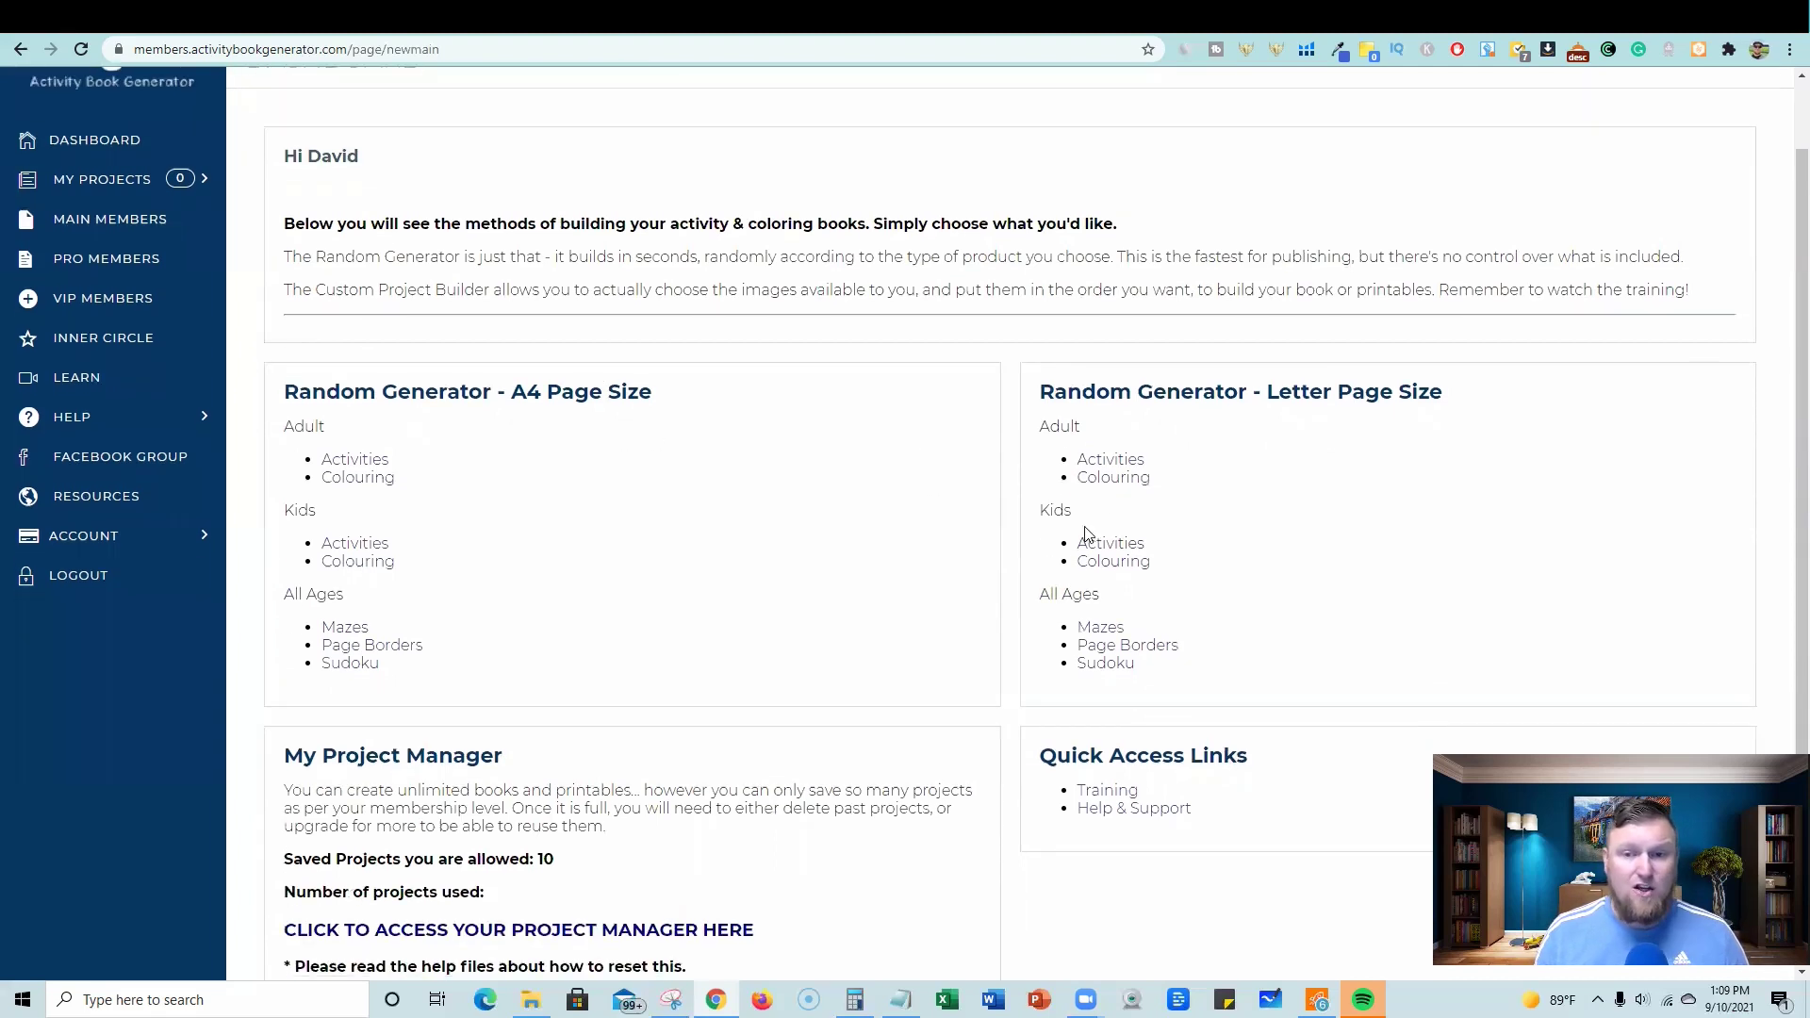
- Generate a 20-page kids coloring book and open the downloaded PDF
{"action": "left_click", "coordinate": [1114, 565]}
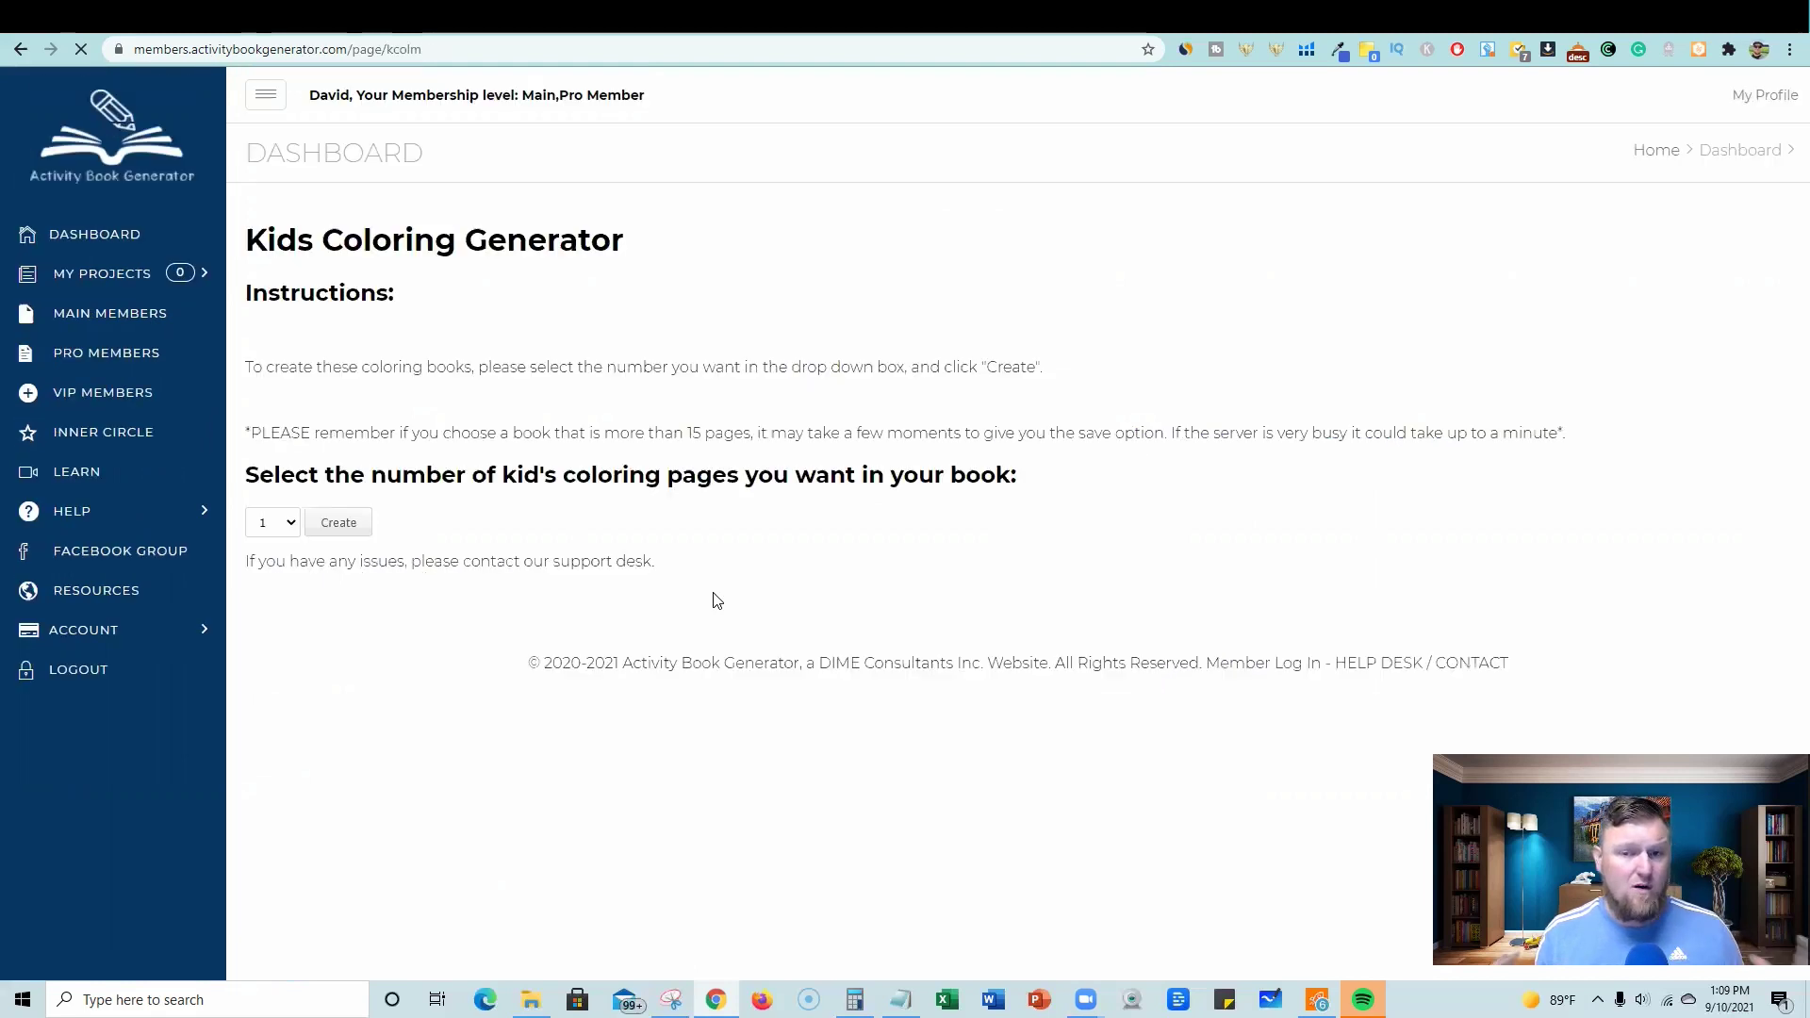
{"action": "left_click", "coordinate": [293, 527]}
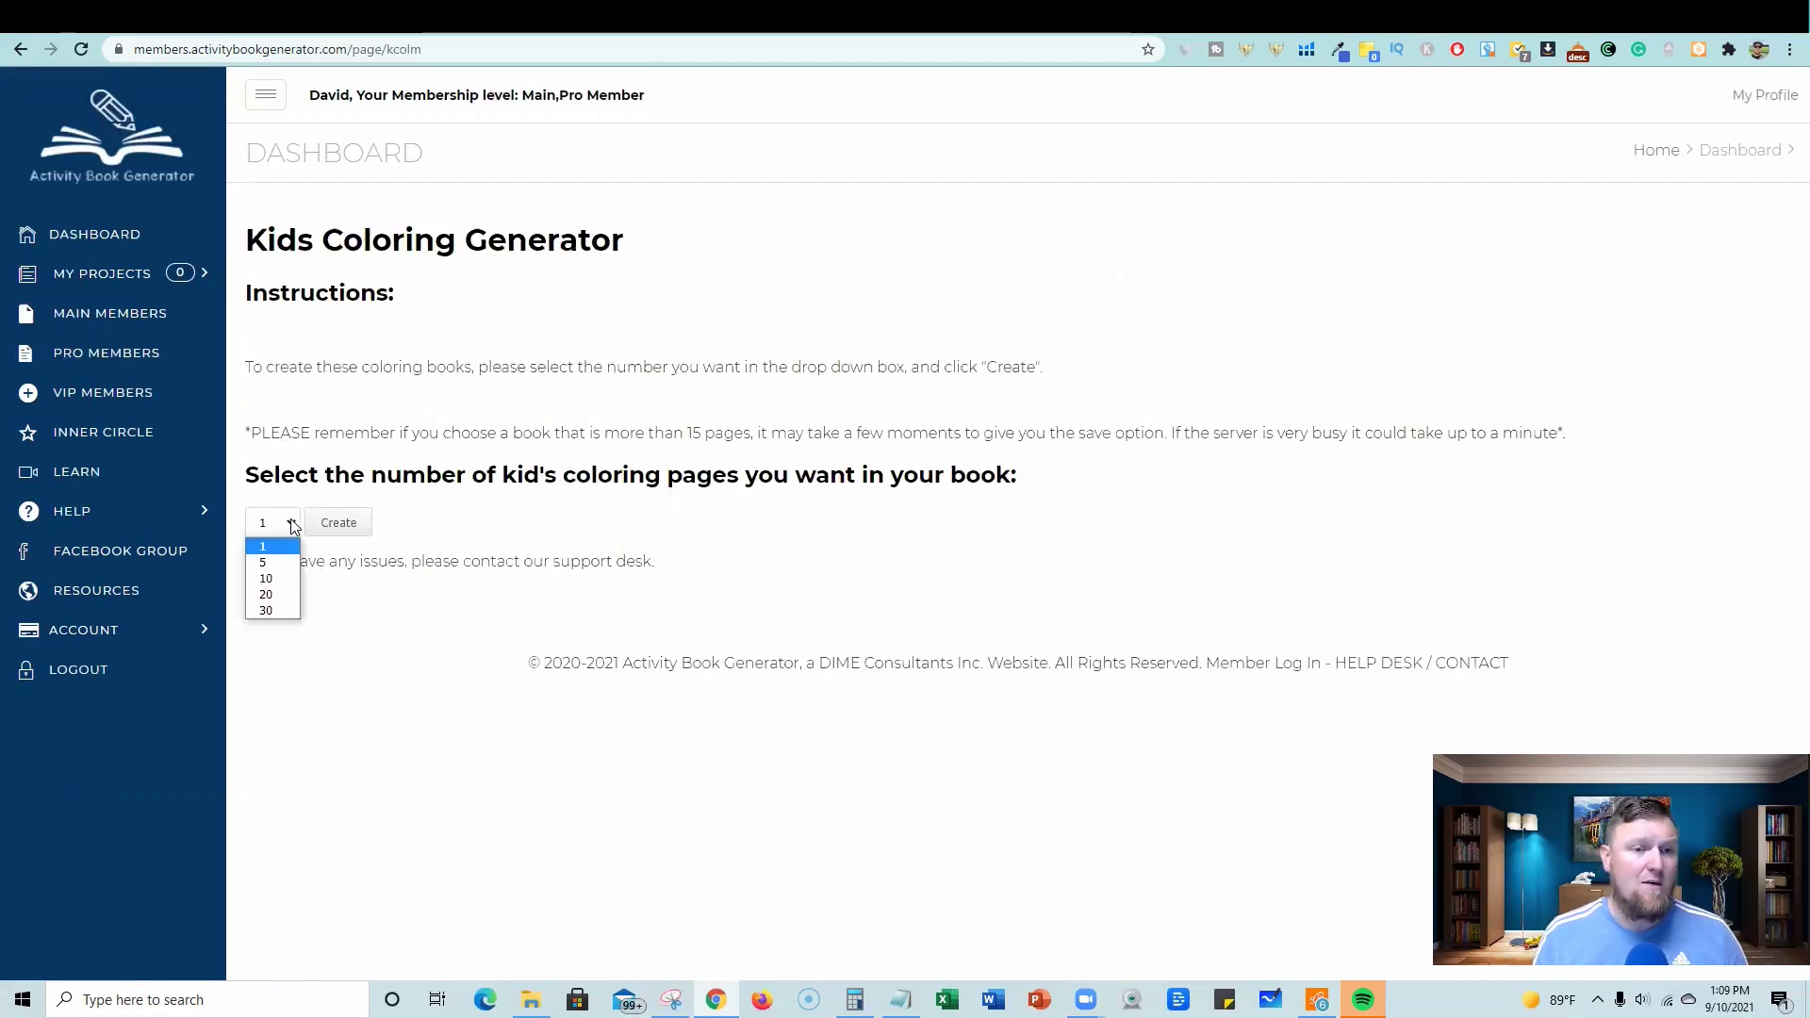
{"action": "left_click", "coordinate": [269, 595]}
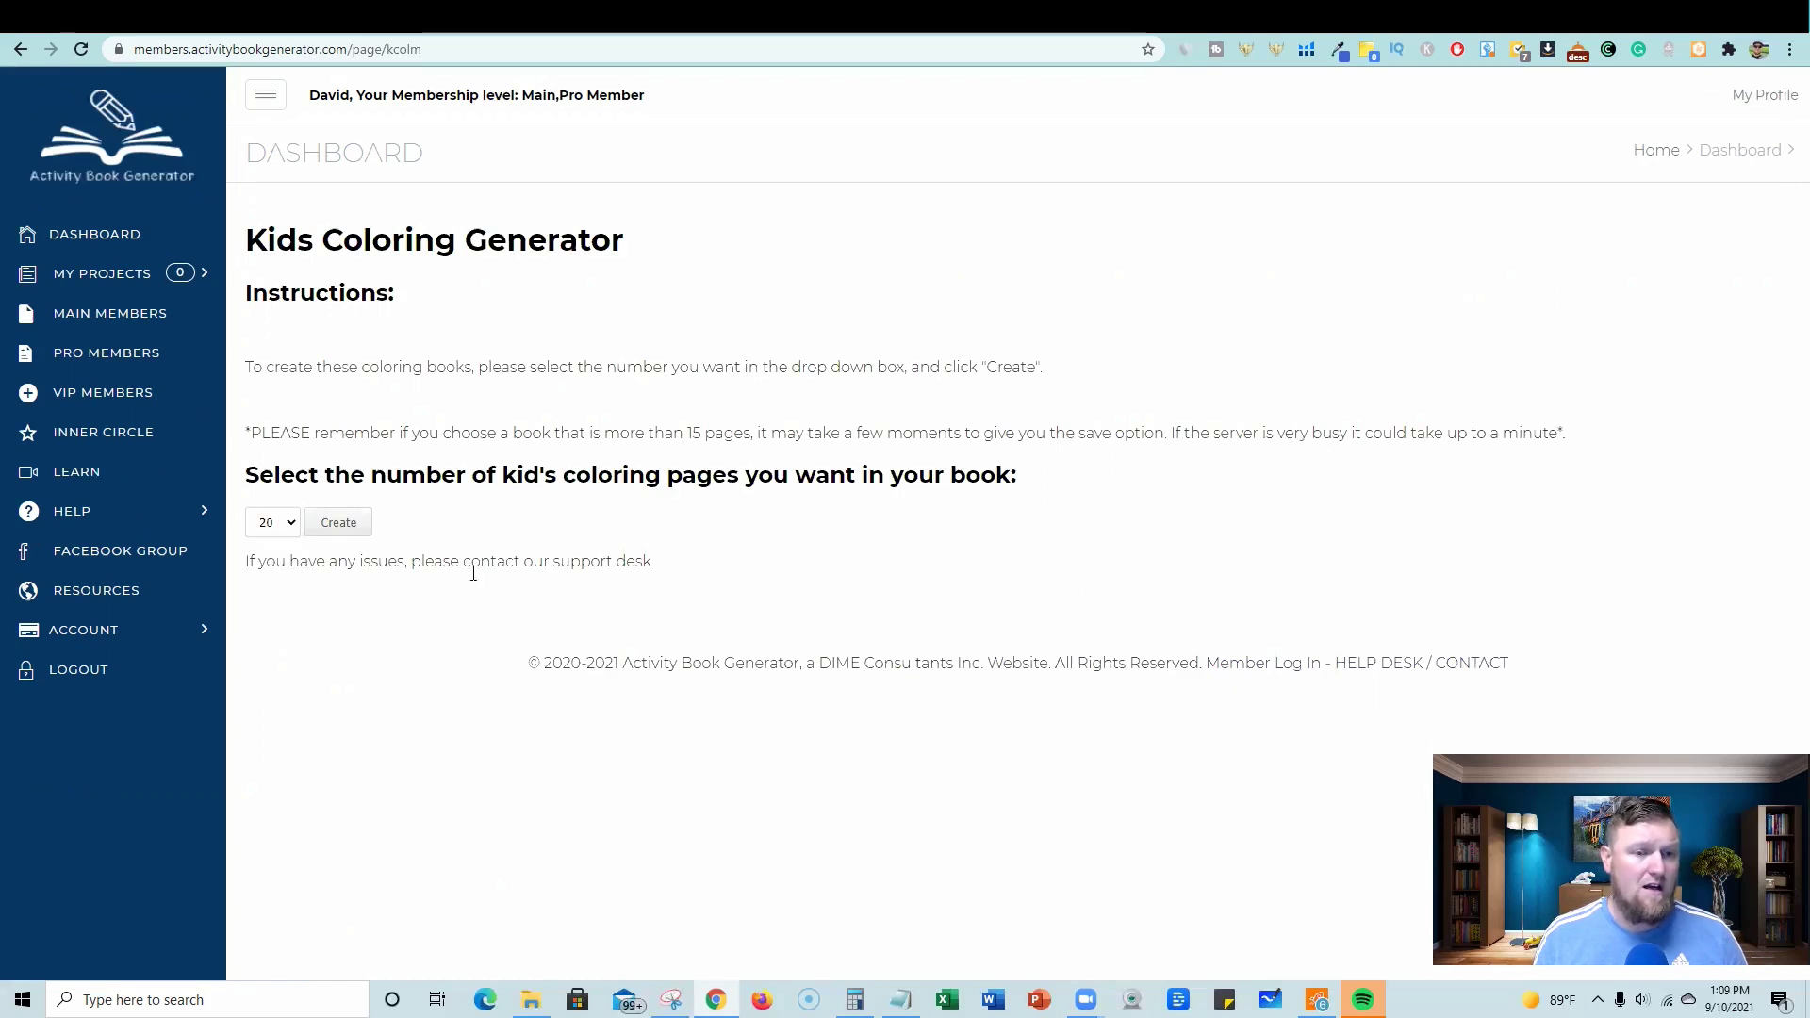
{"action": "left_click", "coordinate": [342, 526]}
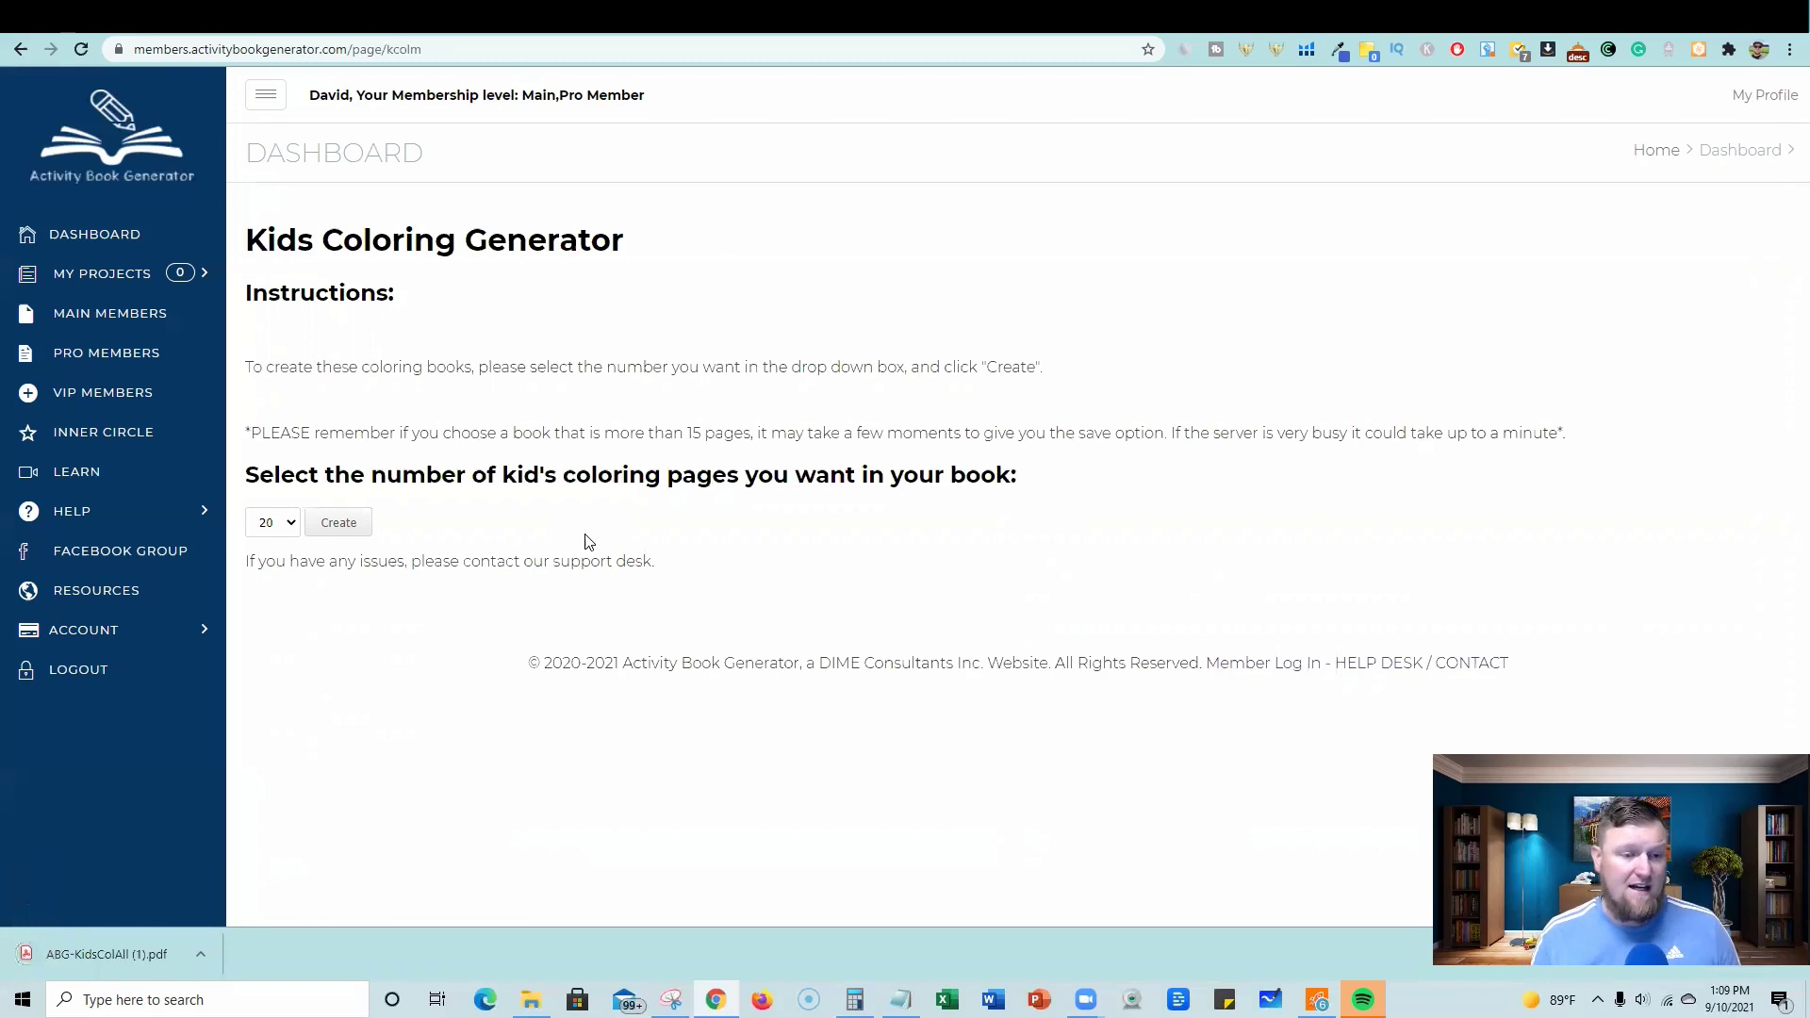
{"action": "left_click", "coordinate": [84, 955]}
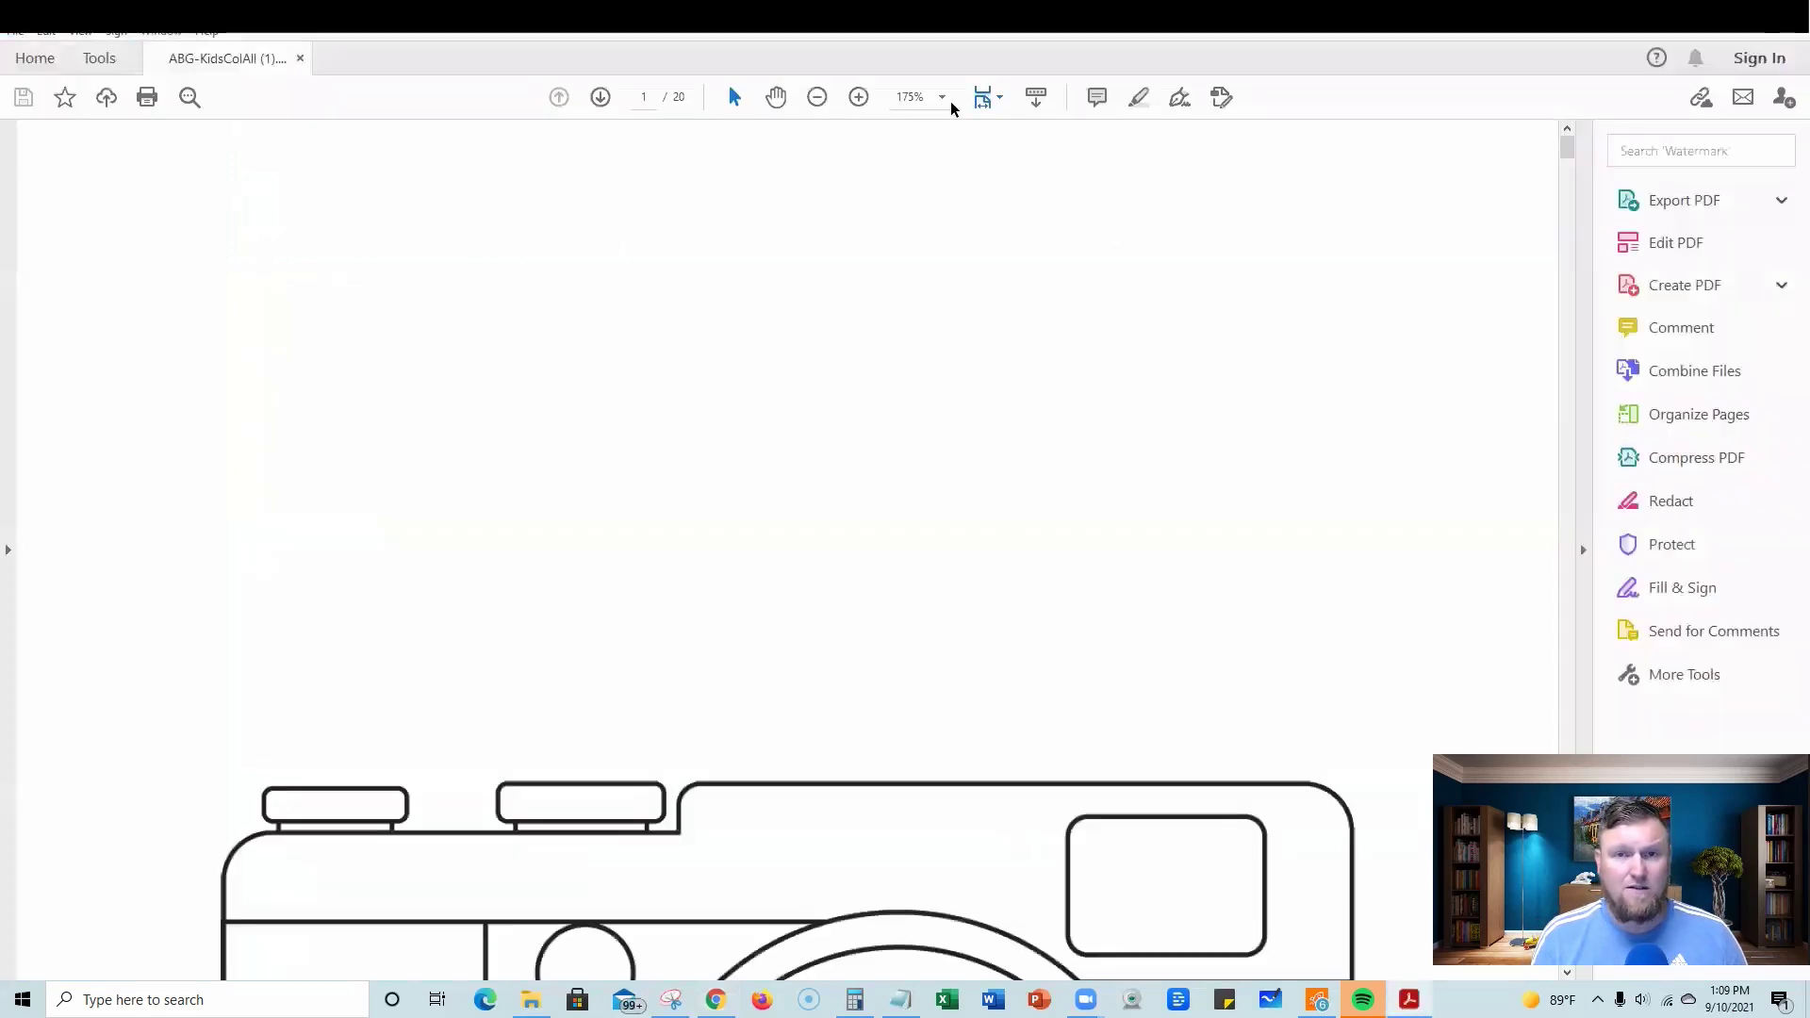
- View the coloring book at 100% zoom, then return to the Kids Coloring Generator page
{"action": "left_click", "coordinate": [942, 98]}
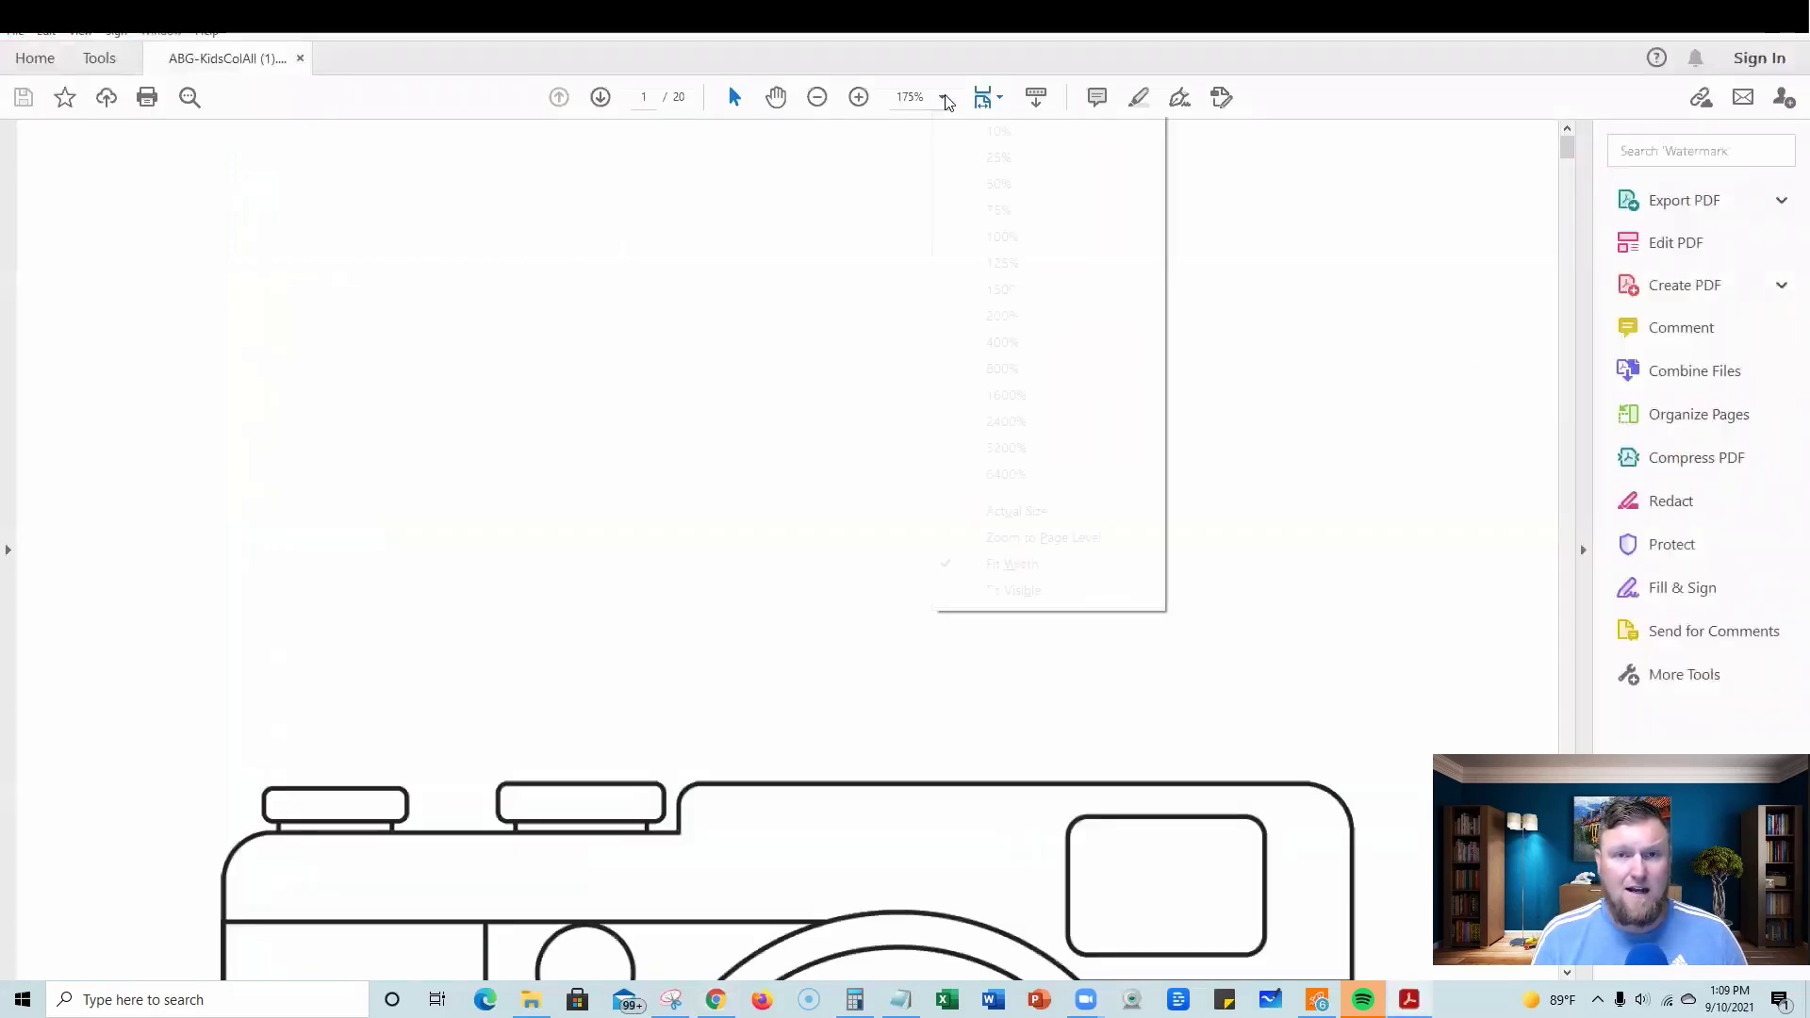
{"action": "left_click", "coordinate": [1021, 237]}
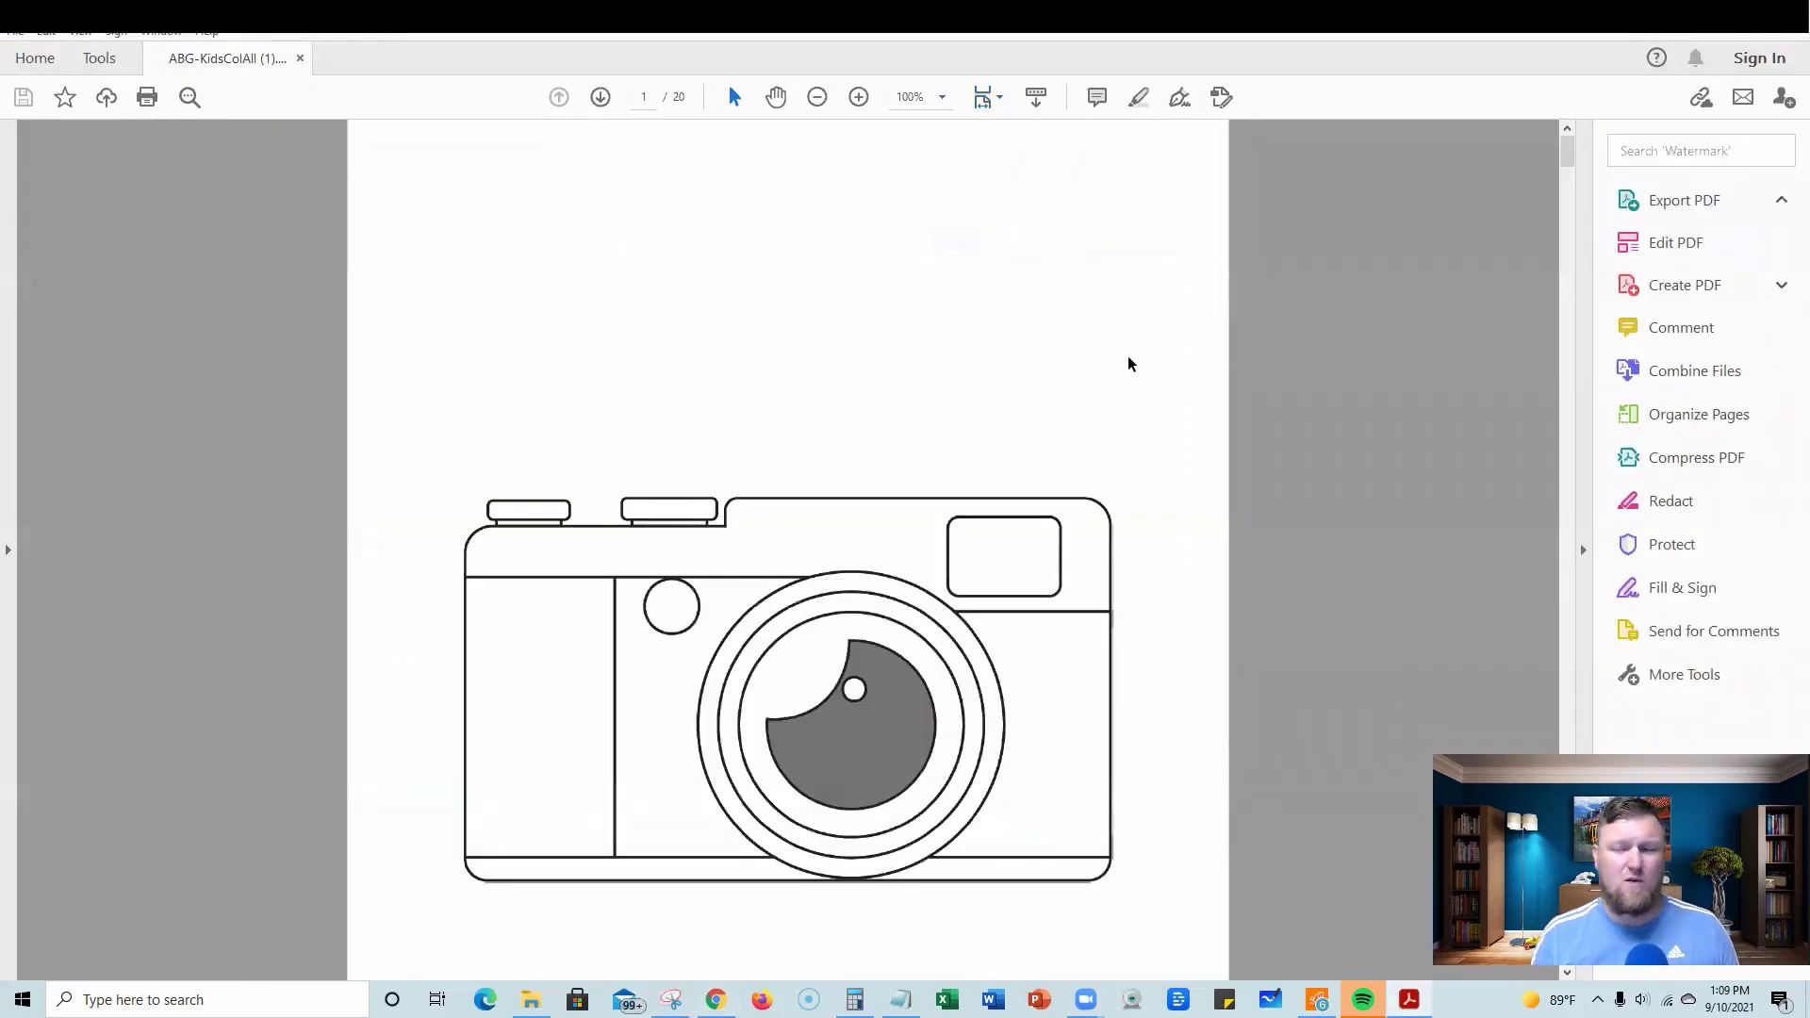
{"action": "scroll", "coordinate": [1142, 355], "scroll_direction": "down", "scroll_amount": 5}
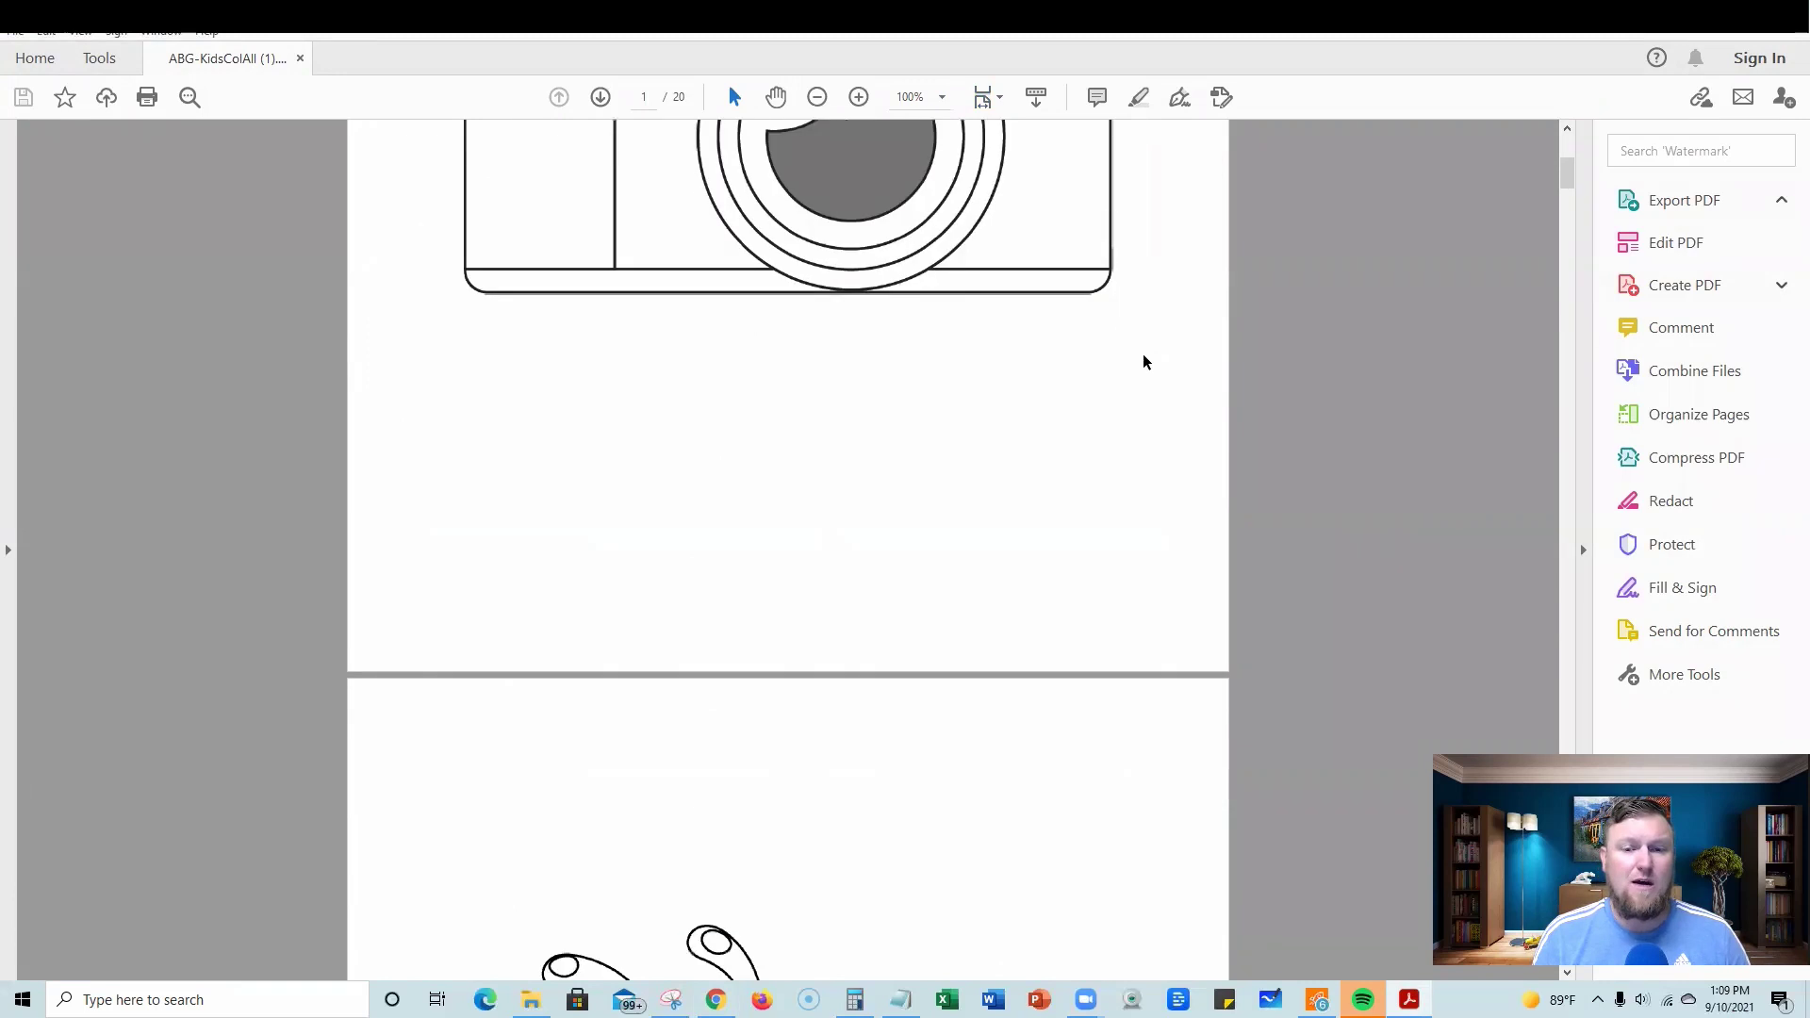
{"action": "scroll", "coordinate": [1144, 354], "scroll_direction": "down", "scroll_amount": 5}
{"action": "scroll", "coordinate": [1142, 355], "scroll_direction": "down", "scroll_amount": 5}
{"action": "scroll", "coordinate": [1143, 355], "scroll_direction": "up", "scroll_amount": 3}
{"action": "scroll", "coordinate": [1143, 355], "scroll_direction": "down", "scroll_amount": 4}
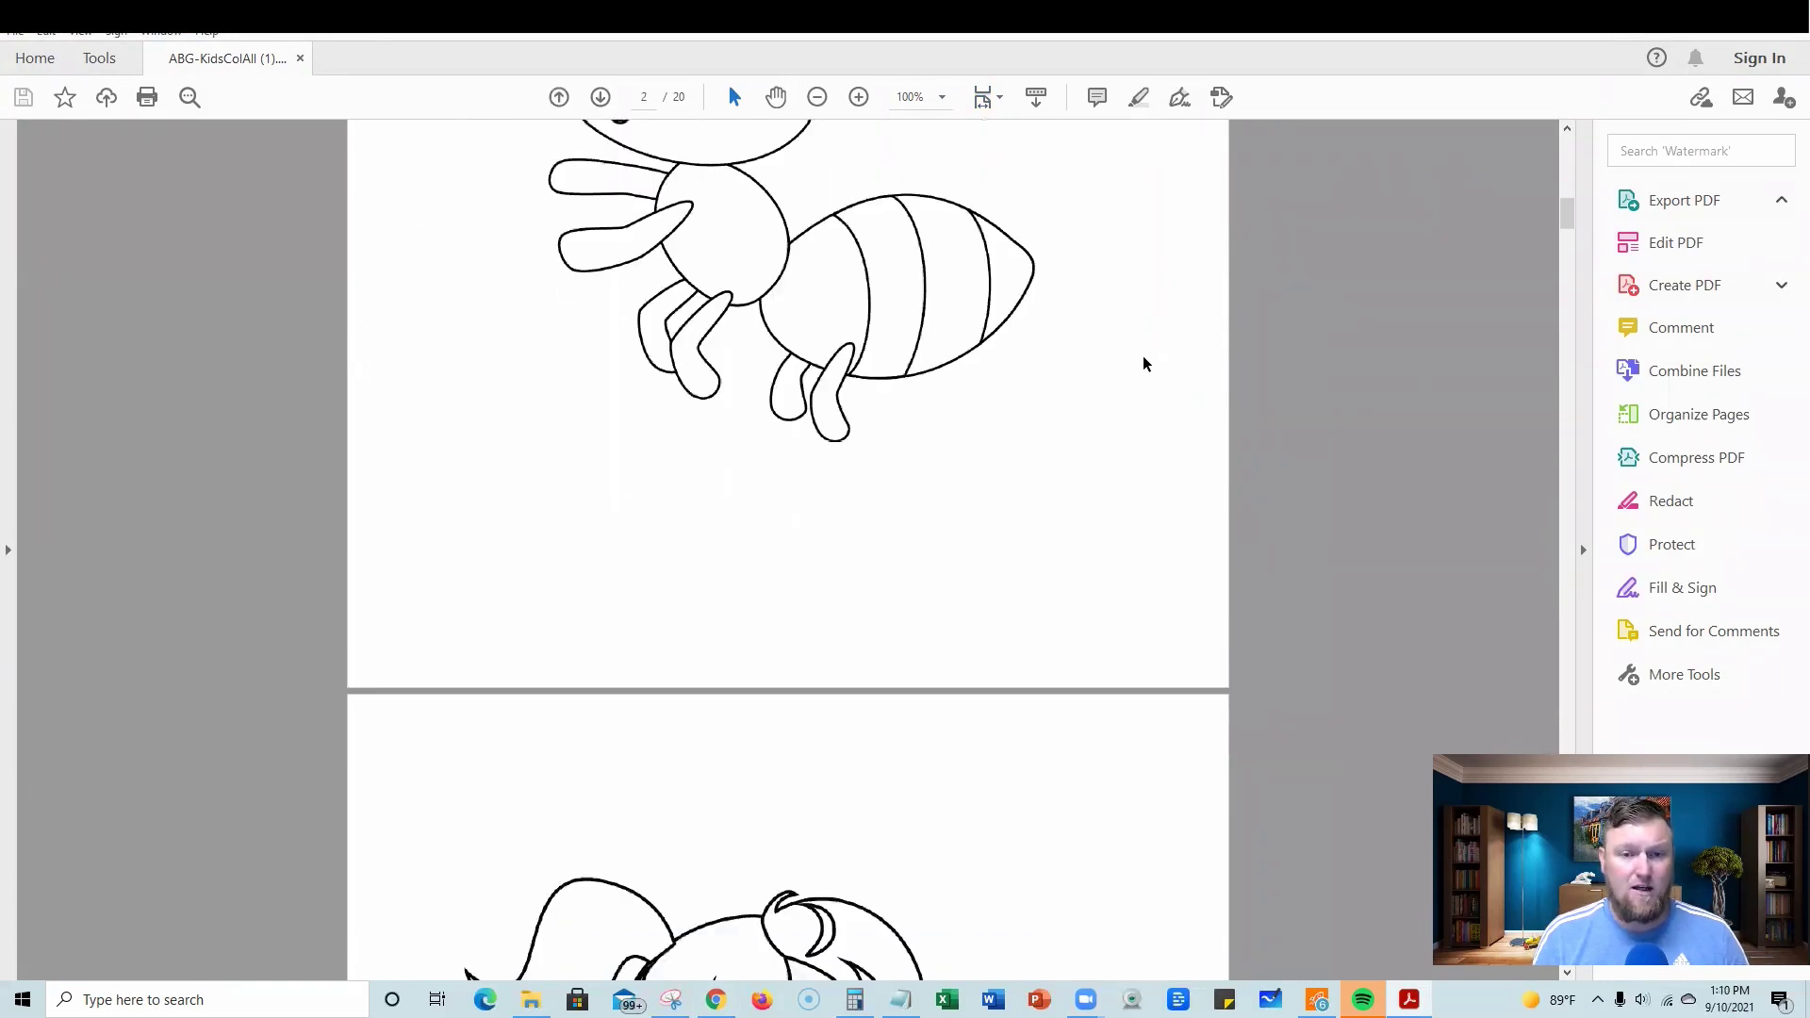
{"action": "scroll", "coordinate": [1143, 356], "scroll_direction": "down", "scroll_amount": 6}
{"action": "scroll", "coordinate": [1144, 355], "scroll_direction": "down", "scroll_amount": 4}
{"action": "scroll", "coordinate": [1143, 356], "scroll_direction": "down", "scroll_amount": 5}
{"action": "scroll", "coordinate": [1143, 354], "scroll_direction": "down", "scroll_amount": 8}
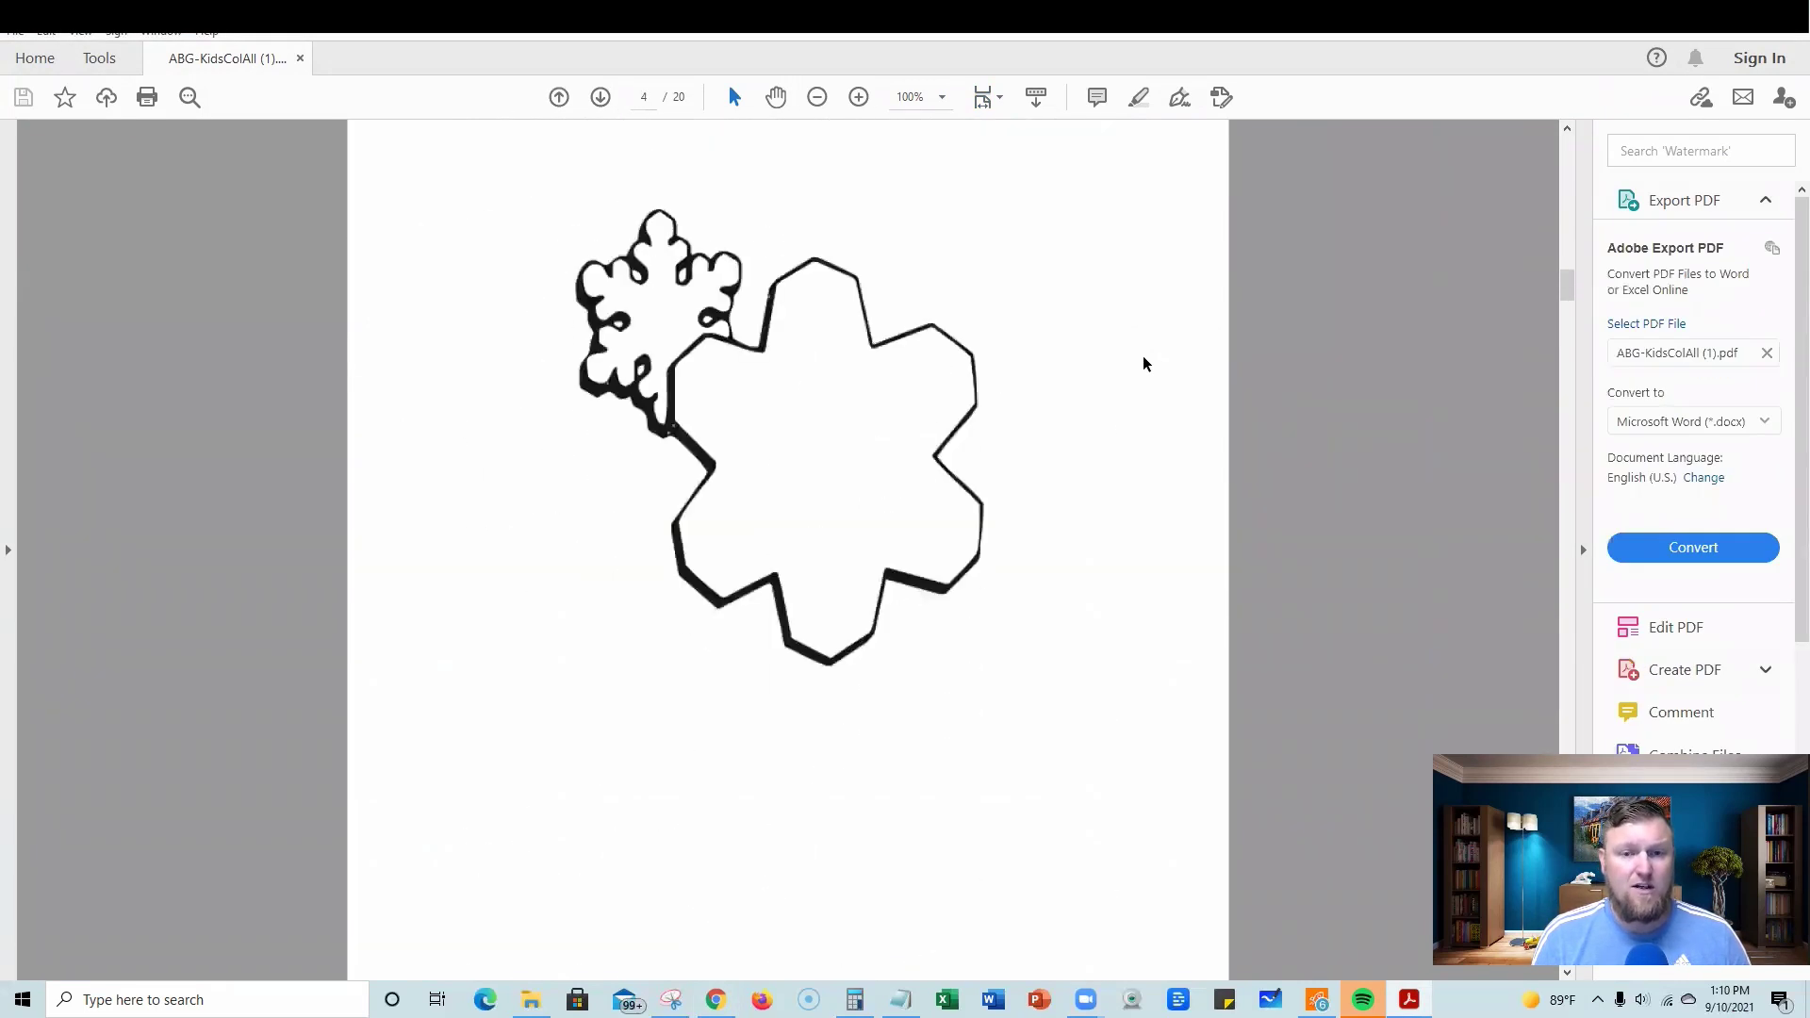
{"action": "scroll", "coordinate": [1143, 355], "scroll_direction": "up", "scroll_amount": 2}
{"action": "scroll", "coordinate": [1143, 364], "scroll_direction": "down", "scroll_amount": 1}
{"action": "scroll", "coordinate": [1144, 364], "scroll_direction": "down", "scroll_amount": 5}
{"action": "scroll", "coordinate": [1144, 364], "scroll_direction": "down", "scroll_amount": 8}
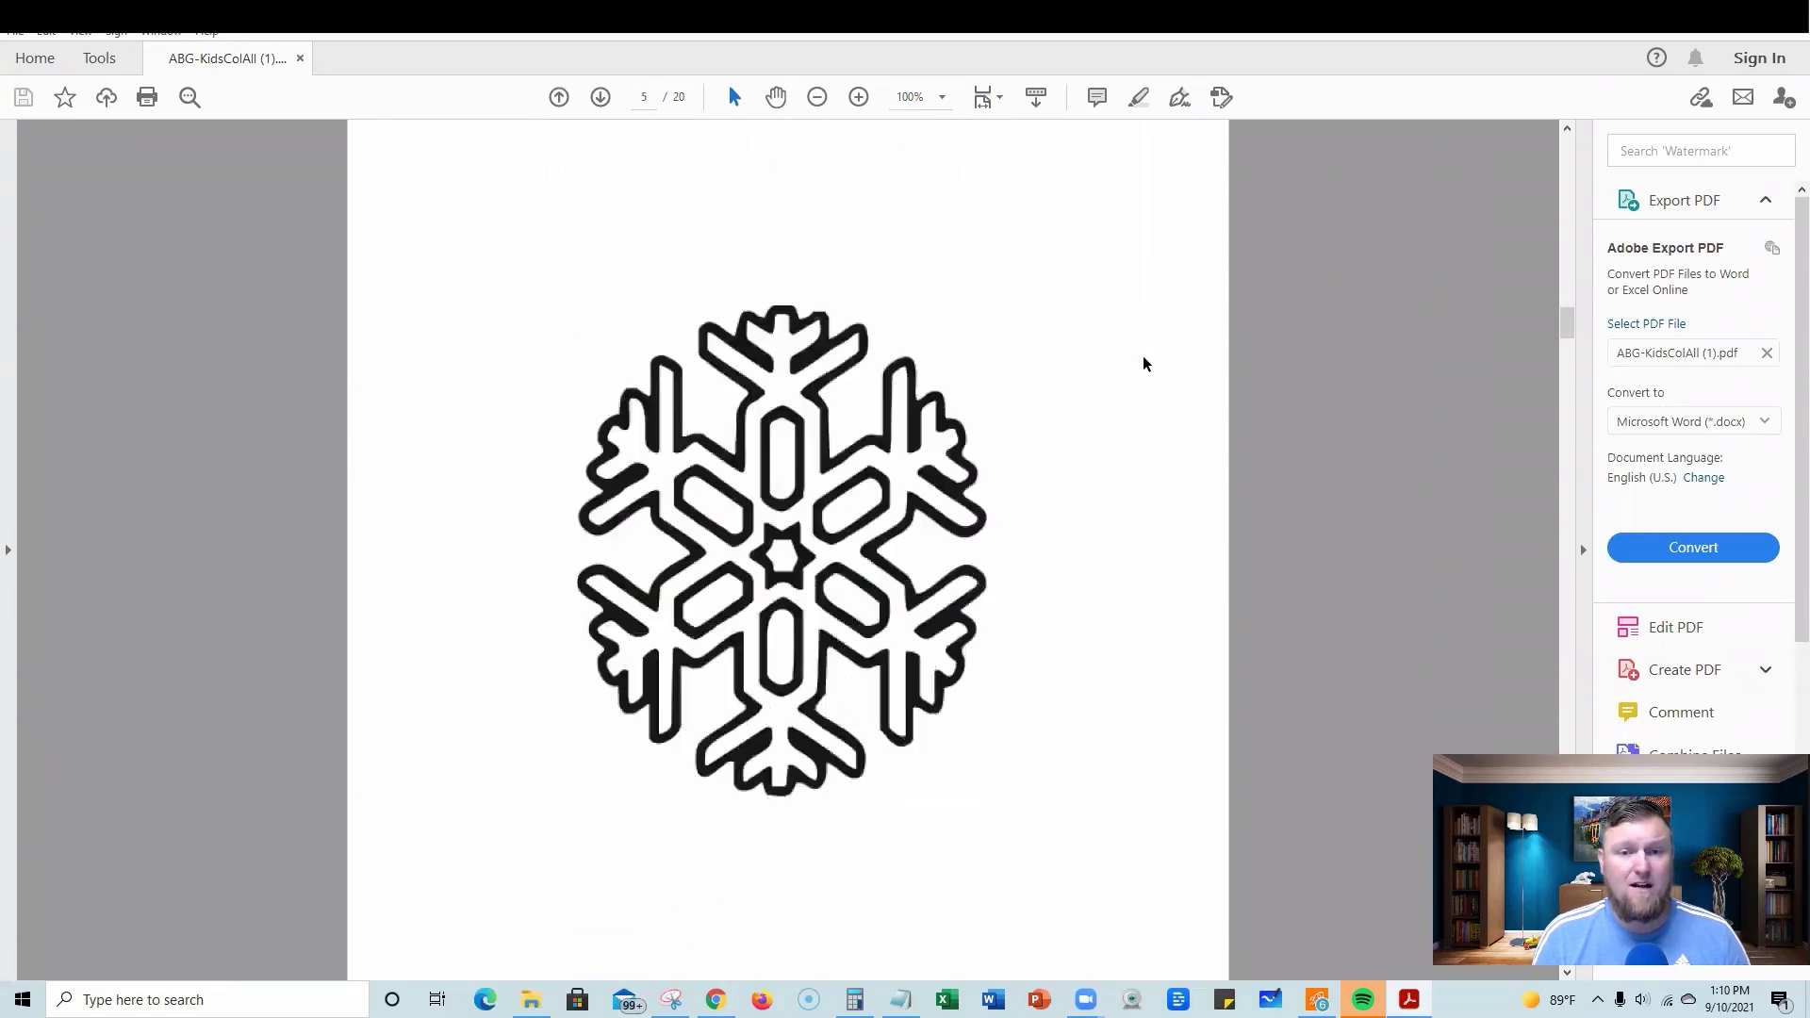
{"action": "scroll", "coordinate": [1143, 363], "scroll_direction": "down", "scroll_amount": 3}
{"action": "scroll", "coordinate": [1142, 363], "scroll_direction": "down", "scroll_amount": 1}
{"action": "scroll", "coordinate": [1143, 364], "scroll_direction": "down", "scroll_amount": 6}
{"action": "scroll", "coordinate": [1143, 363], "scroll_direction": "down", "scroll_amount": 10}
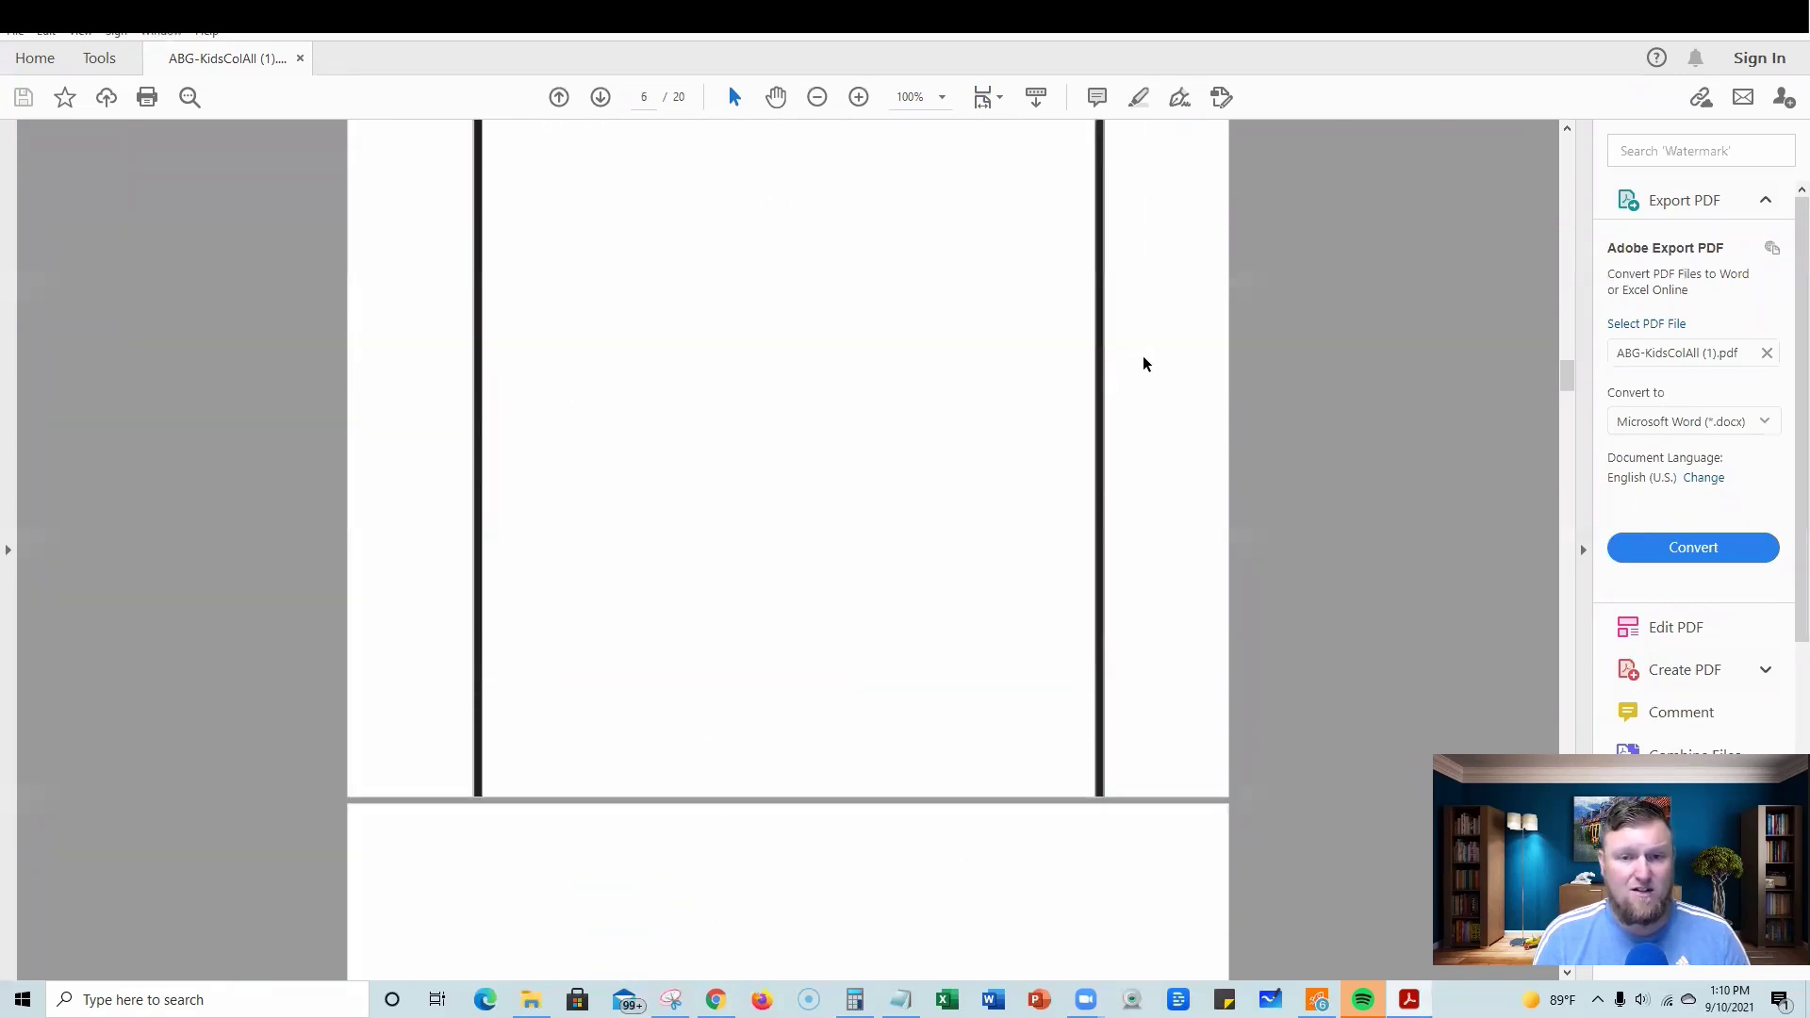
{"action": "scroll", "coordinate": [1144, 363], "scroll_direction": "down", "scroll_amount": 6}
{"action": "scroll", "coordinate": [1142, 364], "scroll_direction": "down", "scroll_amount": 6}
{"action": "scroll", "coordinate": [1143, 362], "scroll_direction": "down", "scroll_amount": 4}
{"action": "scroll", "coordinate": [1143, 364], "scroll_direction": "down", "scroll_amount": 6}
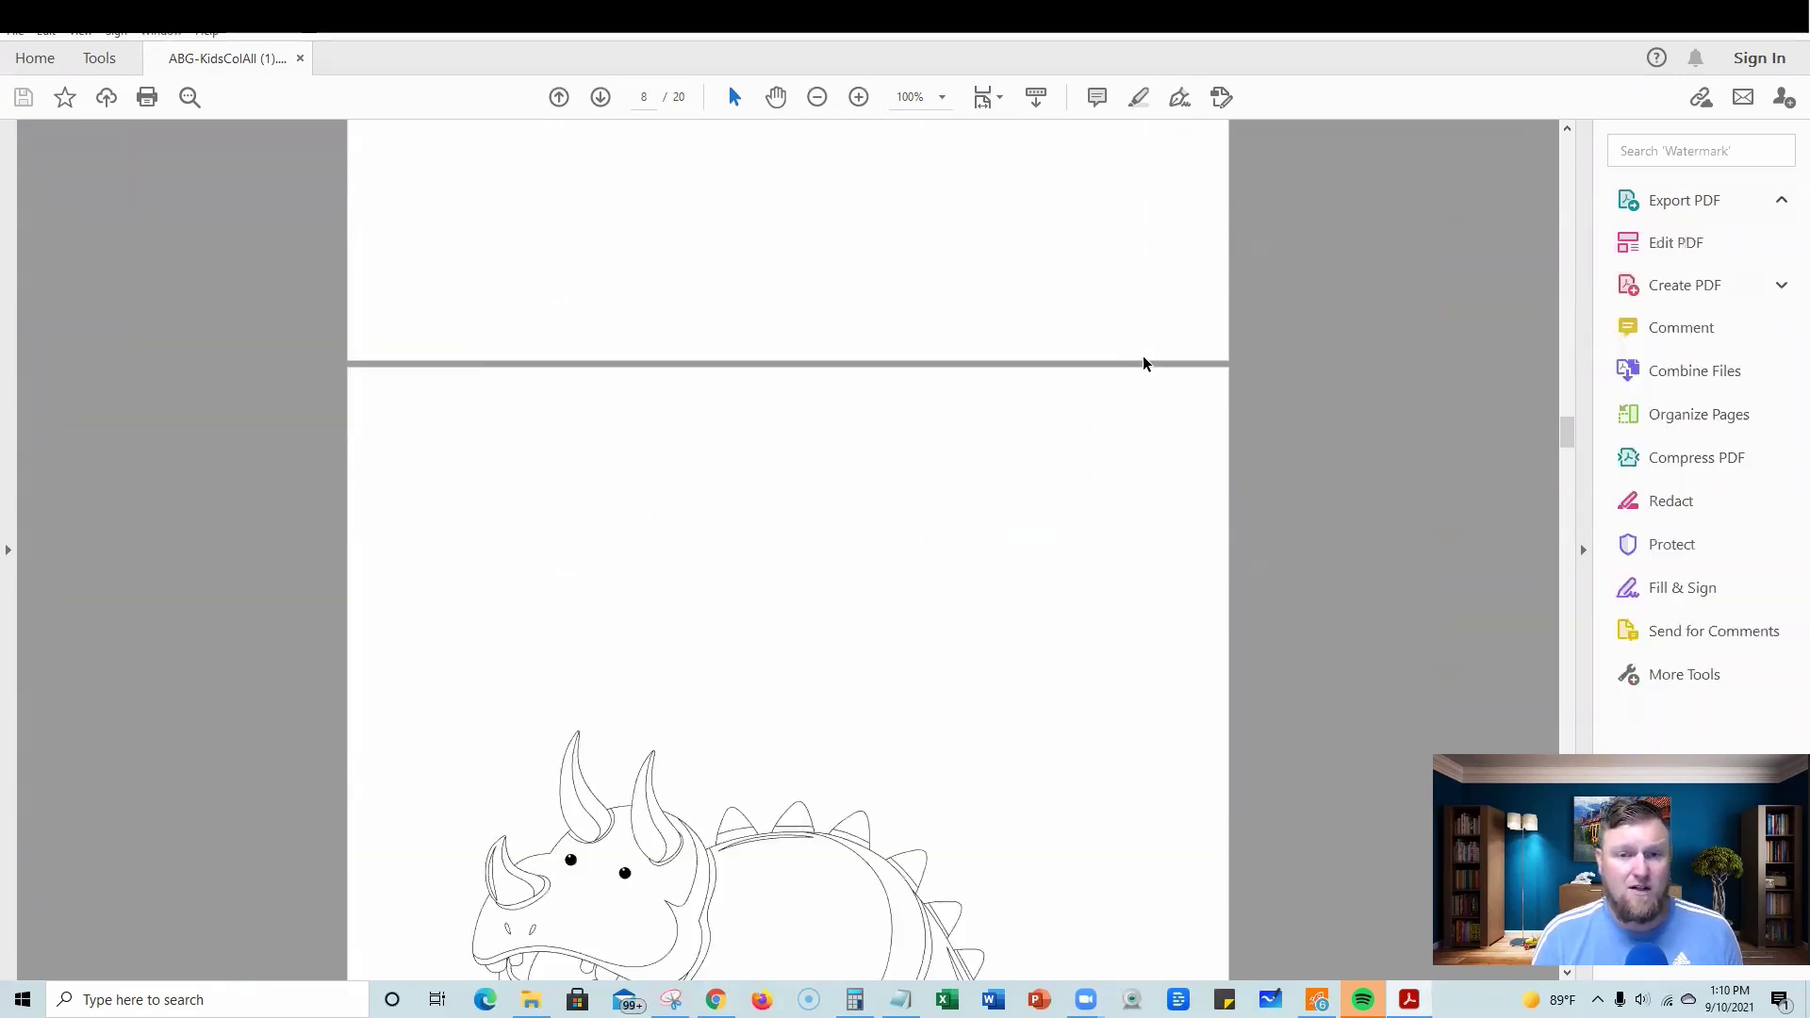
{"action": "scroll", "coordinate": [1143, 363], "scroll_direction": "down", "scroll_amount": 8}
{"action": "scroll", "coordinate": [1143, 364], "scroll_direction": "down", "scroll_amount": 3}
{"action": "scroll", "coordinate": [1143, 363], "scroll_direction": "down", "scroll_amount": 6}
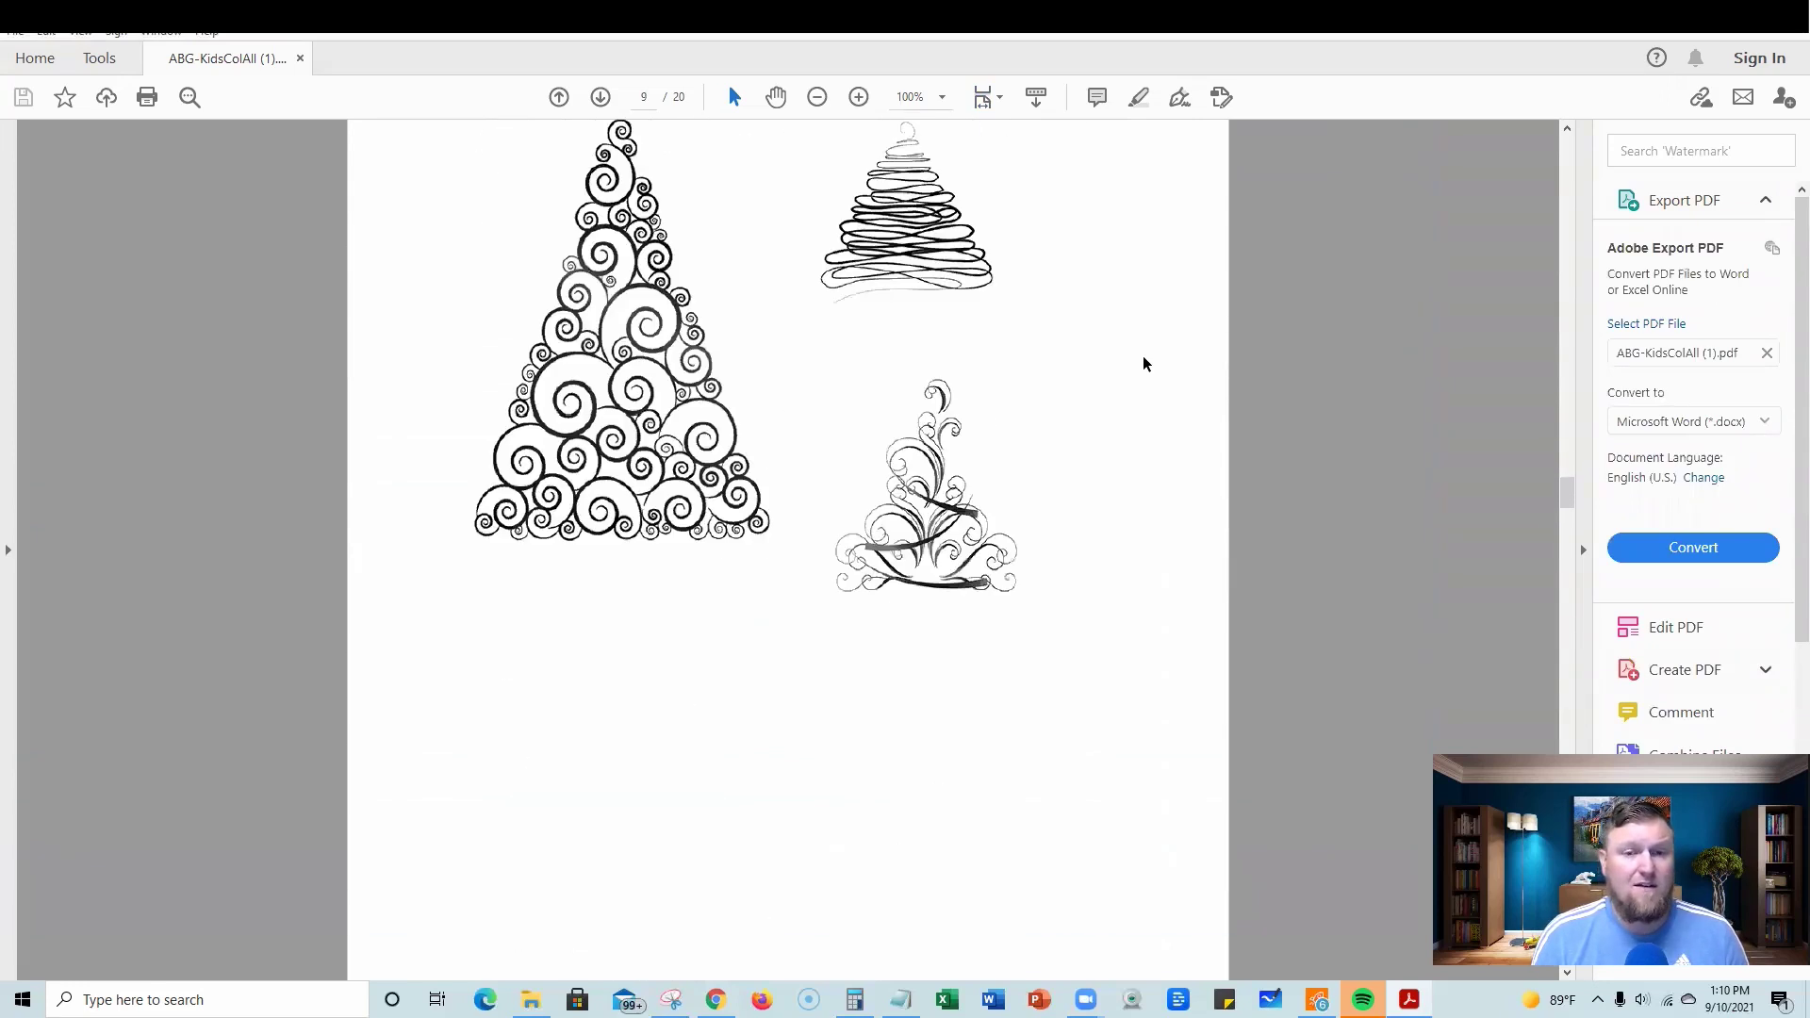
{"action": "scroll", "coordinate": [1142, 363], "scroll_direction": "down", "scroll_amount": 8}
{"action": "scroll", "coordinate": [1143, 363], "scroll_direction": "down", "scroll_amount": 4}
{"action": "scroll", "coordinate": [1142, 364], "scroll_direction": "down", "scroll_amount": 6}
{"action": "scroll", "coordinate": [1143, 364], "scroll_direction": "down", "scroll_amount": 6}
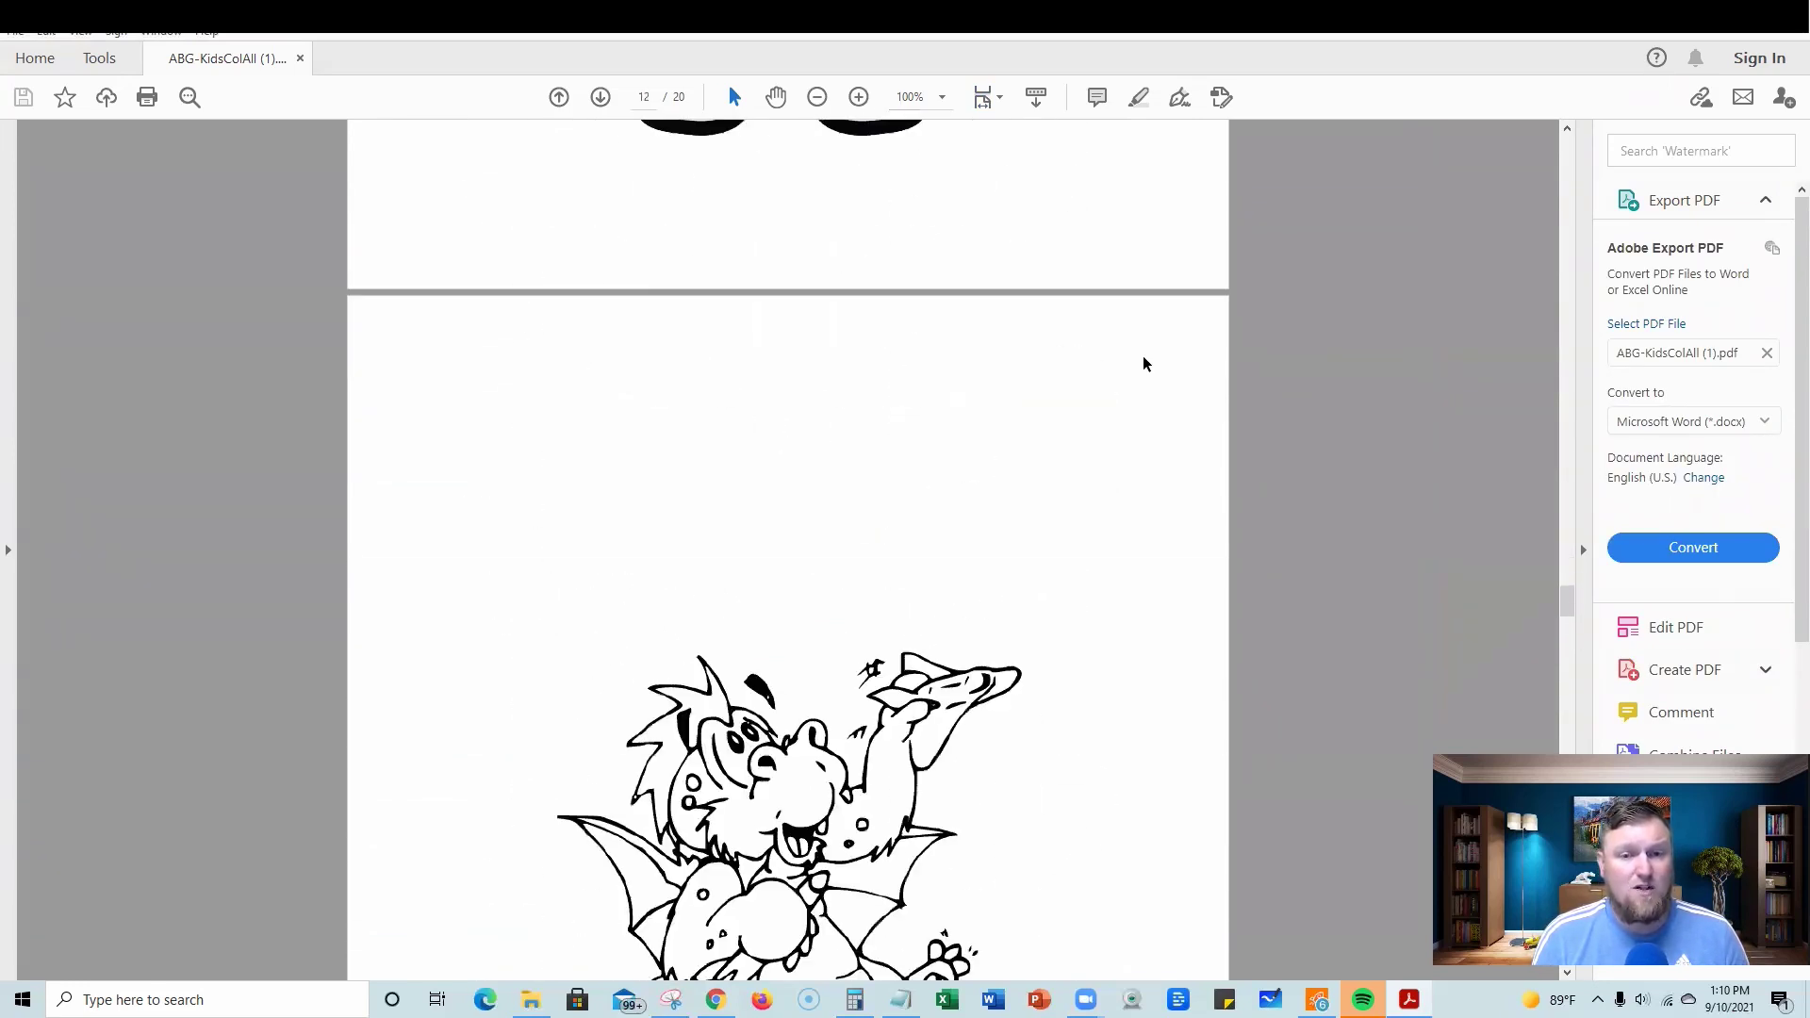
{"action": "scroll", "coordinate": [1142, 363], "scroll_direction": "down", "scroll_amount": 6}
{"action": "scroll", "coordinate": [1143, 363], "scroll_direction": "down", "scroll_amount": 8}
{"action": "scroll", "coordinate": [1143, 364], "scroll_direction": "down", "scroll_amount": 6}
{"action": "scroll", "coordinate": [1143, 363], "scroll_direction": "down", "scroll_amount": 6}
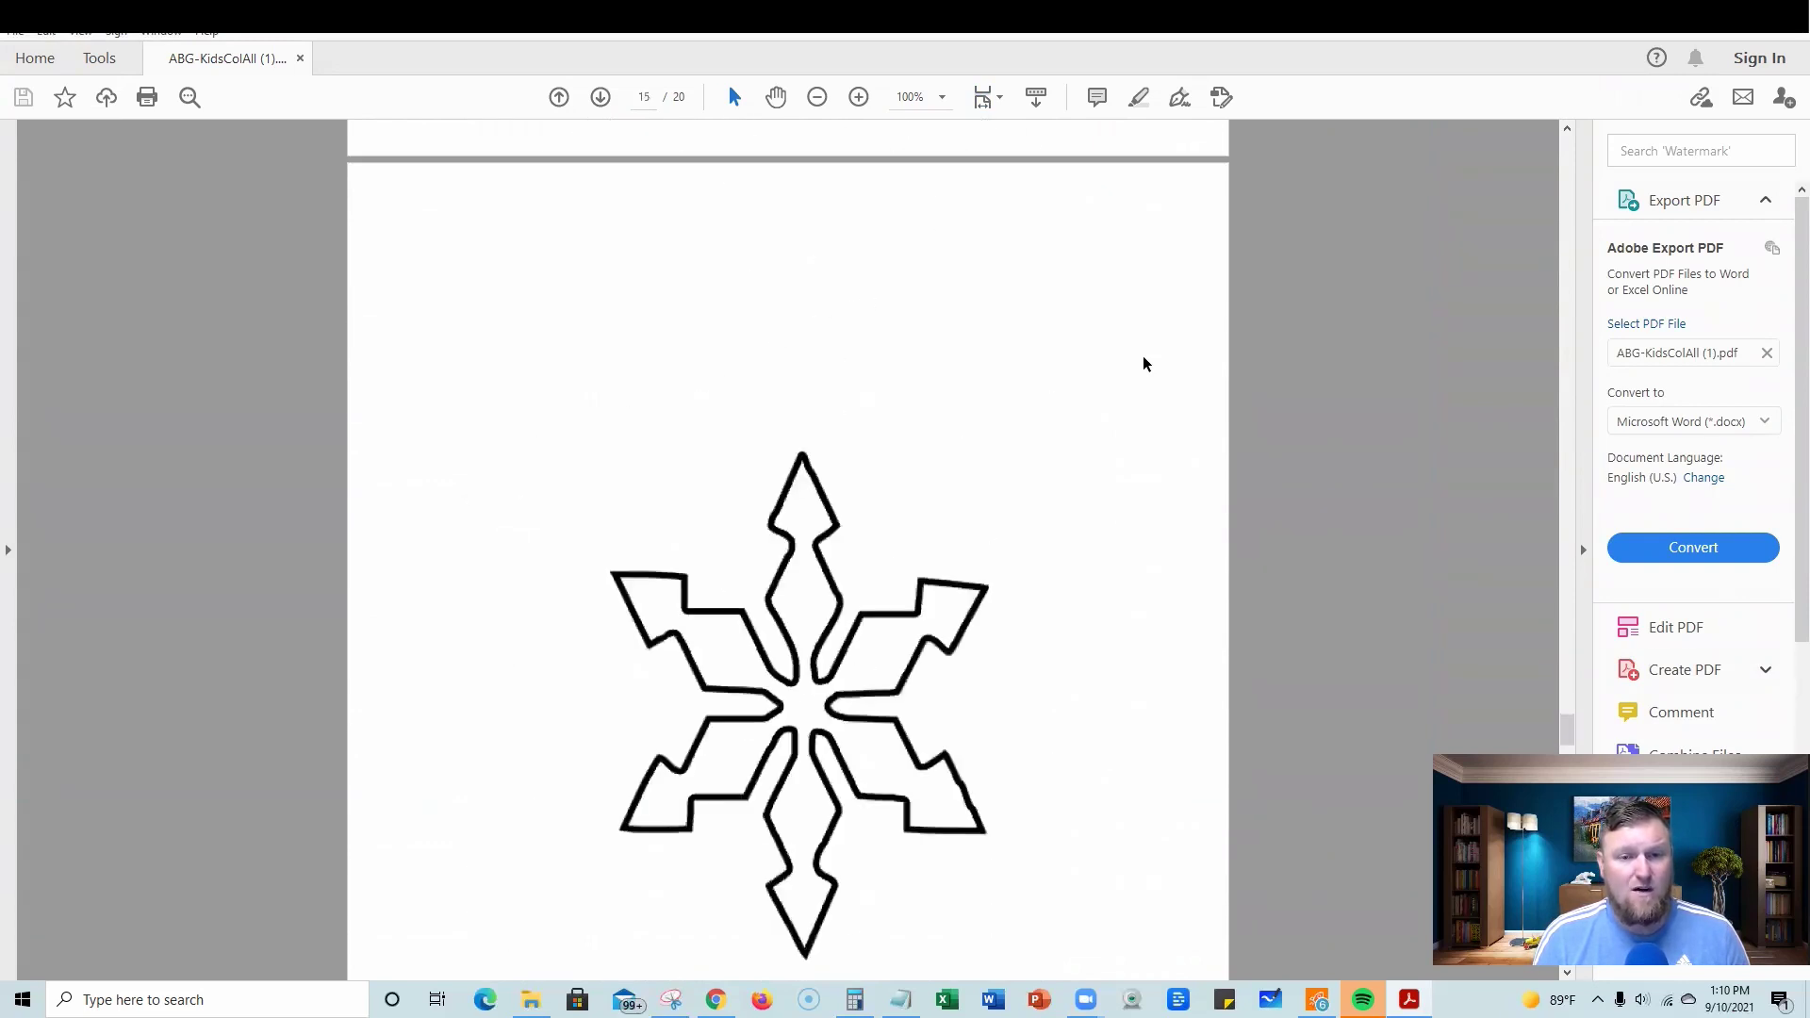
{"action": "scroll", "coordinate": [1143, 364], "scroll_direction": "down", "scroll_amount": 4}
{"action": "scroll", "coordinate": [1143, 363], "scroll_direction": "down", "scroll_amount": 6}
{"action": "scroll", "coordinate": [1143, 364], "scroll_direction": "down", "scroll_amount": 4}
{"action": "left_click", "coordinate": [715, 1001]}
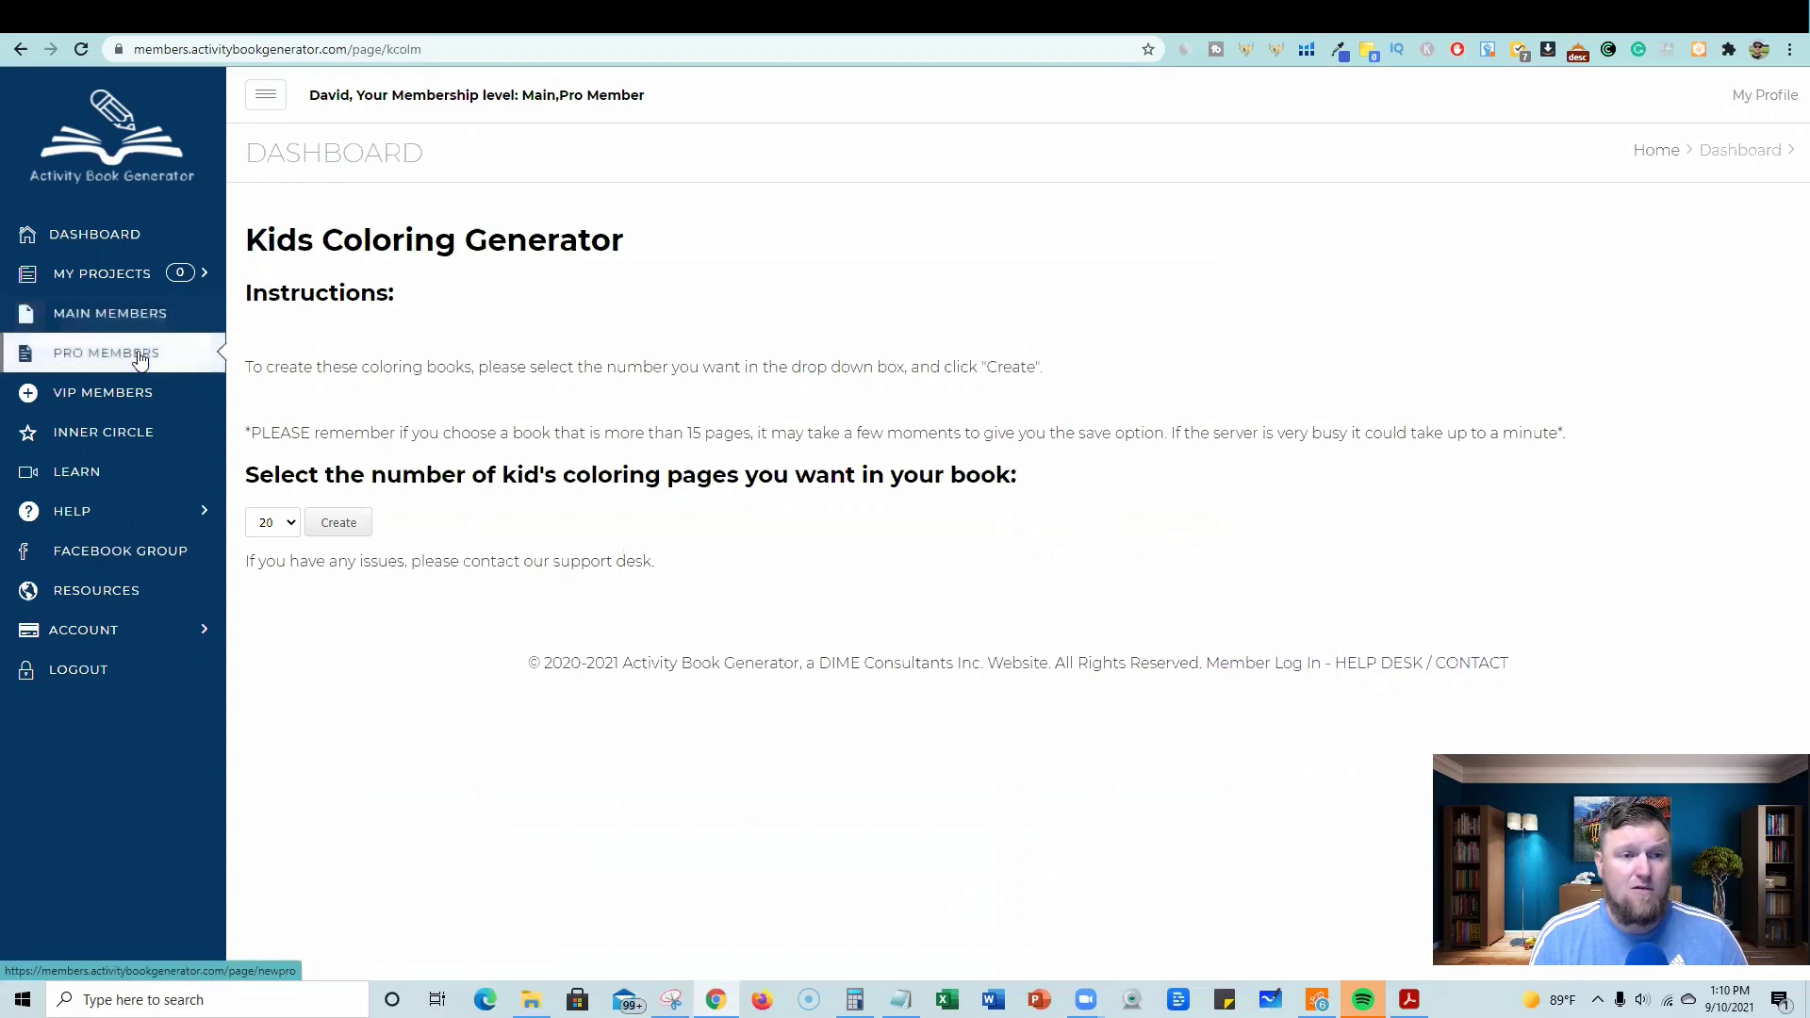
{"action": "mouse_move", "coordinate": [101, 273]}
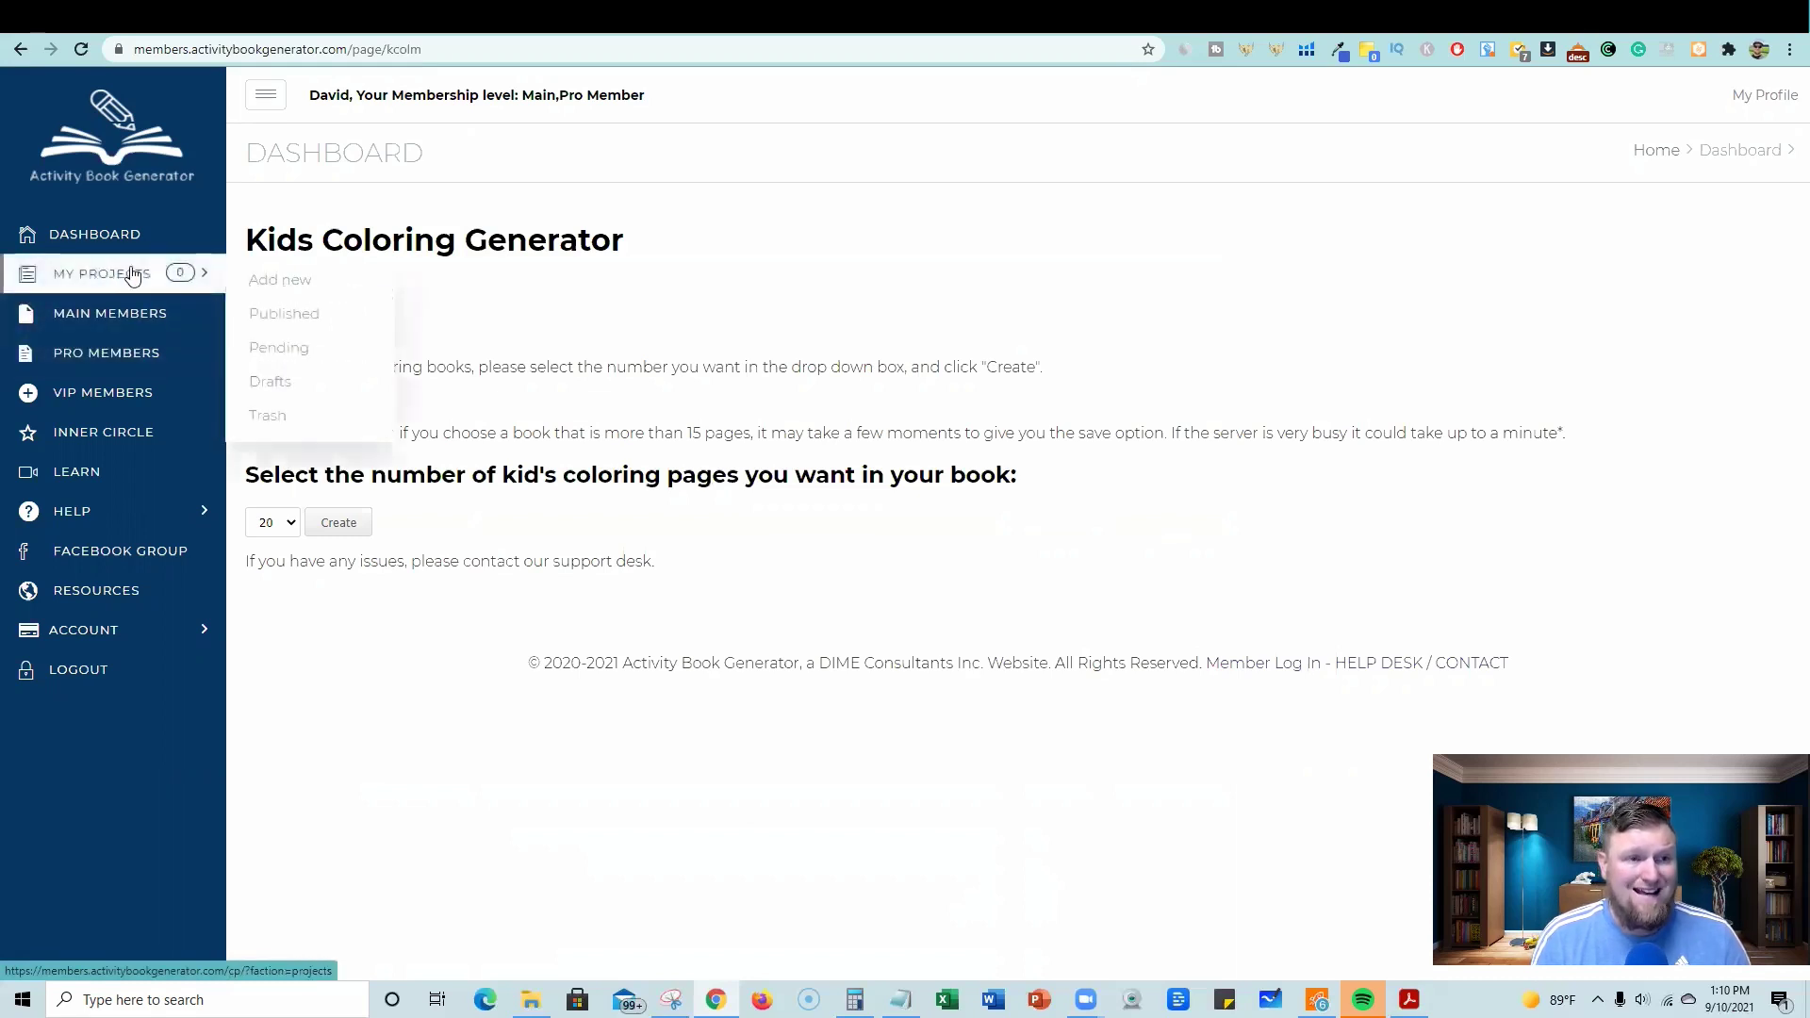
- Show the Pro Members page and highlight the 50 saved-projects limit explanation
{"action": "left_click", "coordinate": [107, 352]}
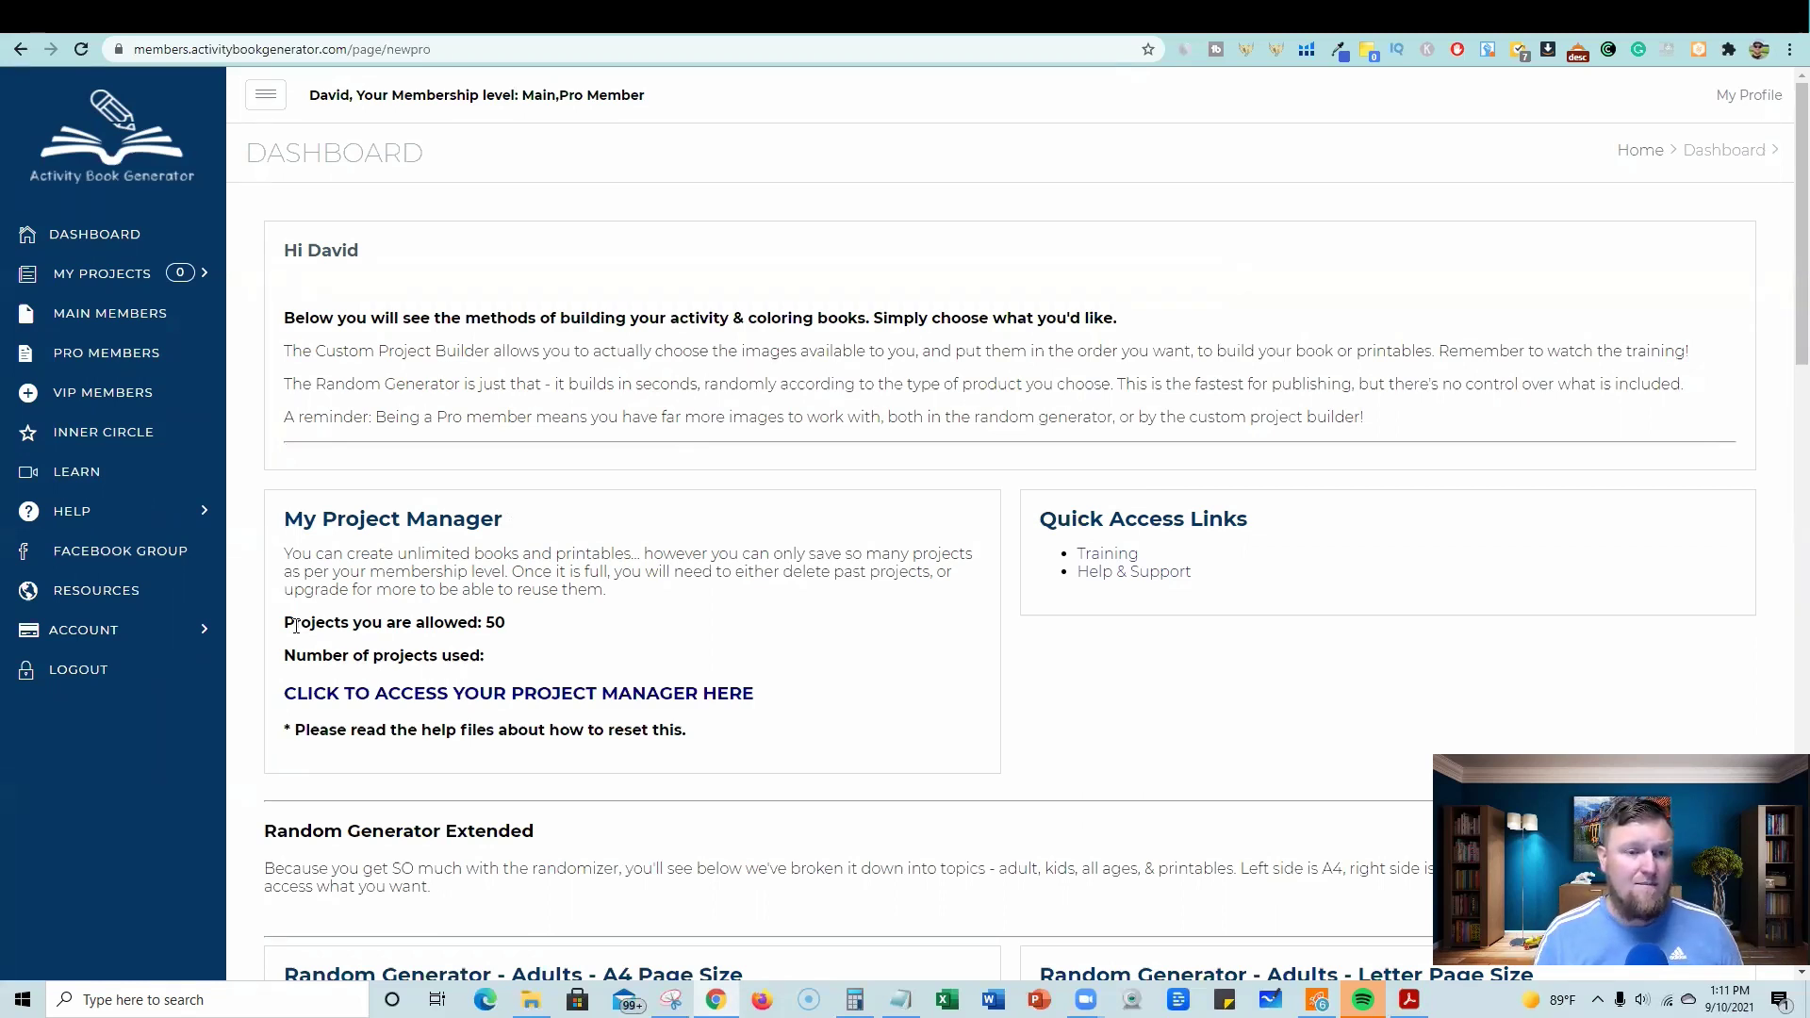
{"action": "left_click_drag", "start_coordinate": [643, 554], "coordinate": [677, 555]}
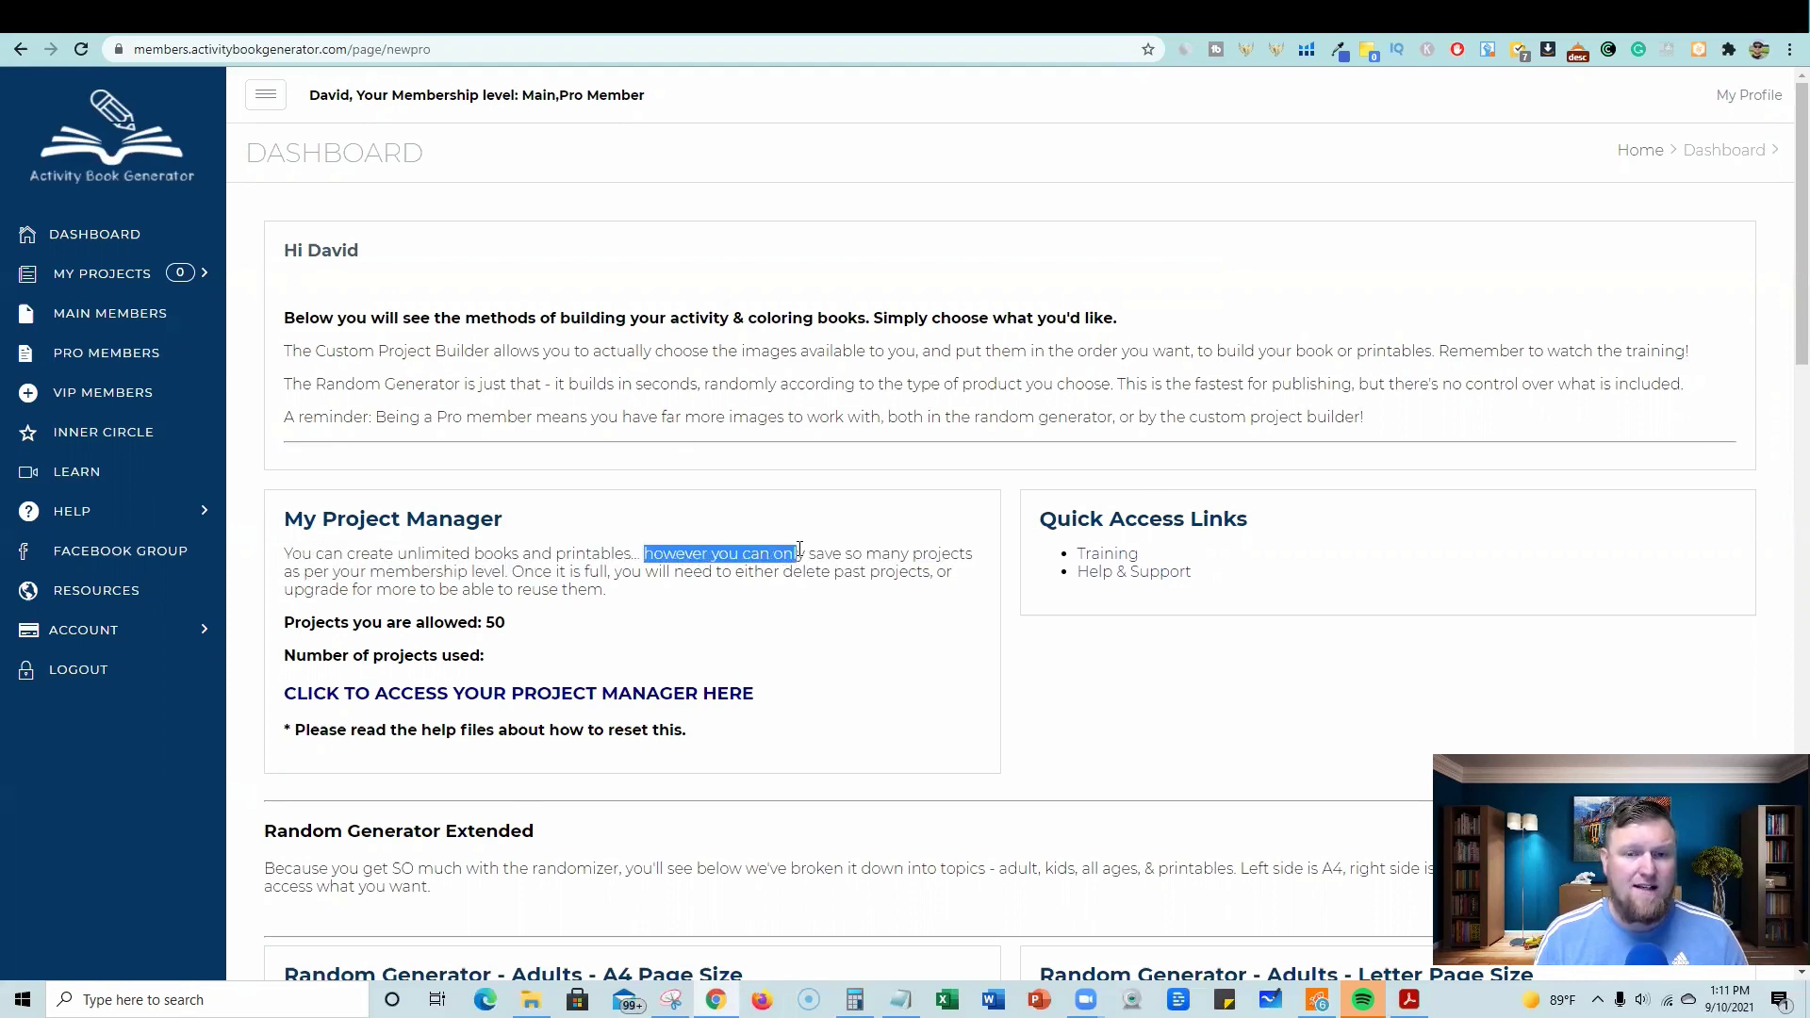
{"action": "left_click_drag", "start_coordinate": [674, 554], "coordinate": [800, 608]}
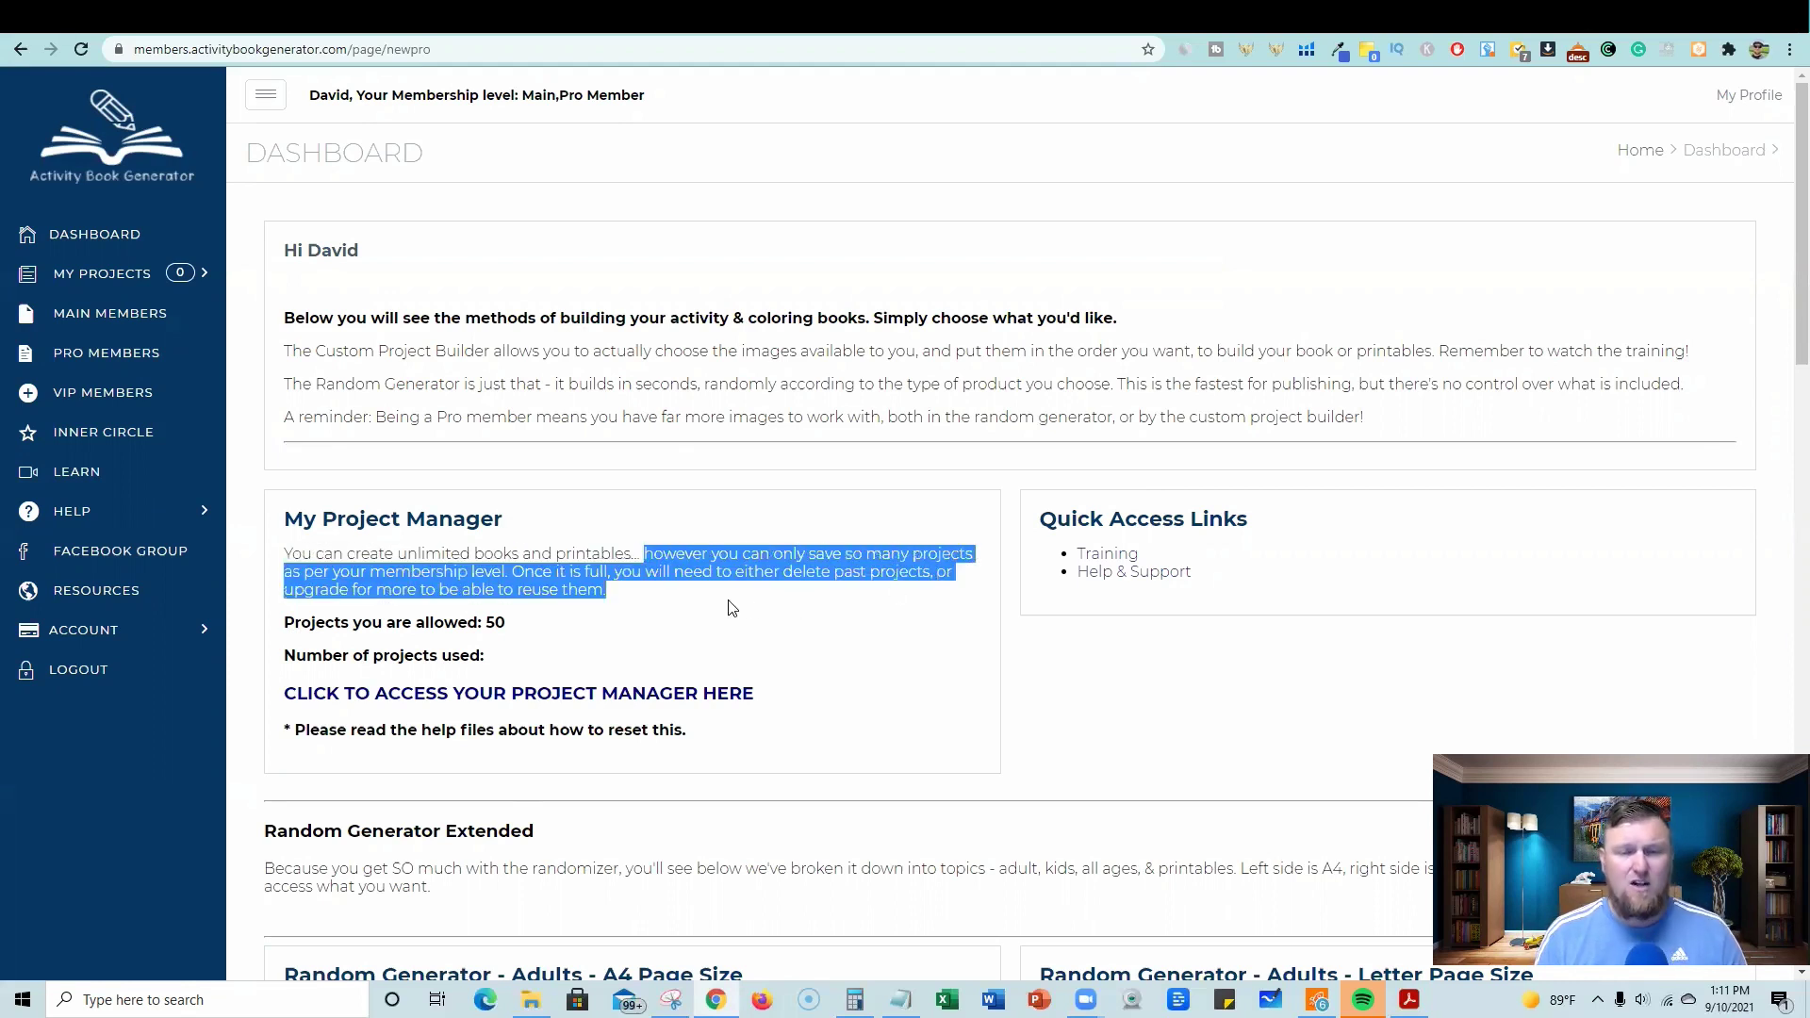
{"action": "left_click", "coordinate": [652, 601]}
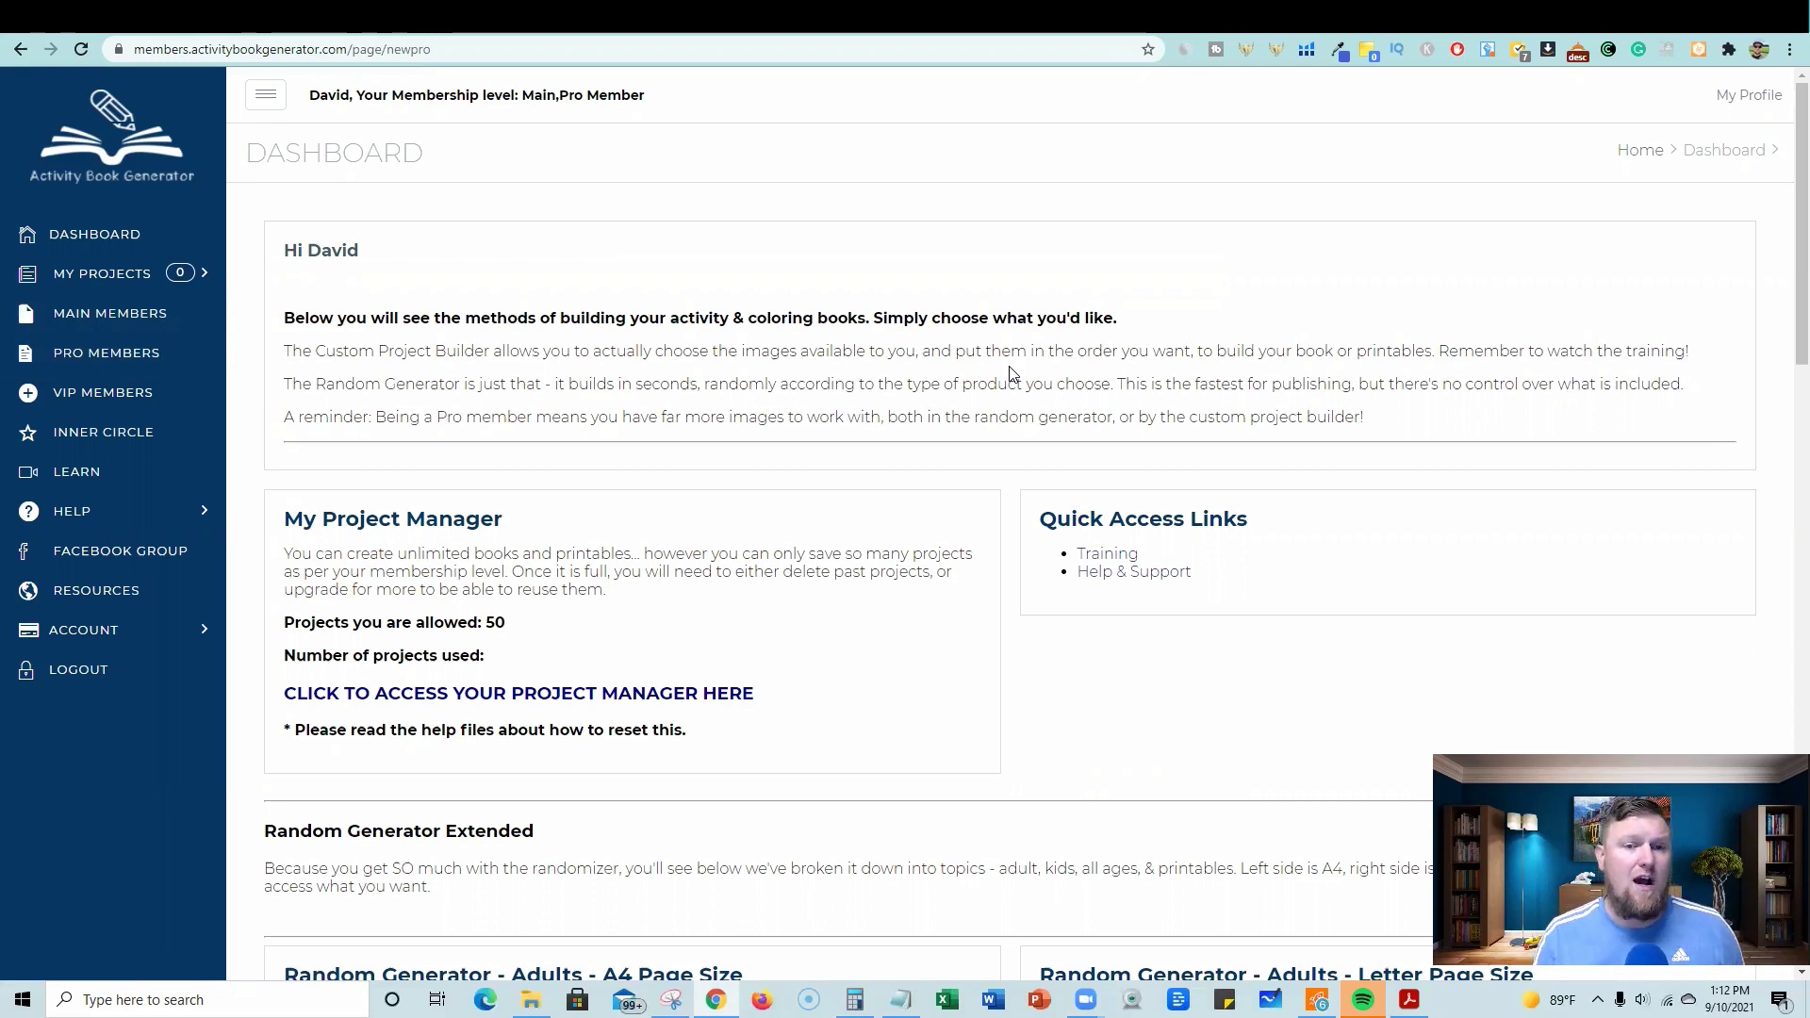
- Highlight the $25 launch and $29 after-launch front-end prices
{"action": "left_click", "coordinate": [109, 312]}
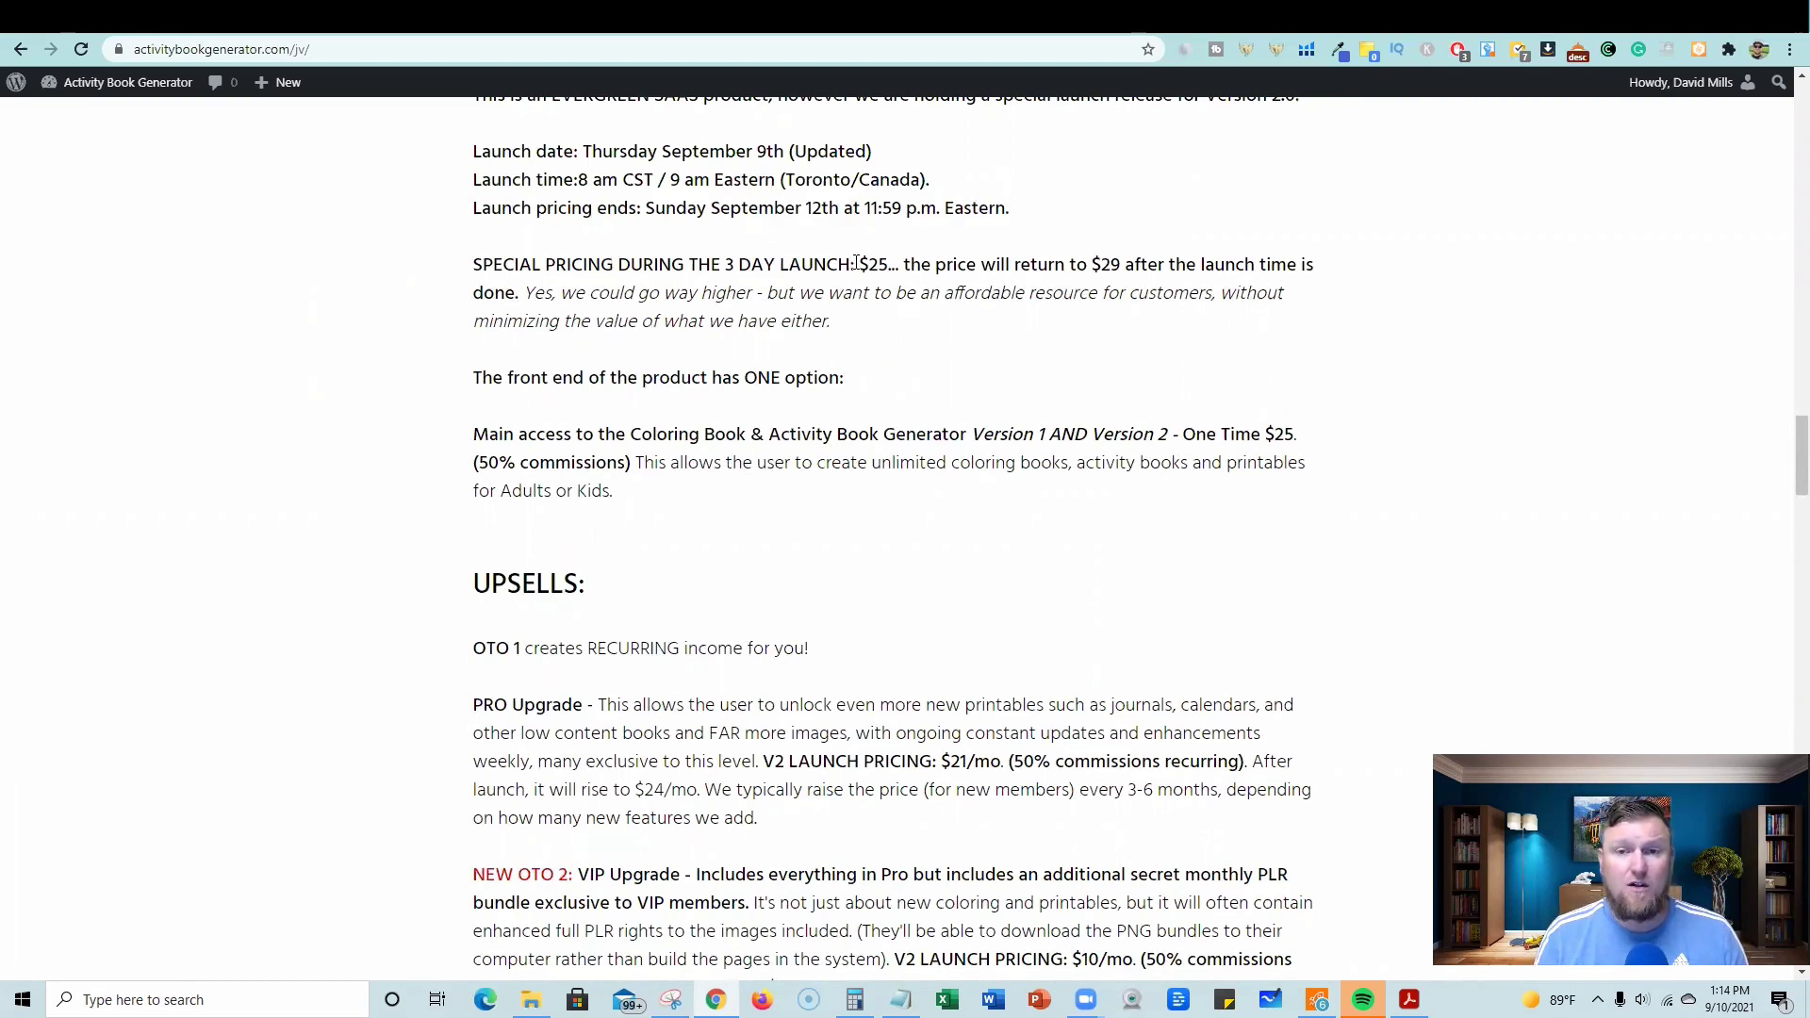
{"action": "left_click_drag", "start_coordinate": [855, 263], "coordinate": [976, 265]}
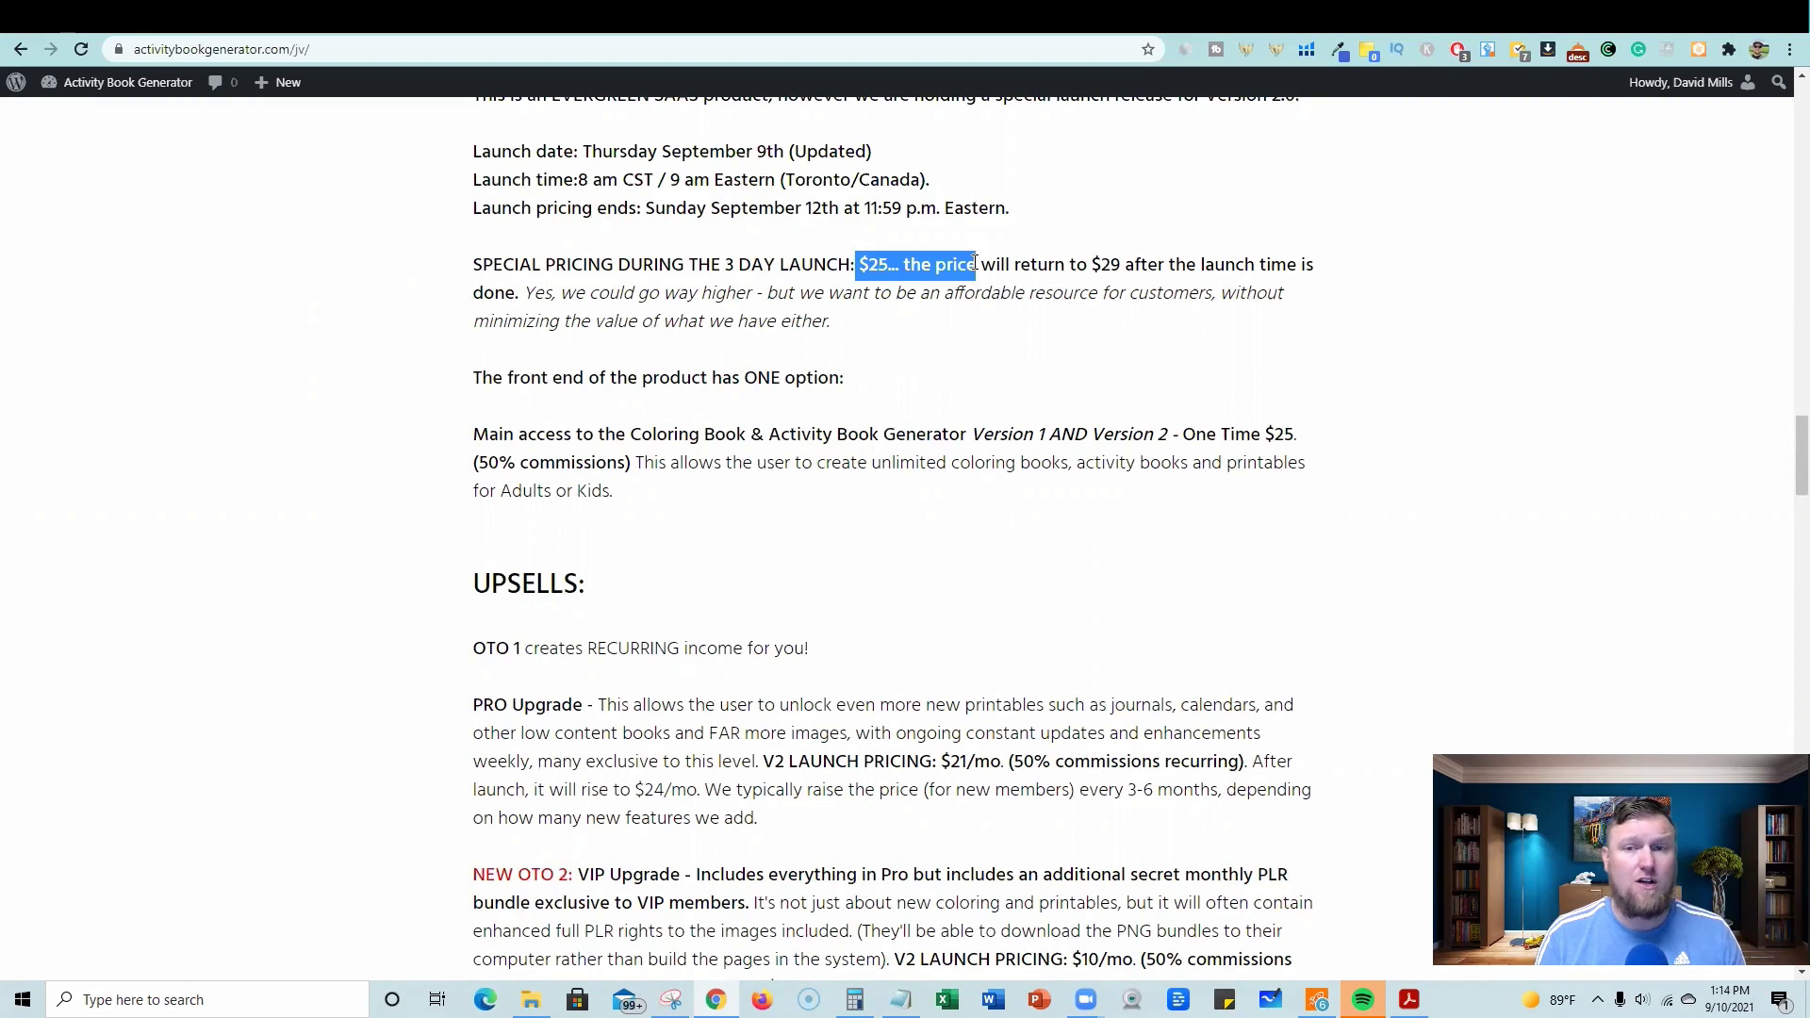
{"action": "left_click_drag", "start_coordinate": [1091, 264], "coordinate": [1290, 266]}
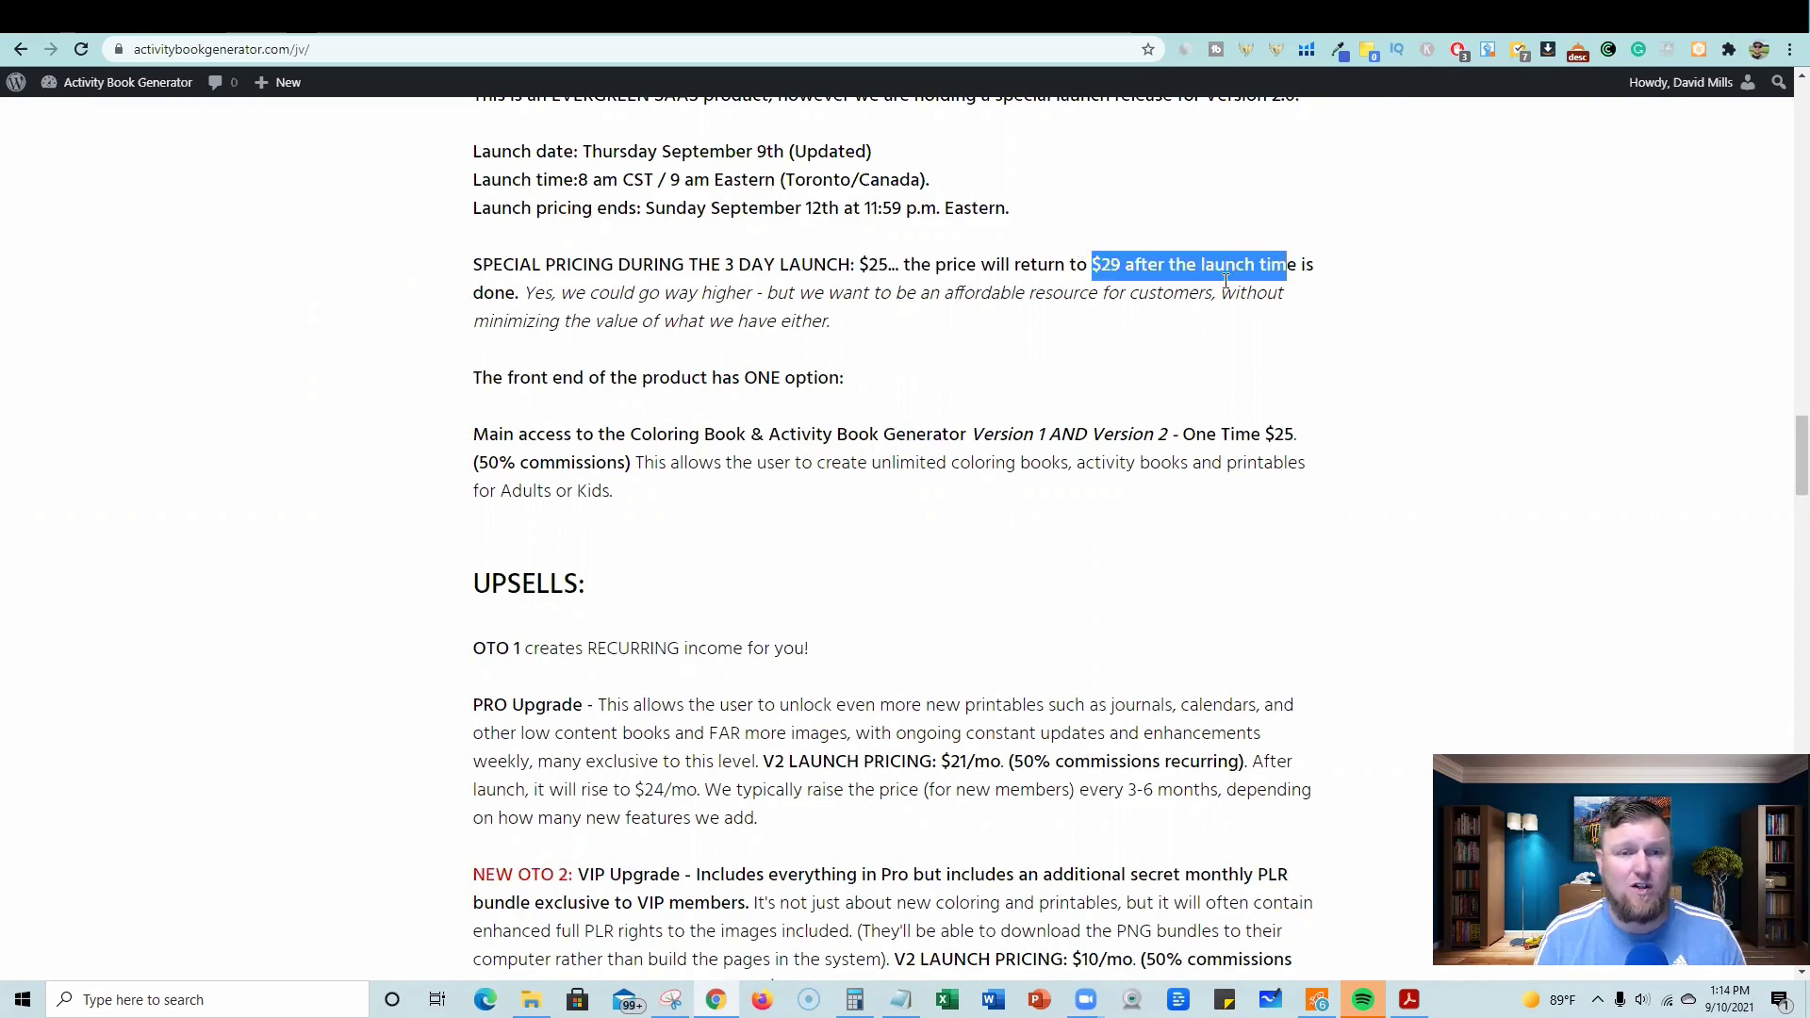
{"action": "mouse_move", "coordinate": [857, 265]}
{"action": "left_mouse_down"}
{"action": "mouse_move", "coordinate": [912, 266]}
{"action": "mouse_move", "coordinate": [883, 277]}
{"action": "left_mouse_up"}
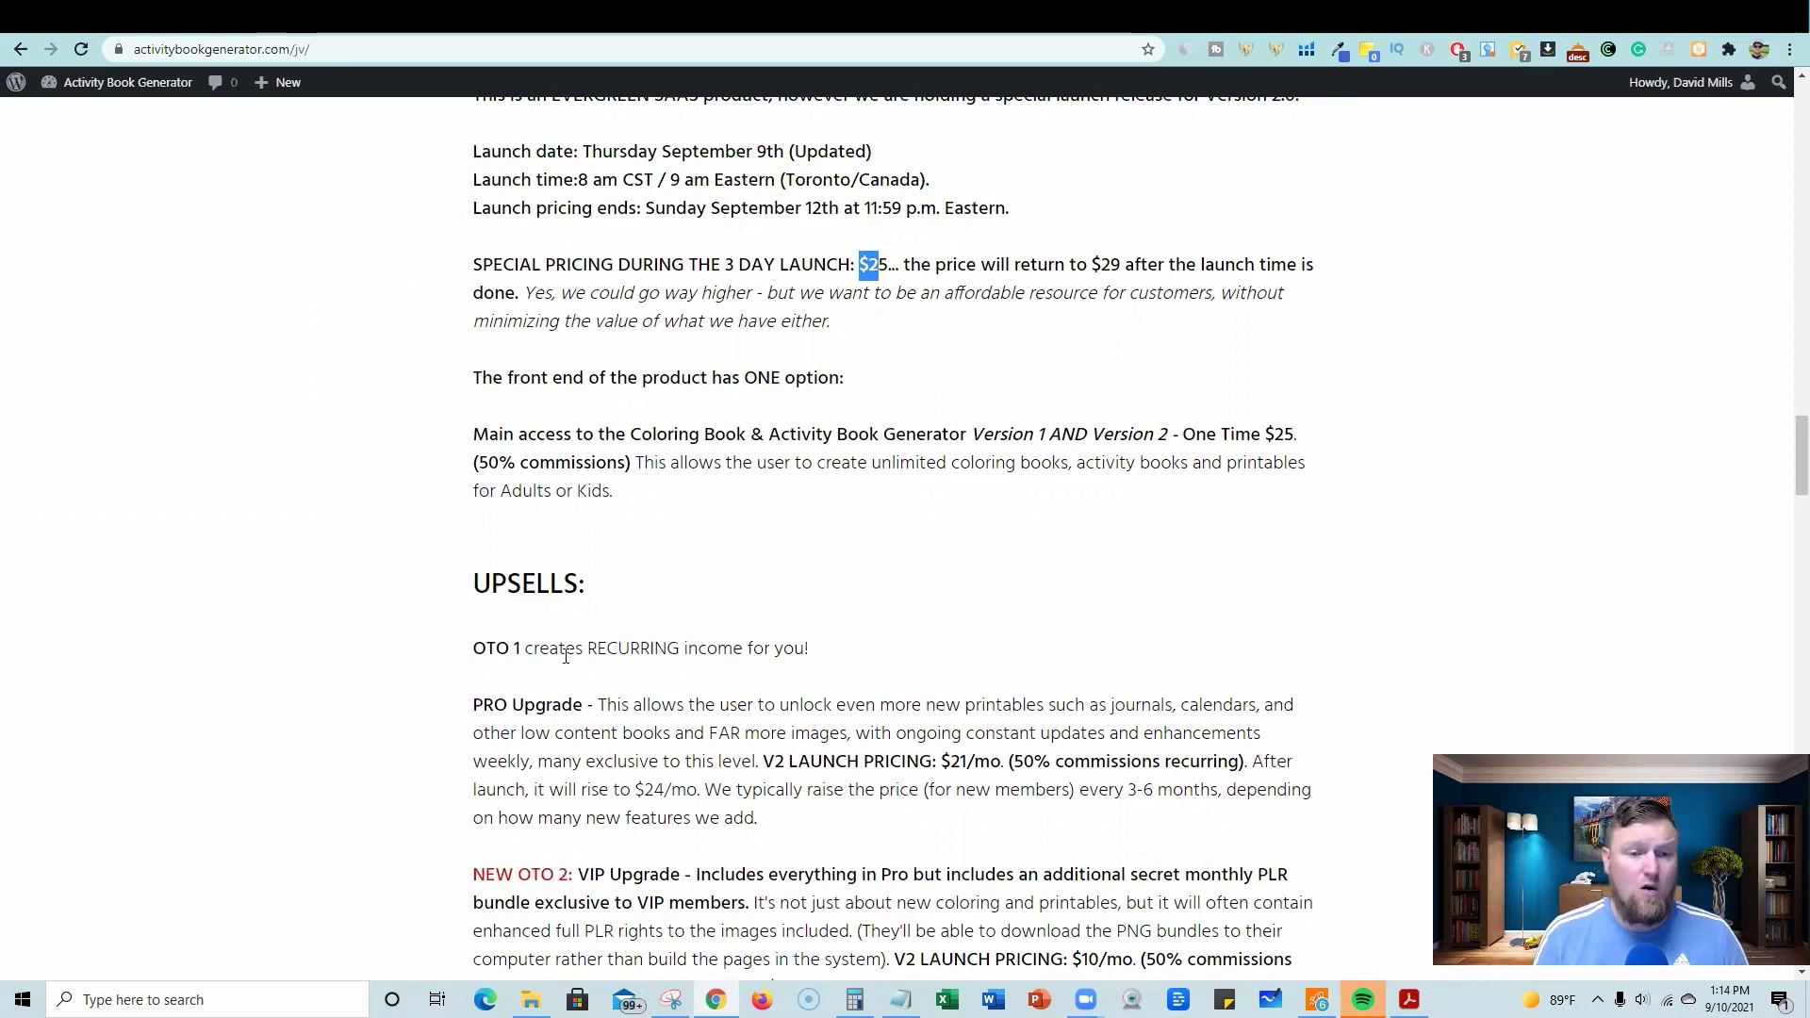
{"action": "scroll", "coordinate": [561, 658], "scroll_direction": "down", "scroll_amount": 1}
{"action": "scroll", "coordinate": [562, 657], "scroll_direction": "down", "scroll_amount": 1}
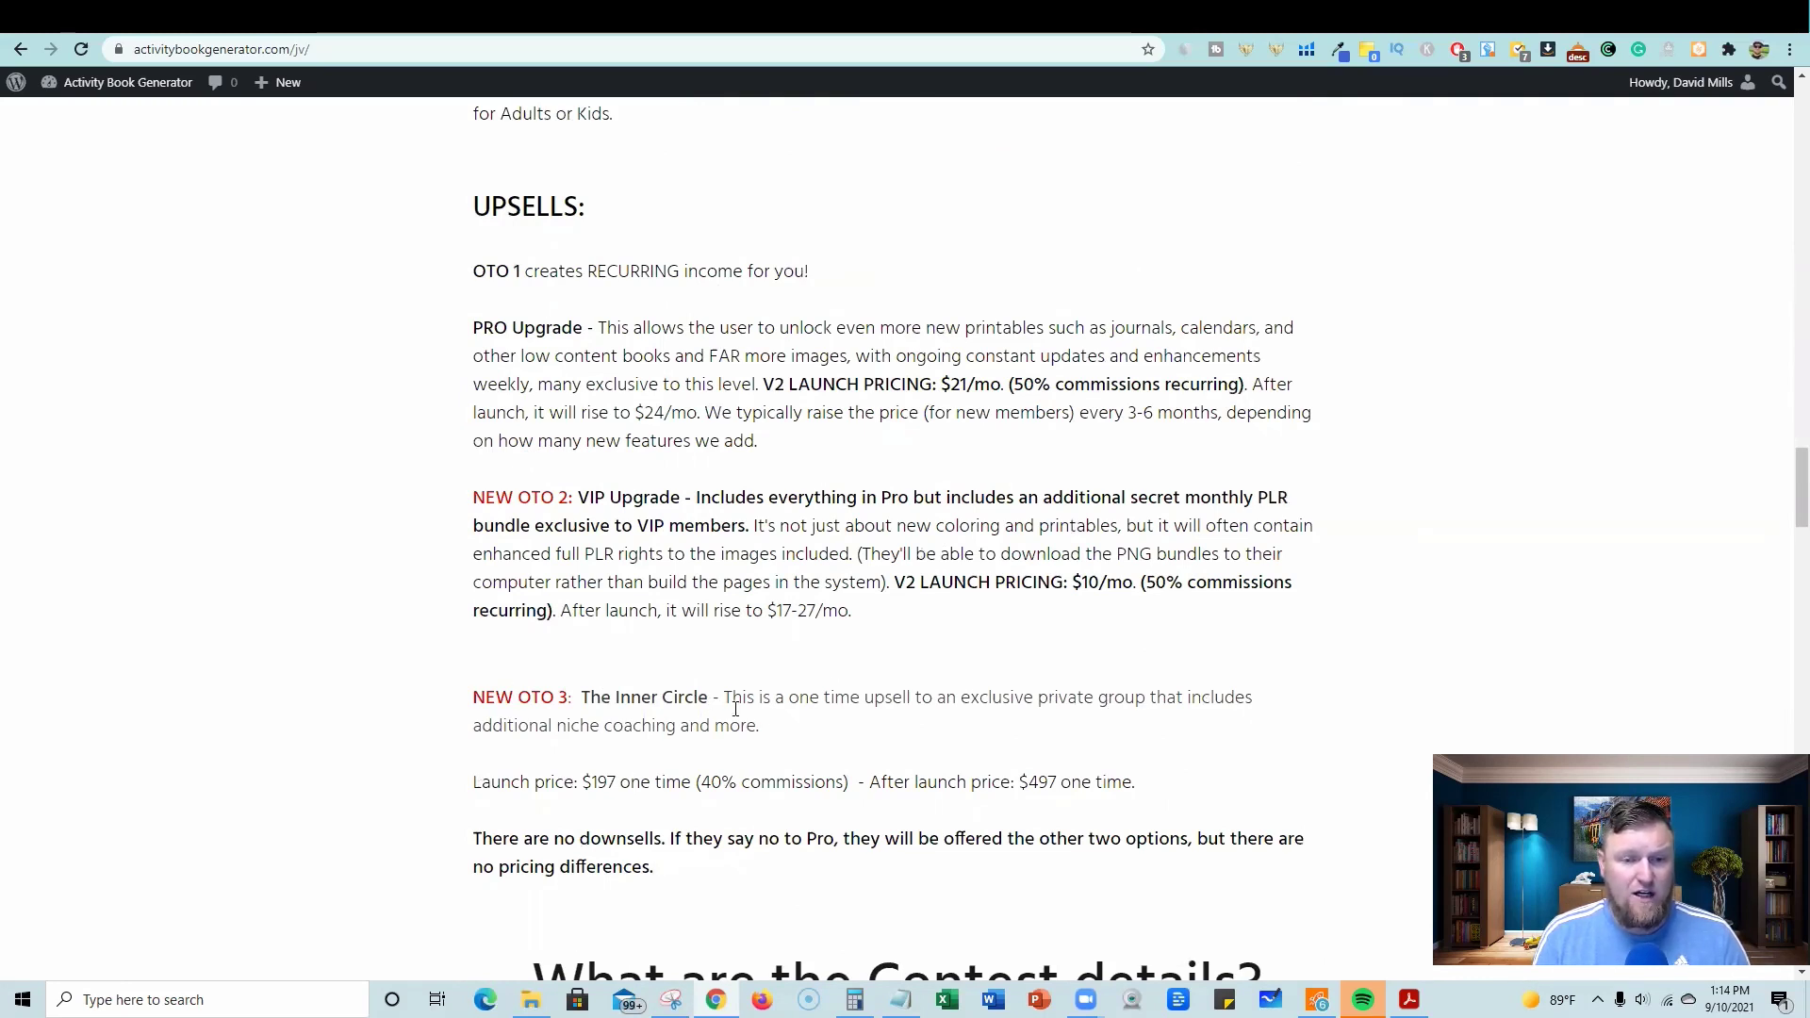
{"action": "scroll", "coordinate": [853, 734], "scroll_direction": "down", "scroll_amount": 2}
{"action": "scroll", "coordinate": [850, 722], "scroll_direction": "up", "scroll_amount": 3}
{"action": "scroll", "coordinate": [849, 721], "scroll_direction": "up", "scroll_amount": 1}
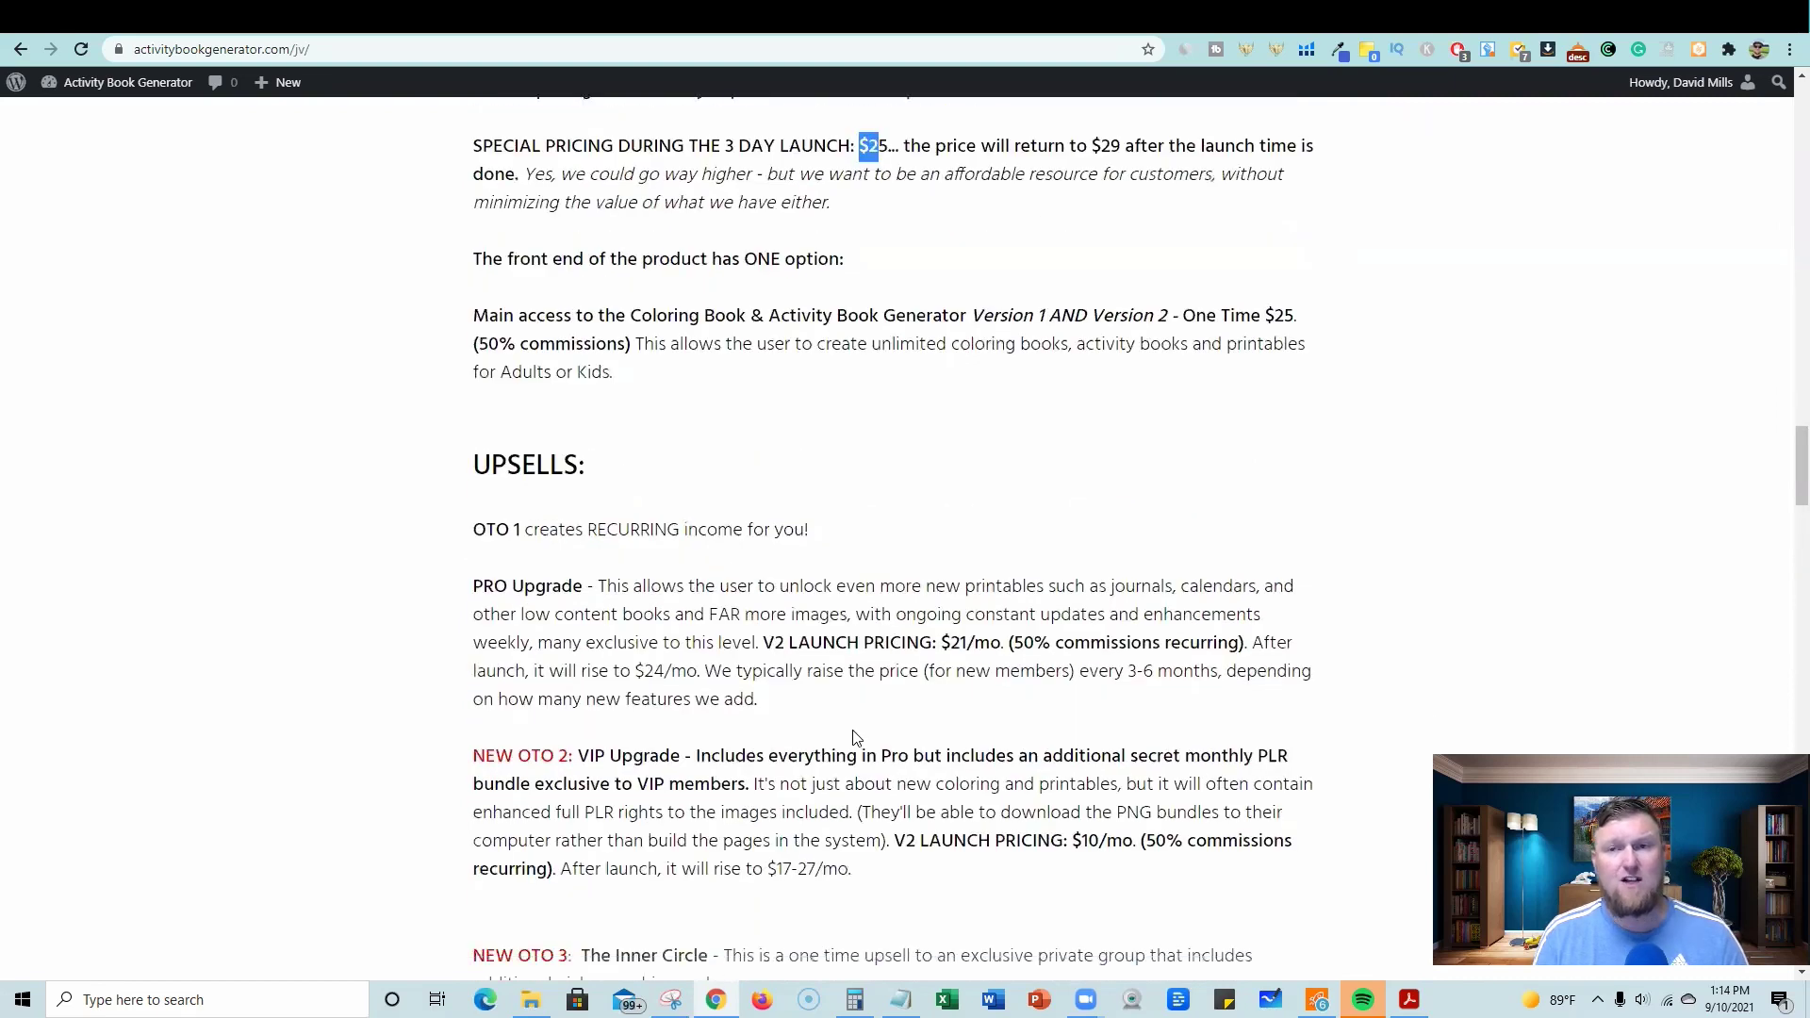
{"action": "scroll", "coordinate": [852, 730], "scroll_direction": "down", "scroll_amount": 1}
{"action": "scroll", "coordinate": [851, 727], "scroll_direction": "up", "scroll_amount": 1}
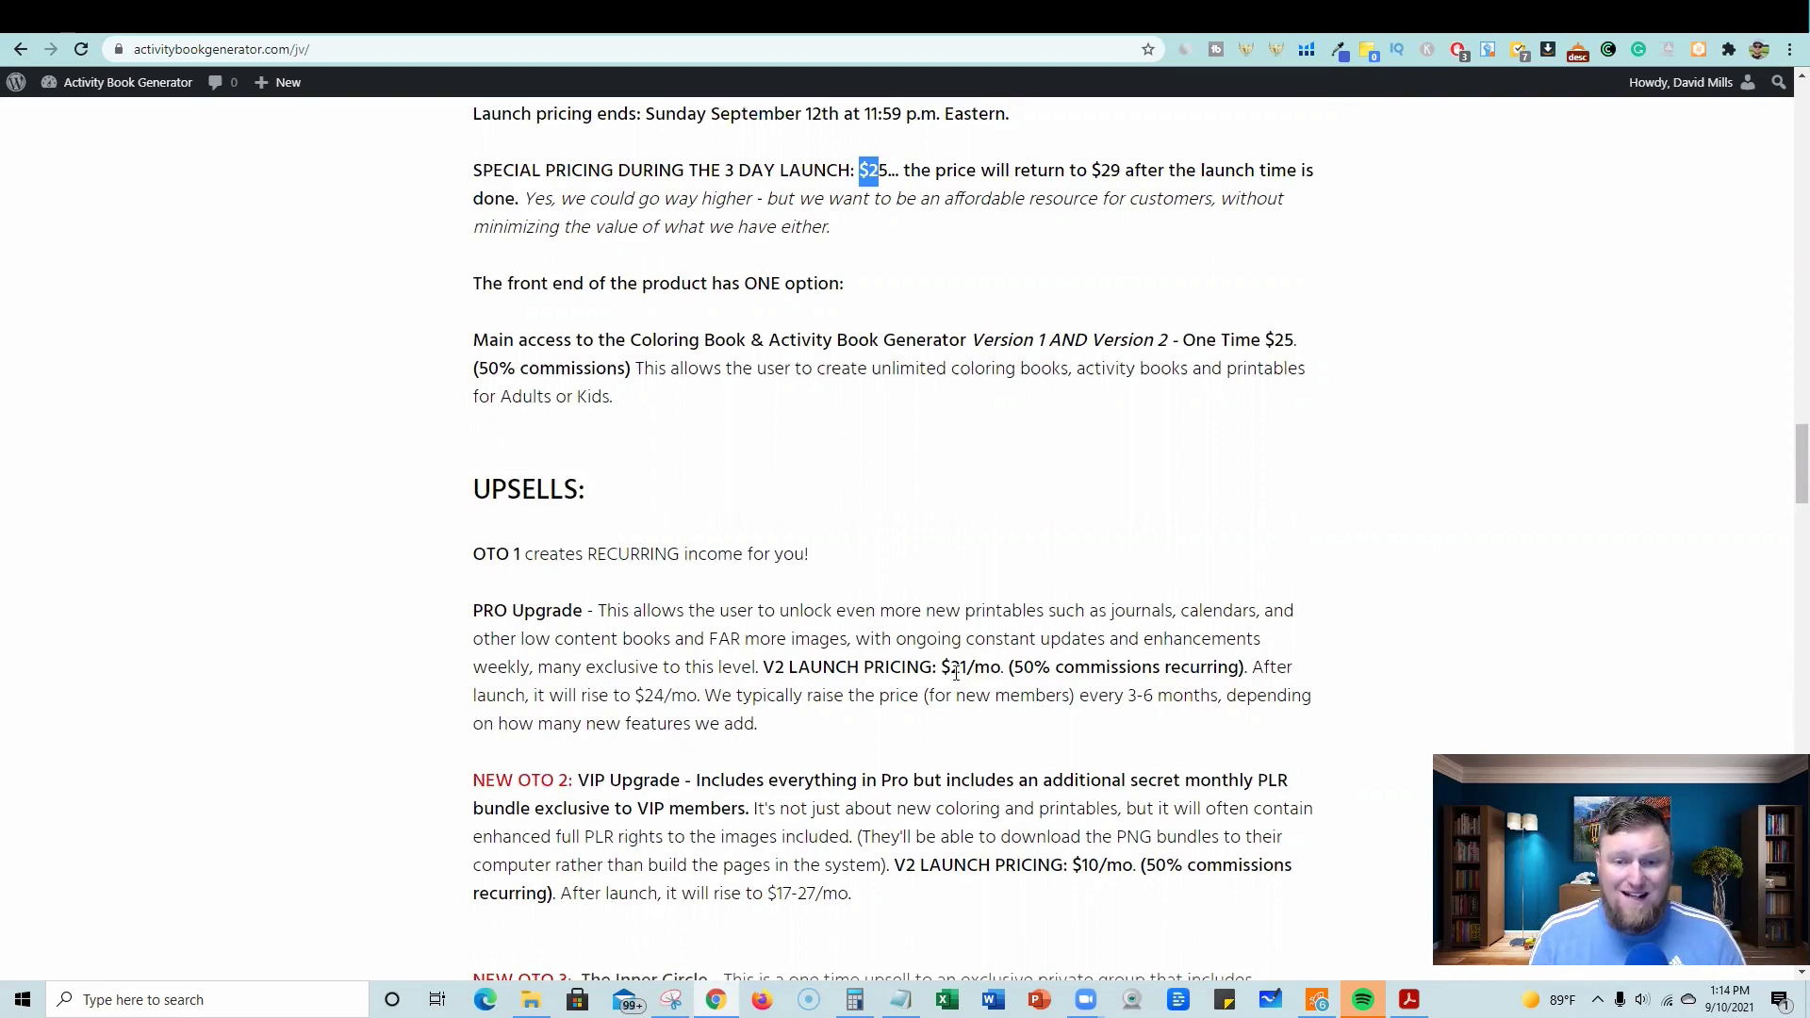
- Highlight the $21/mo launch and $24/mo after-launch prices, then switch to the members dashboard
{"action": "left_click_drag", "start_coordinate": [938, 666], "coordinate": [1009, 665]}
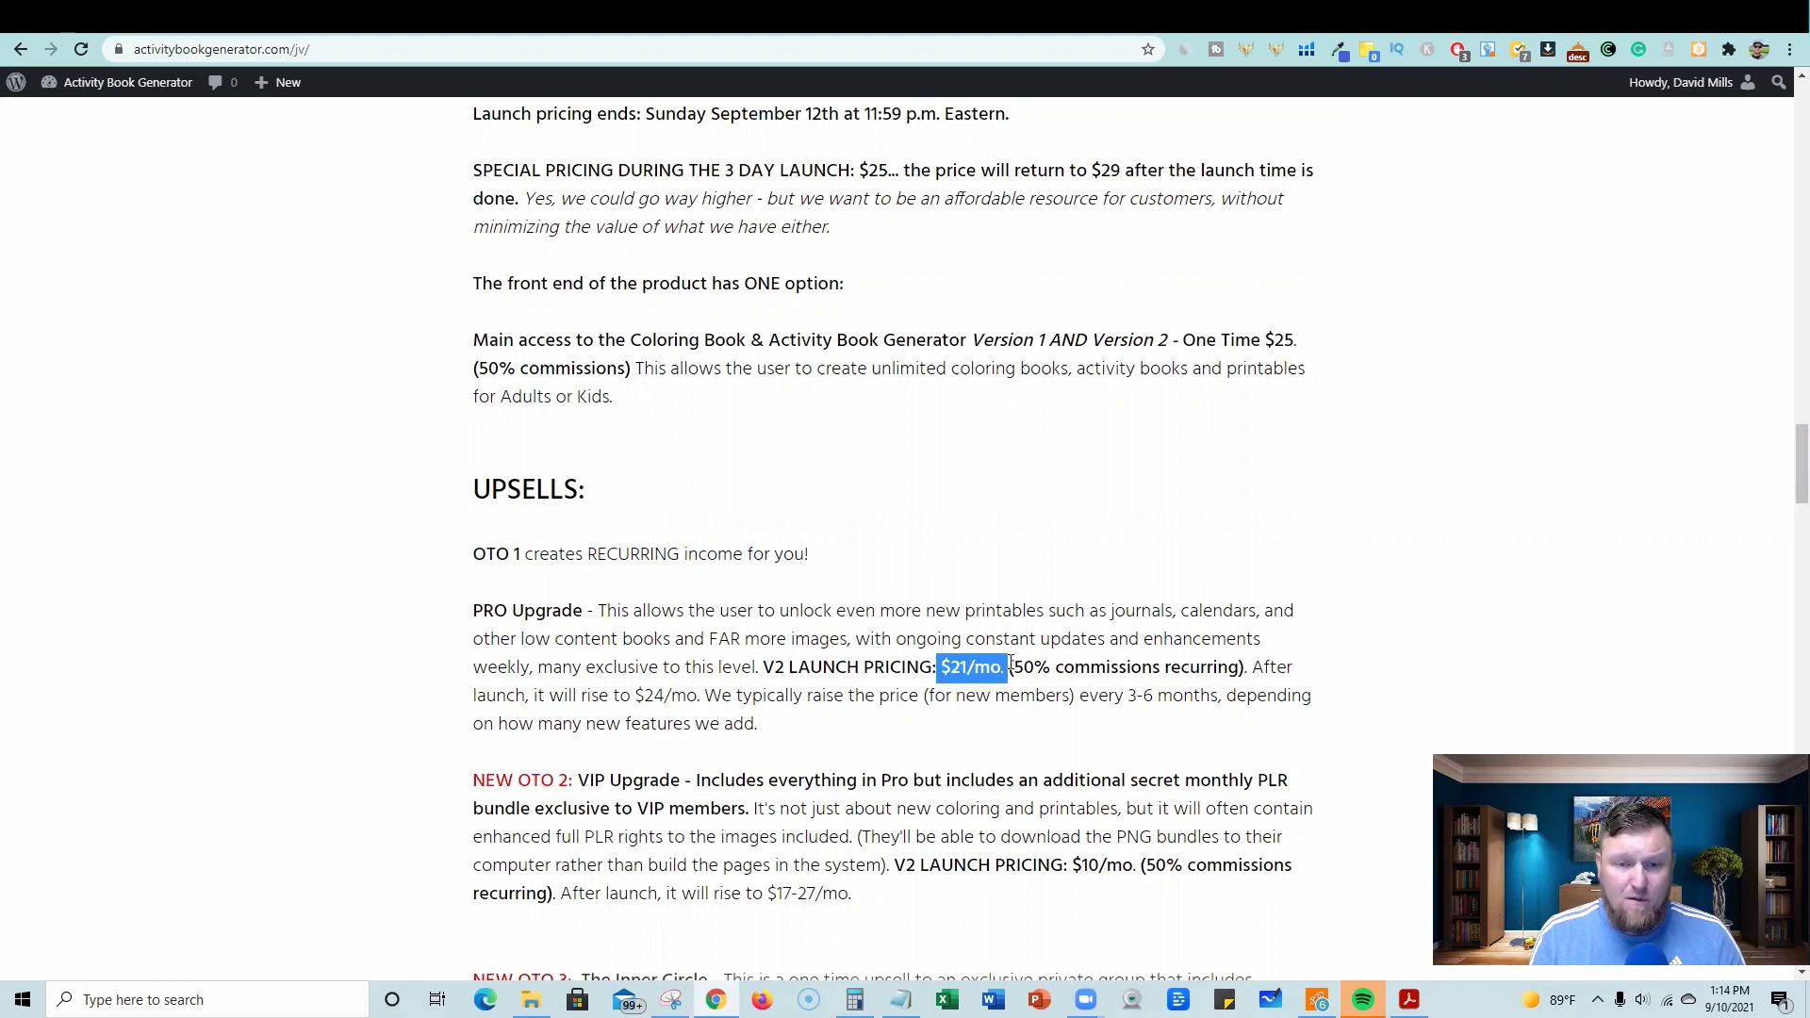
{"action": "left_click_drag", "start_coordinate": [618, 697], "coordinate": [700, 695]}
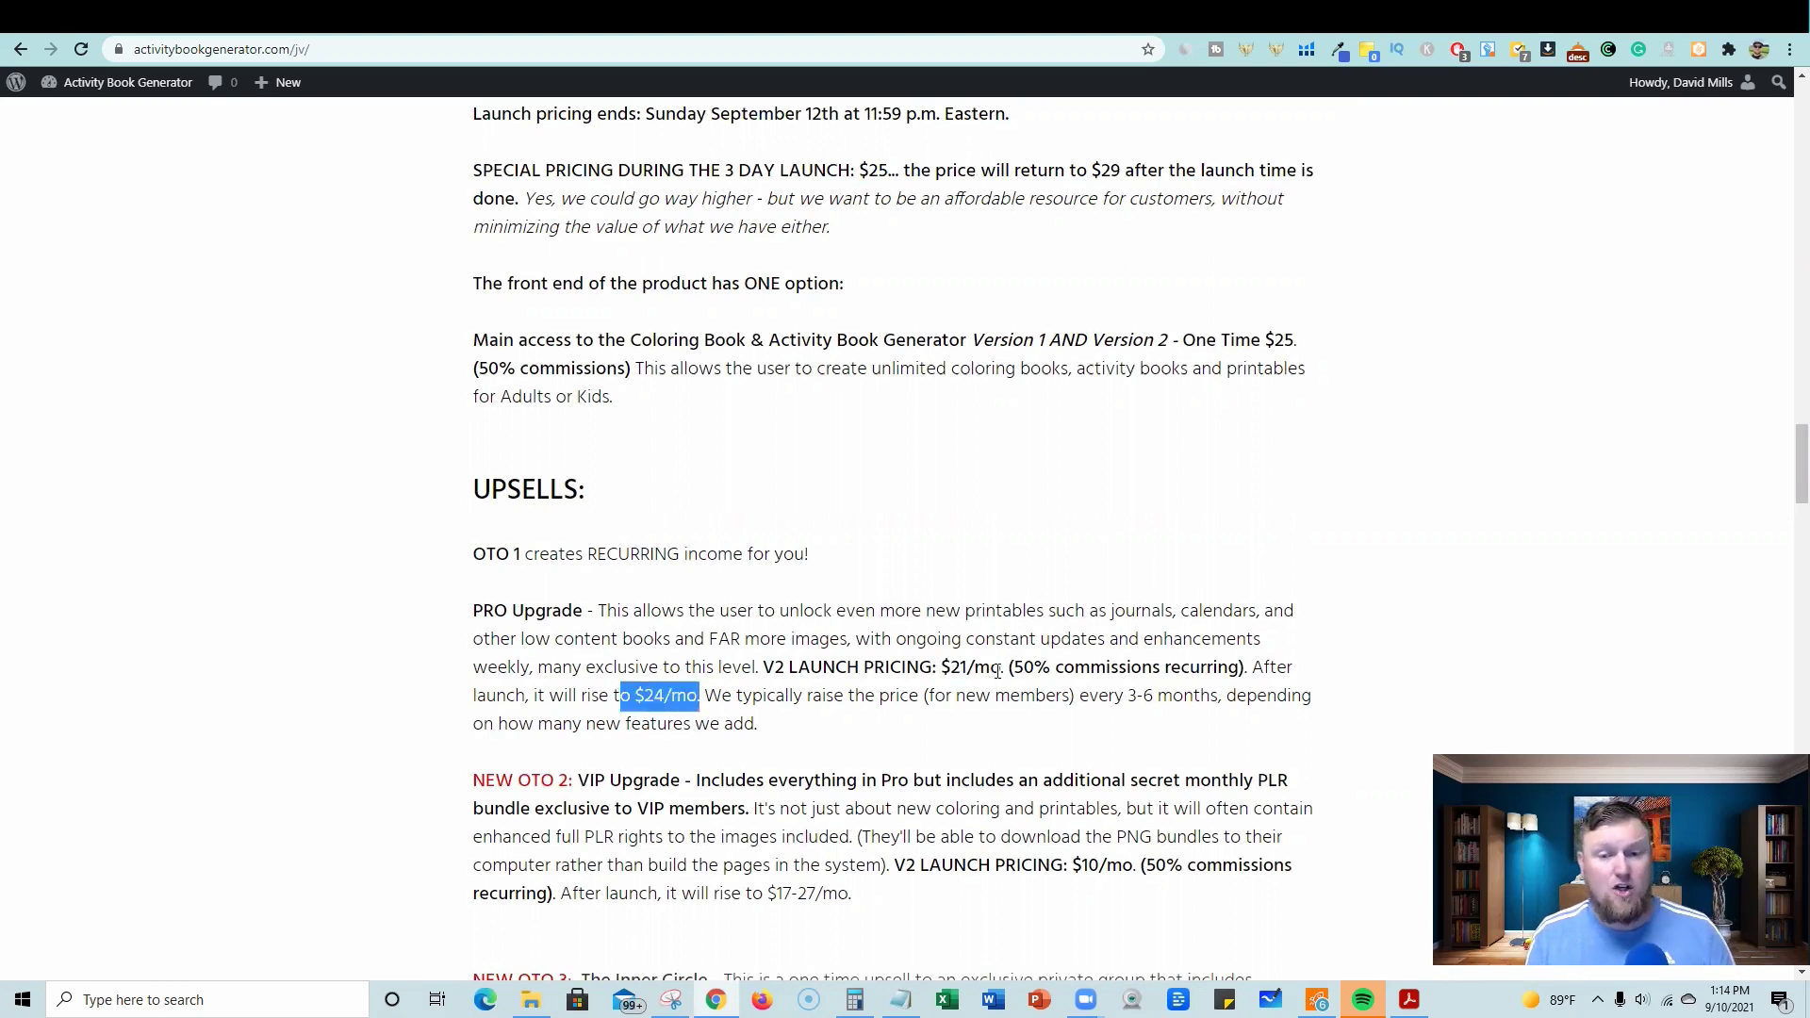
{"action": "left_click_drag", "start_coordinate": [1001, 666], "coordinate": [837, 666]}
{"action": "scroll", "coordinate": [993, 661], "scroll_direction": "down", "scroll_amount": 1}
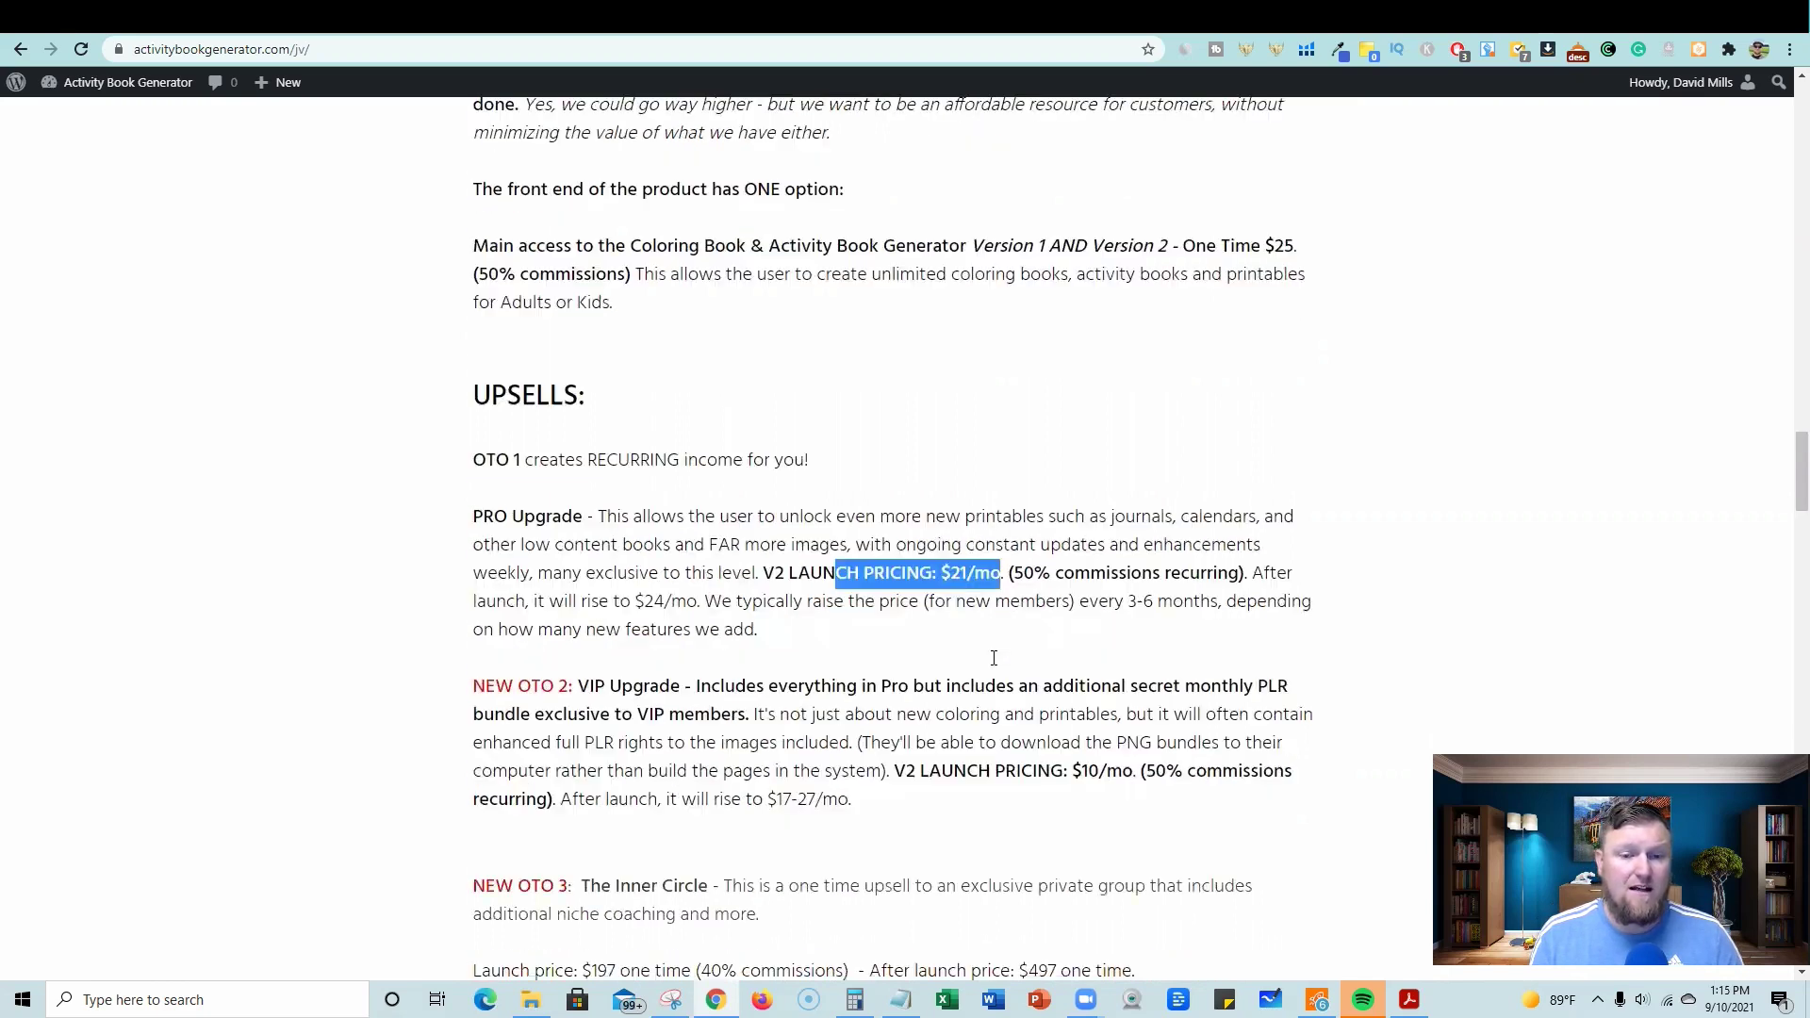
{"action": "scroll", "coordinate": [990, 659], "scroll_direction": "up", "scroll_amount": 2}
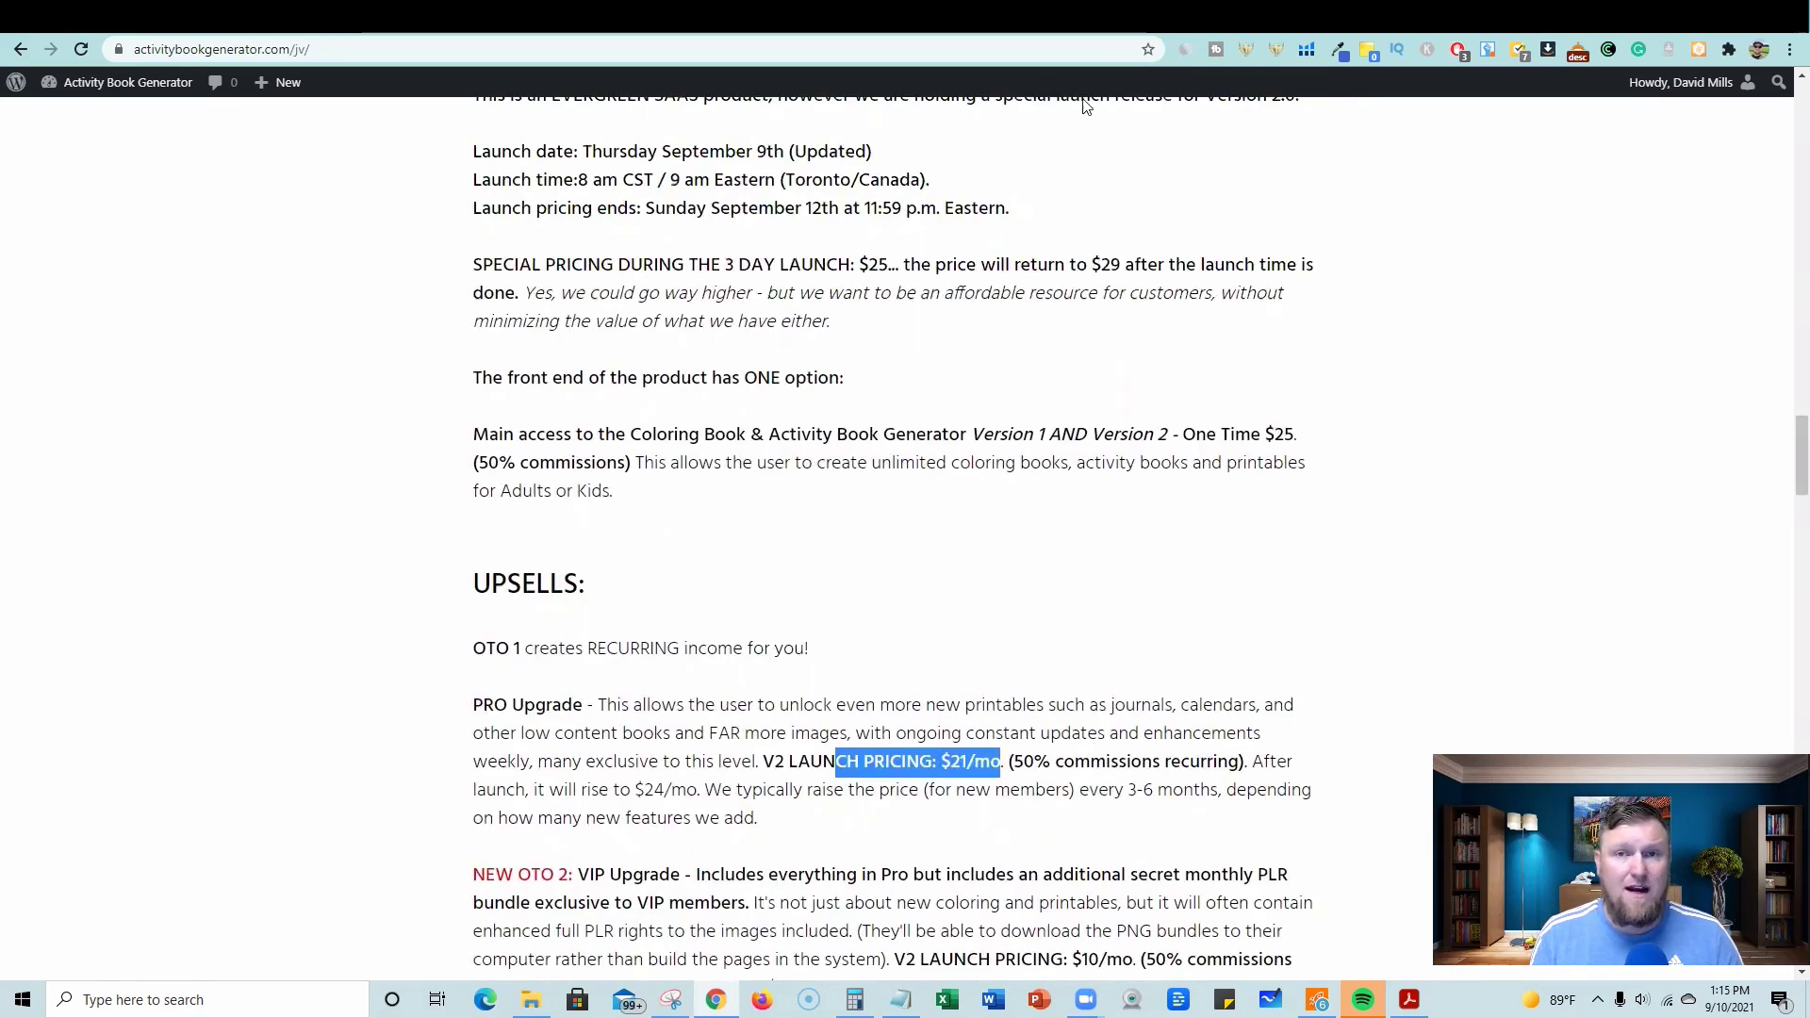
{"action": "key", "text": "ctrl+Tab"}
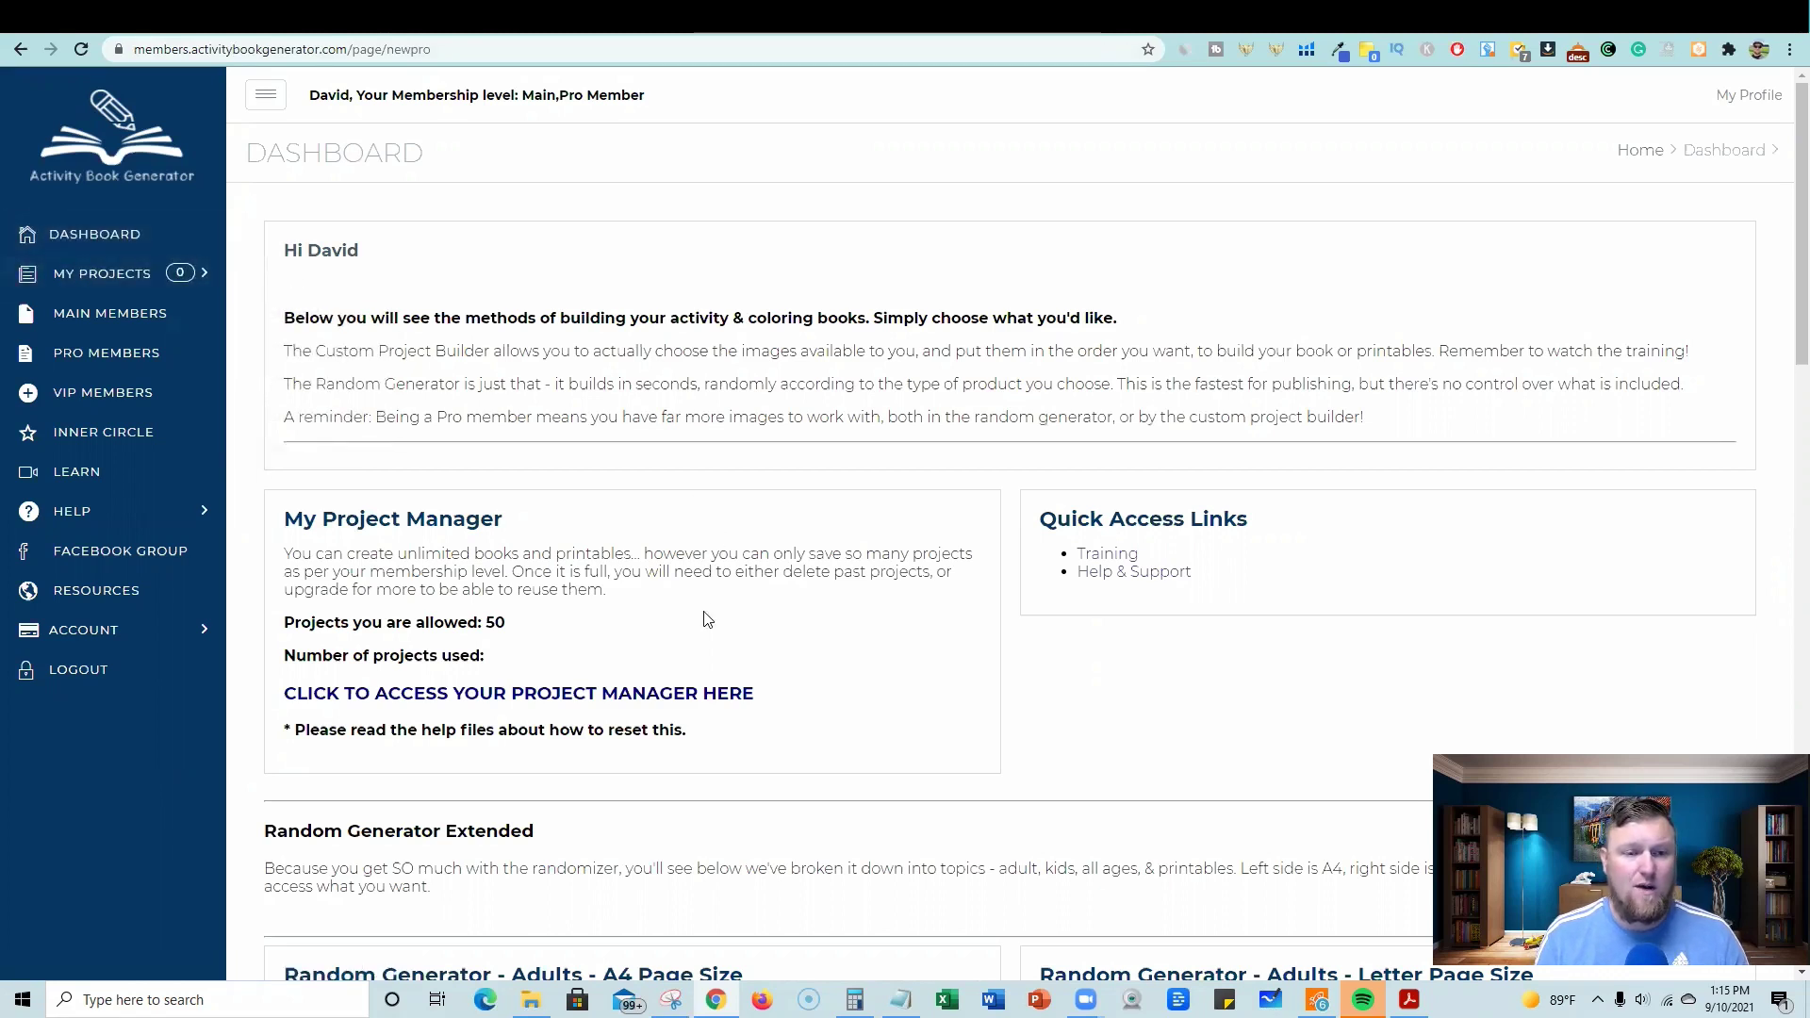
{"action": "mouse_move", "coordinate": [102, 272]}
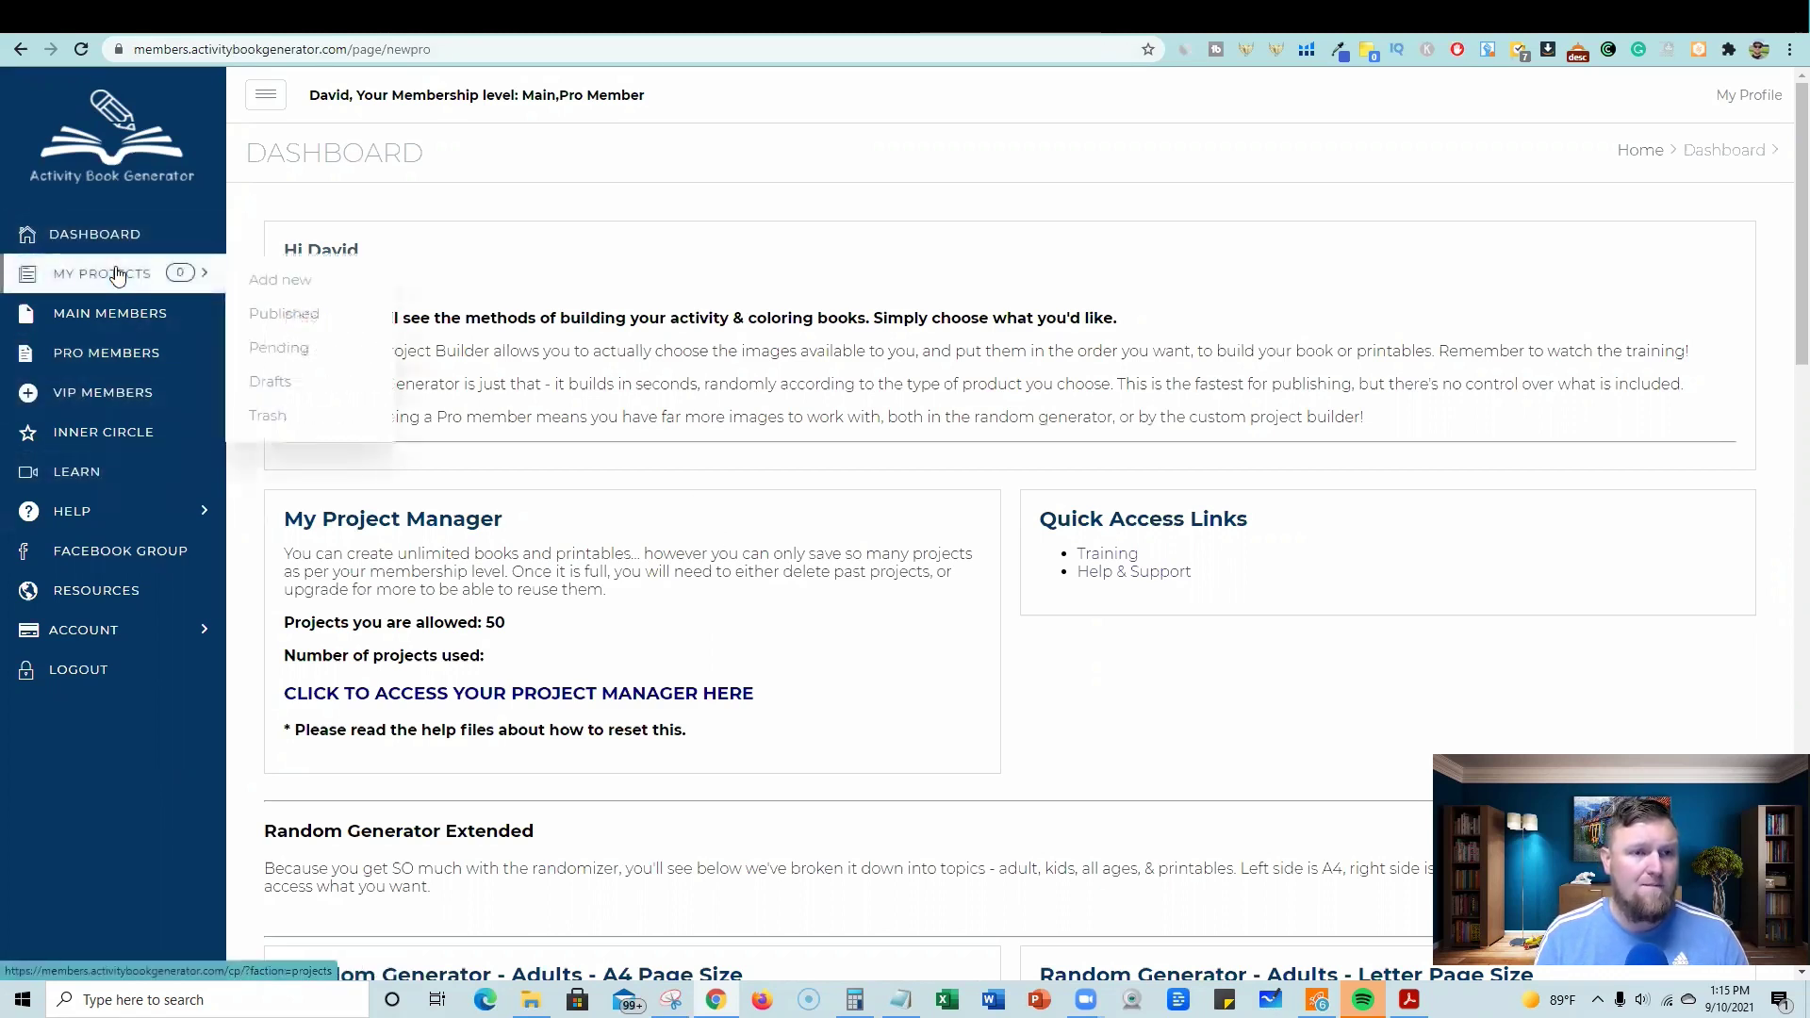
- Start a new project and reset it, clearing its previous images
{"action": "left_click", "coordinate": [288, 281]}
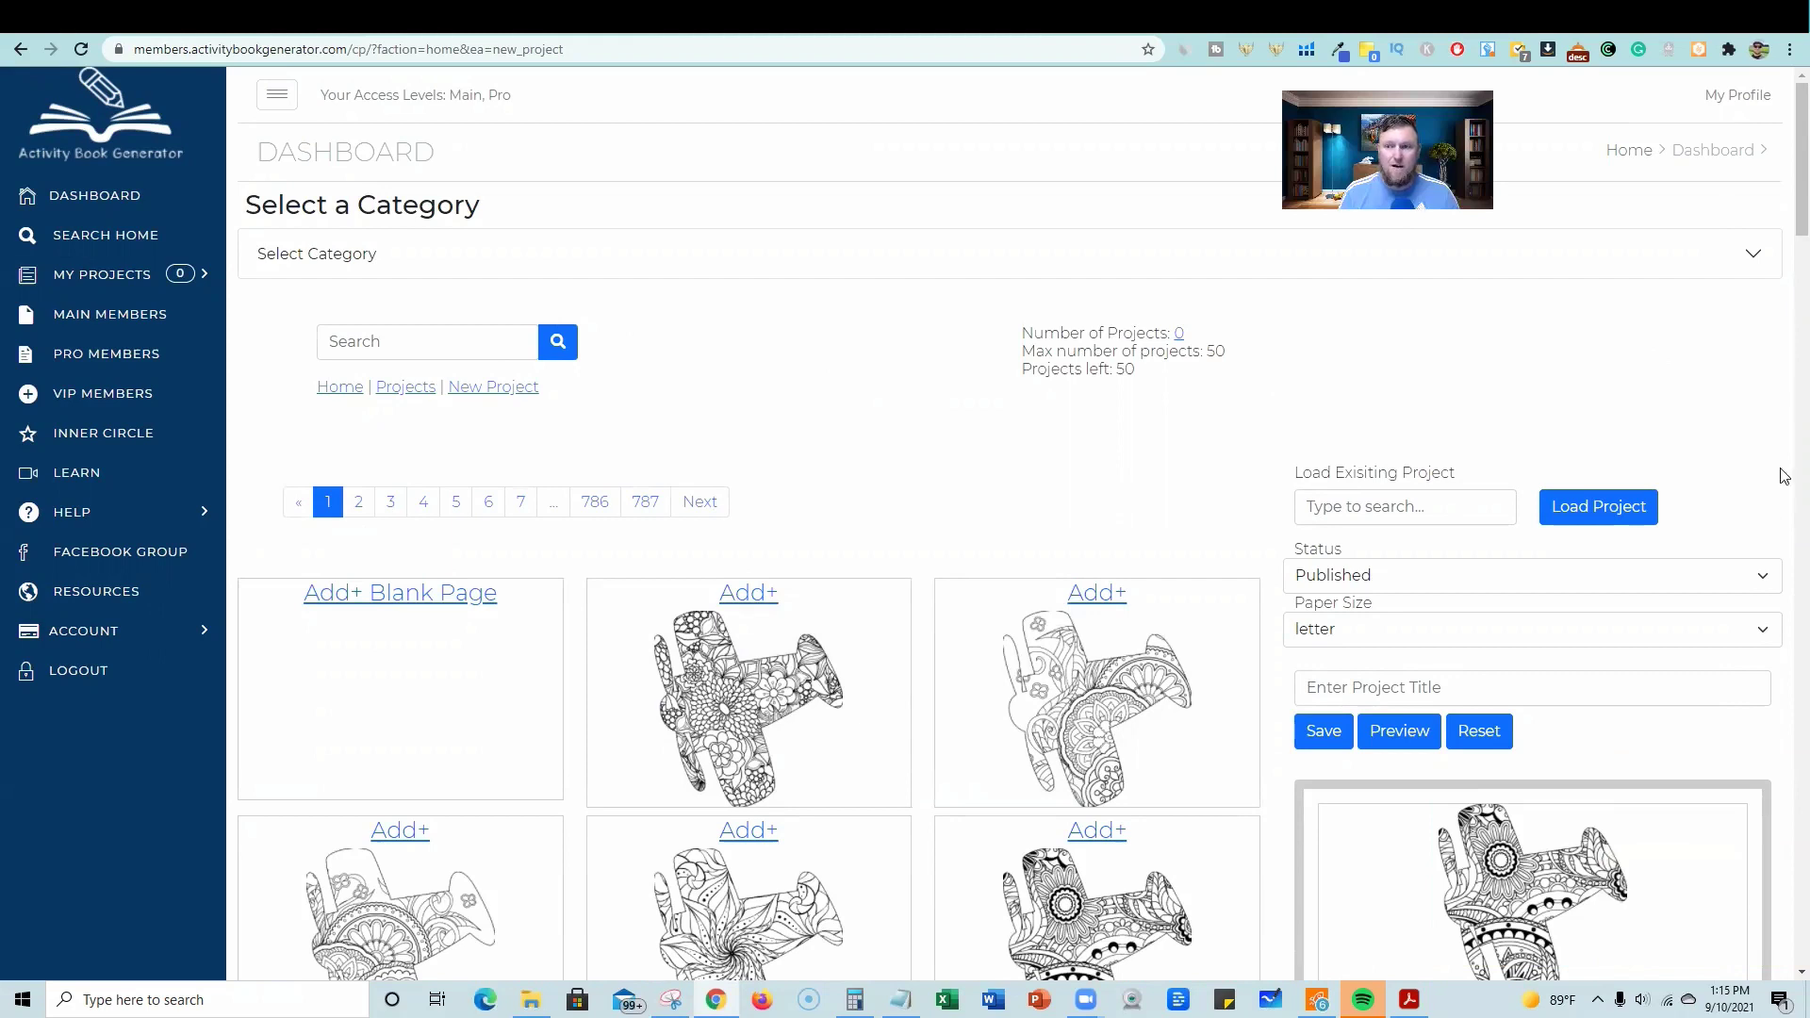
{"action": "scroll", "coordinate": [1785, 227], "scroll_direction": "down", "scroll_amount": 1}
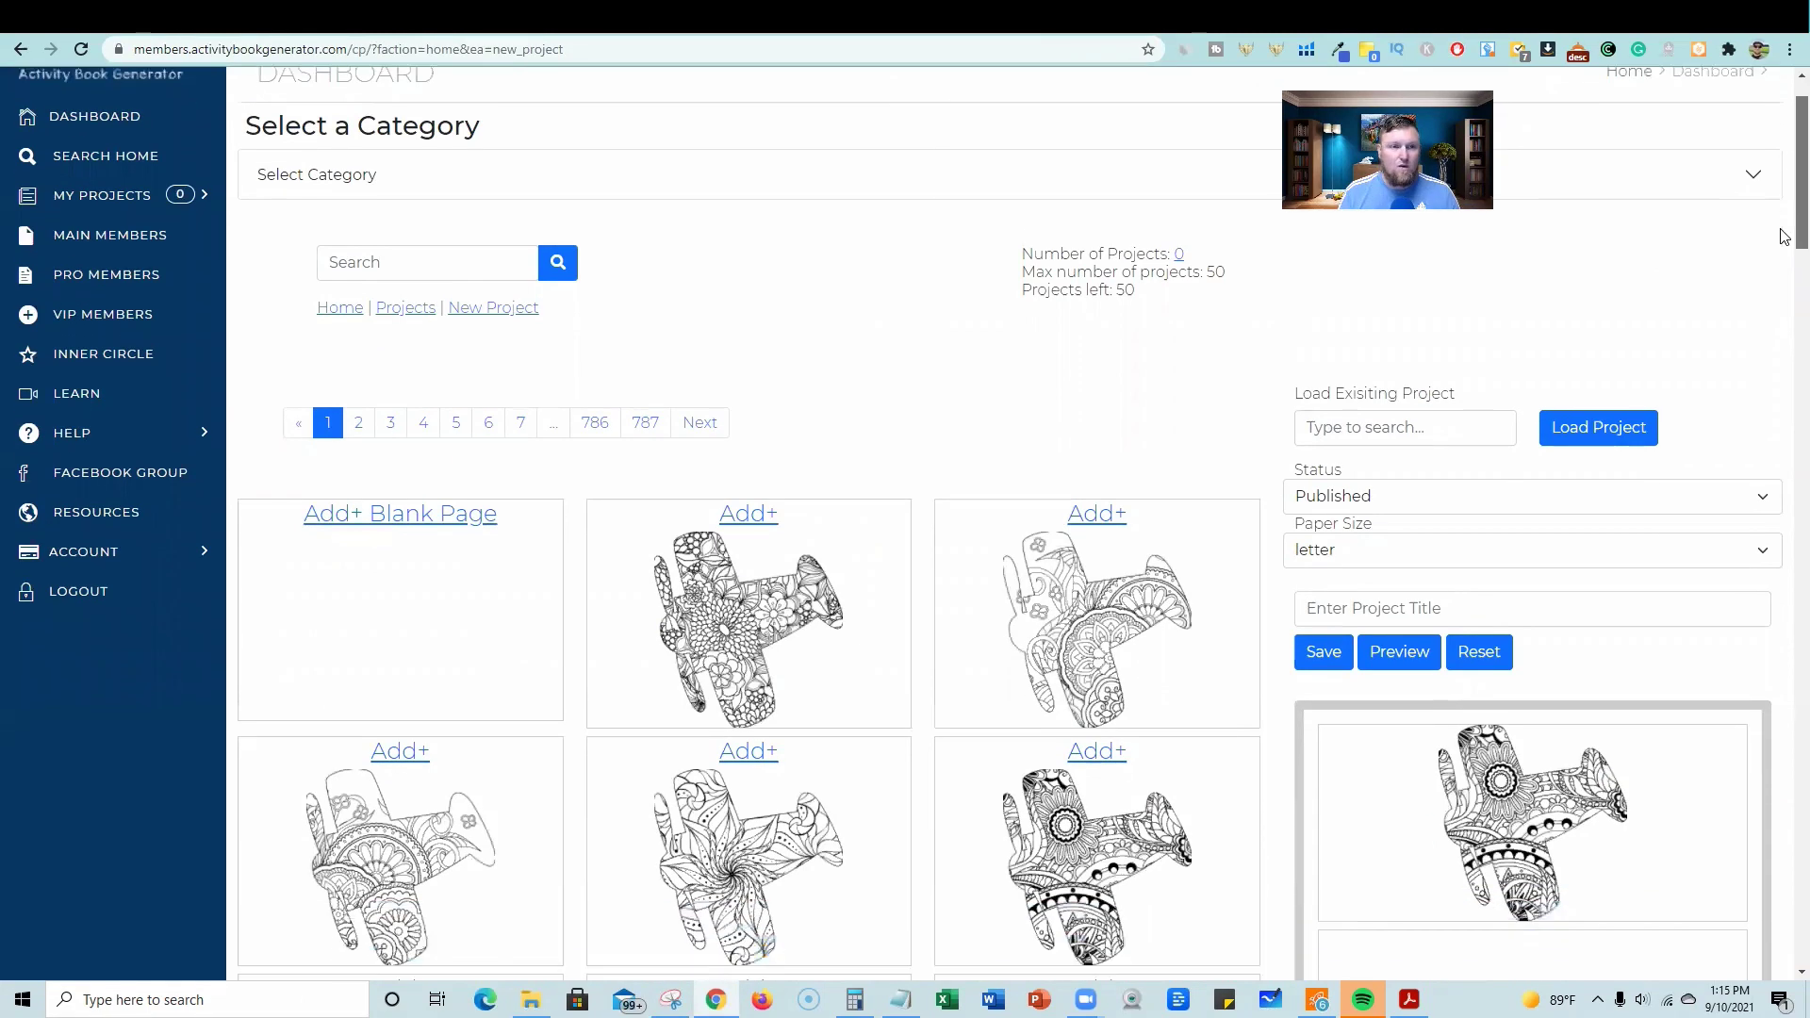
{"action": "left_click_drag", "start_coordinate": [1785, 238], "coordinate": [1784, 404]}
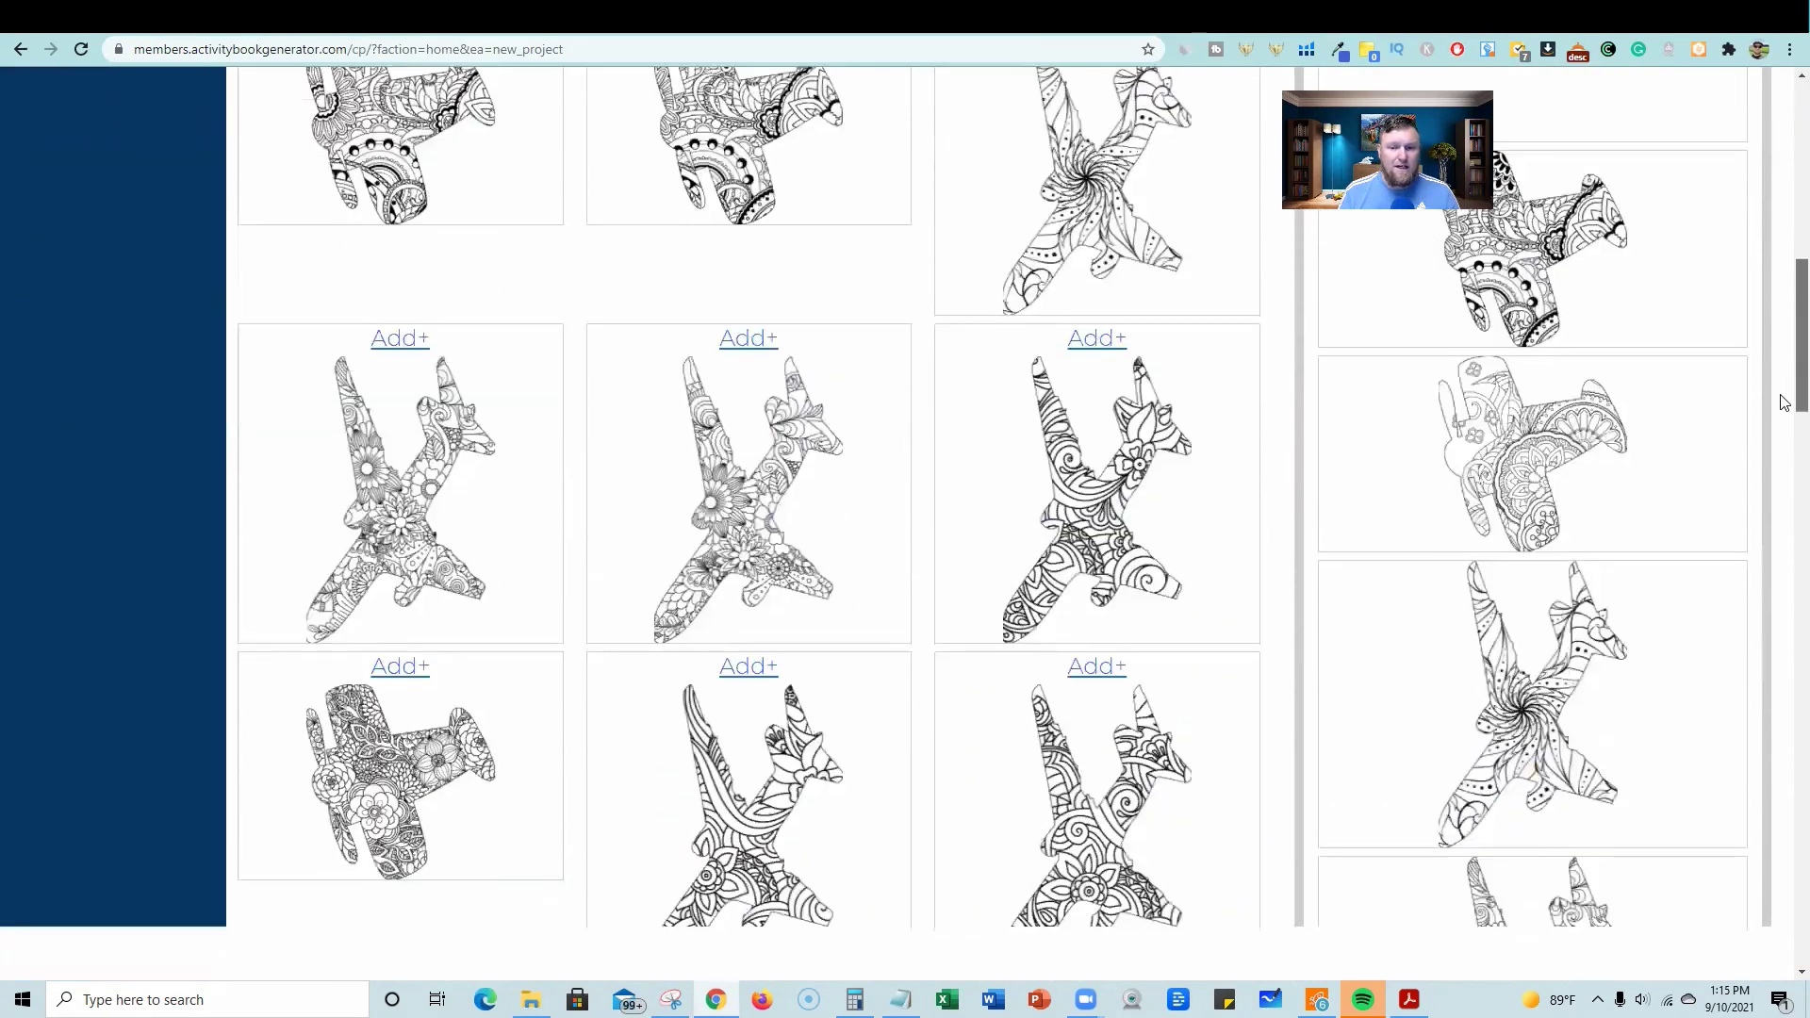
{"action": "left_click_drag", "start_coordinate": [1784, 402], "coordinate": [1604, 744]}
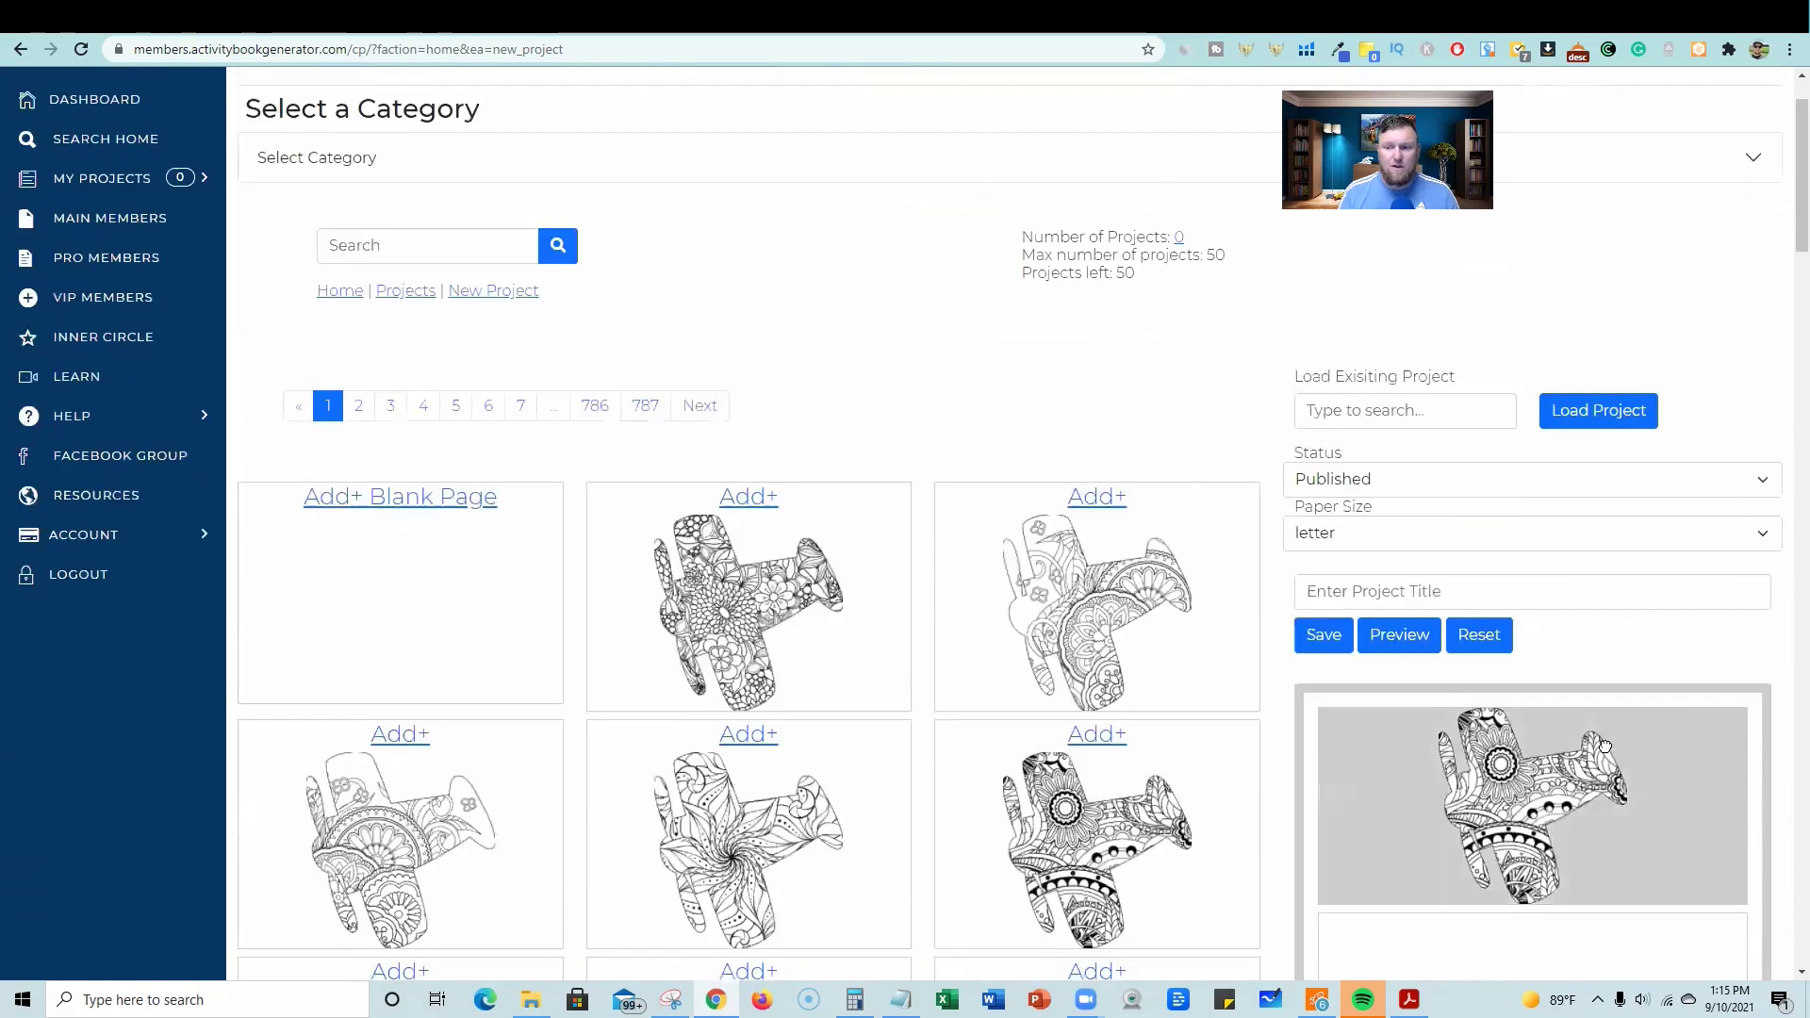
{"action": "left_click", "coordinate": [1496, 644]}
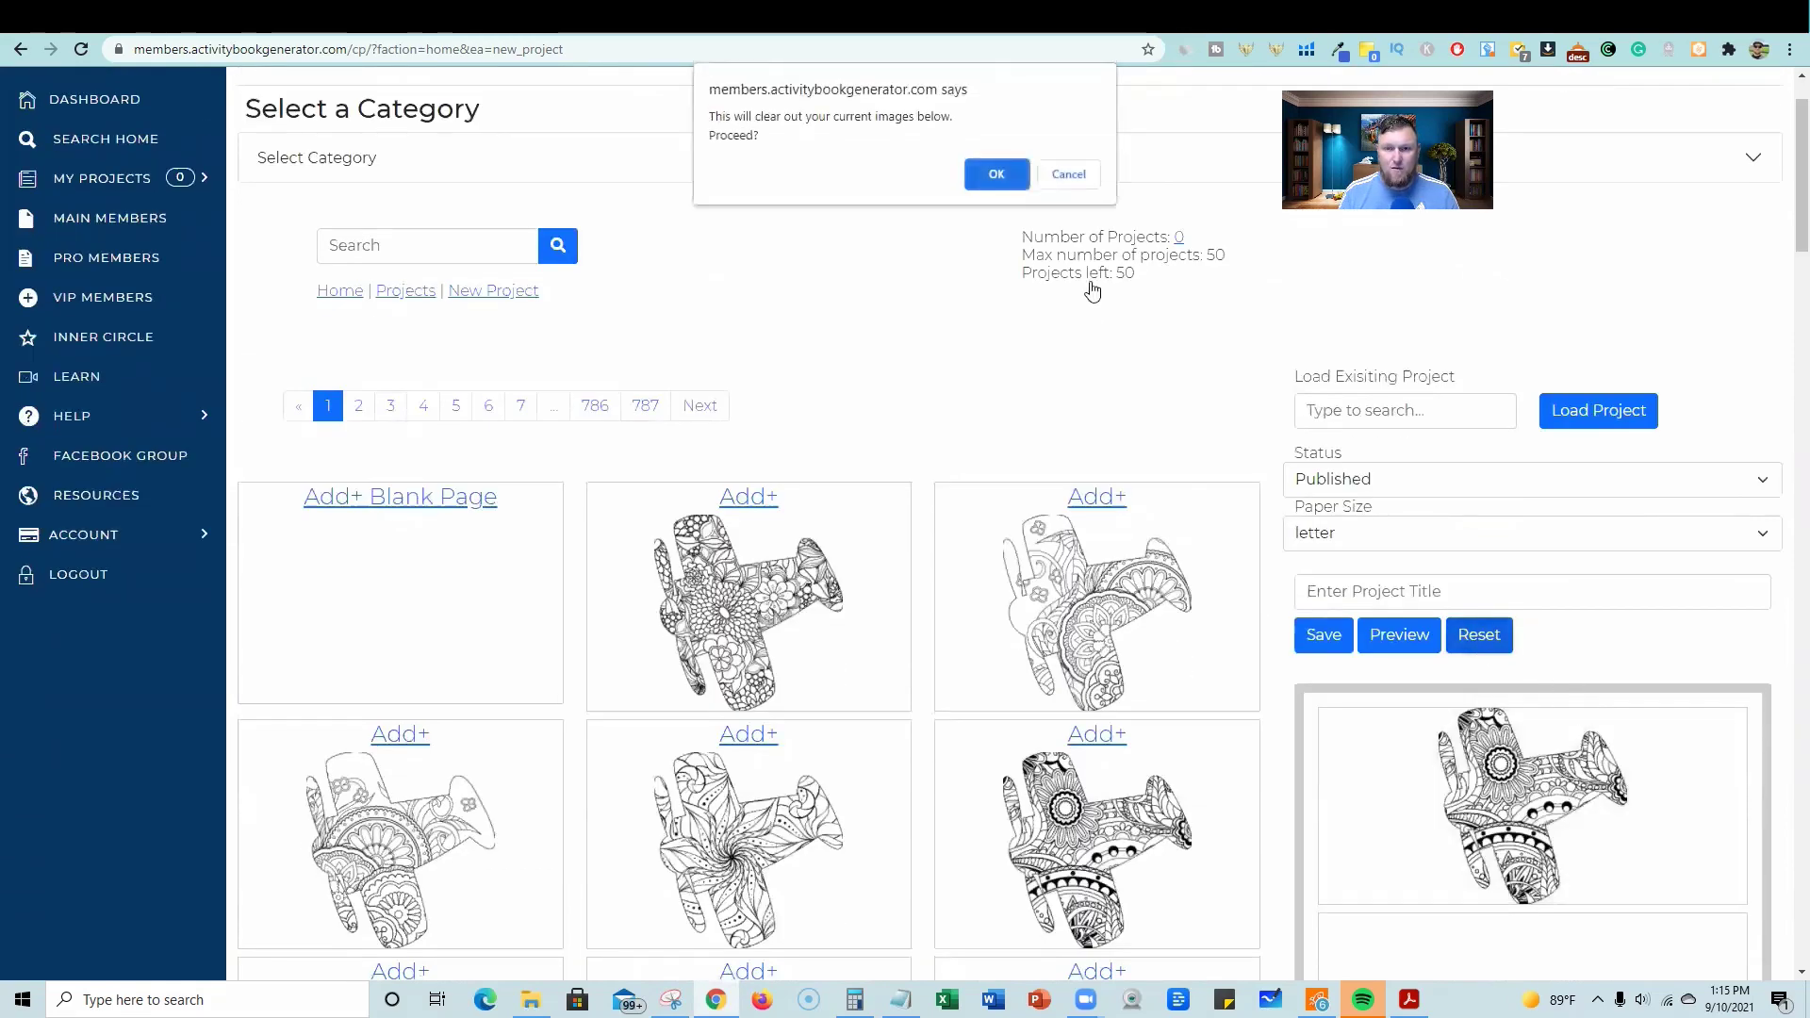
{"action": "left_click", "coordinate": [996, 173]}
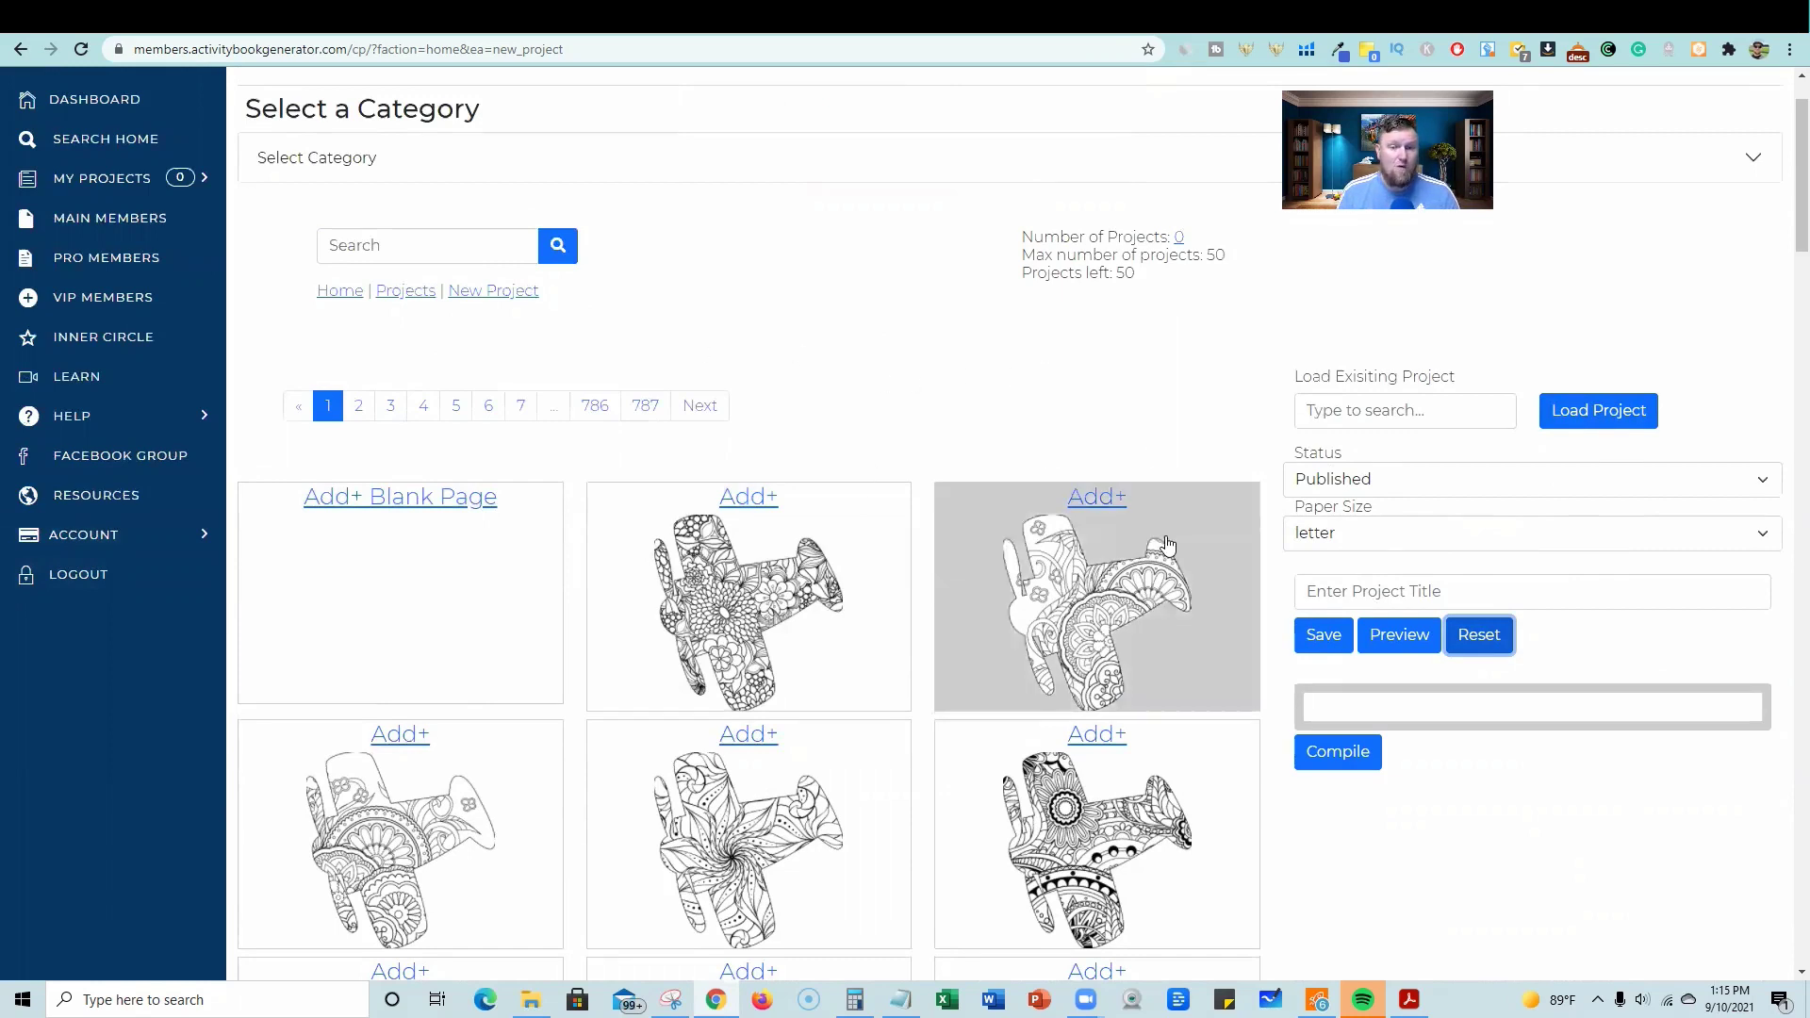
{"action": "scroll", "coordinate": [1169, 546], "scroll_direction": "down", "scroll_amount": 5}
{"action": "scroll", "coordinate": [1169, 547], "scroll_direction": "down", "scroll_amount": 5}
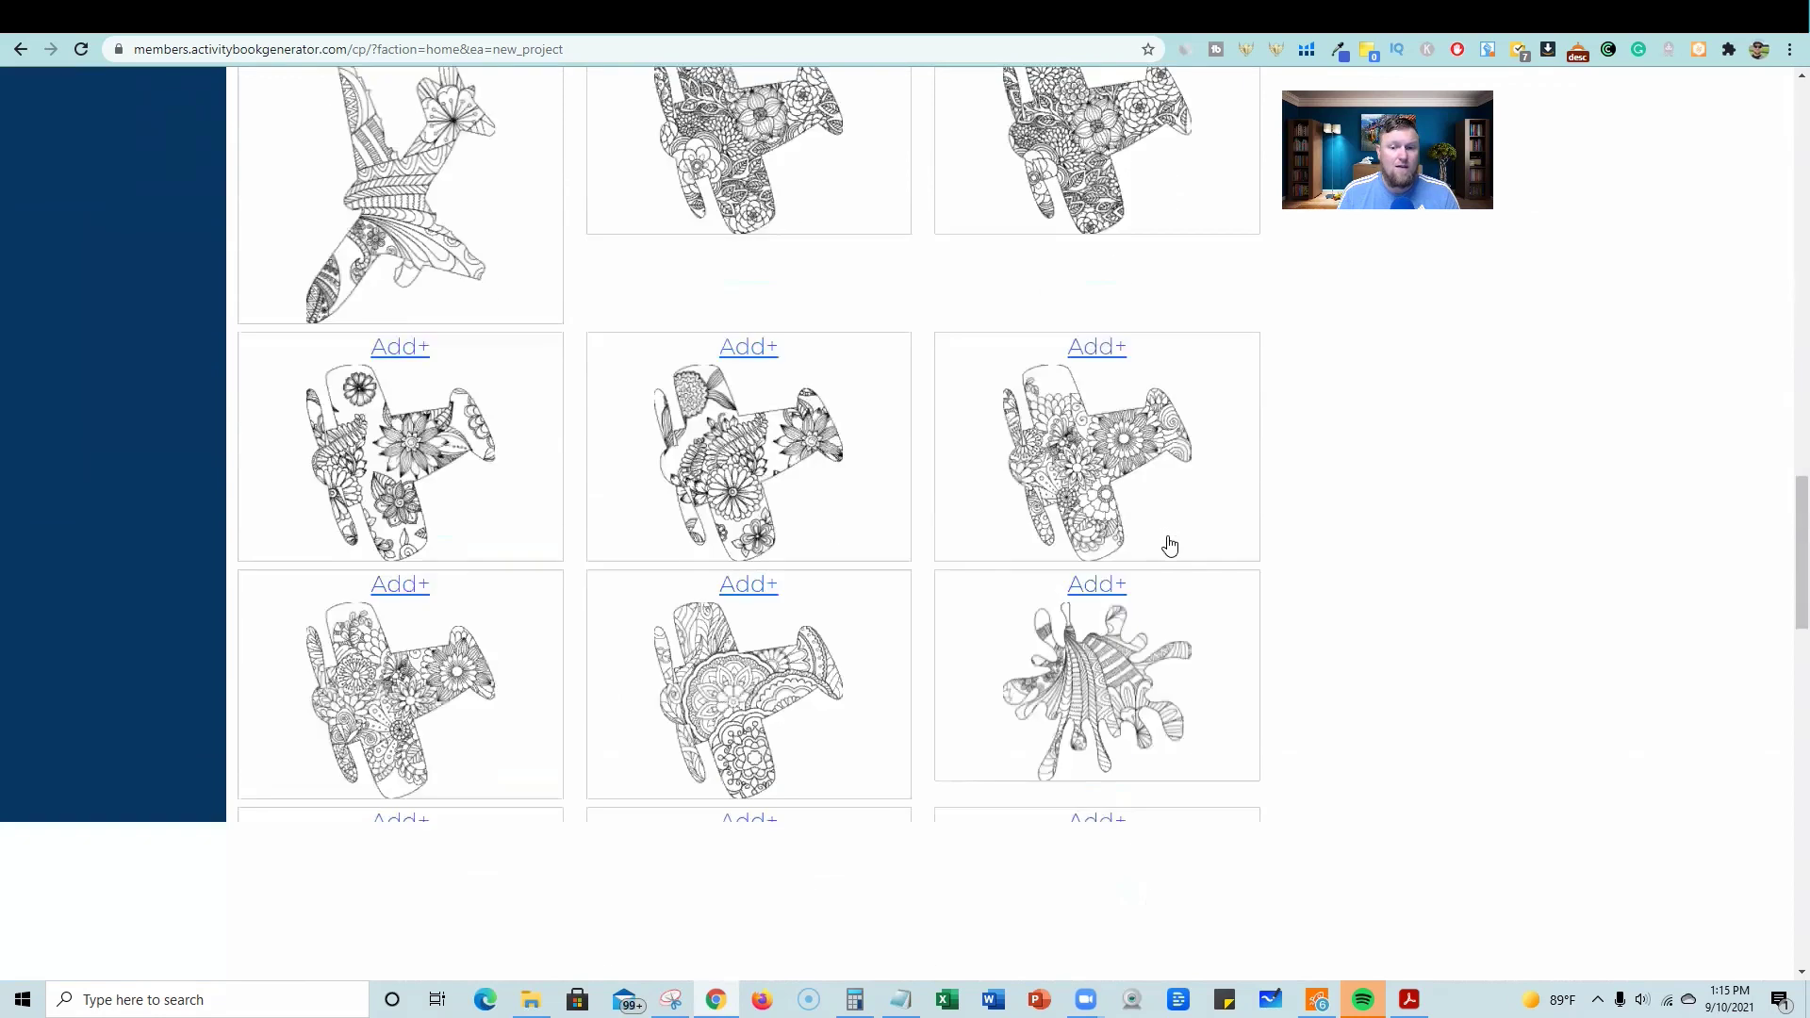
{"action": "scroll", "coordinate": [1168, 547], "scroll_direction": "down", "scroll_amount": 10}
{"action": "scroll", "coordinate": [1168, 546], "scroll_direction": "down", "scroll_amount": 2}
{"action": "scroll", "coordinate": [1168, 546], "scroll_direction": "down", "scroll_amount": 2}
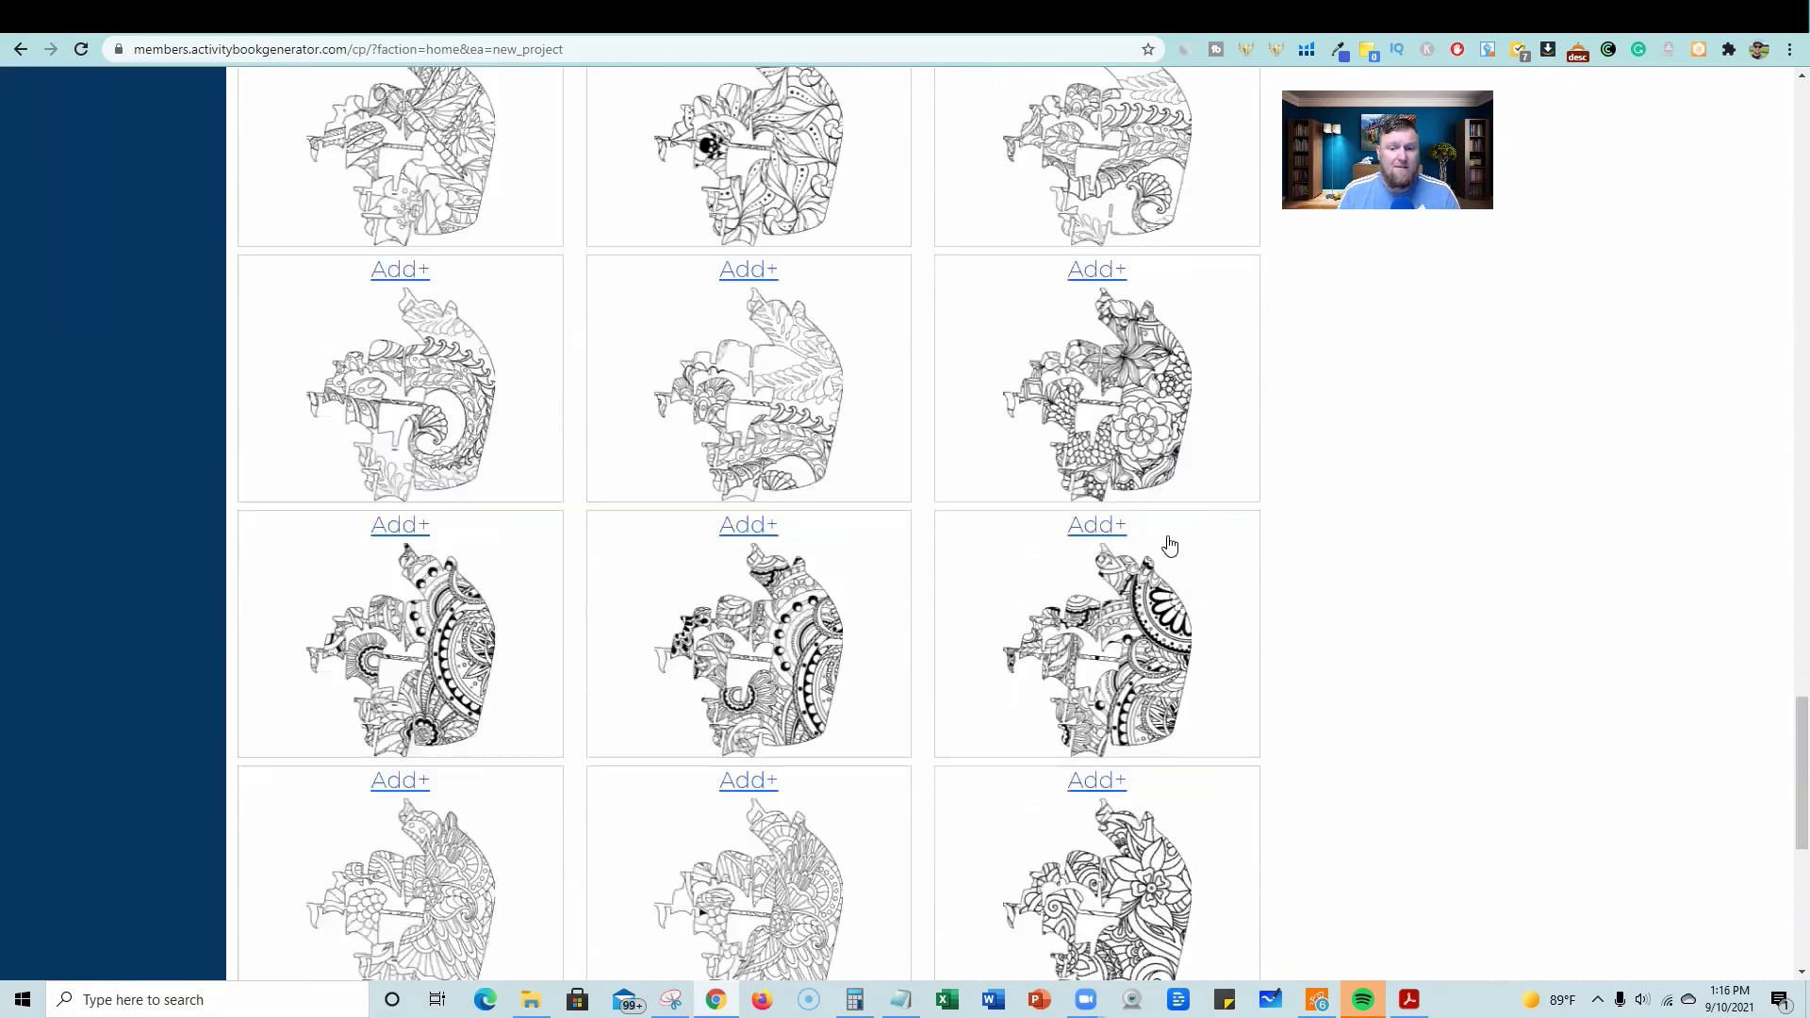
{"action": "scroll", "coordinate": [1168, 545], "scroll_direction": "down", "scroll_amount": 2}
{"action": "scroll", "coordinate": [1168, 545], "scroll_direction": "down", "scroll_amount": 2}
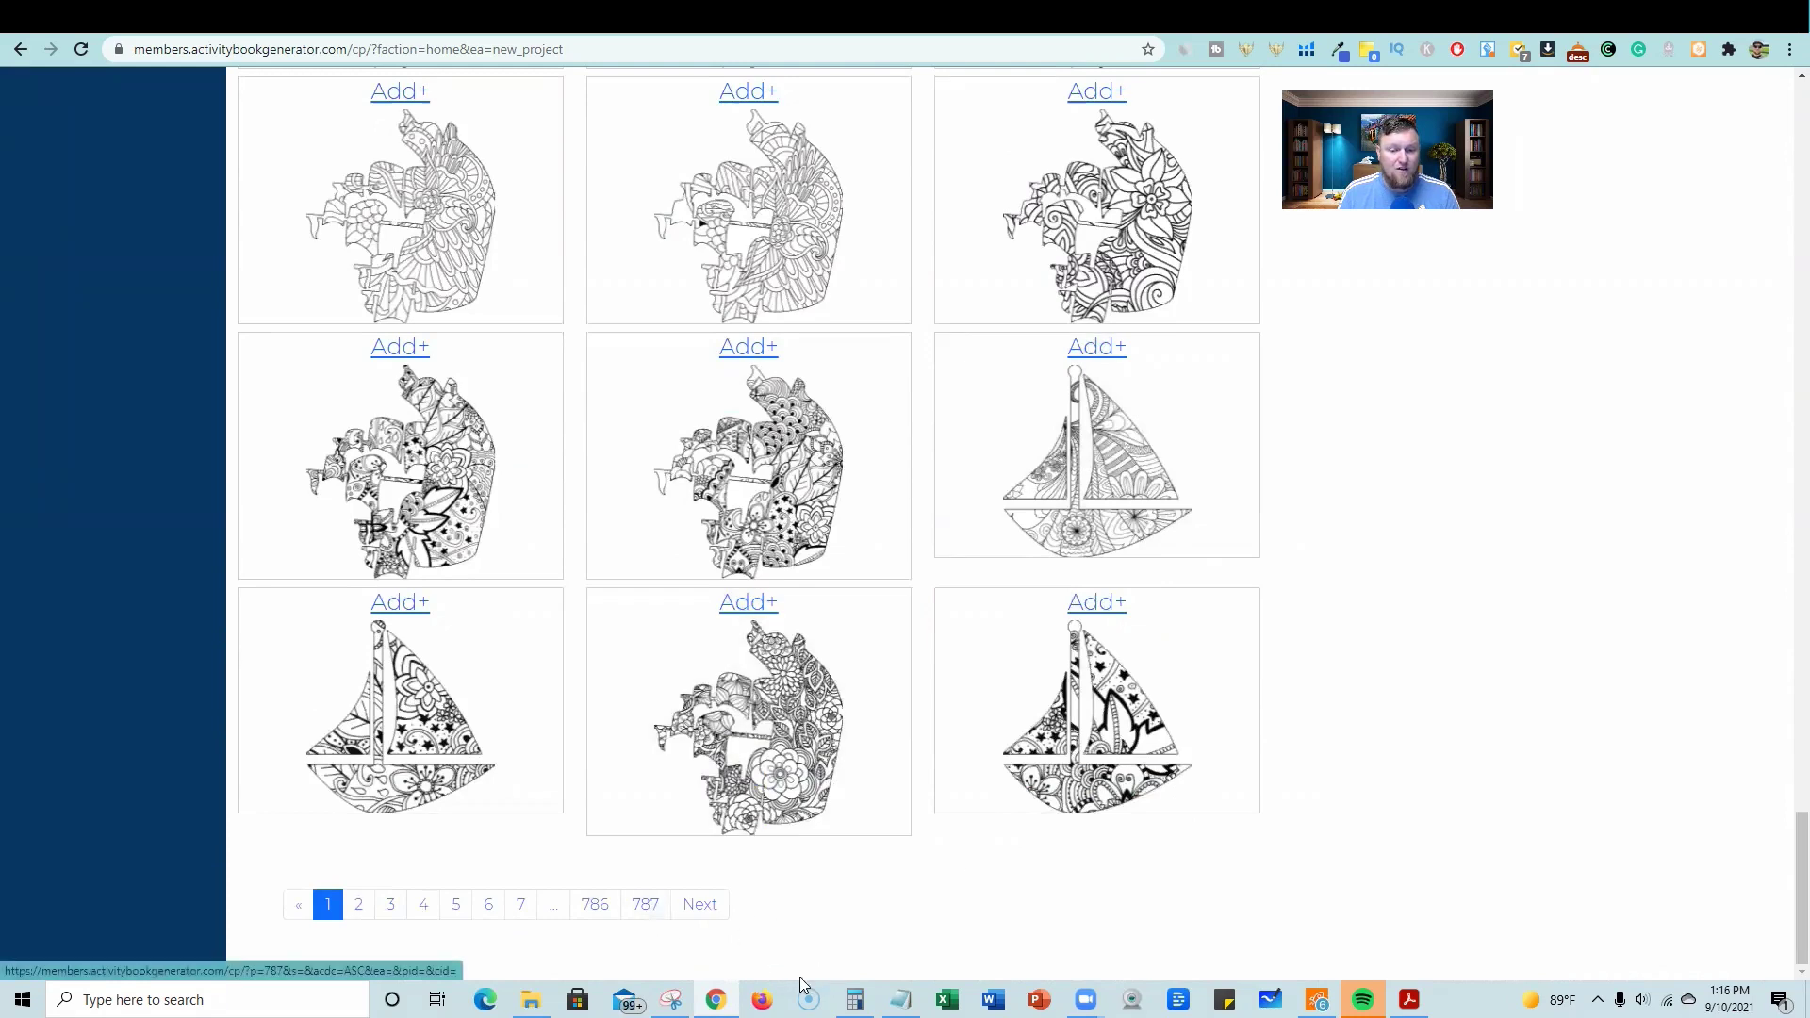
- Work out 50 × 787 = 39,350 in Calculator and minimize it again
{"action": "left_click", "coordinate": [855, 999]}
{"action": "left_click", "coordinate": [469, 513]}
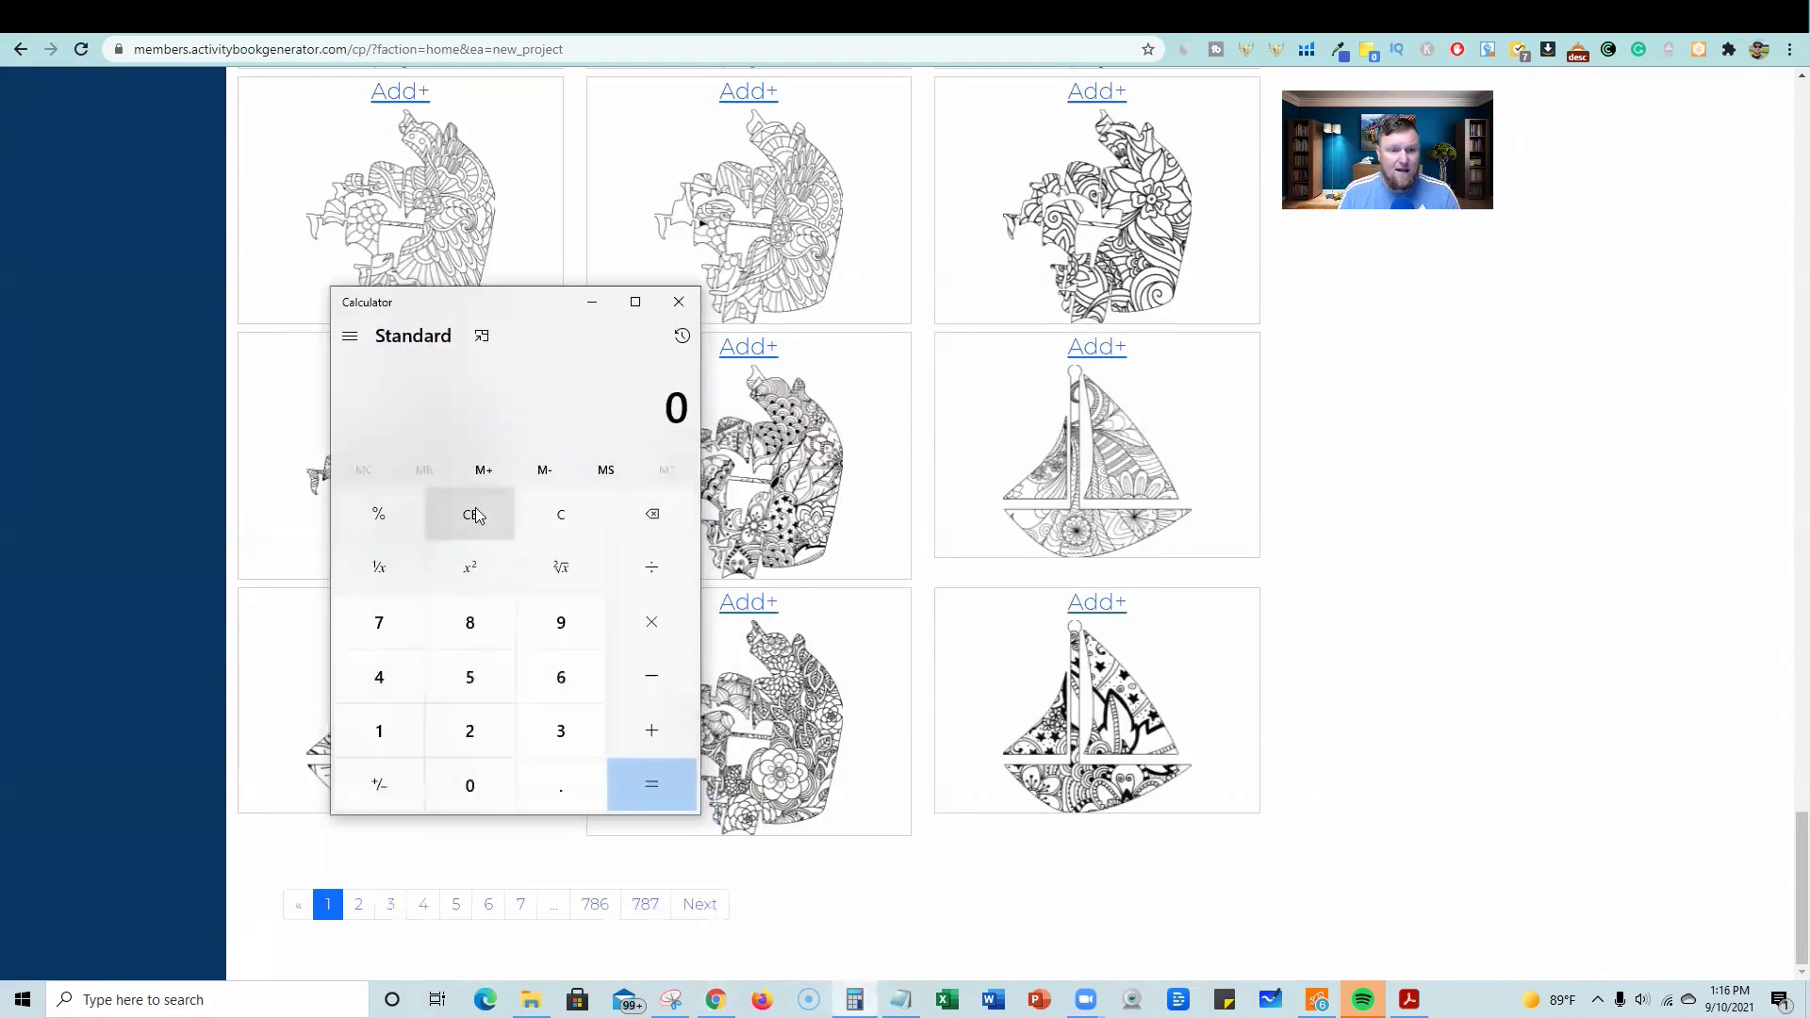
{"action": "left_click_drag", "start_coordinate": [538, 301], "coordinate": [1116, 364]}
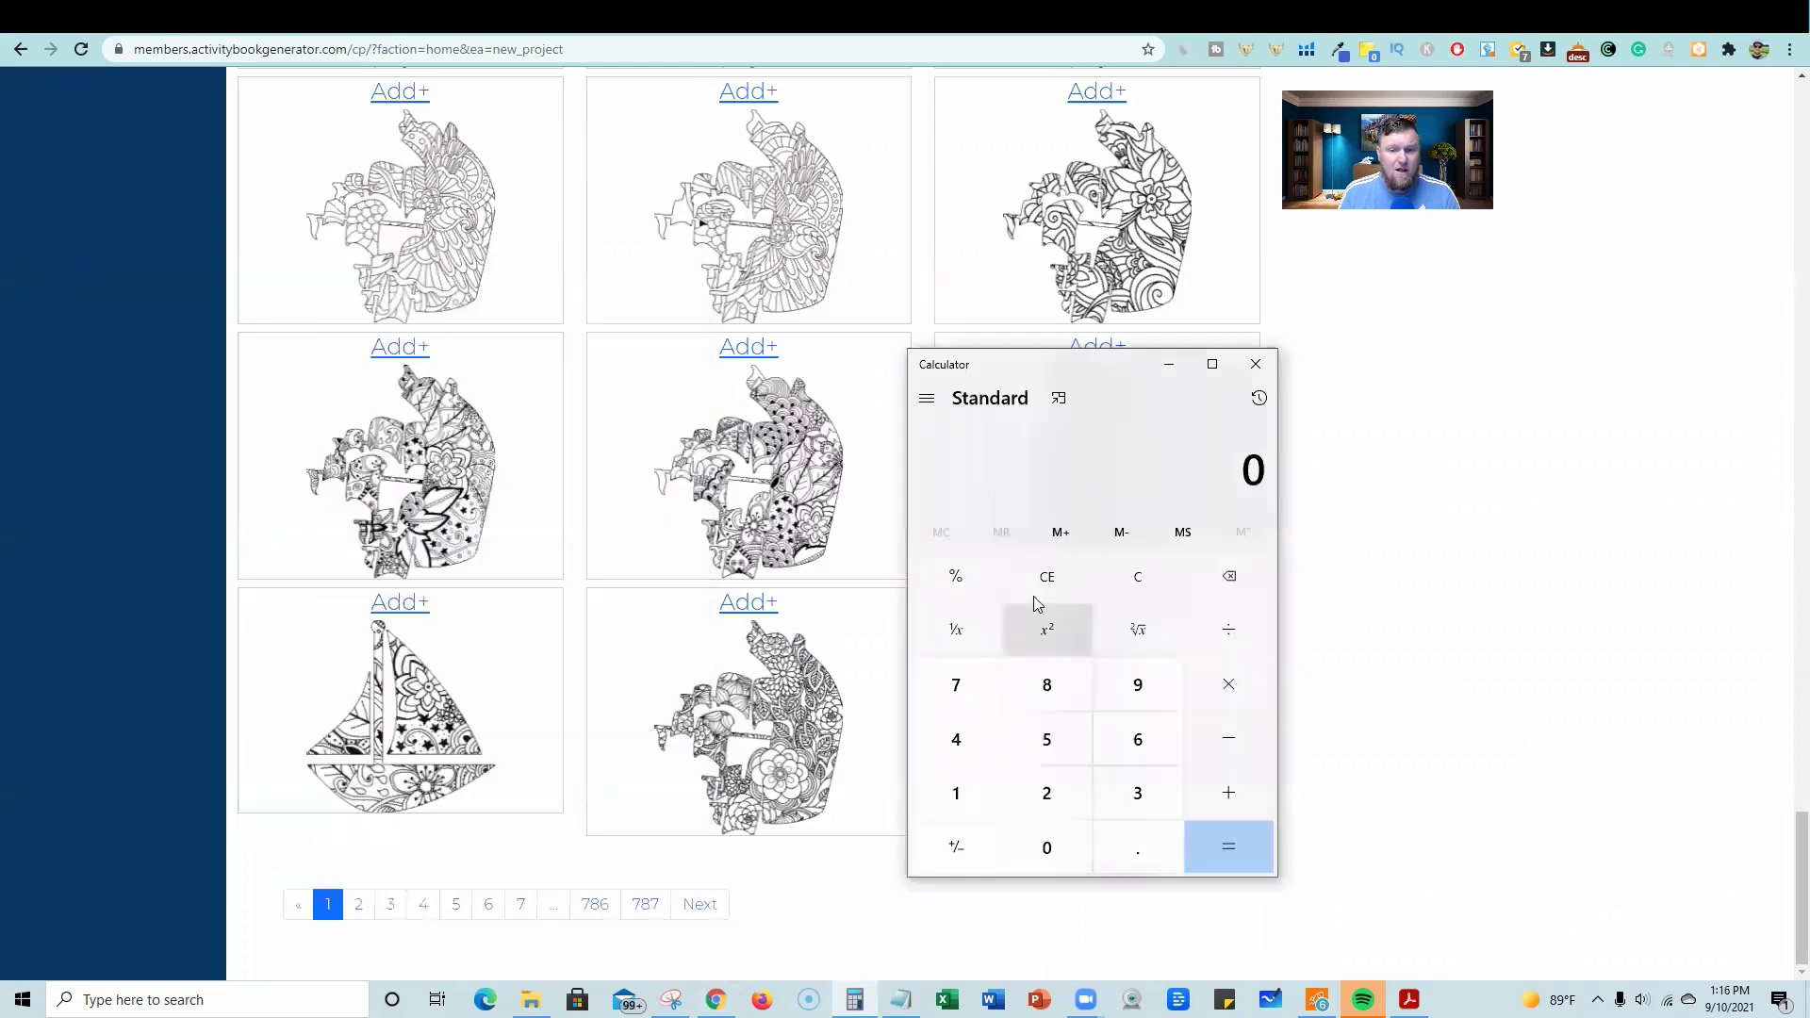
{"action": "type", "text": "50"}
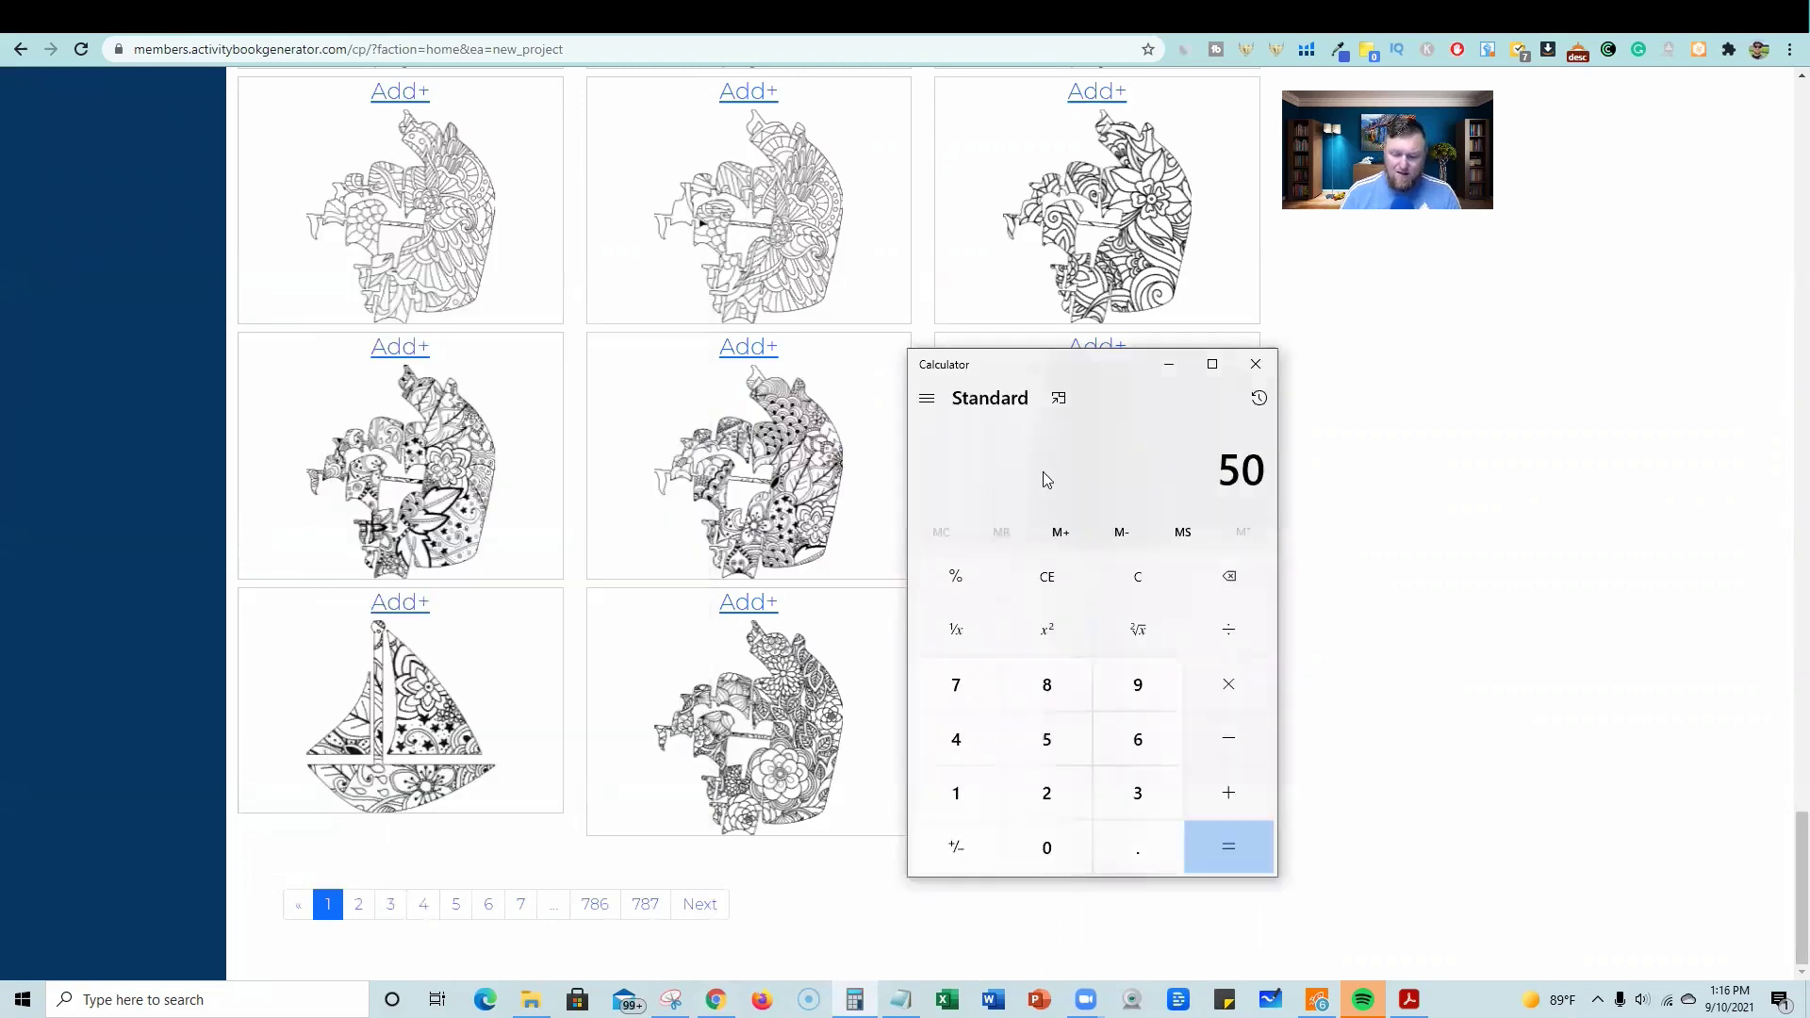
{"action": "key", "text": "asterisk"}
{"action": "type", "text": "7"}
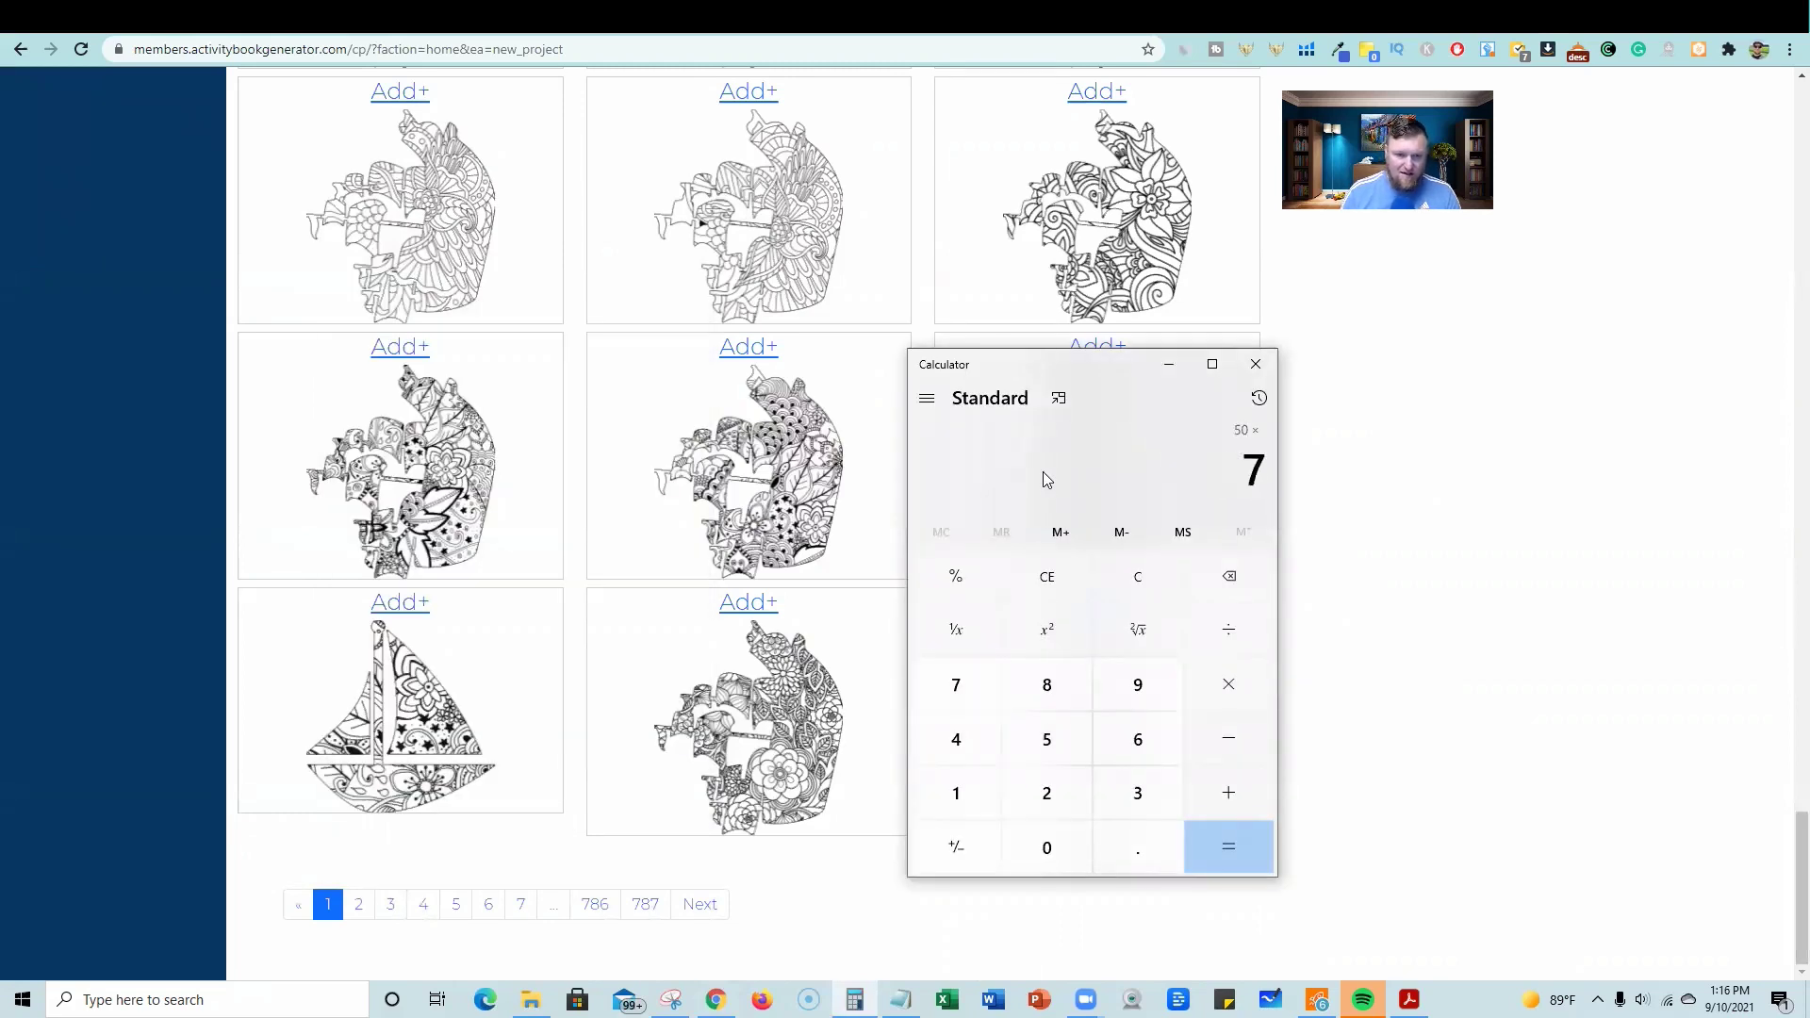
{"action": "type", "text": "87"}
{"action": "key", "text": "Return"}
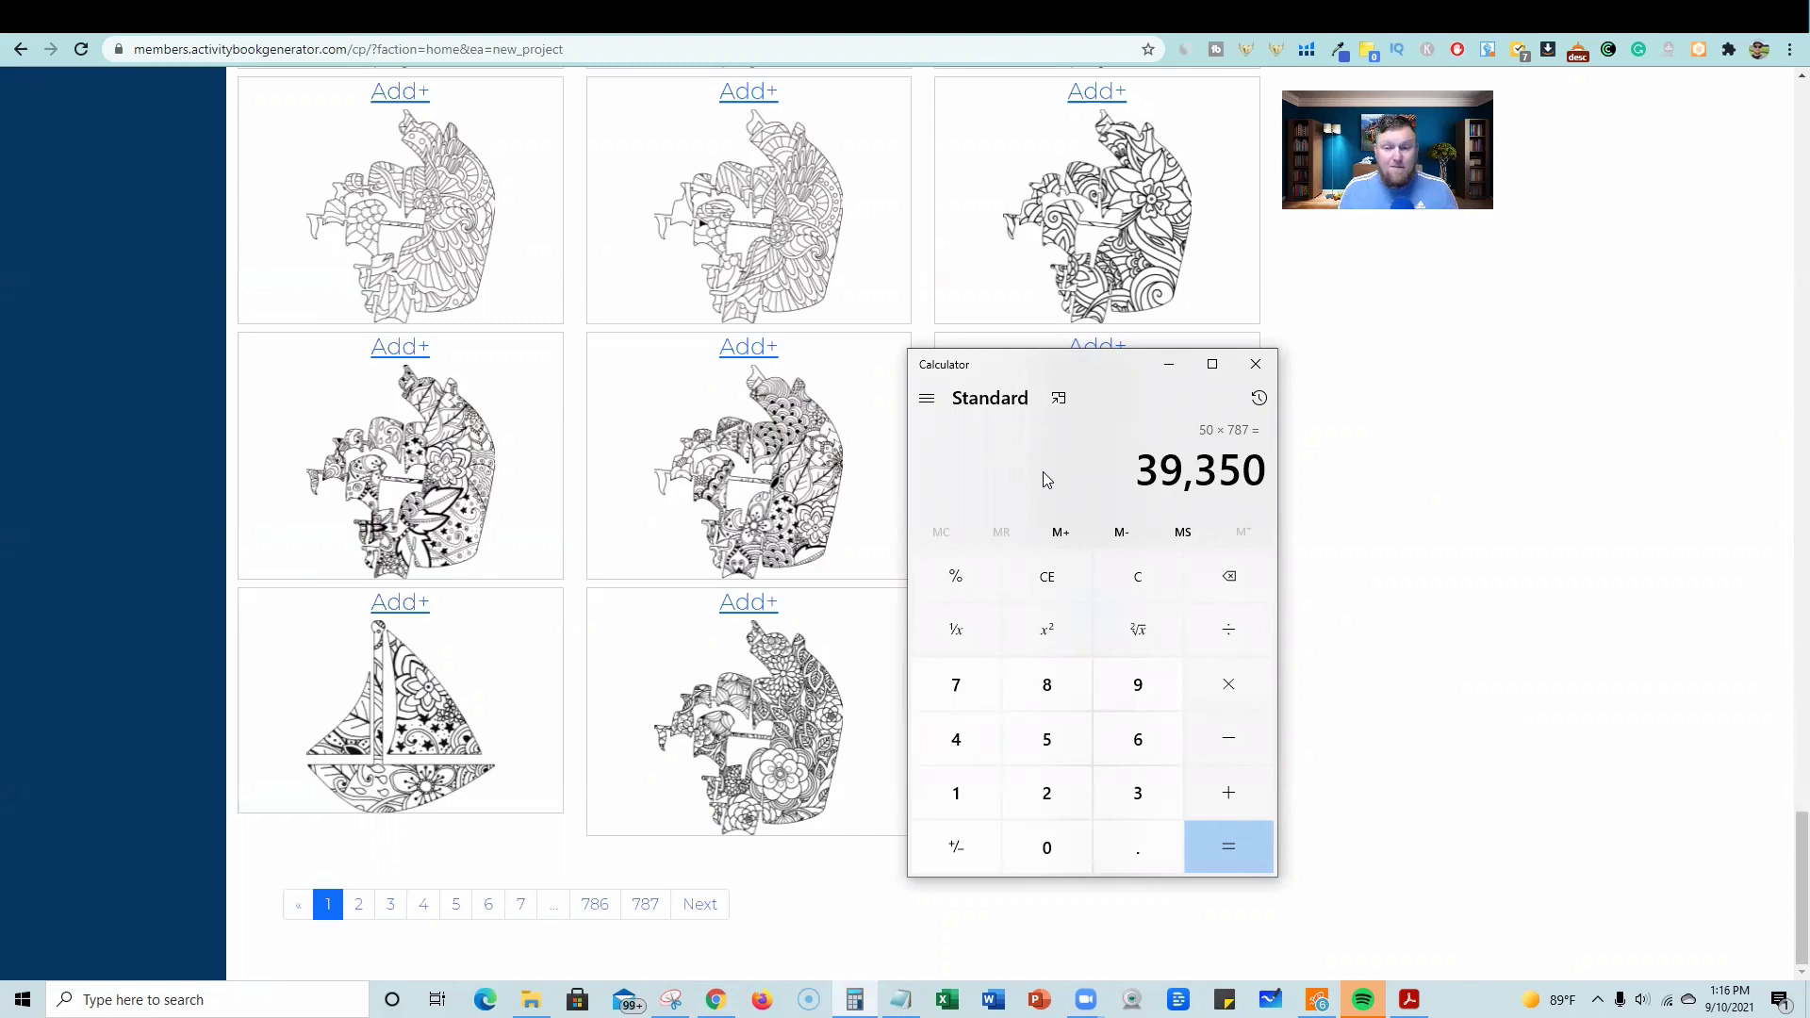
{"action": "left_click", "coordinate": [1168, 364]}
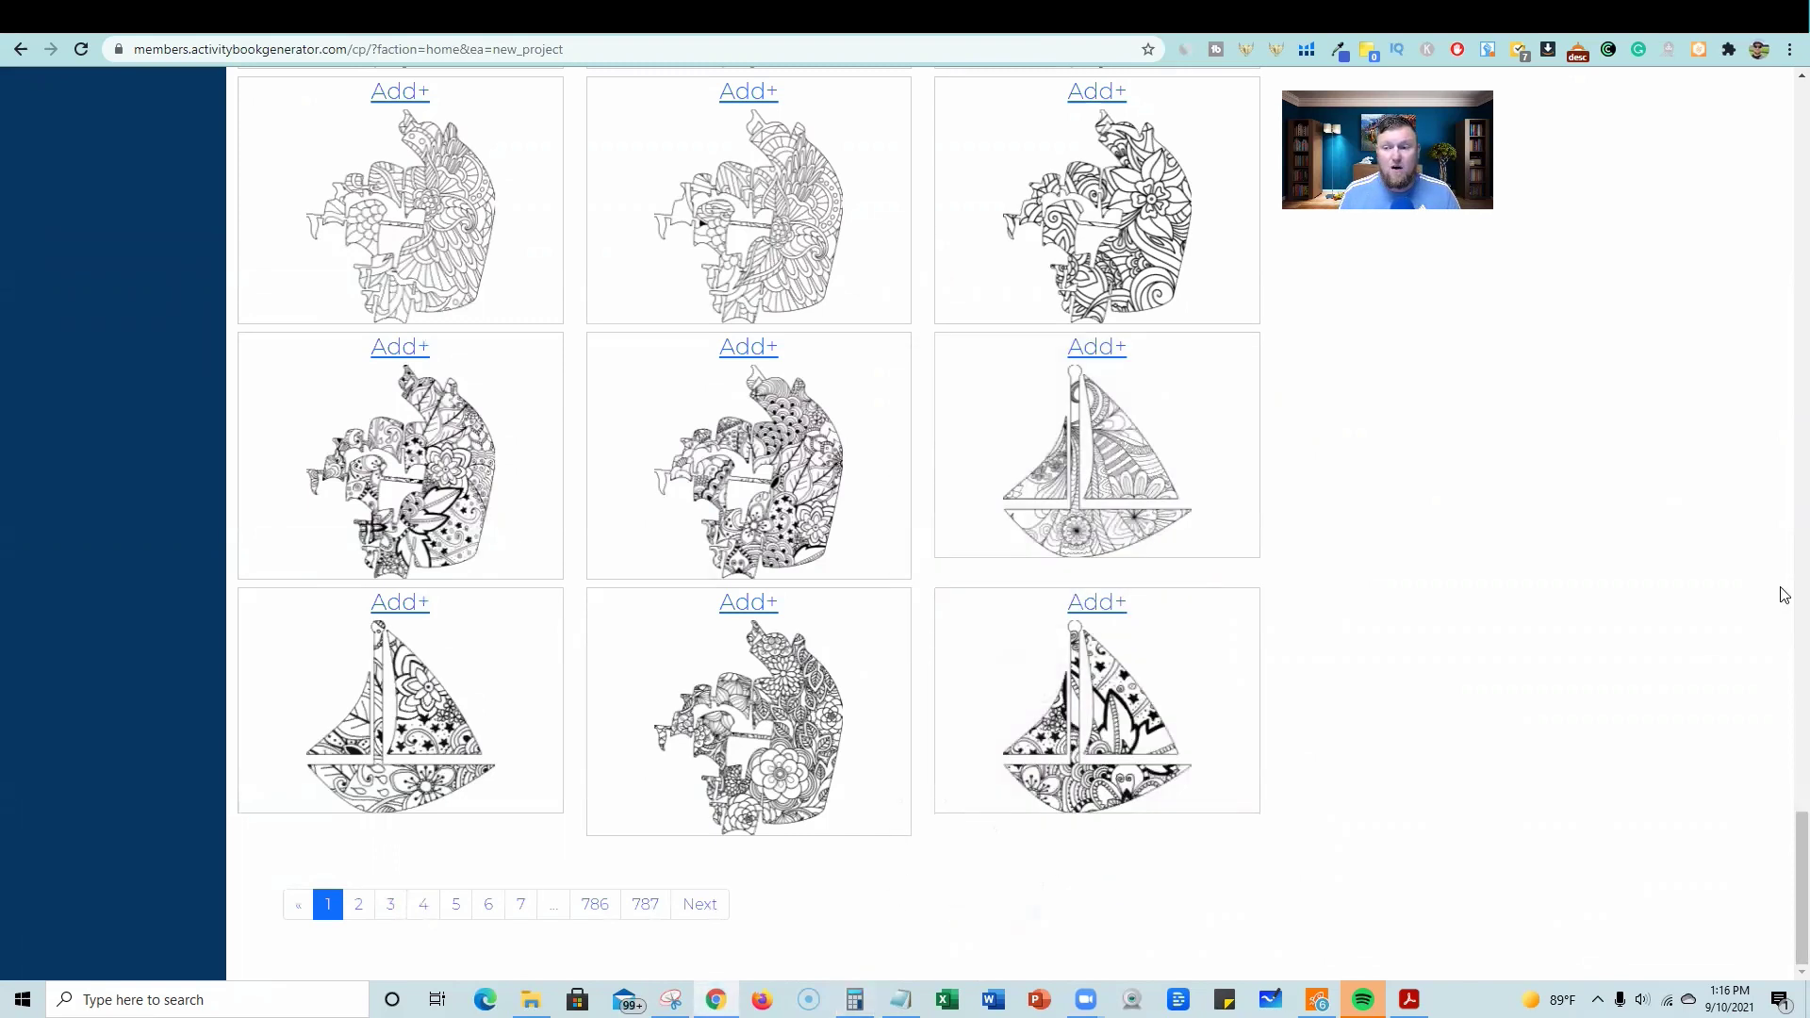
{"action": "scroll", "coordinate": [1781, 859], "scroll_direction": "up", "scroll_amount": 5}
{"action": "scroll", "coordinate": [1777, 524], "scroll_direction": "up", "scroll_amount": 10}
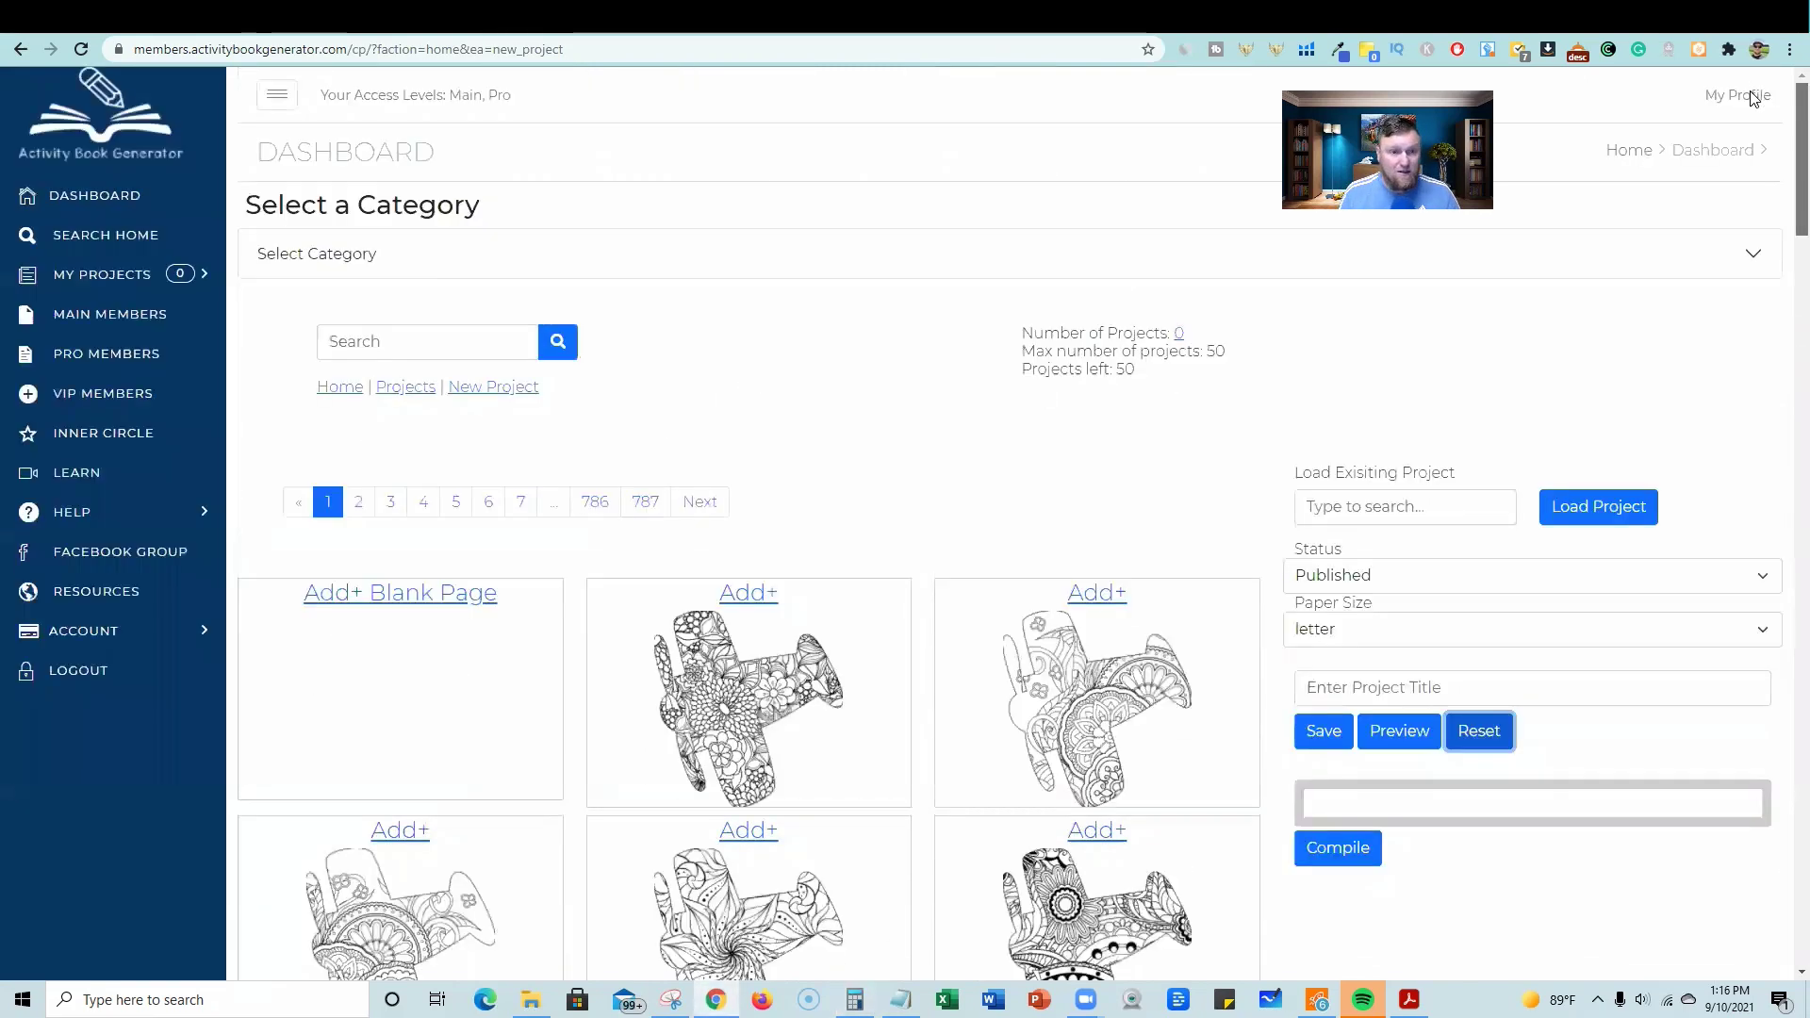
{"action": "scroll", "coordinate": [1705, 169], "scroll_direction": "down", "scroll_amount": 1}
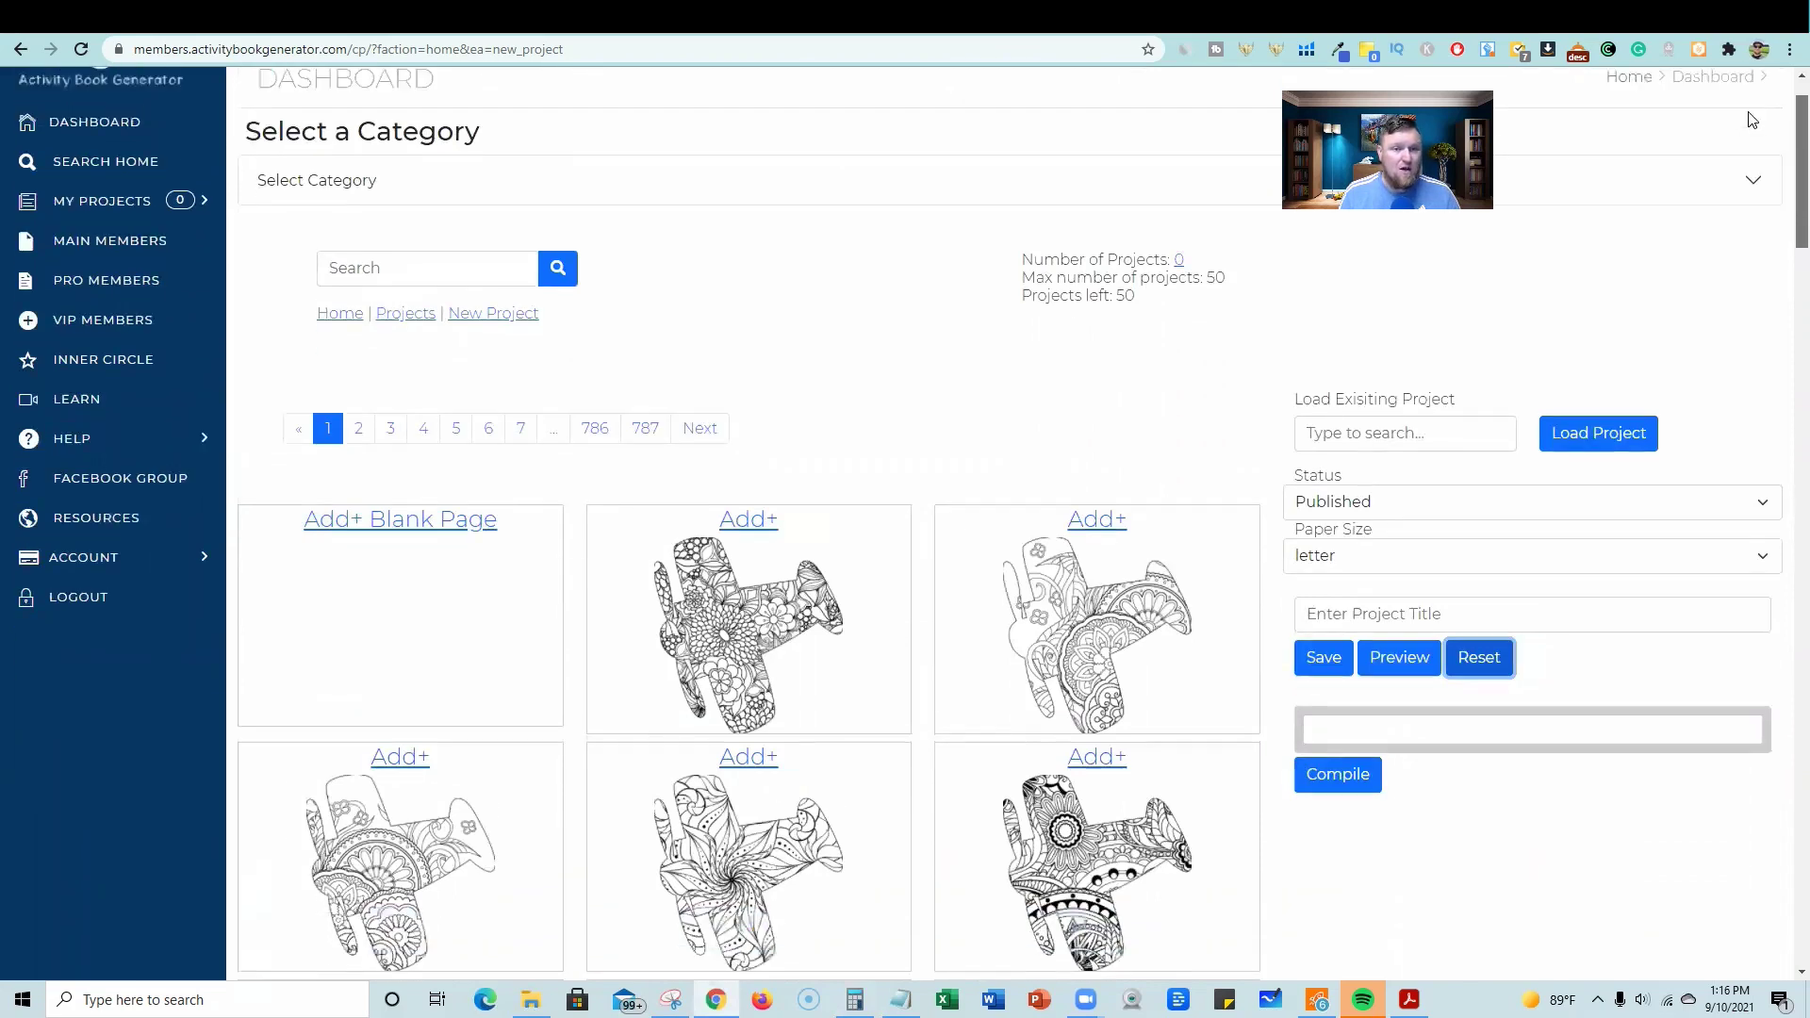
{"action": "scroll", "coordinate": [1702, 259], "scroll_direction": "up", "scroll_amount": 1}
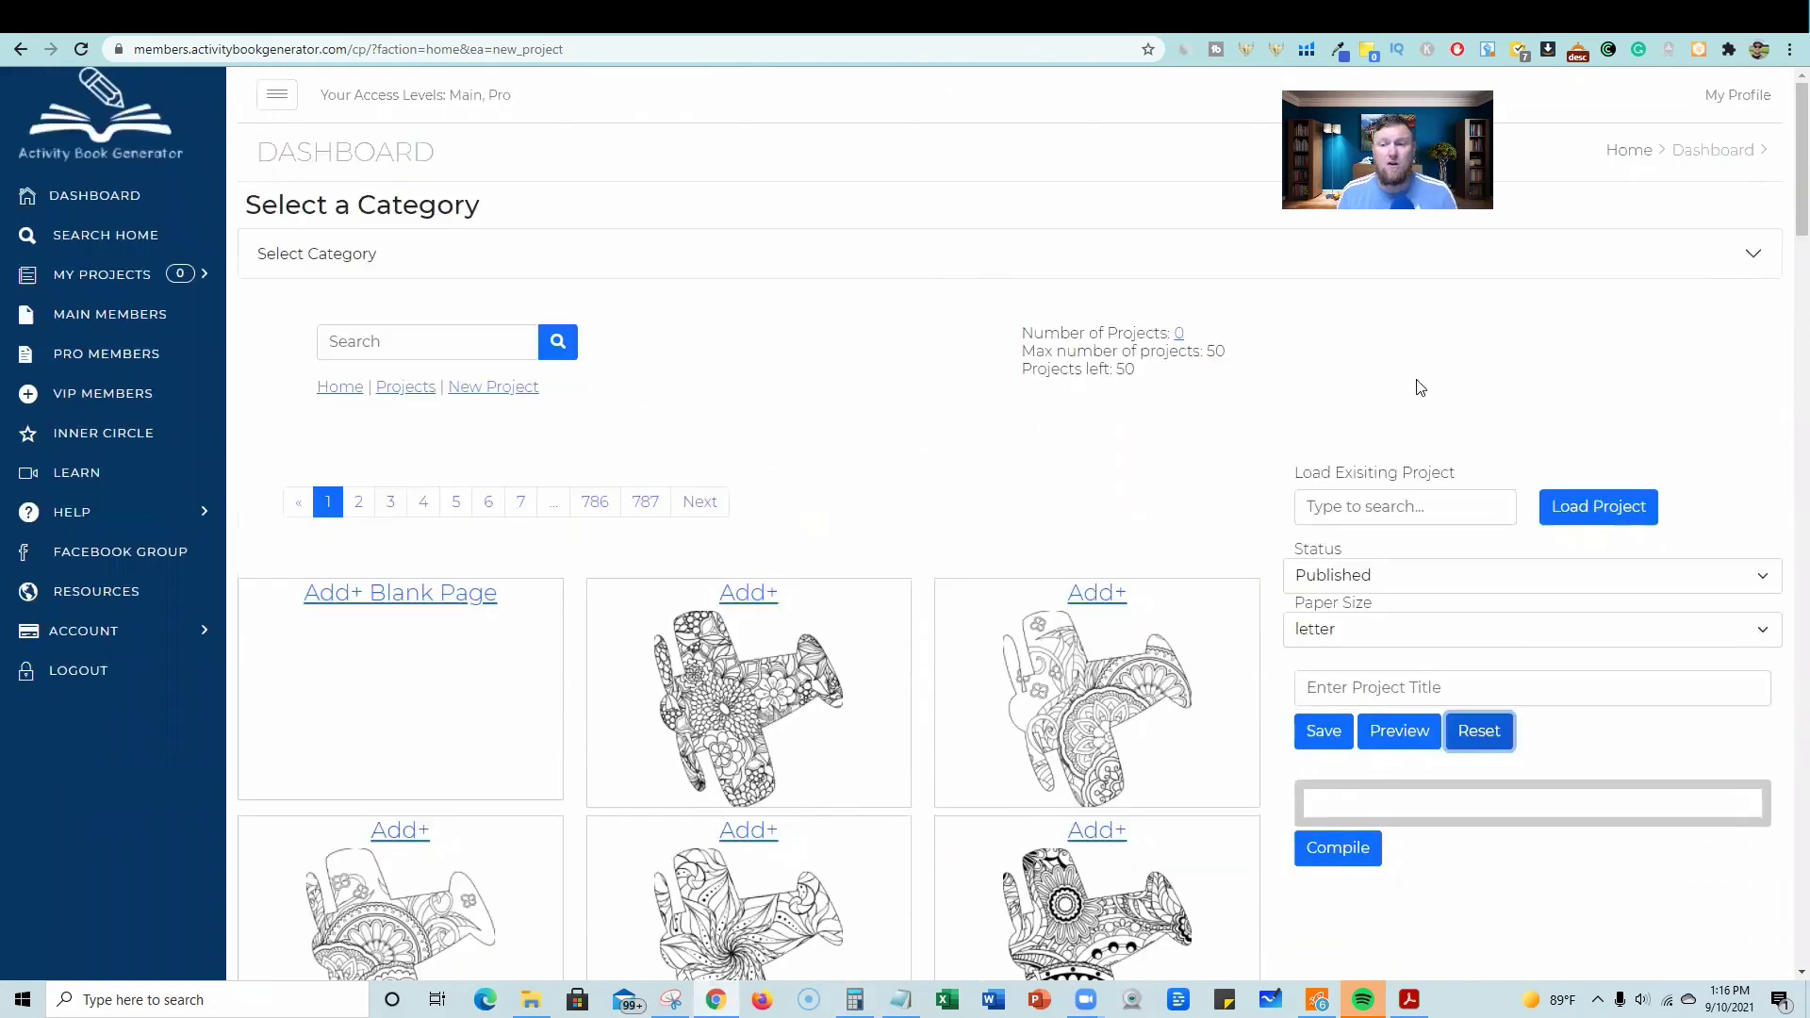
- Save a new Published 8.5x11 project titled 'kids coloring book'
{"action": "left_click", "coordinate": [1375, 576]}
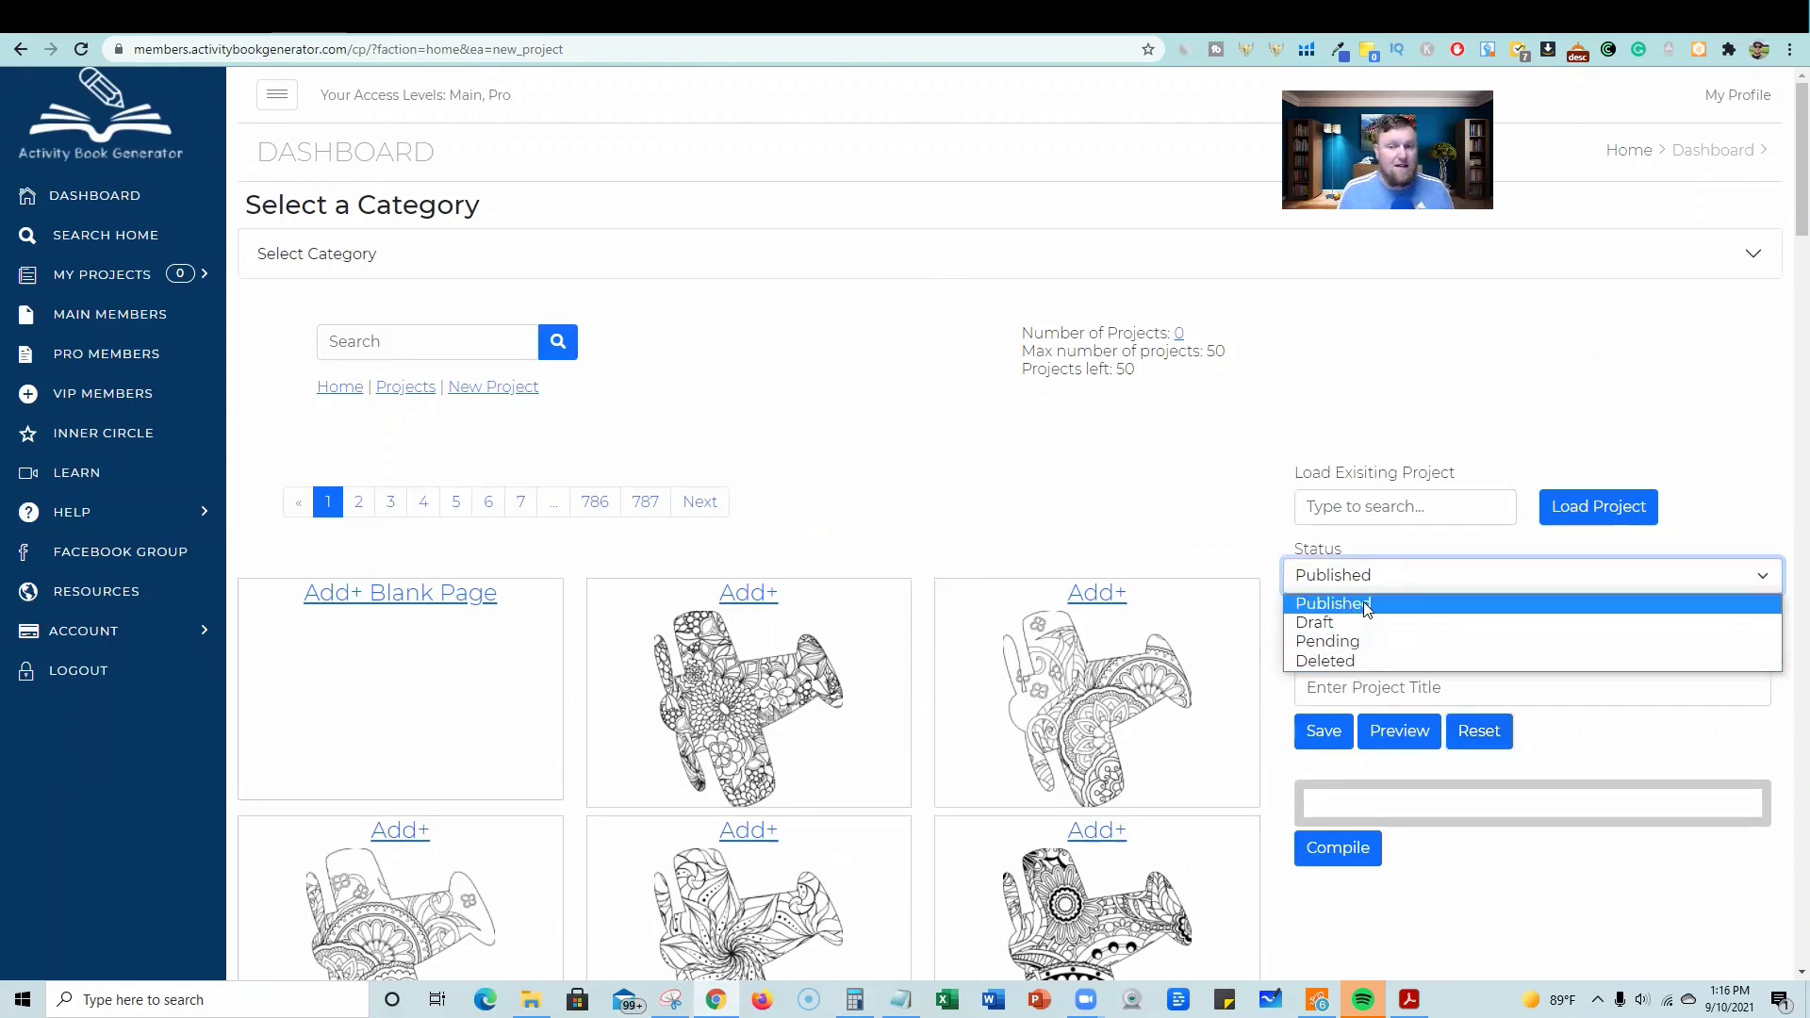
{"action": "left_click", "coordinate": [1374, 605]}
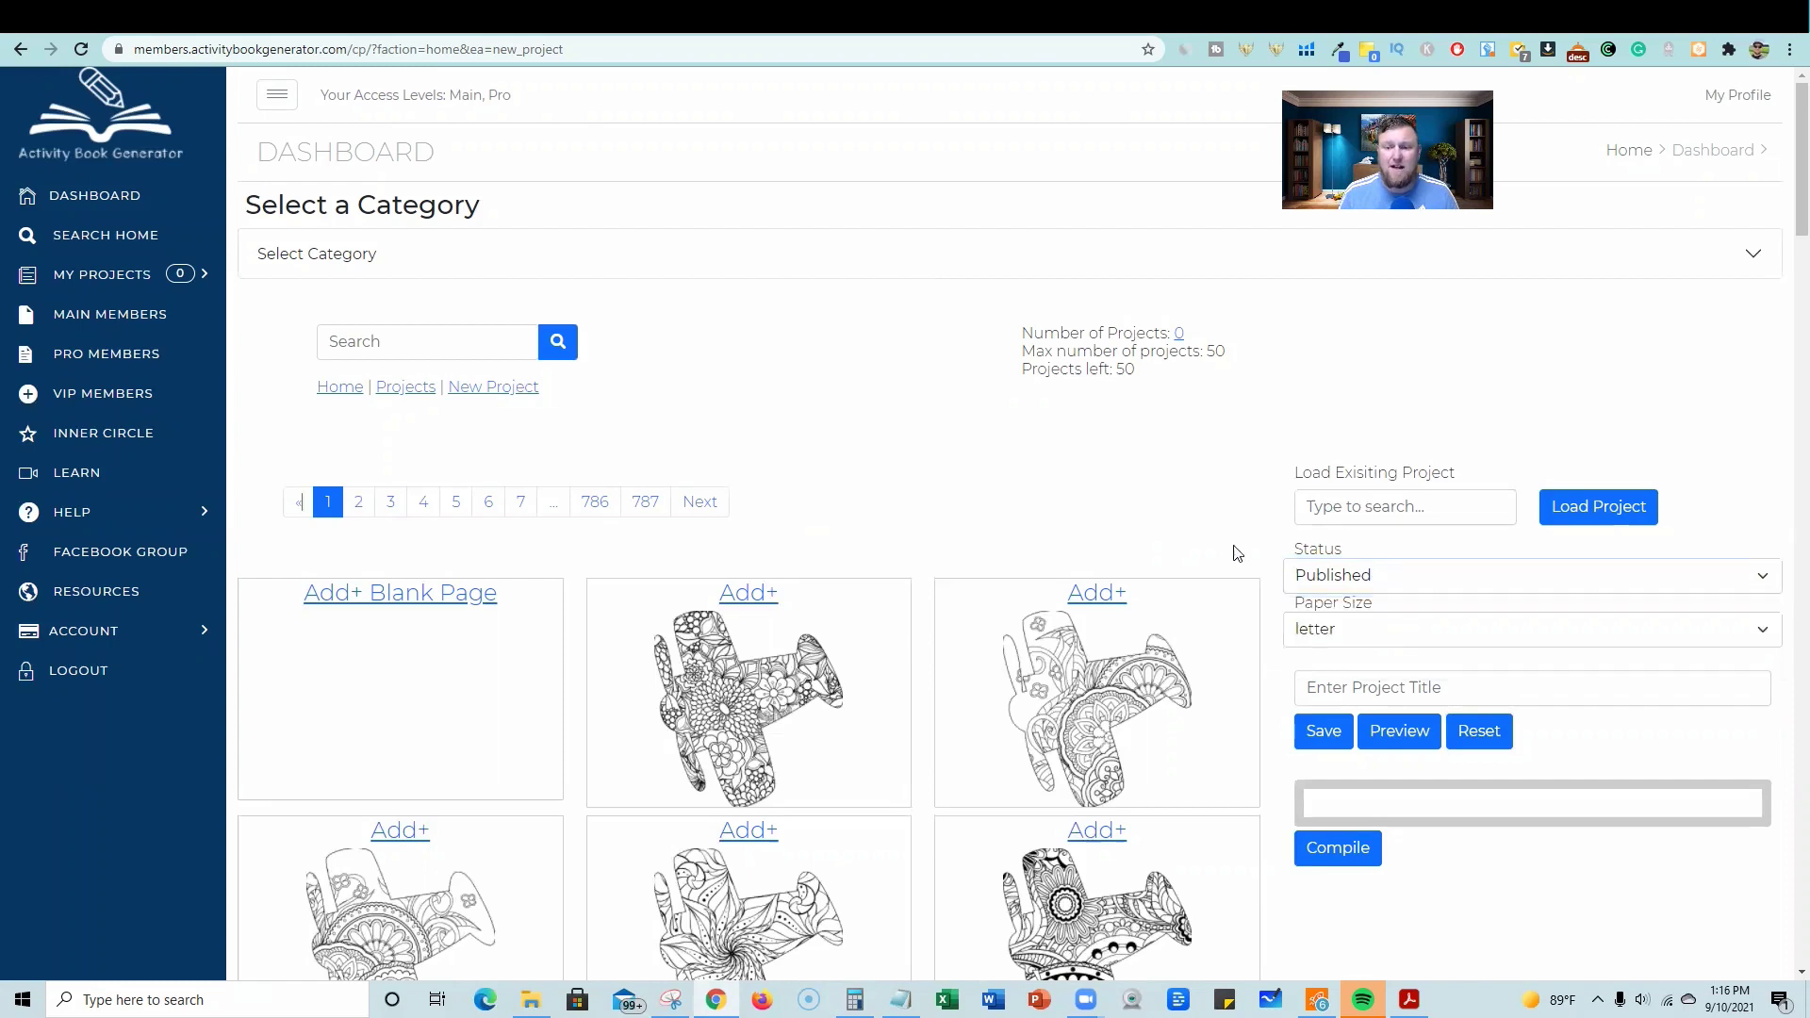
{"action": "left_click", "coordinate": [1417, 629]}
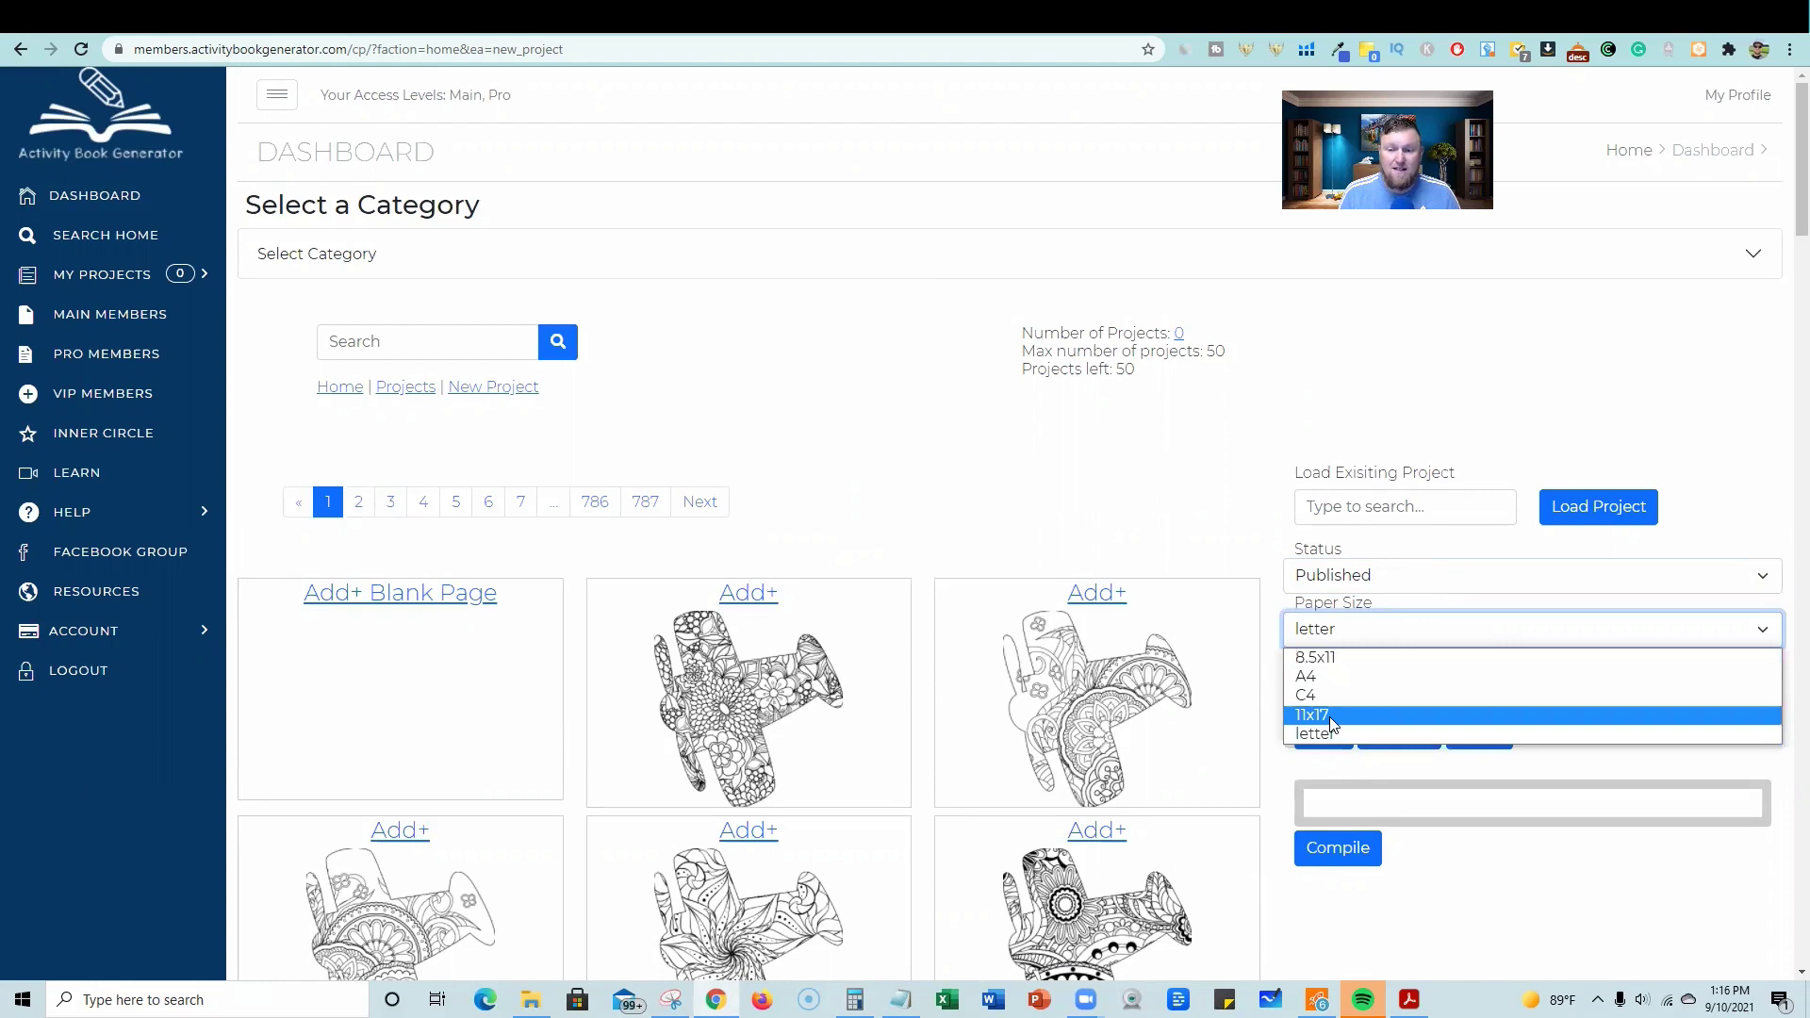
{"action": "left_click", "coordinate": [1329, 658]}
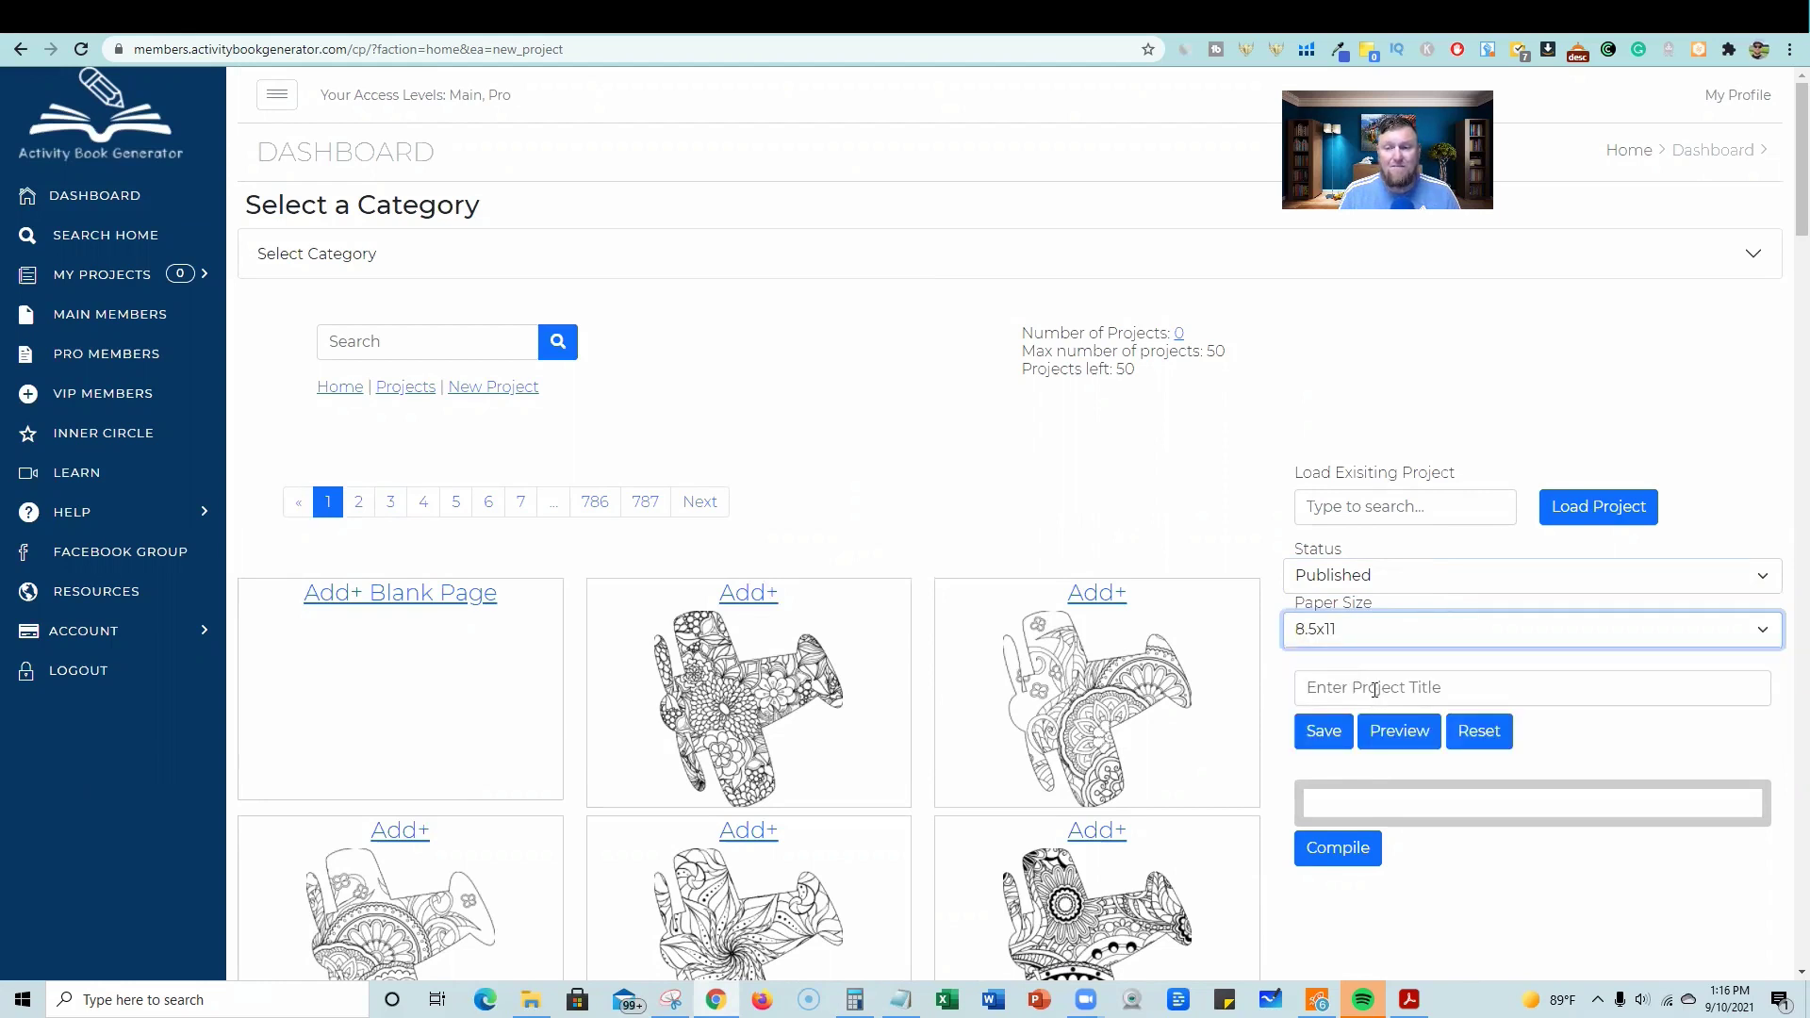
{"action": "left_click", "coordinate": [1375, 688]}
{"action": "type", "text": "k"}
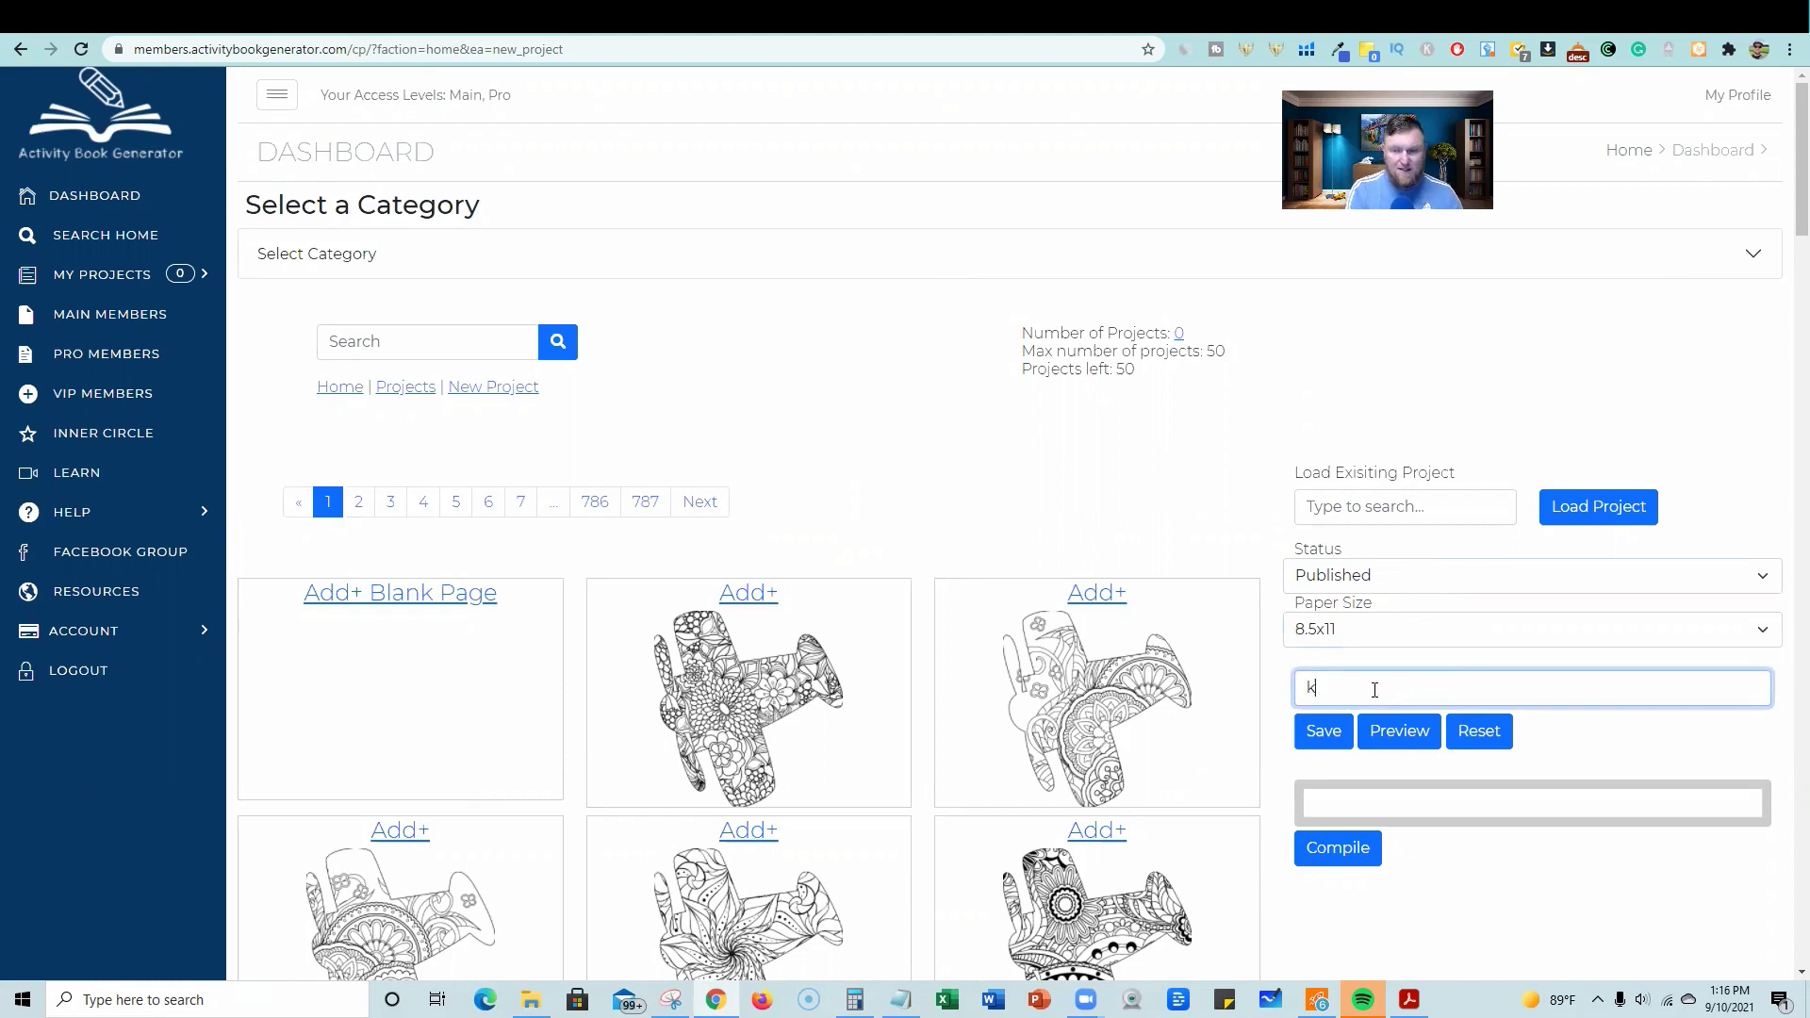
{"action": "type", "text": "ids coloring book"}
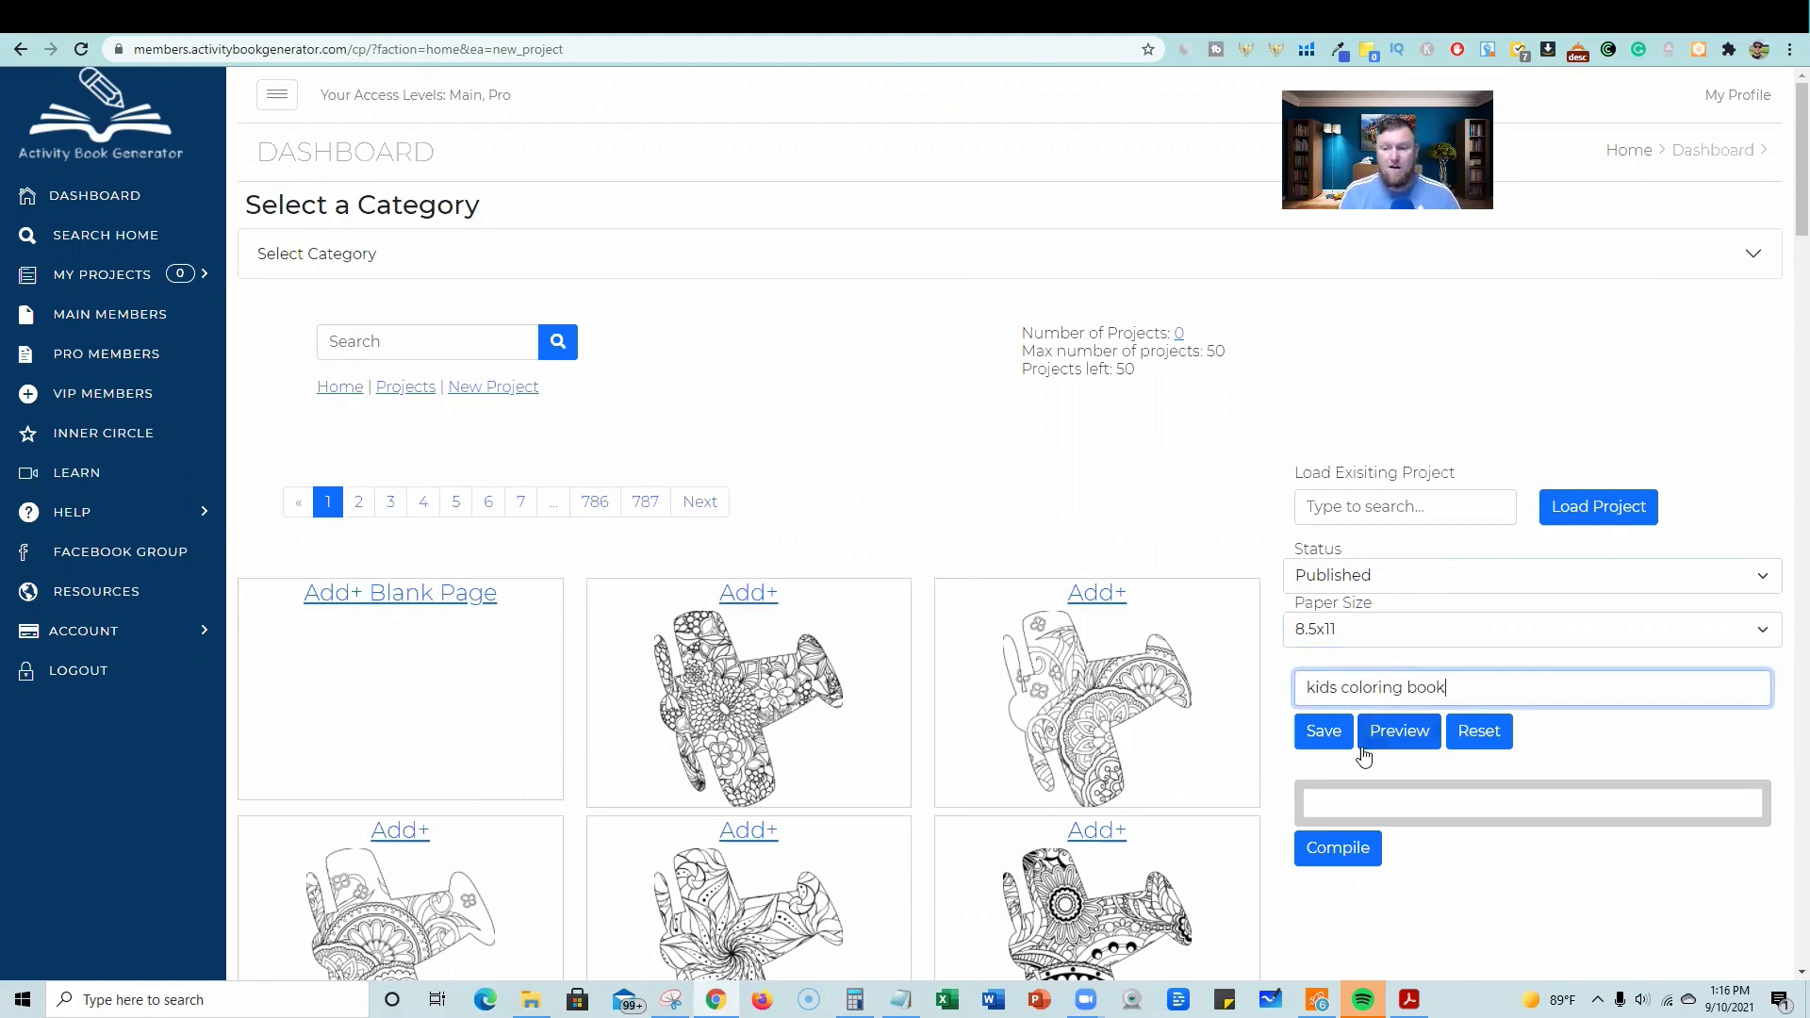
{"action": "left_click", "coordinate": [1331, 738]}
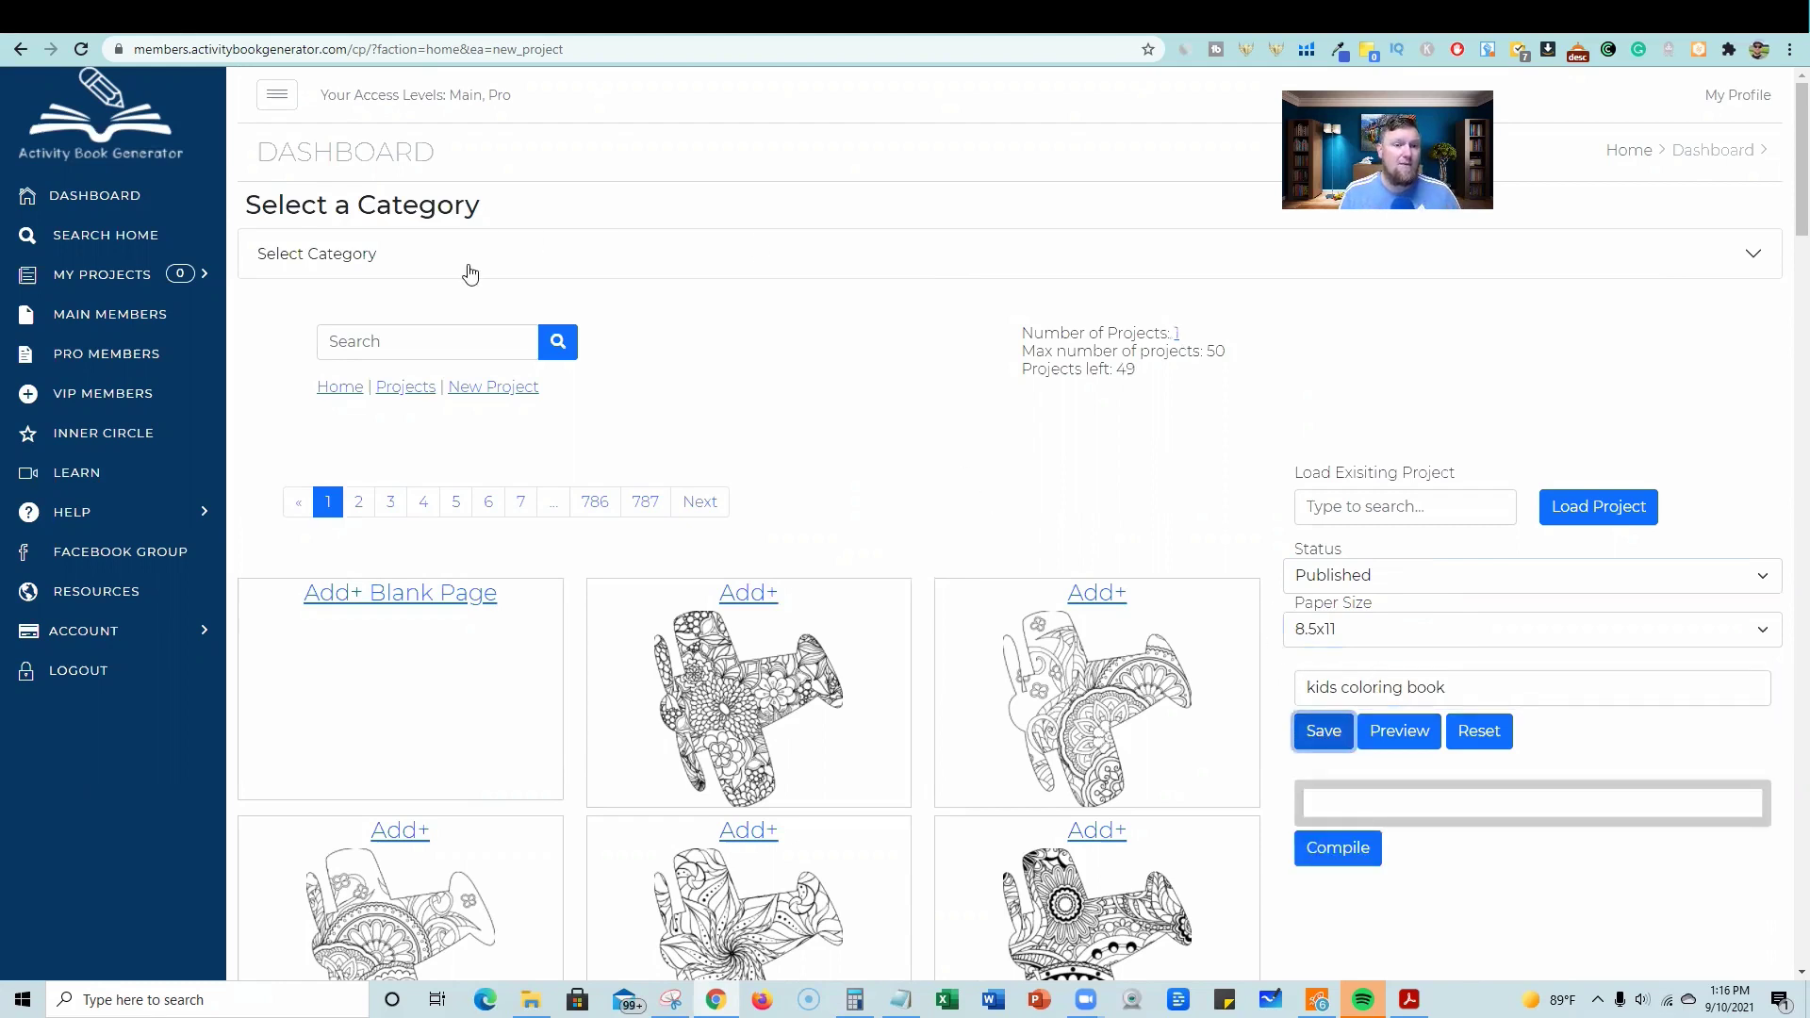
- Load the Adult I Spy category's page templates from the category list
{"action": "left_click", "coordinate": [419, 343]}
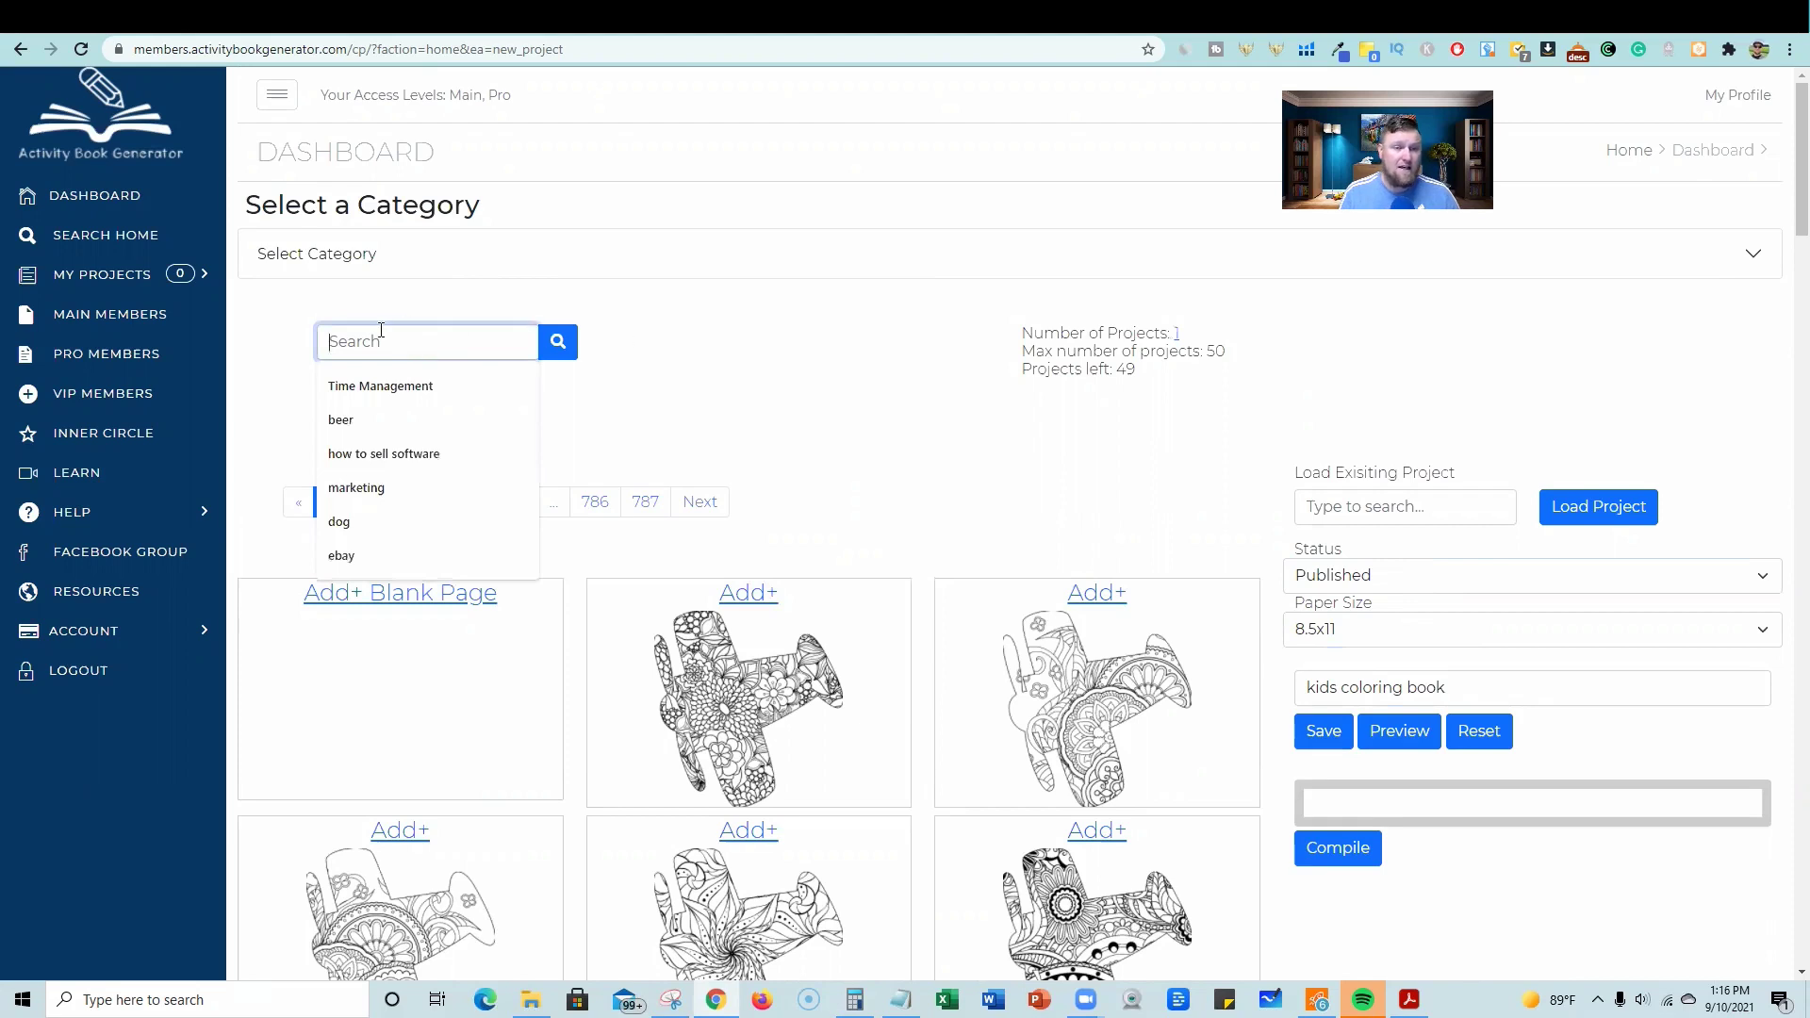
{"action": "type", "text": "Search"}
{"action": "left_click", "coordinate": [696, 357]}
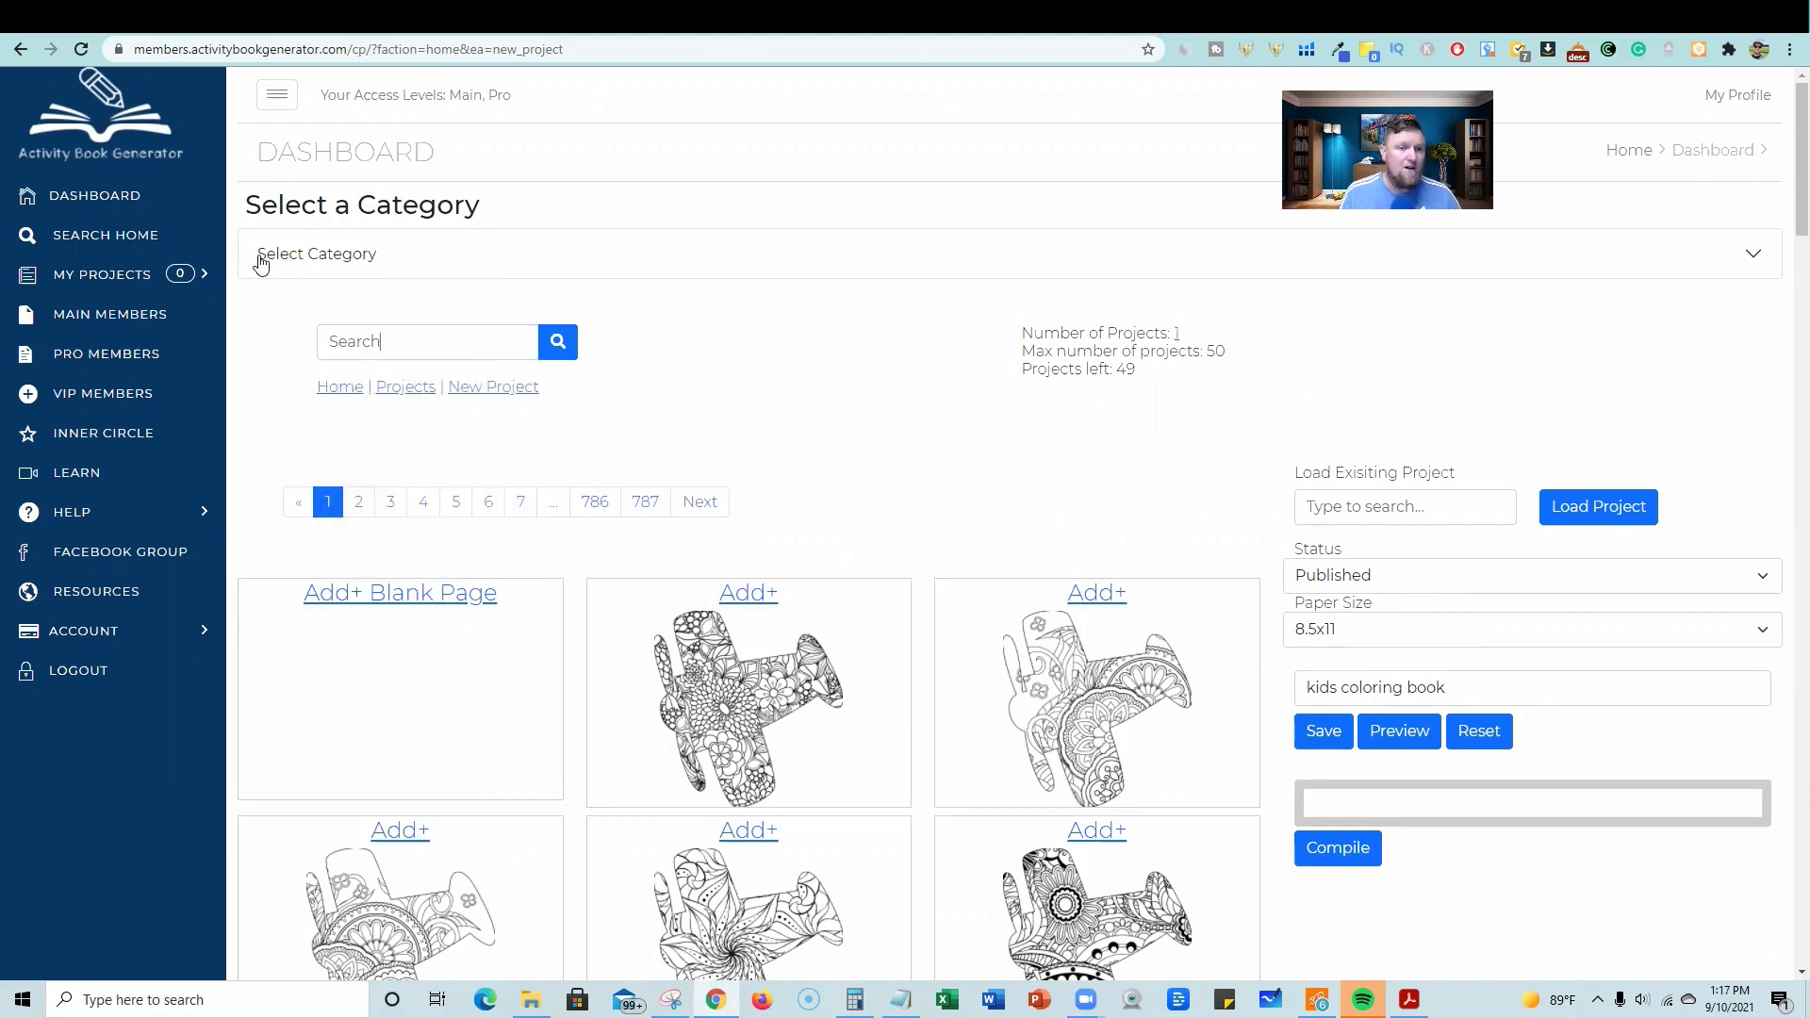
{"action": "left_click", "coordinate": [875, 265]}
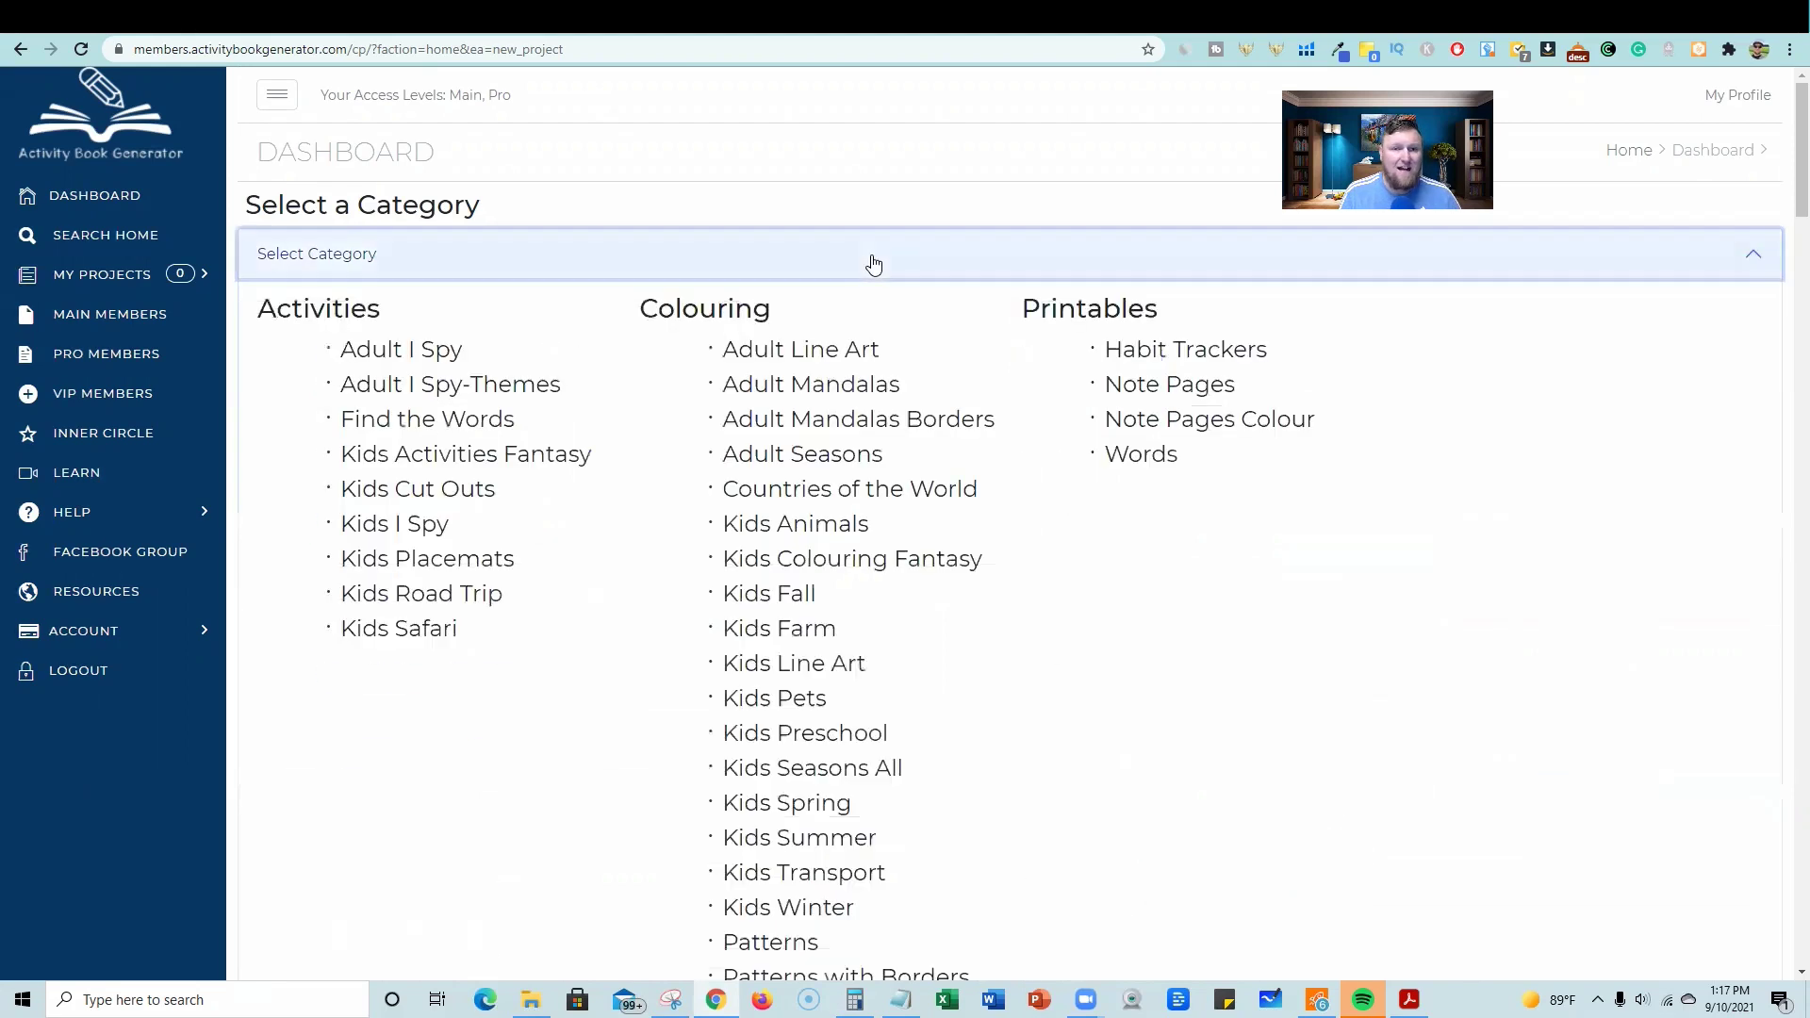
{"action": "left_click", "coordinate": [424, 351]}
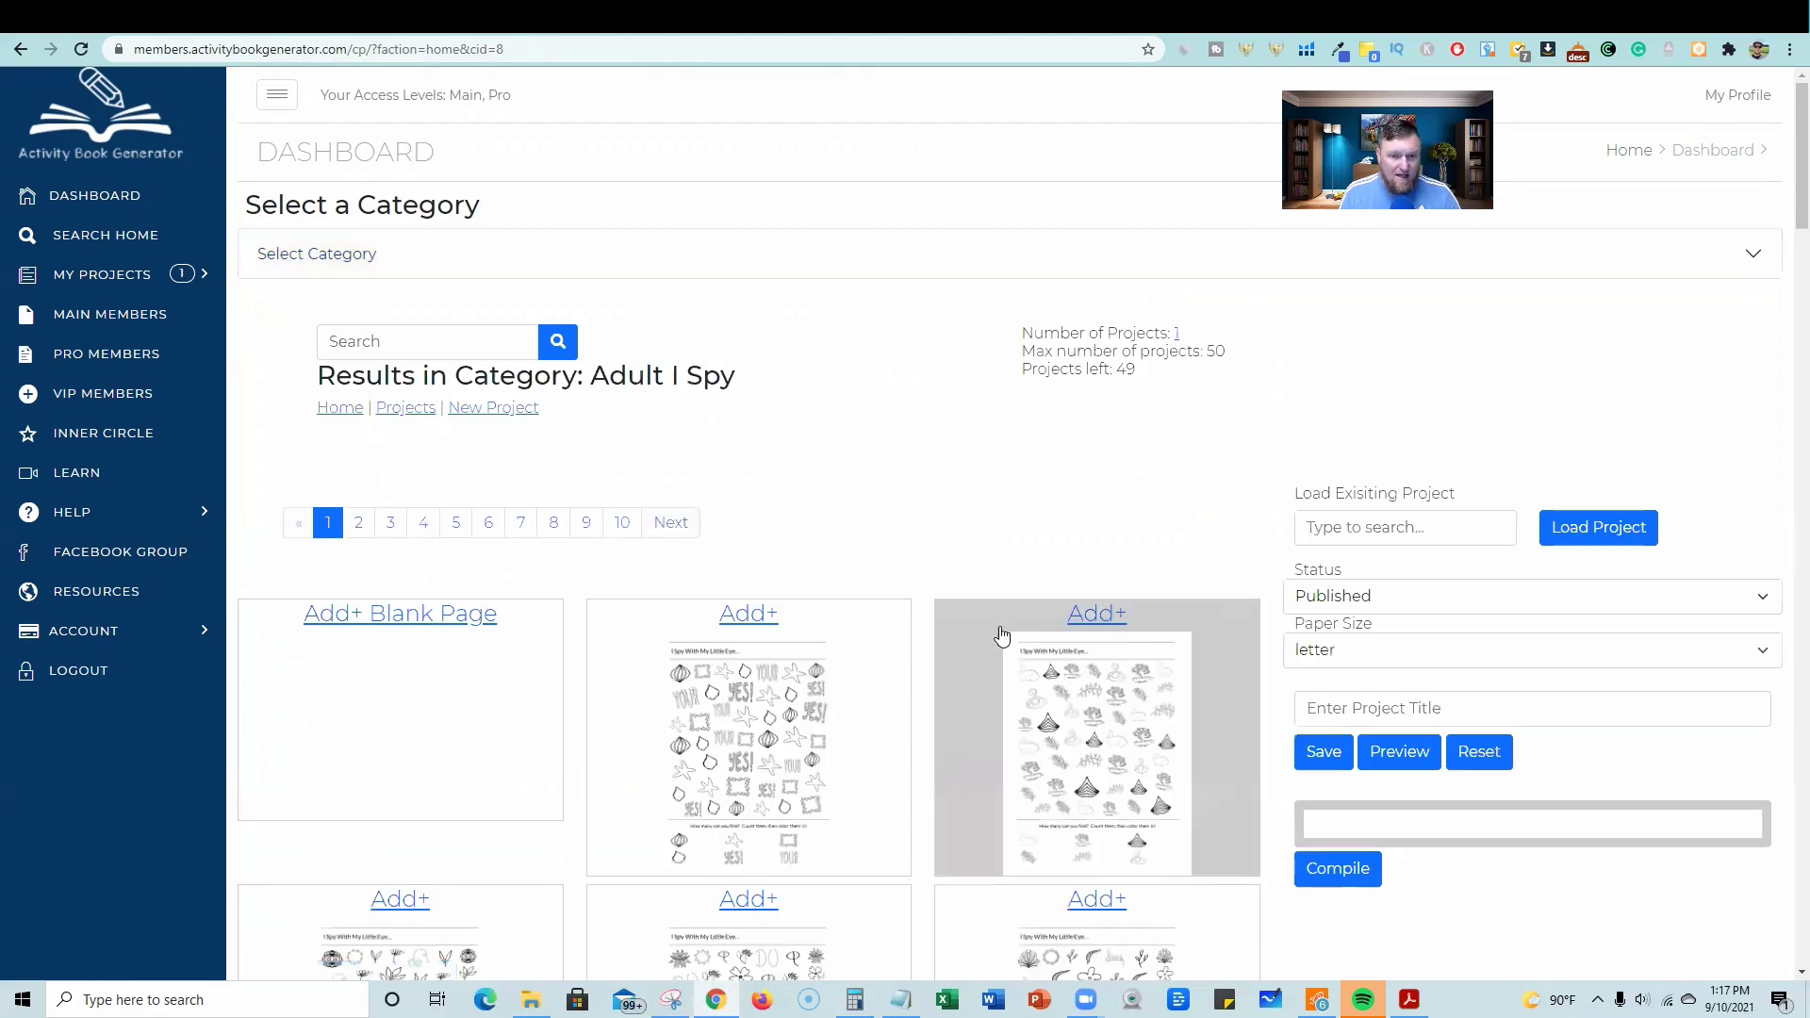
{"action": "scroll", "coordinate": [1000, 635], "scroll_direction": "down", "scroll_amount": 2}
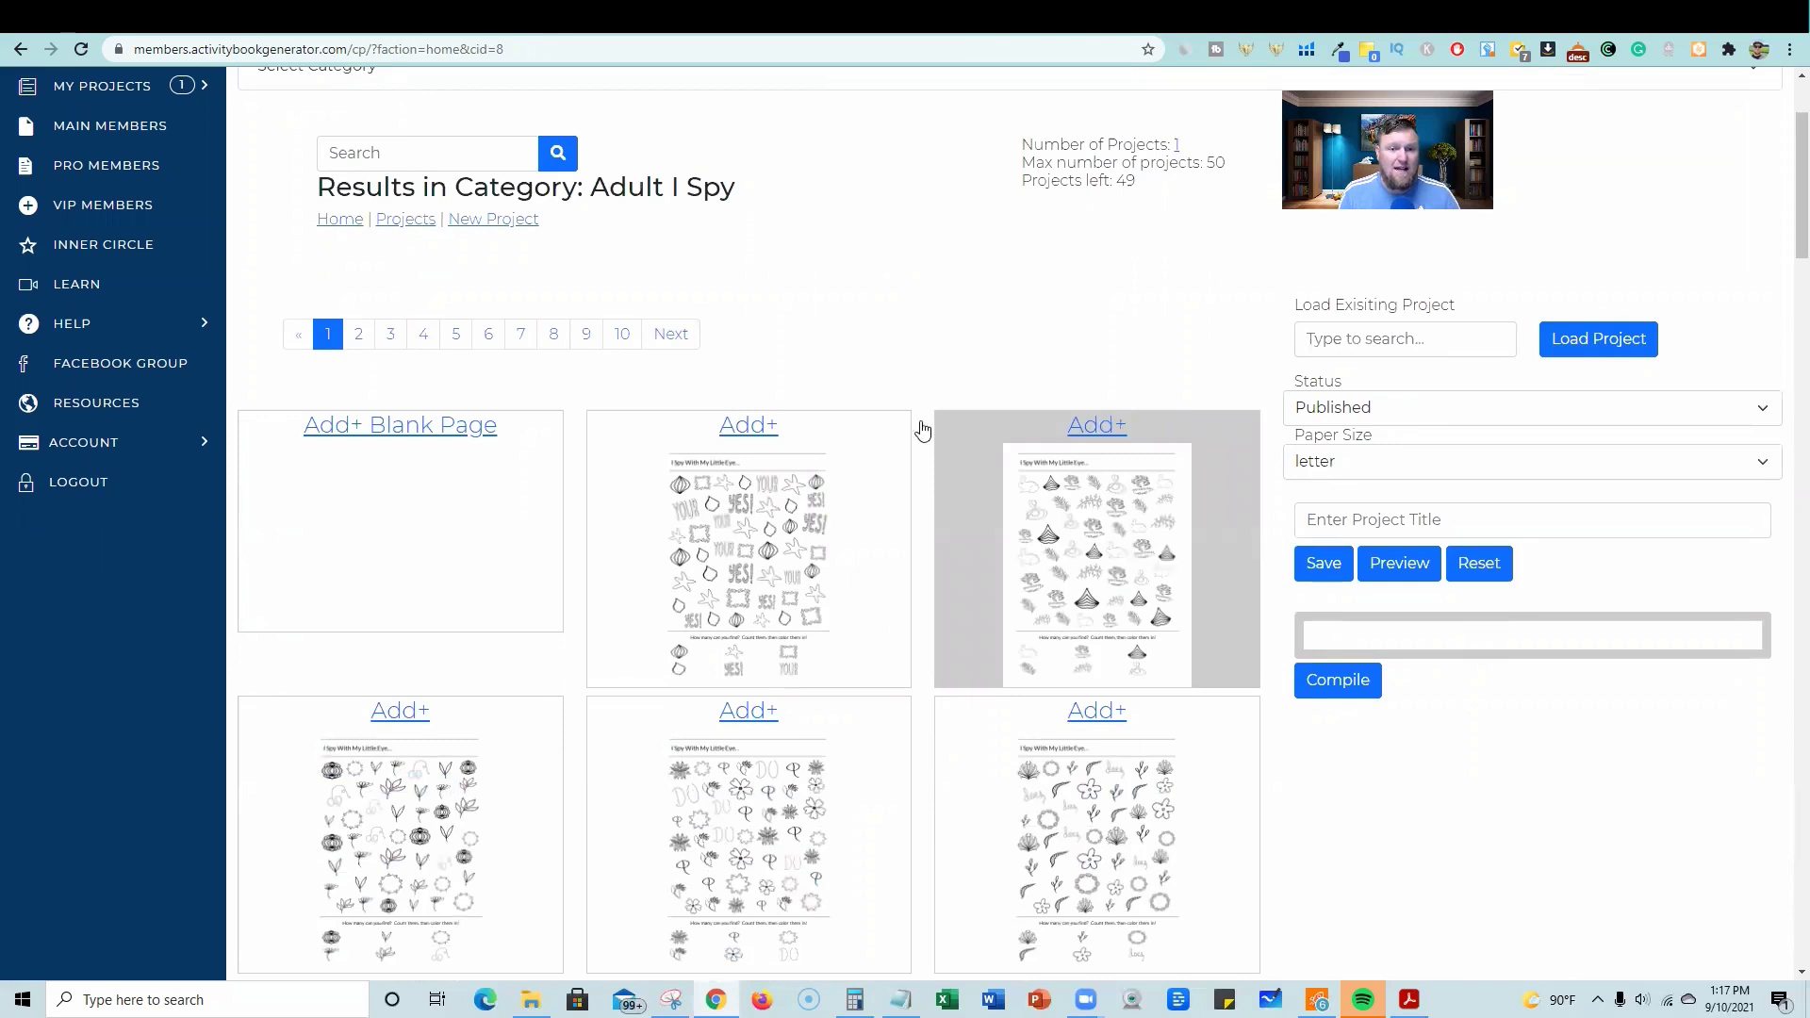
- Add two I Spy worksheets with a blank page and move the YES page to the first slot
{"action": "left_click", "coordinate": [746, 430]}
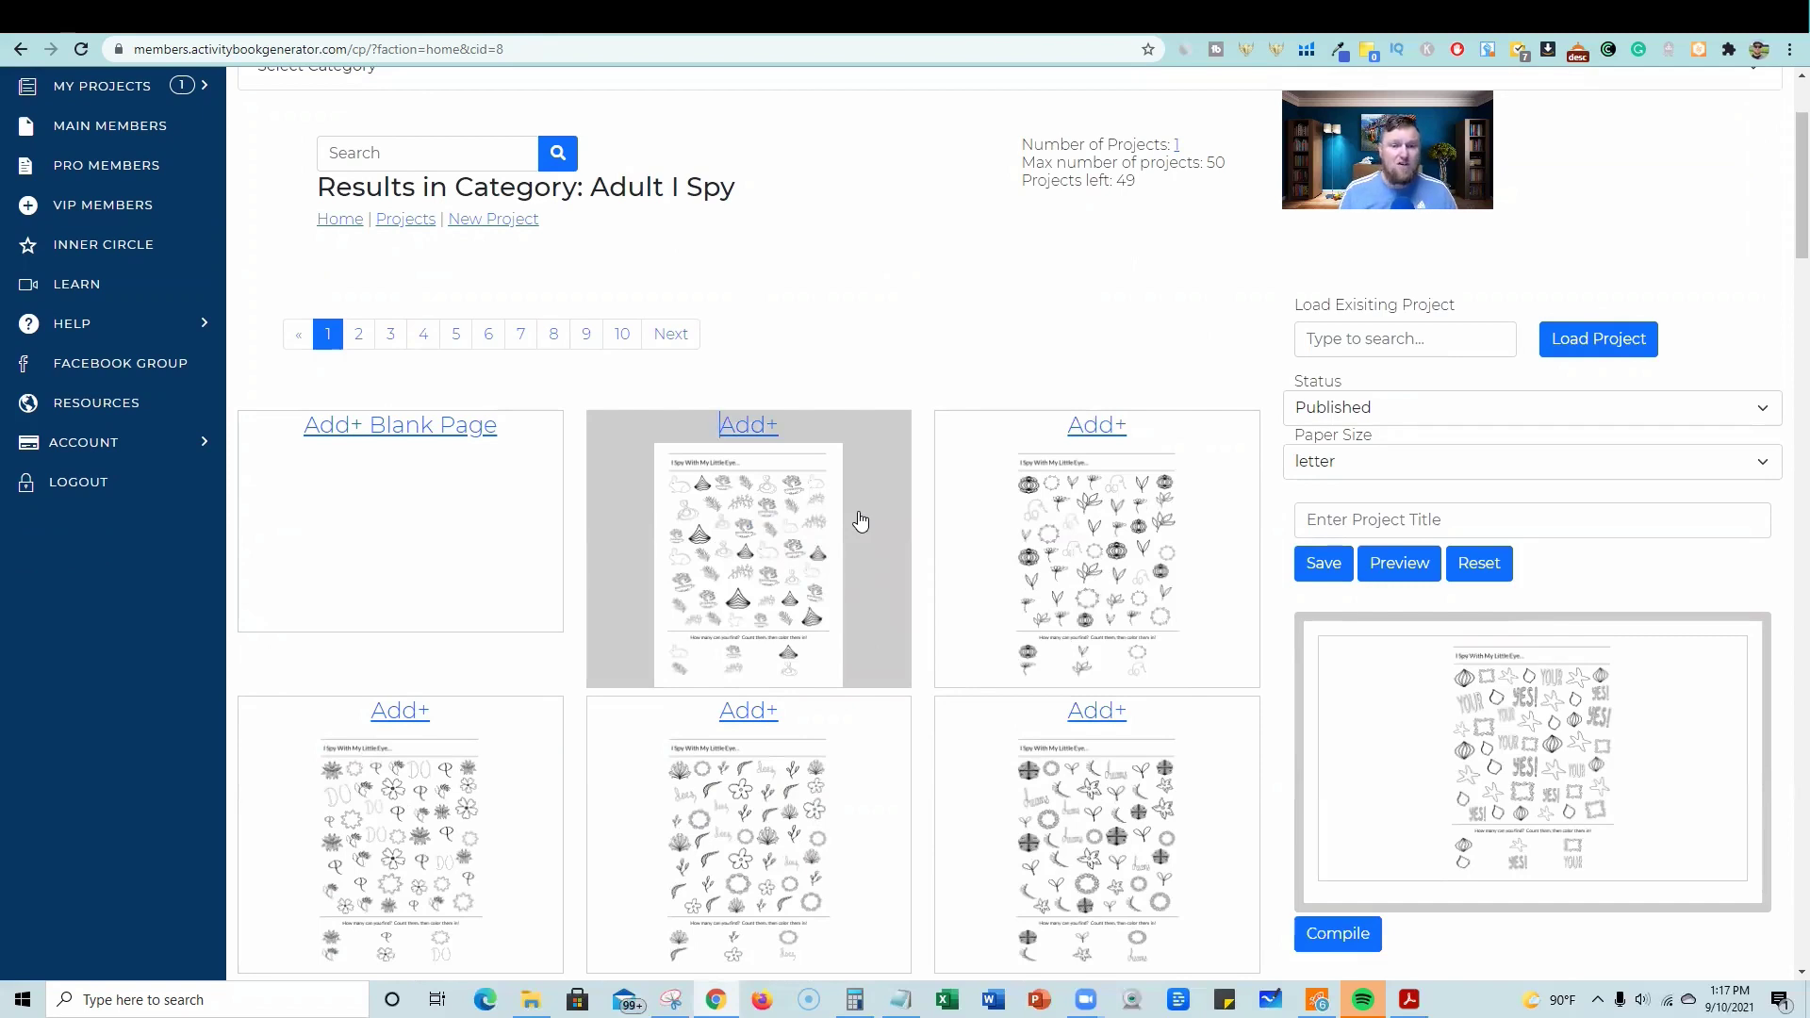
{"action": "left_click", "coordinate": [312, 424]}
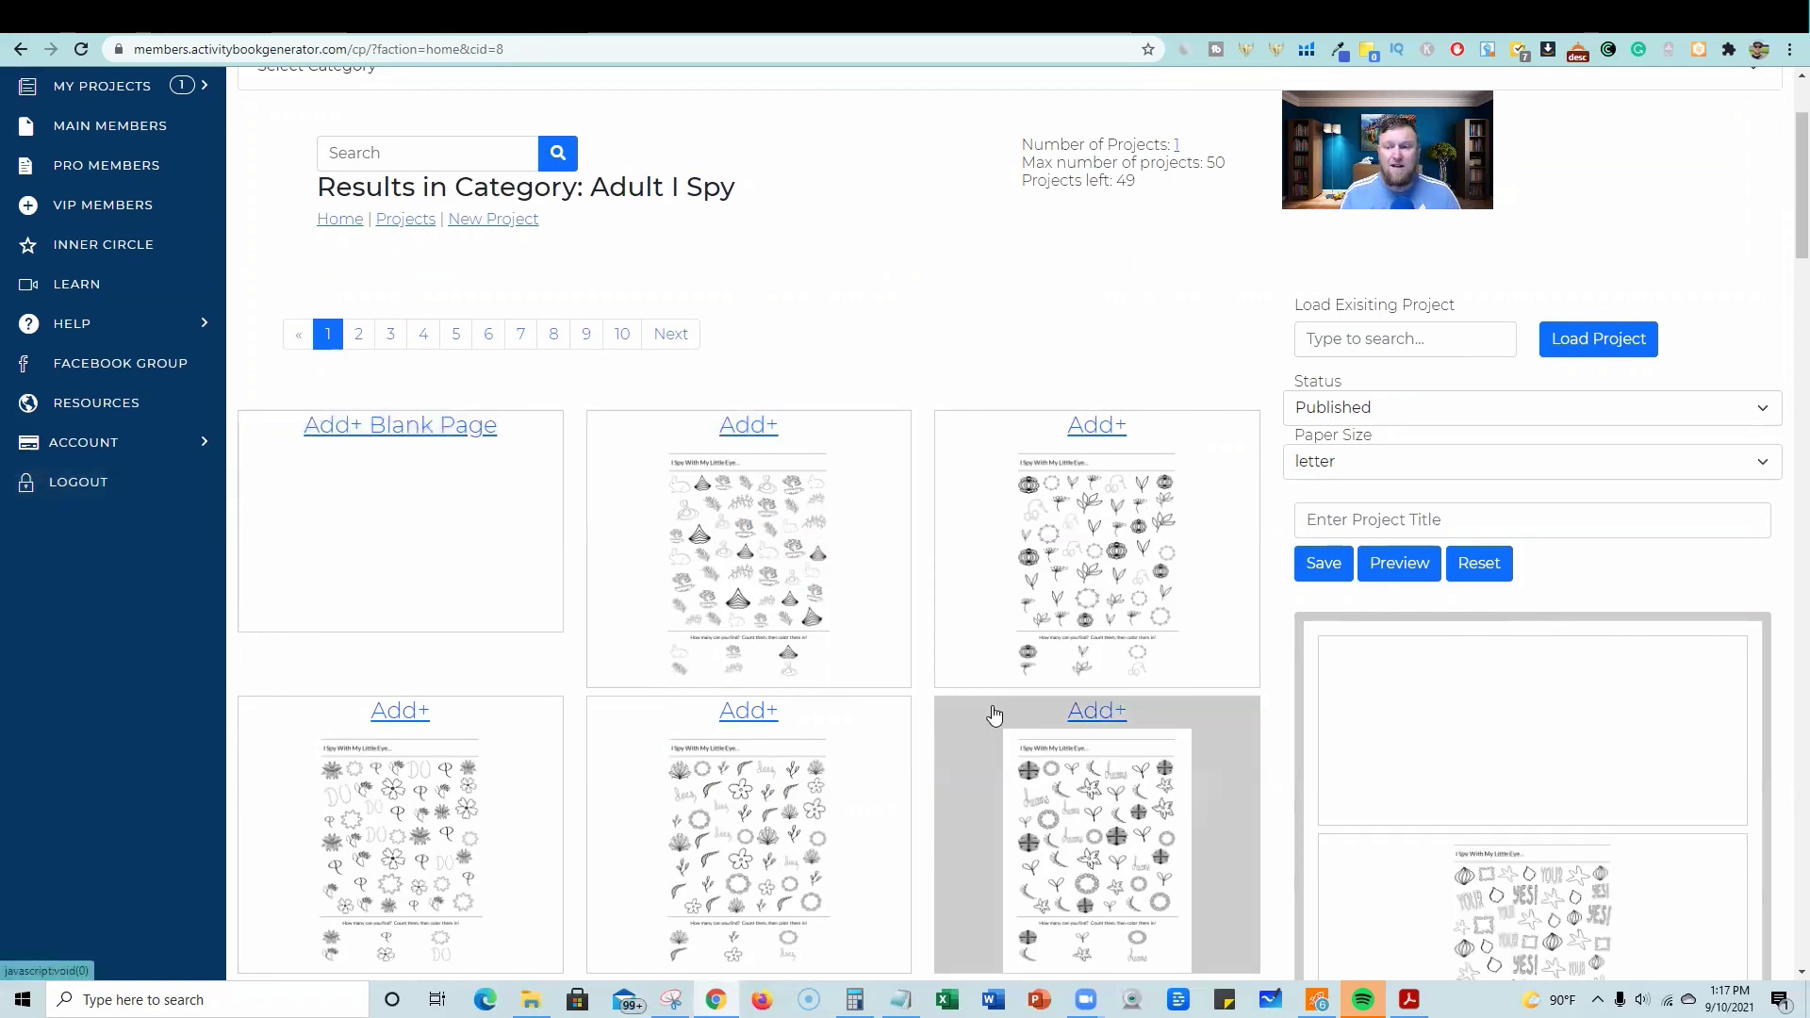
{"action": "scroll", "coordinate": [1523, 827], "scroll_direction": "down", "scroll_amount": 3}
{"action": "scroll", "coordinate": [951, 329], "scroll_direction": "up", "scroll_amount": 1}
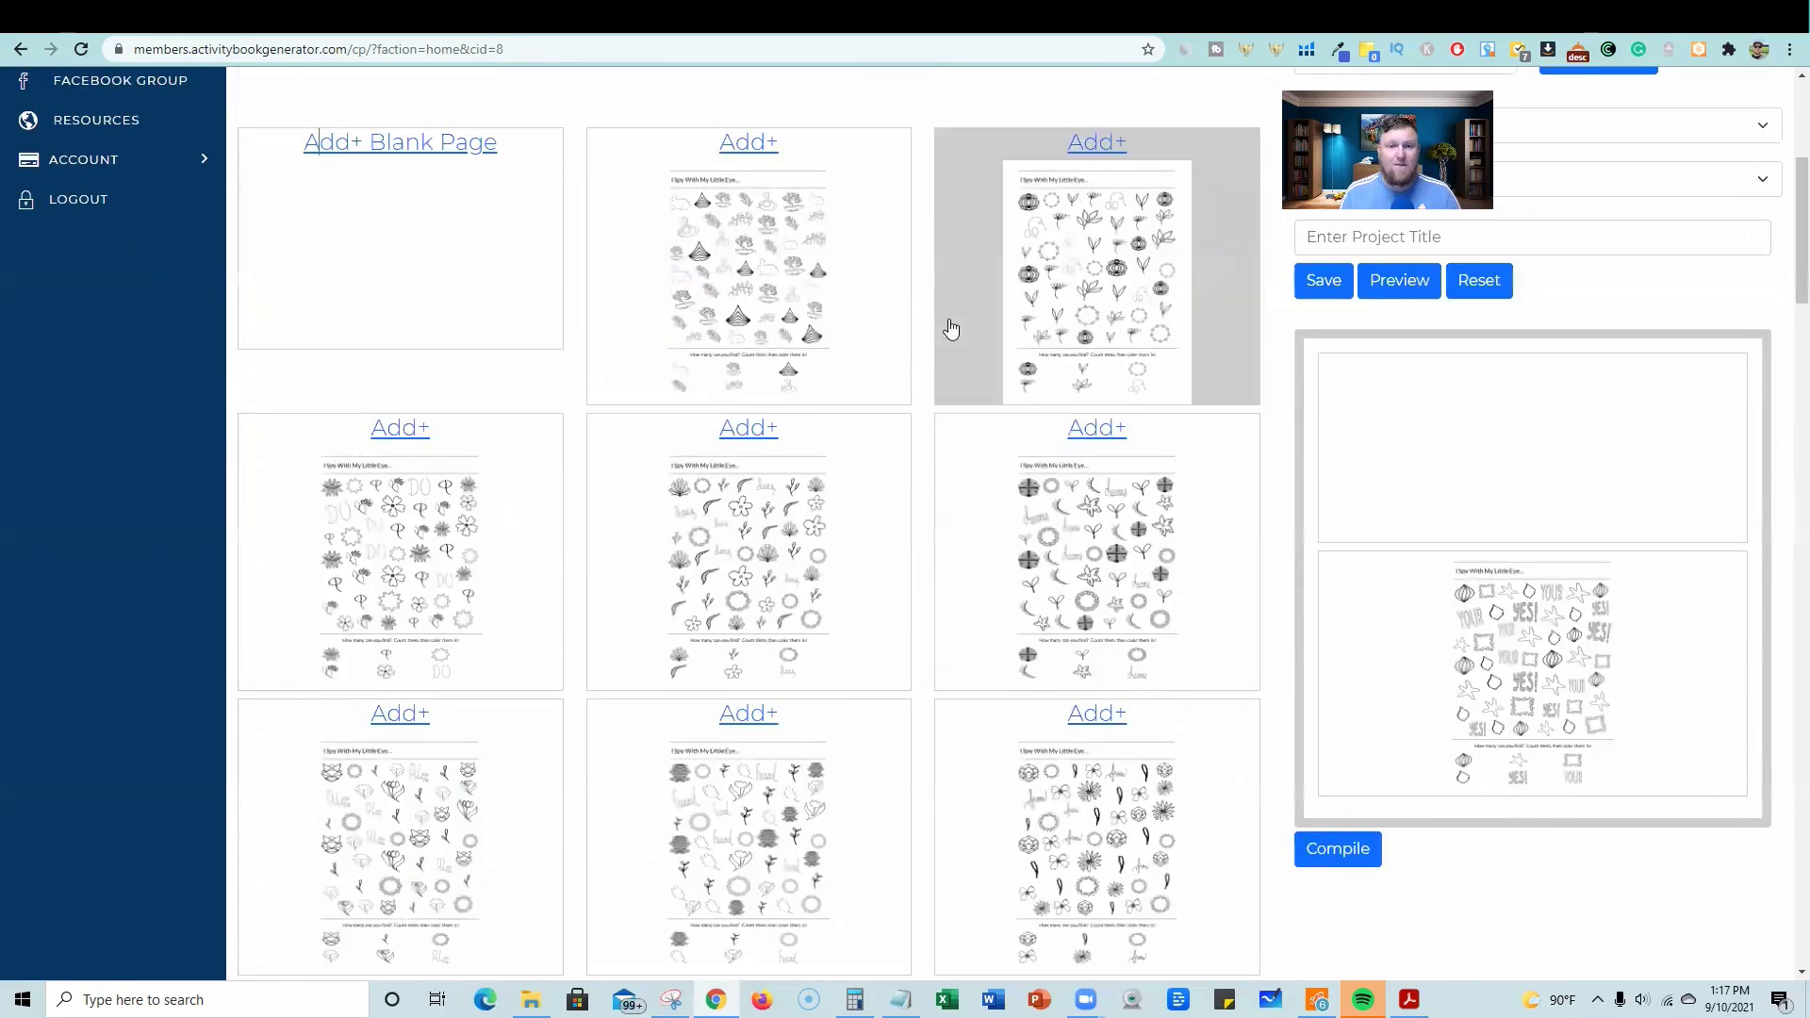
{"action": "left_click", "coordinate": [1096, 143]}
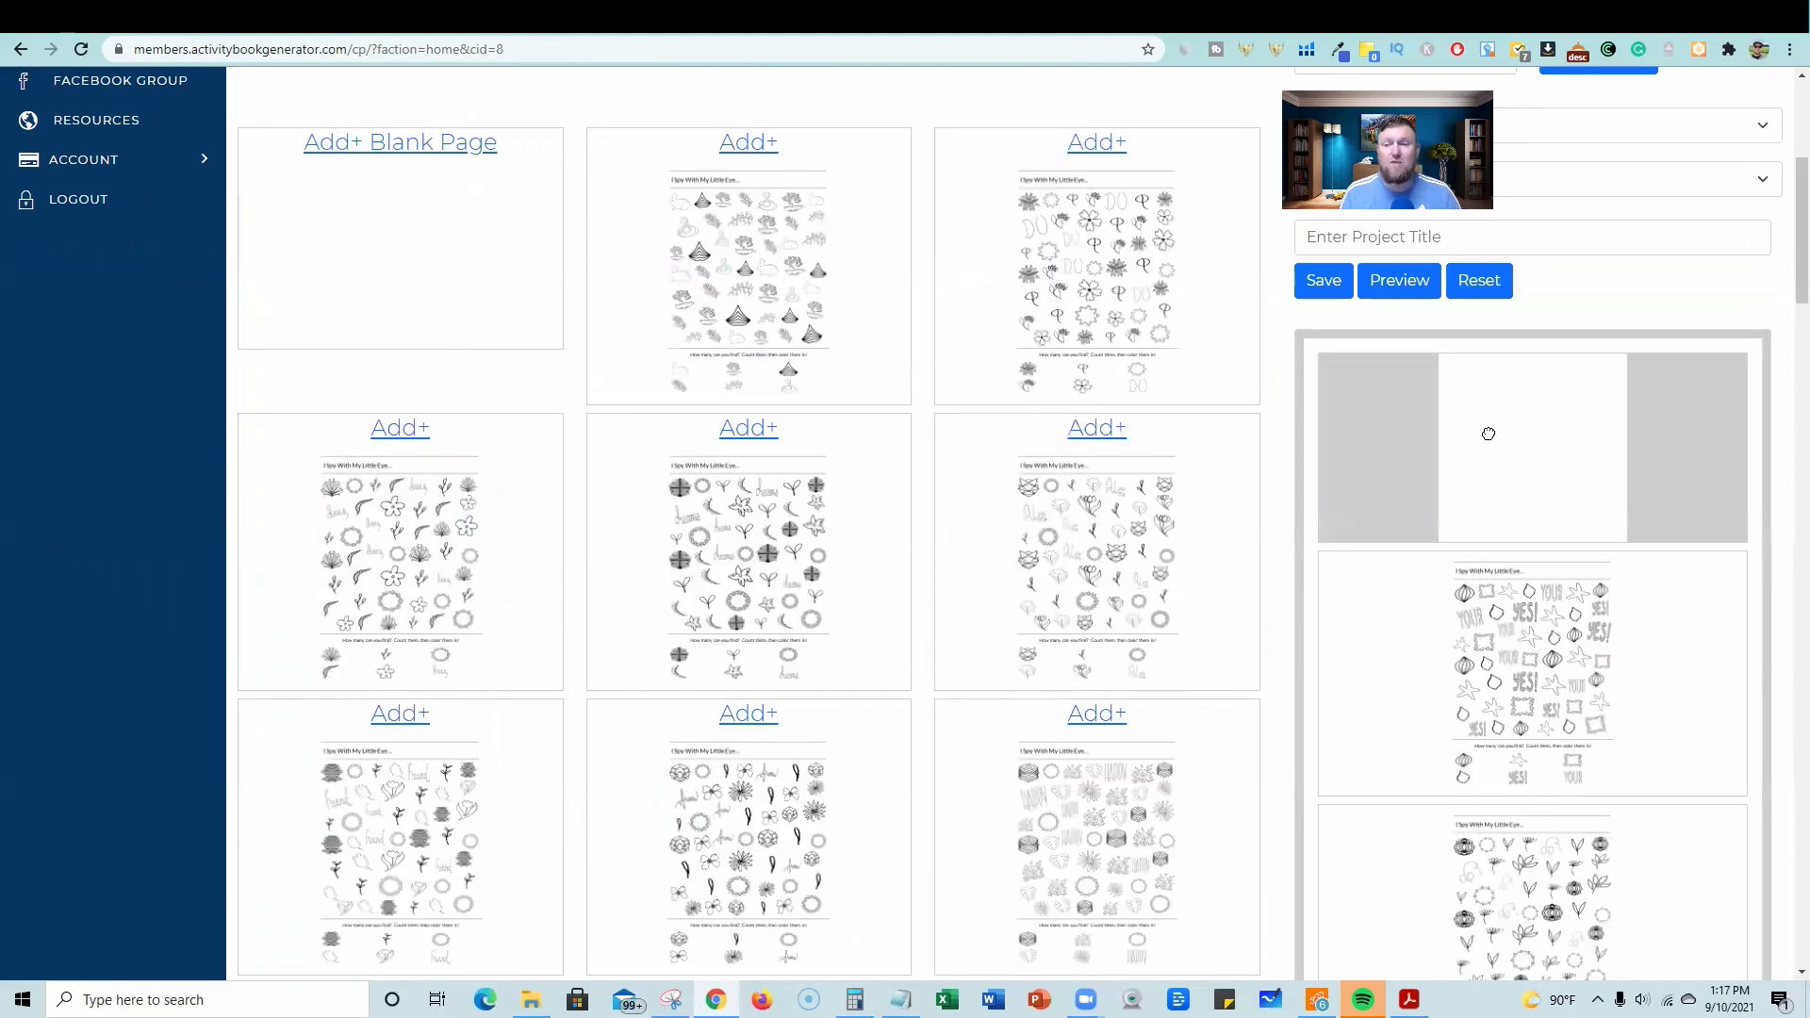
{"action": "mouse_move", "coordinate": [1487, 433]}
{"action": "left_mouse_down"}
{"action": "mouse_move", "coordinate": [1649, 714]}
{"action": "mouse_move", "coordinate": [1635, 757]}
{"action": "left_mouse_up"}
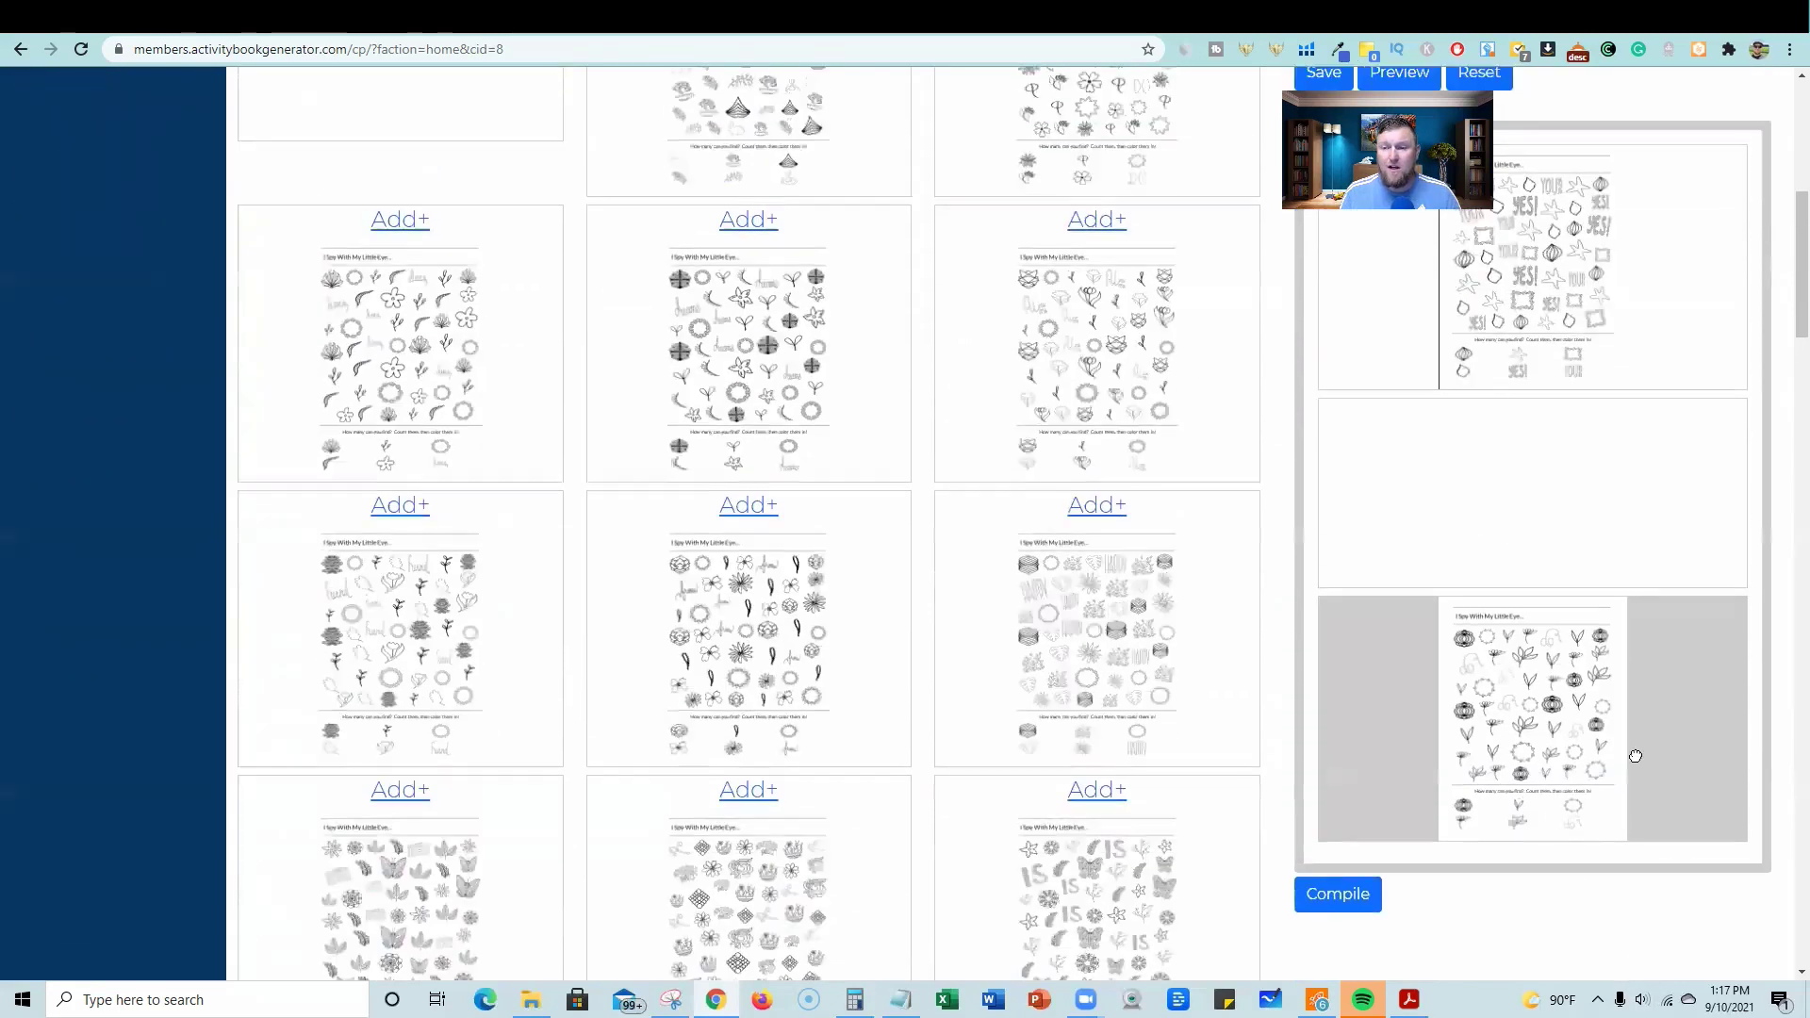
{"action": "scroll", "coordinate": [1634, 764], "scroll_direction": "up", "scroll_amount": 1}
{"action": "mouse_move", "coordinate": [1636, 797]}
{"action": "left_mouse_down"}
{"action": "mouse_move", "coordinate": [1656, 450]}
{"action": "mouse_move", "coordinate": [1594, 618]}
{"action": "mouse_move", "coordinate": [1635, 906]}
{"action": "left_mouse_up"}
{"action": "scroll", "coordinate": [425, 353], "scroll_direction": "up", "scroll_amount": 3}
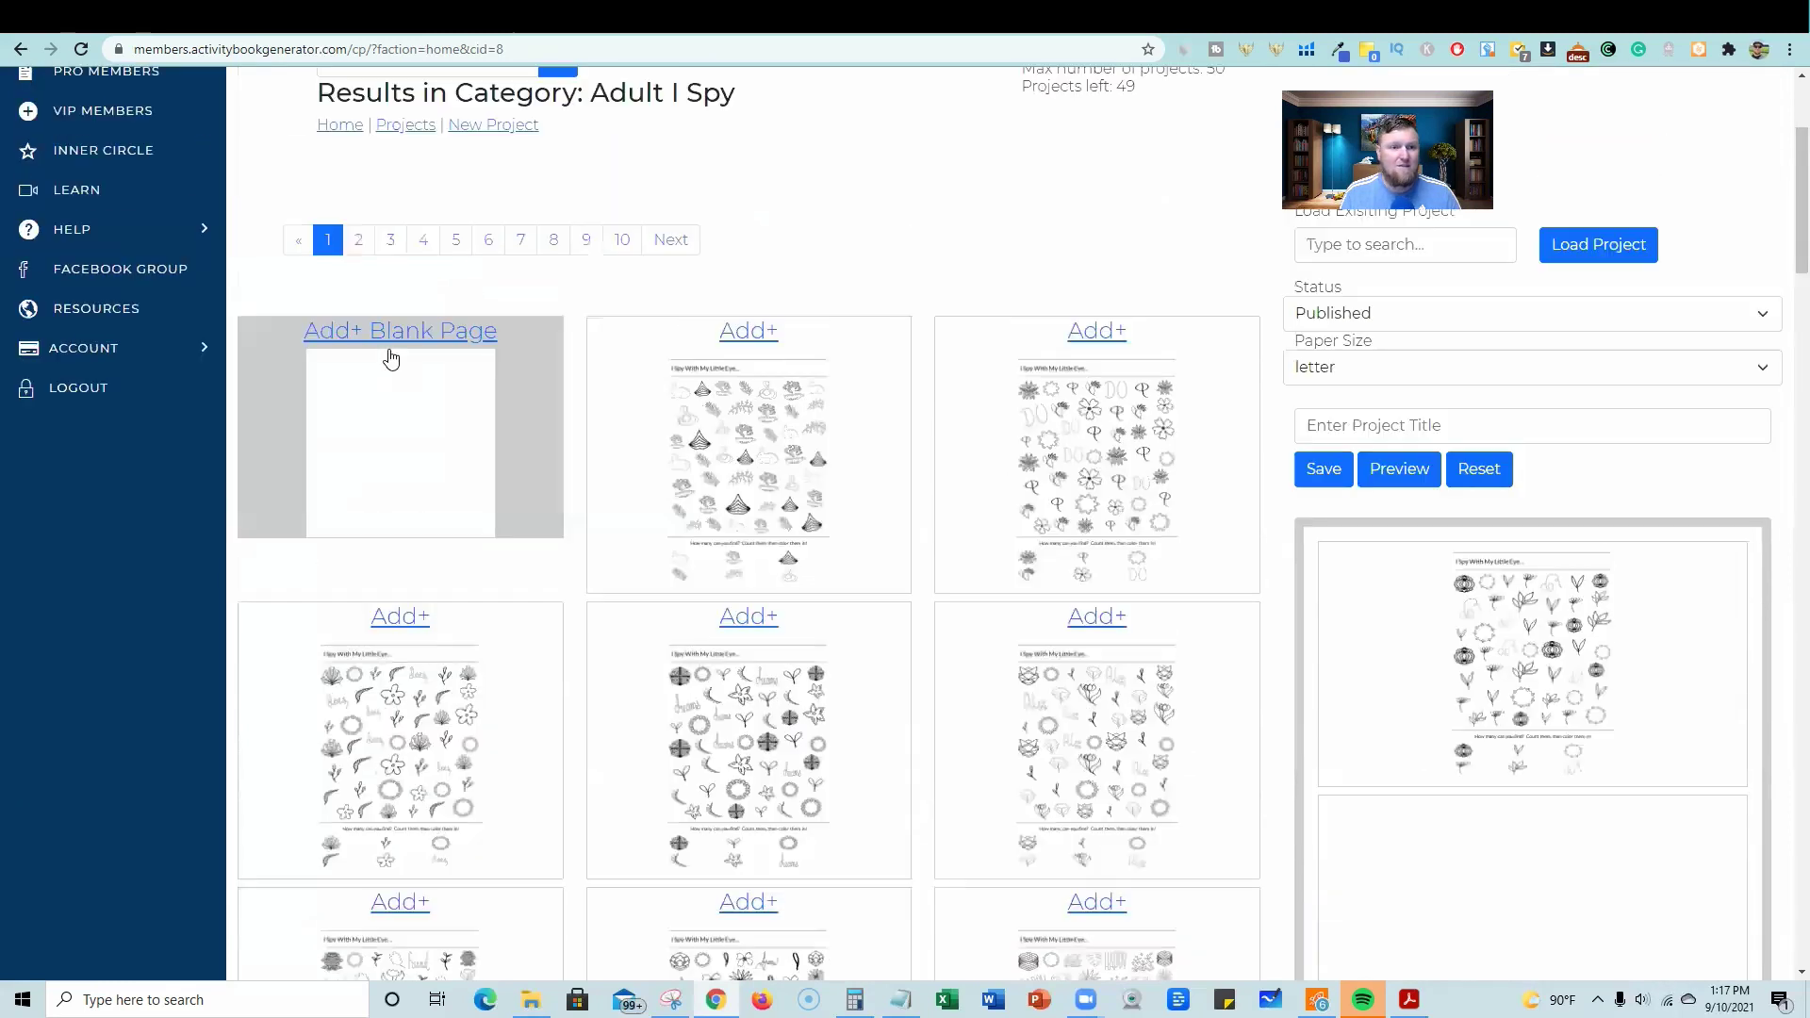
- Add another blank page and dismiss a stray browser context menu
{"action": "left_click", "coordinate": [400, 338]}
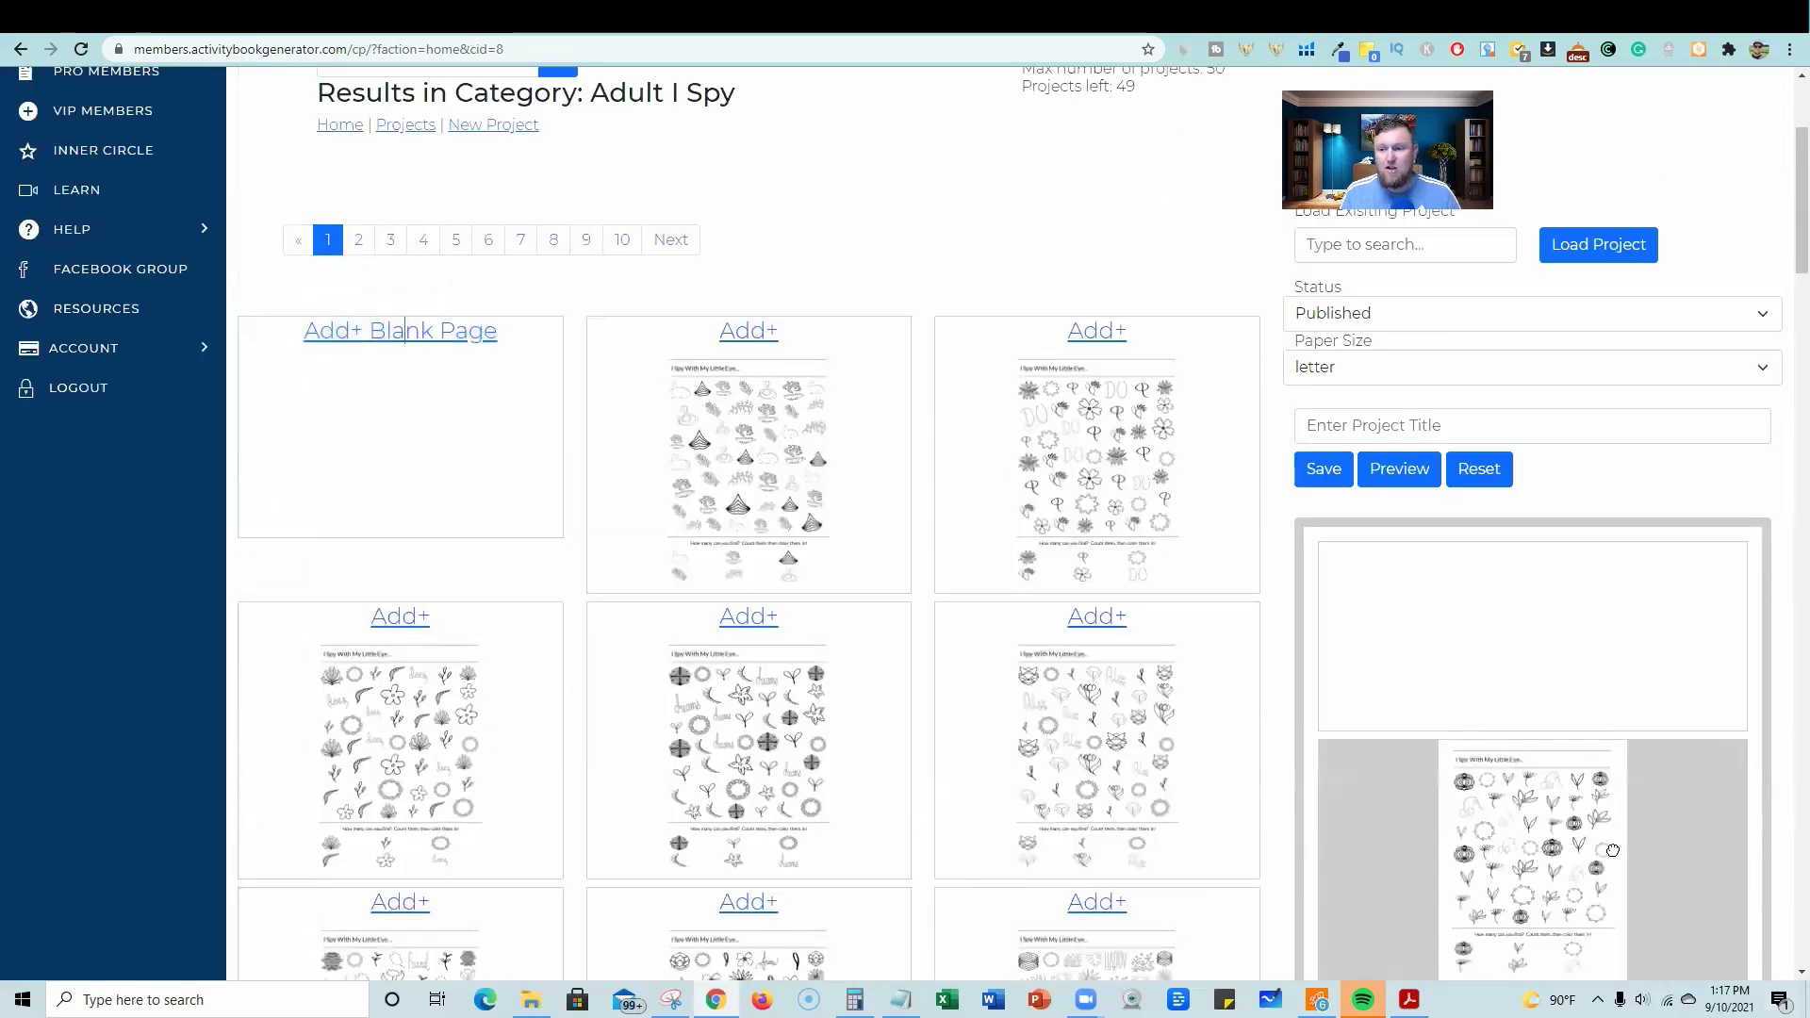
{"action": "scroll", "coordinate": [1612, 850], "scroll_direction": "down", "scroll_amount": 5}
{"action": "scroll", "coordinate": [1568, 787], "scroll_direction": "up", "scroll_amount": 4}
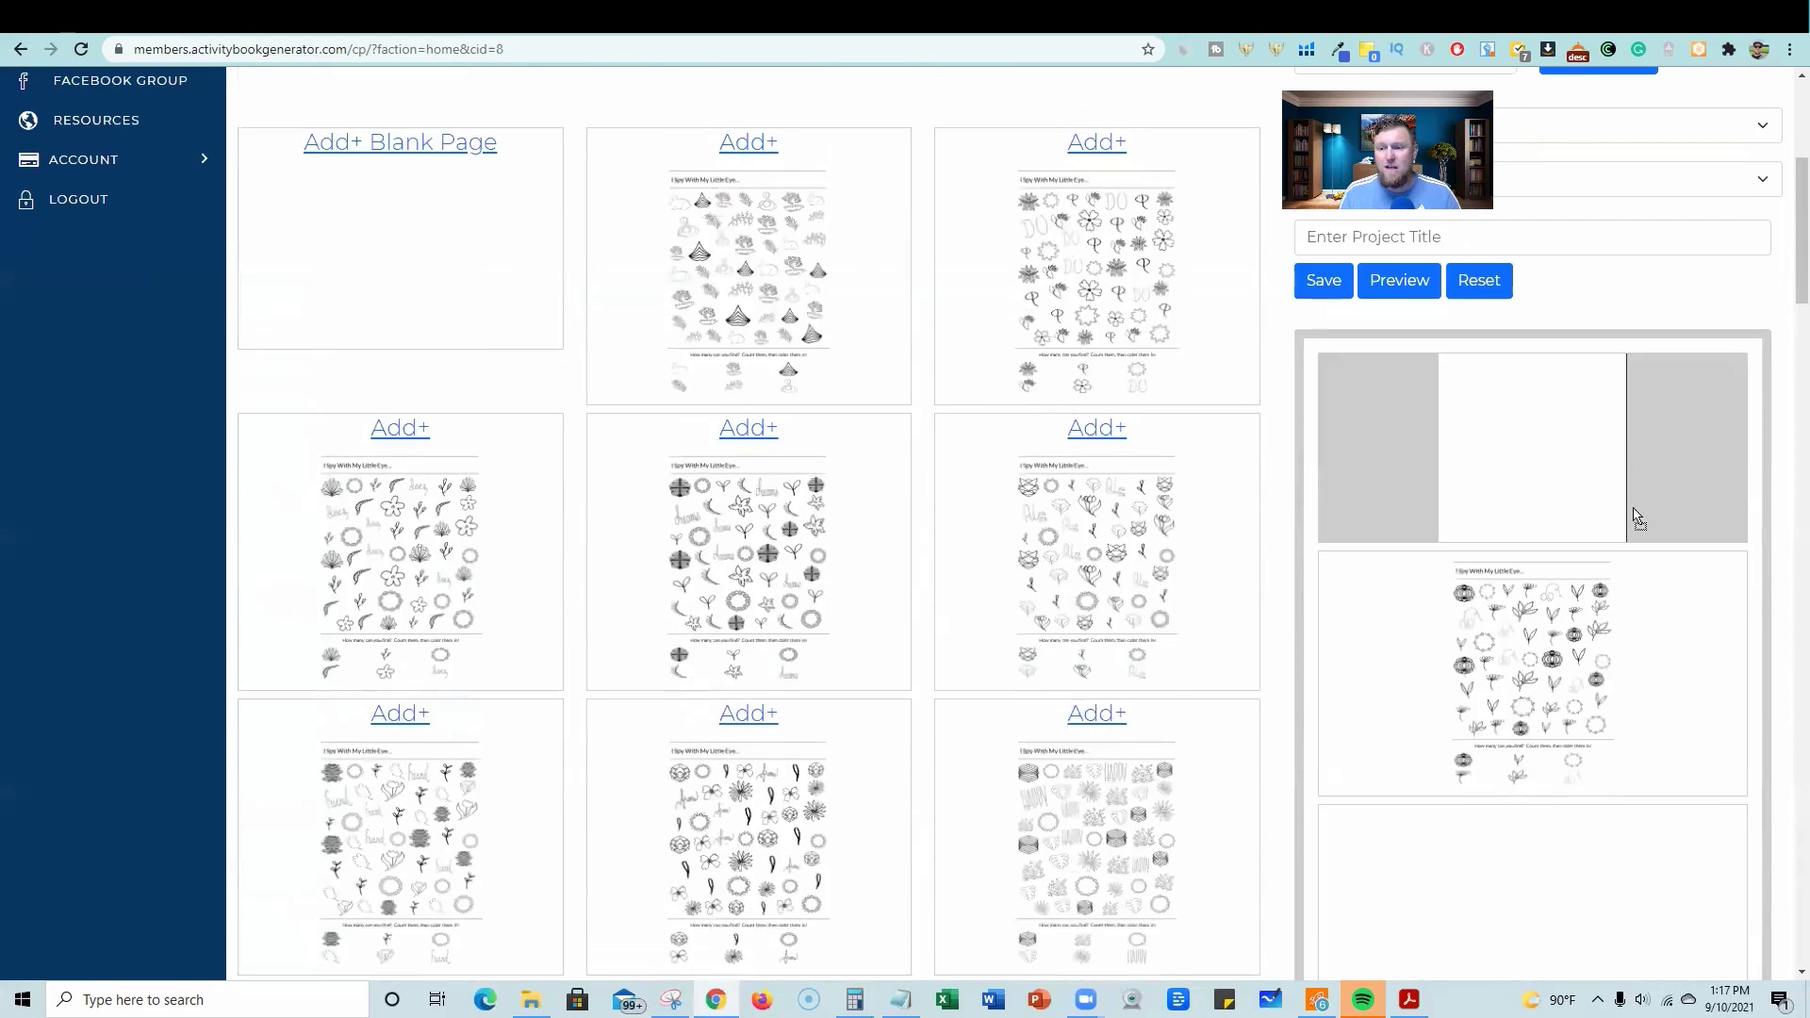
{"action": "mouse_move", "coordinate": [1634, 519]}
{"action": "left_mouse_down"}
{"action": "mouse_move", "coordinate": [1629, 858]}
{"action": "mouse_move", "coordinate": [1600, 835]}
{"action": "left_mouse_up"}
{"action": "scroll", "coordinate": [1611, 820], "scroll_direction": "down", "scroll_amount": 3}
{"action": "scroll", "coordinate": [1599, 835], "scroll_direction": "up", "scroll_amount": 1}
{"action": "scroll", "coordinate": [1591, 791], "scroll_direction": "up", "scroll_amount": 5}
{"action": "scroll", "coordinate": [1571, 796], "scroll_direction": "down", "scroll_amount": 2}
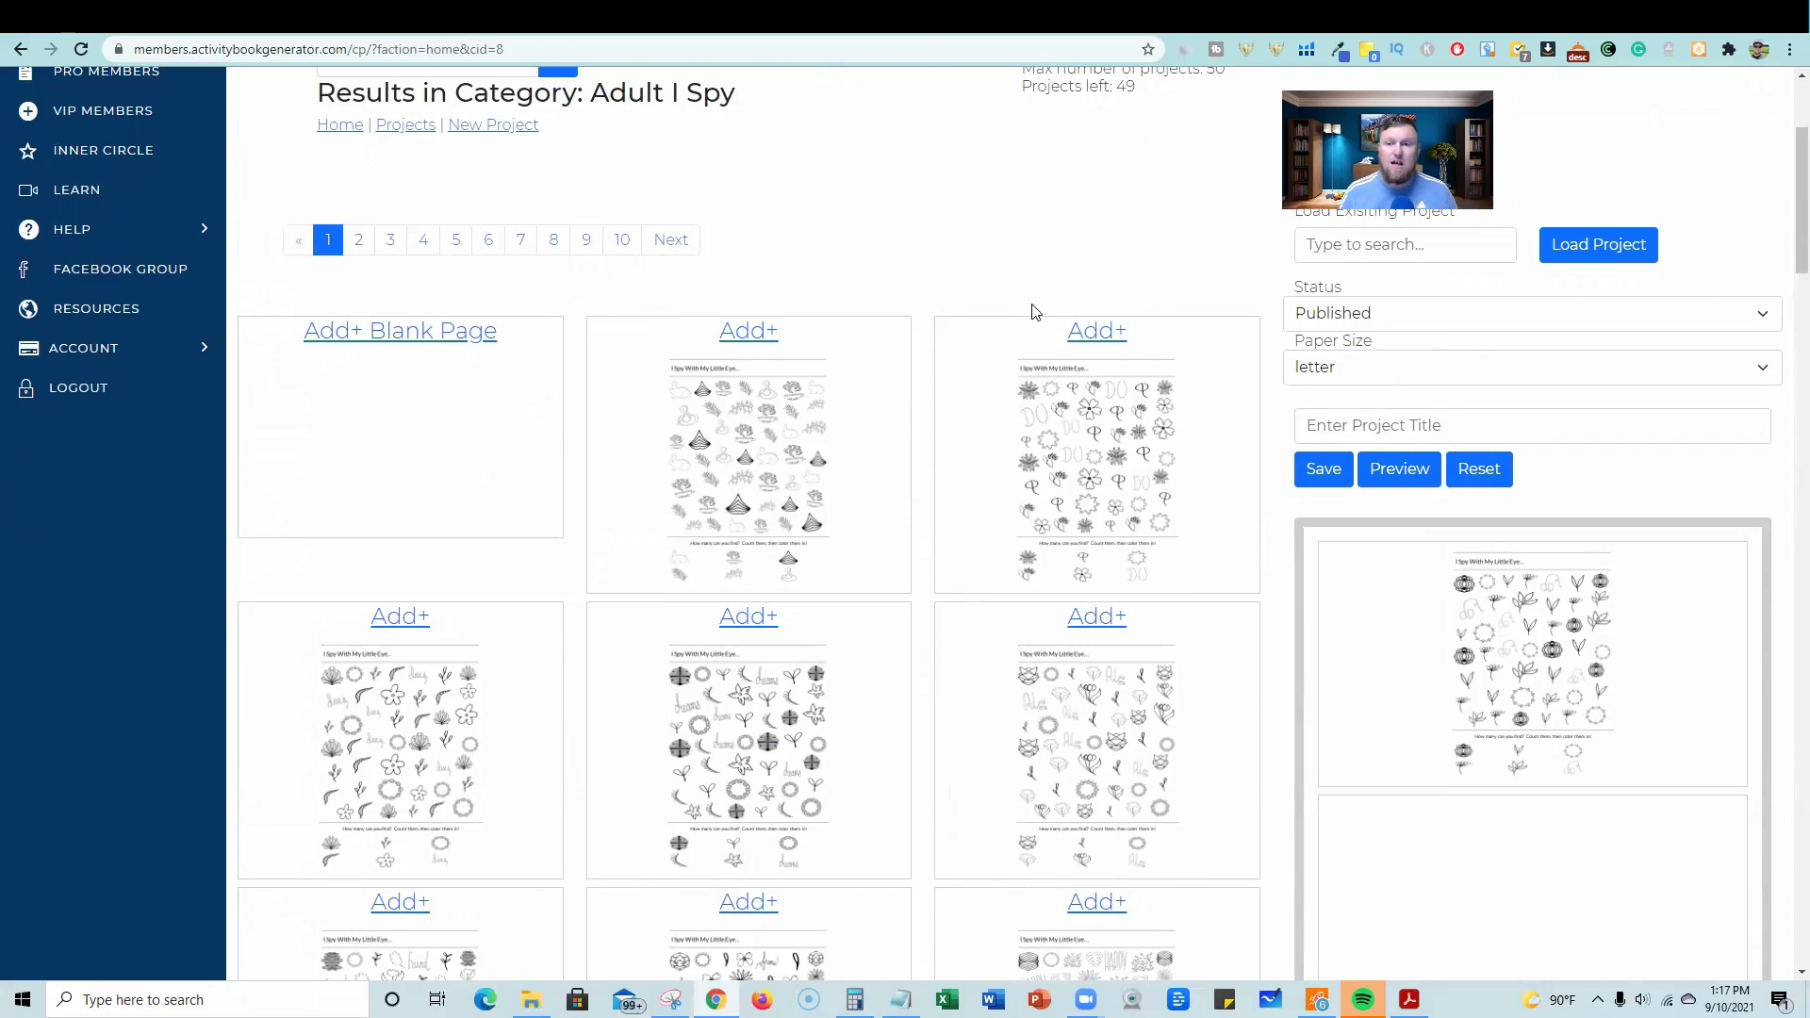
{"action": "scroll", "coordinate": [1583, 736], "scroll_direction": "down", "scroll_amount": 1}
{"action": "scroll", "coordinate": [1596, 658], "scroll_direction": "down", "scroll_amount": 1}
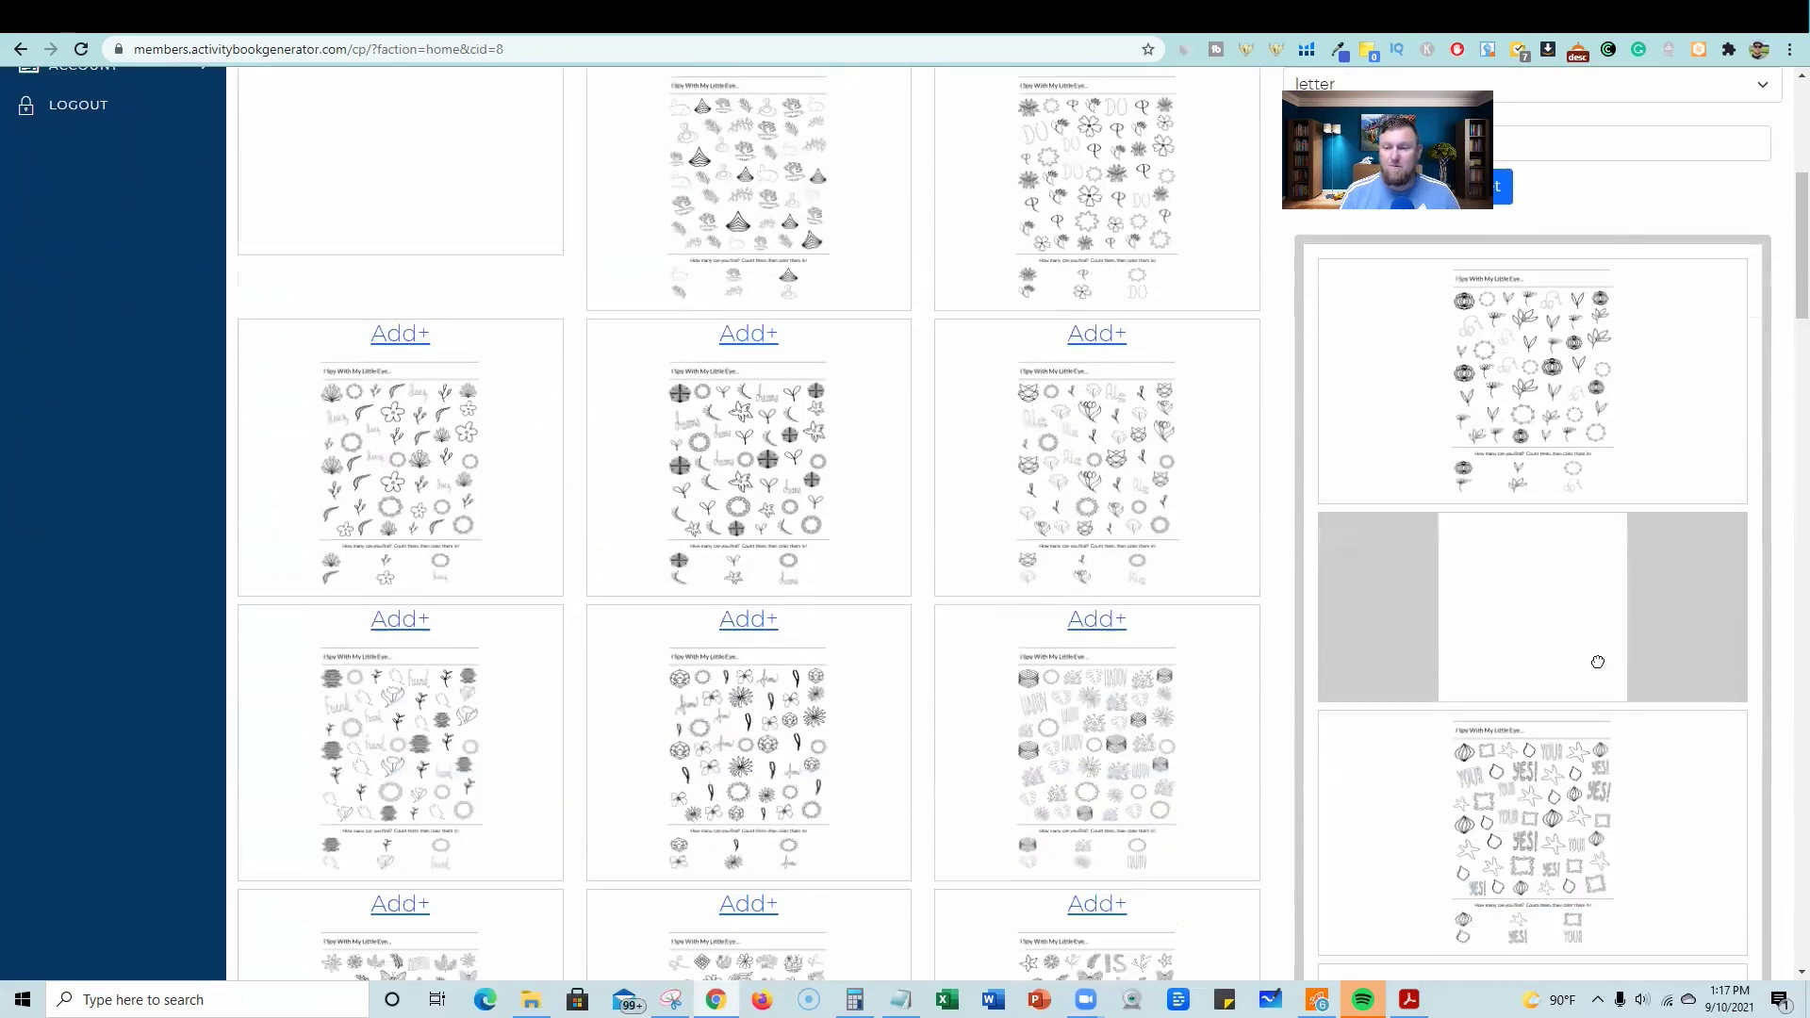
{"action": "scroll", "coordinate": [1583, 765], "scroll_direction": "down", "scroll_amount": 1}
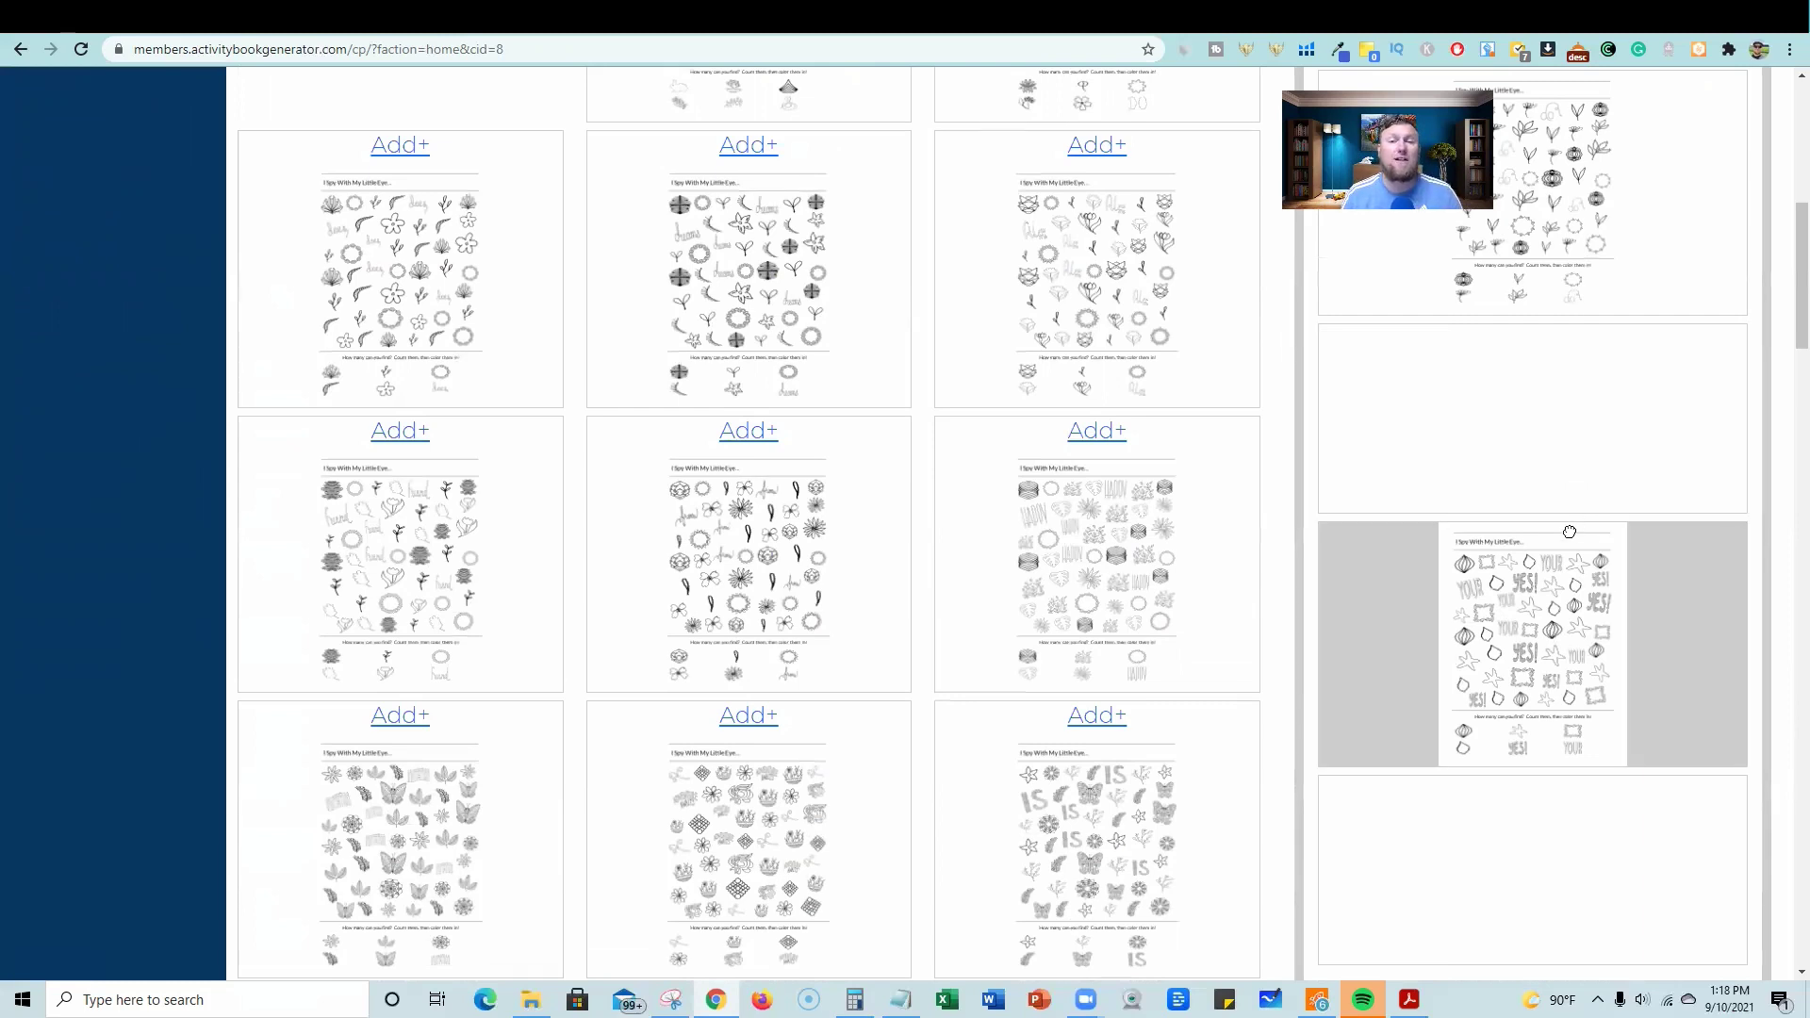
{"action": "scroll", "coordinate": [1566, 552], "scroll_direction": "up", "scroll_amount": 3}
{"action": "scroll", "coordinate": [1568, 551], "scroll_direction": "up", "scroll_amount": 5}
{"action": "scroll", "coordinate": [1567, 551], "scroll_direction": "up", "scroll_amount": 3}
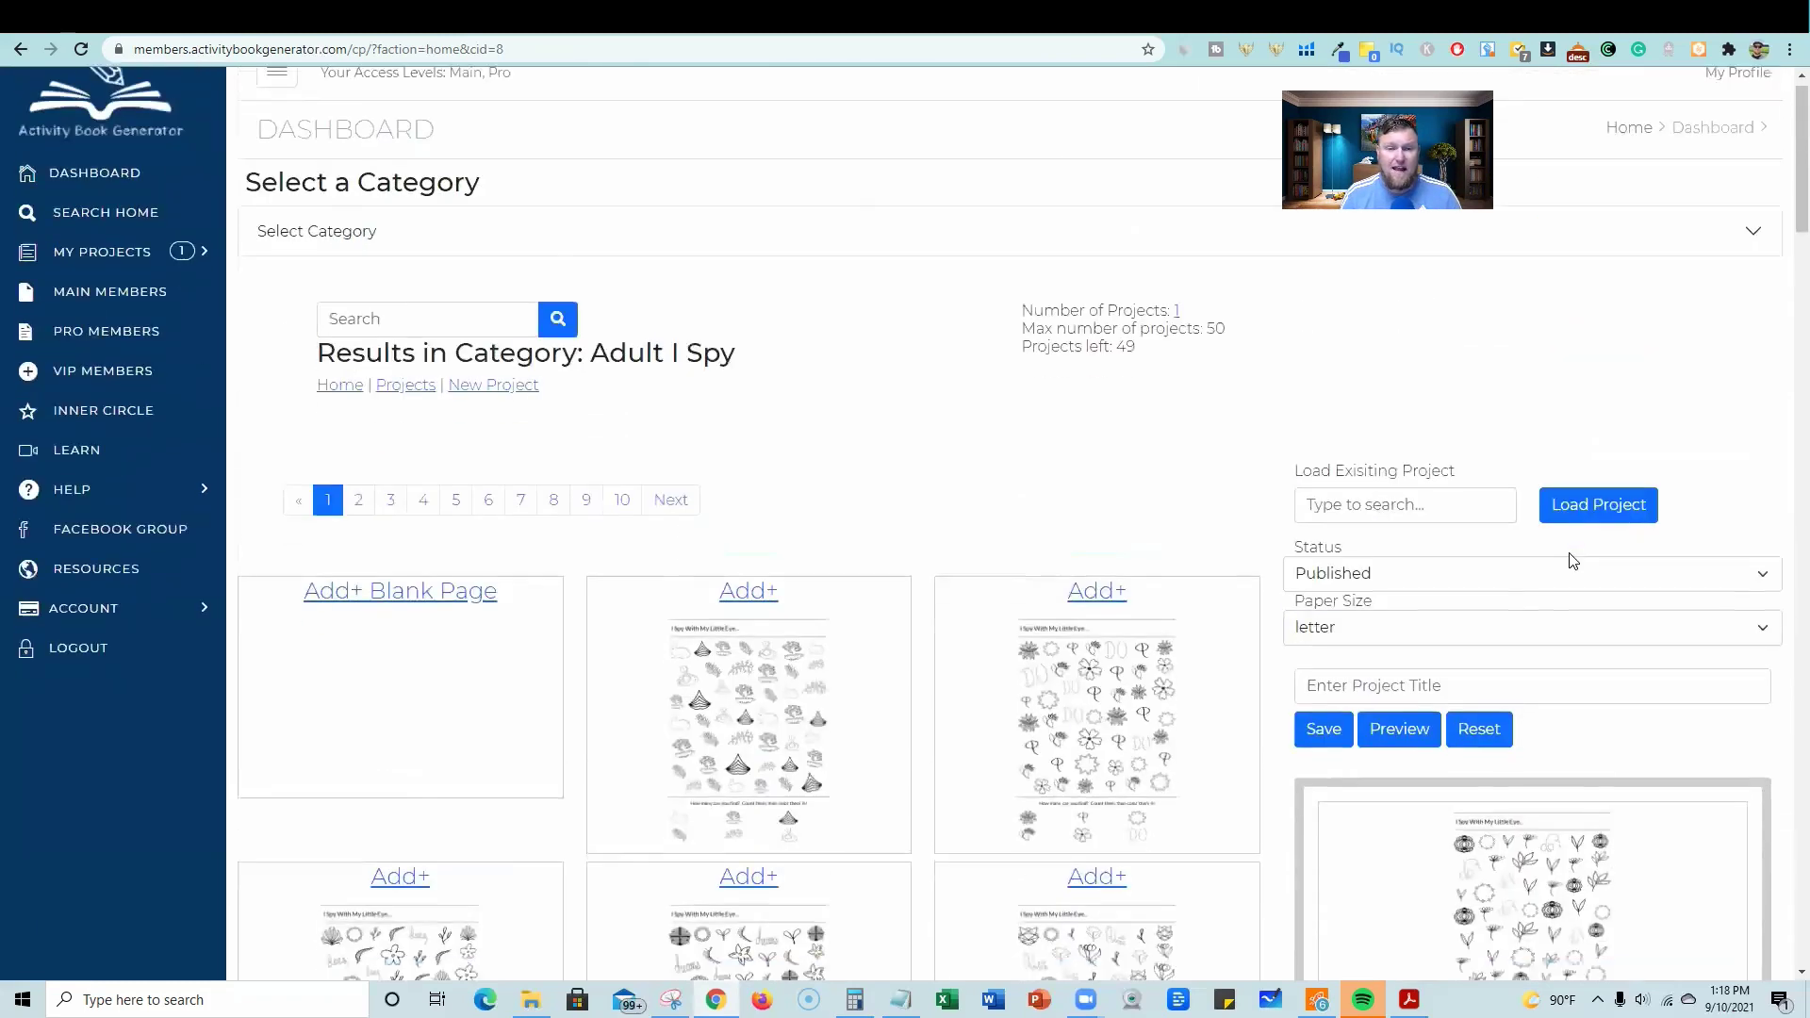
{"action": "scroll", "coordinate": [1566, 554], "scroll_direction": "down", "scroll_amount": 2}
{"action": "scroll", "coordinate": [1240, 488], "scroll_direction": "up", "scroll_amount": 2}
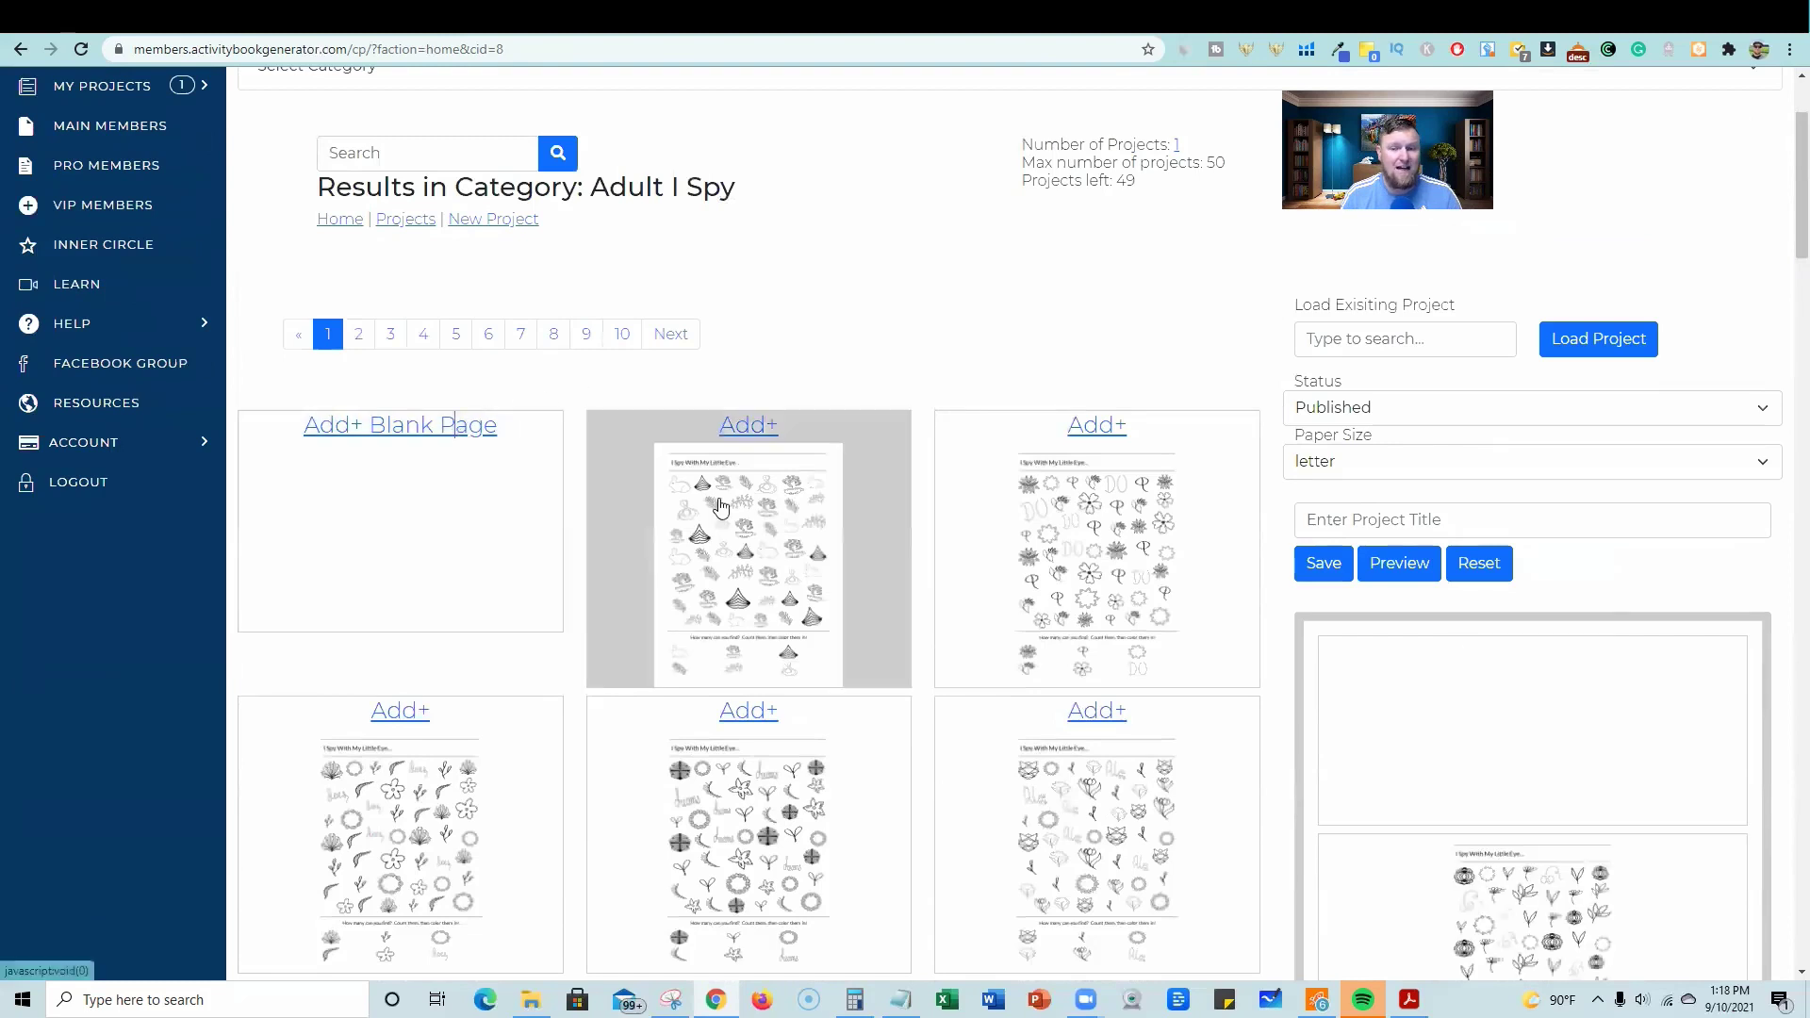
{"action": "scroll", "coordinate": [1563, 733], "scroll_direction": "down", "scroll_amount": 6}
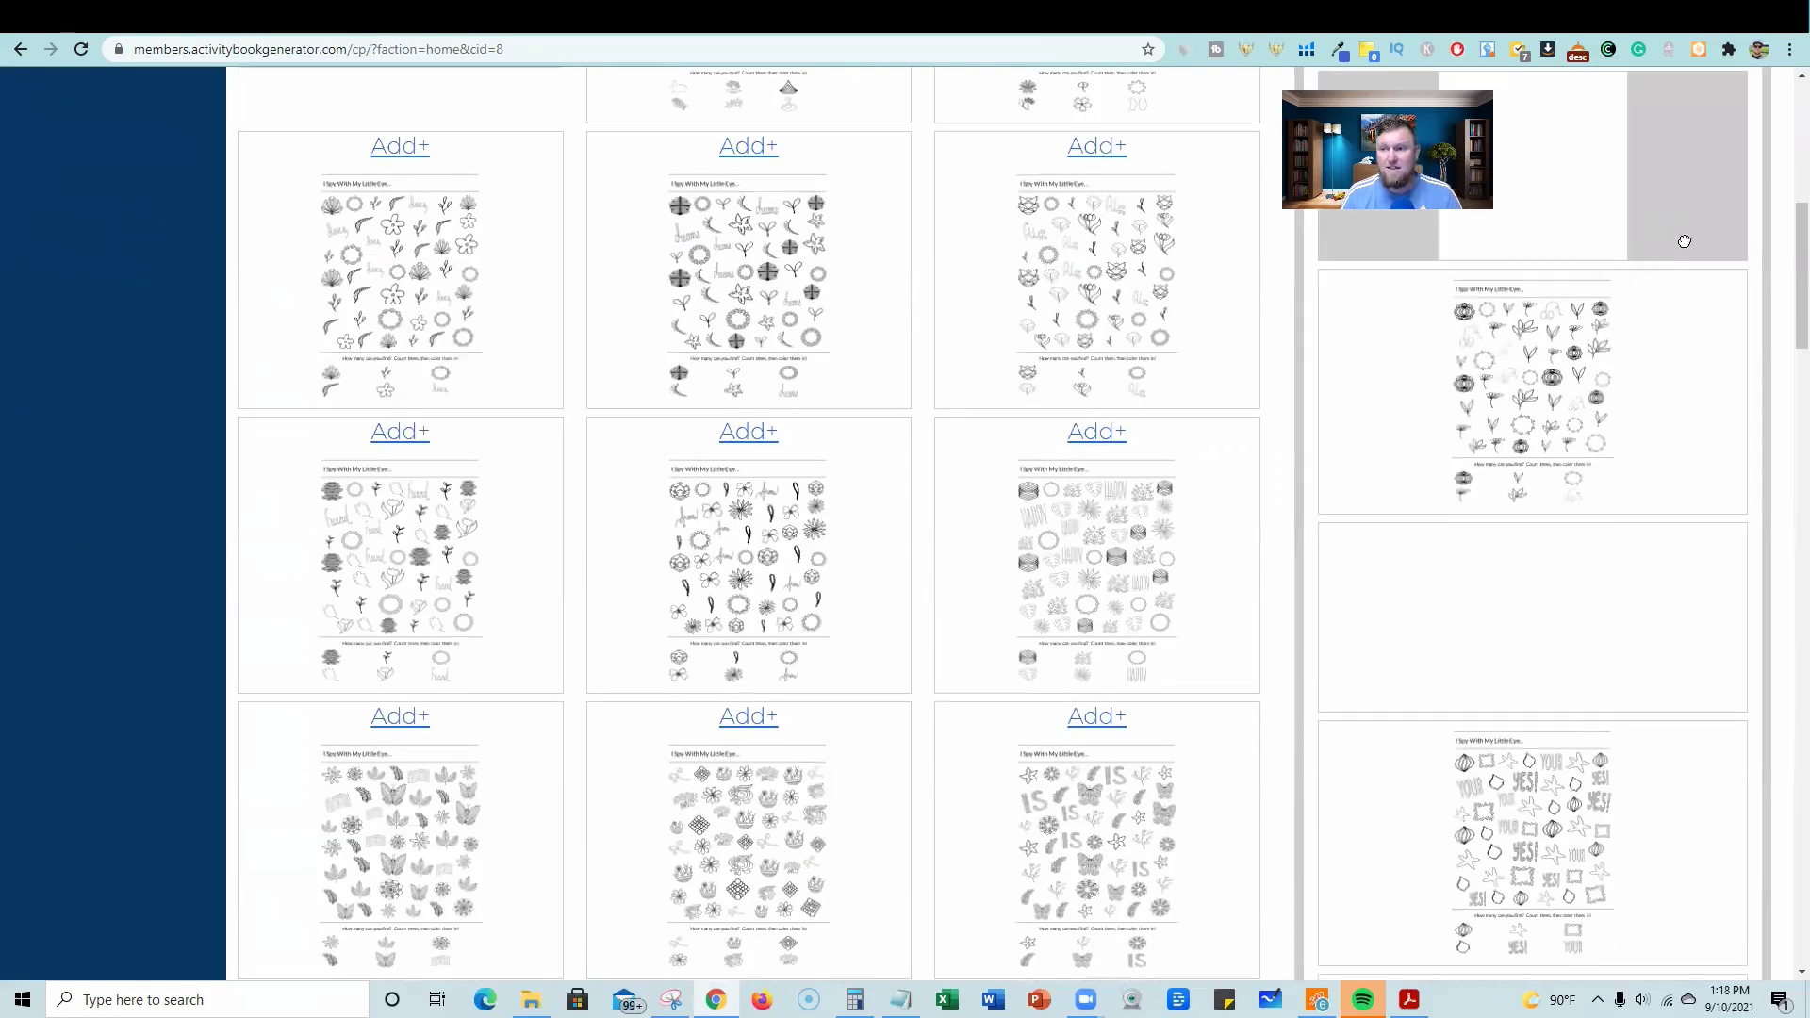
{"action": "scroll", "coordinate": [1680, 242], "scroll_direction": "up", "scroll_amount": 2}
{"action": "right_click", "coordinate": [1665, 399]}
{"action": "left_click", "coordinate": [1533, 348]}
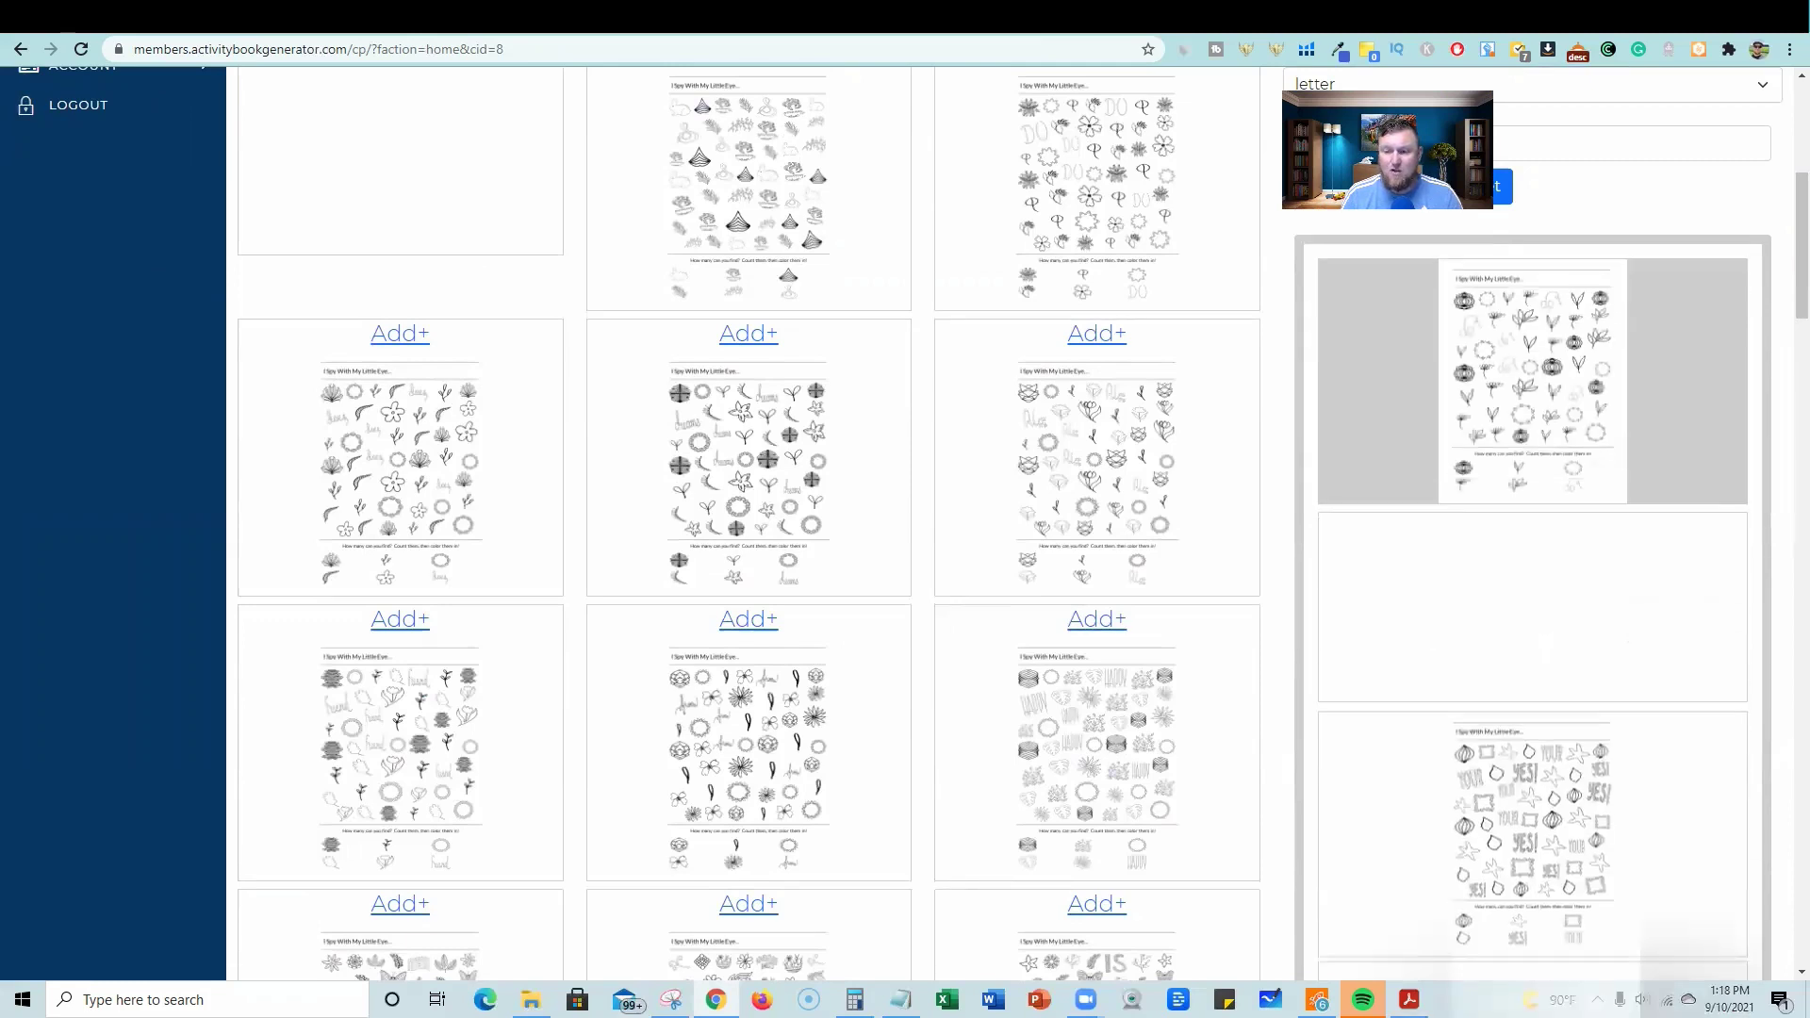
{"action": "scroll", "coordinate": [1475, 675], "scroll_direction": "down", "scroll_amount": 1}
{"action": "scroll", "coordinate": [981, 541], "scroll_direction": "down", "scroll_amount": 3}
{"action": "scroll", "coordinate": [981, 541], "scroll_direction": "down", "scroll_amount": 3}
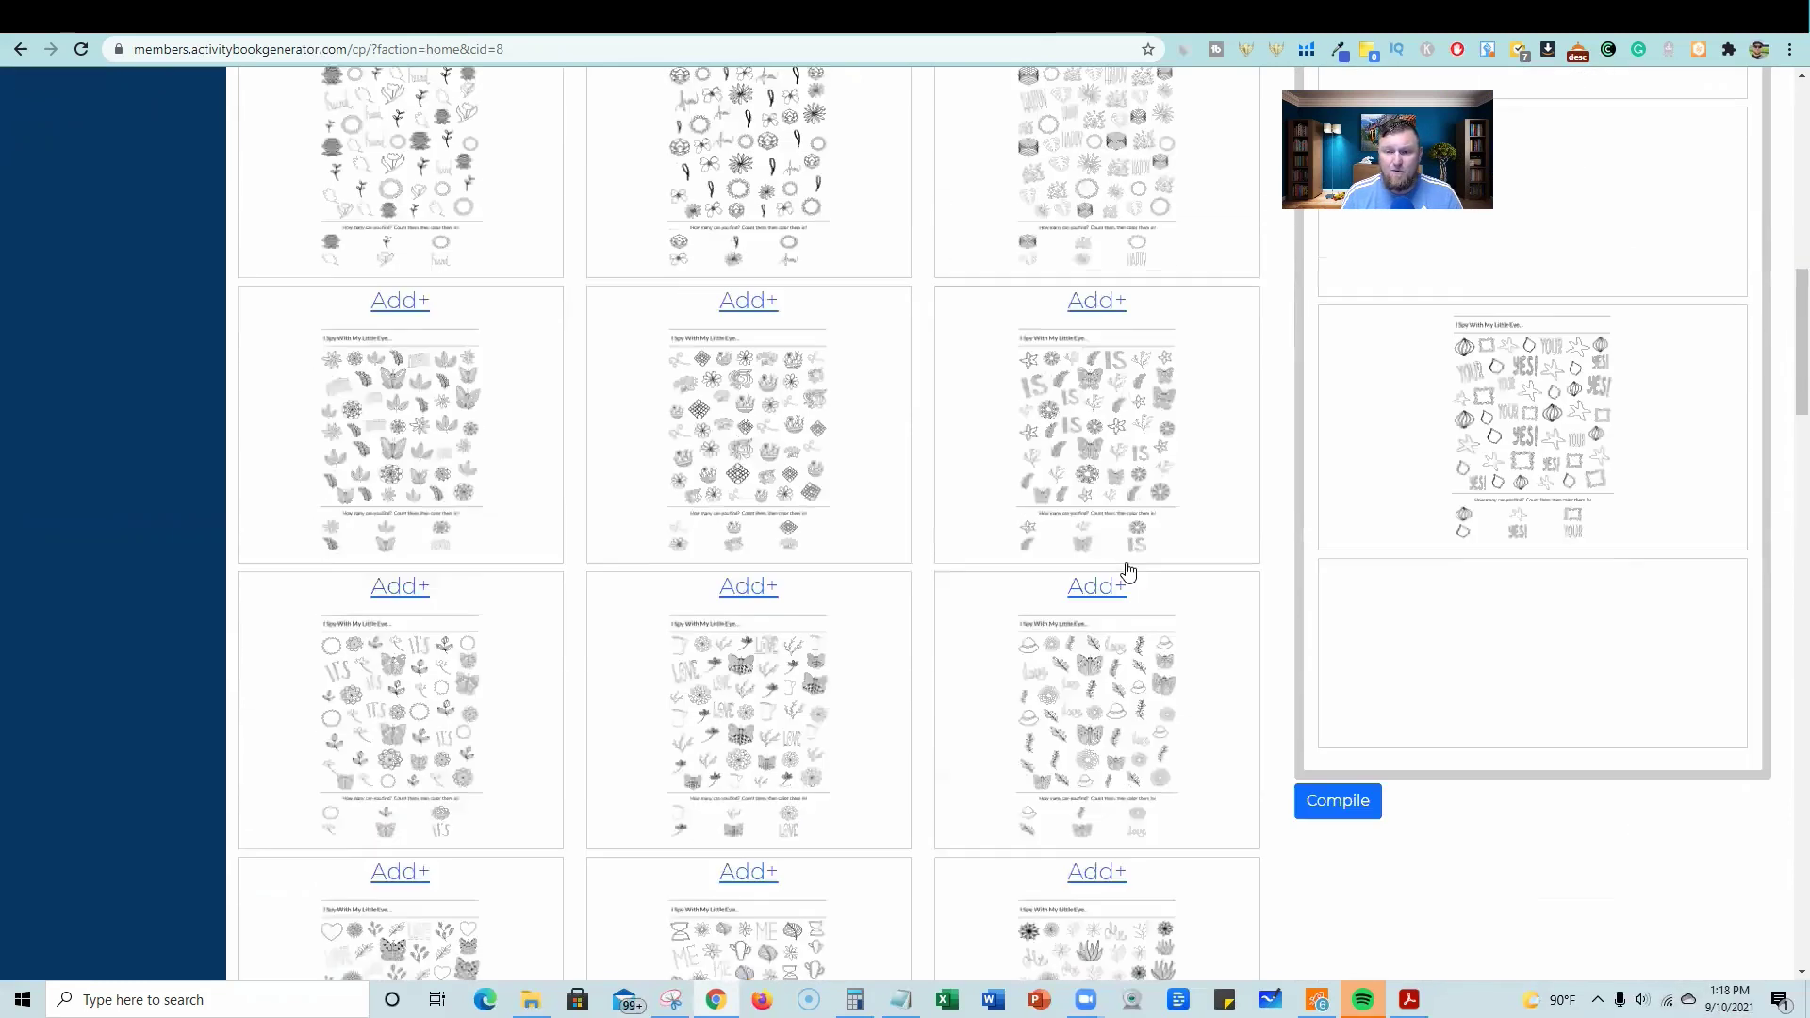
{"action": "left_click", "coordinate": [782, 547]}
{"action": "scroll", "coordinate": [877, 608], "scroll_direction": "down", "scroll_amount": 1}
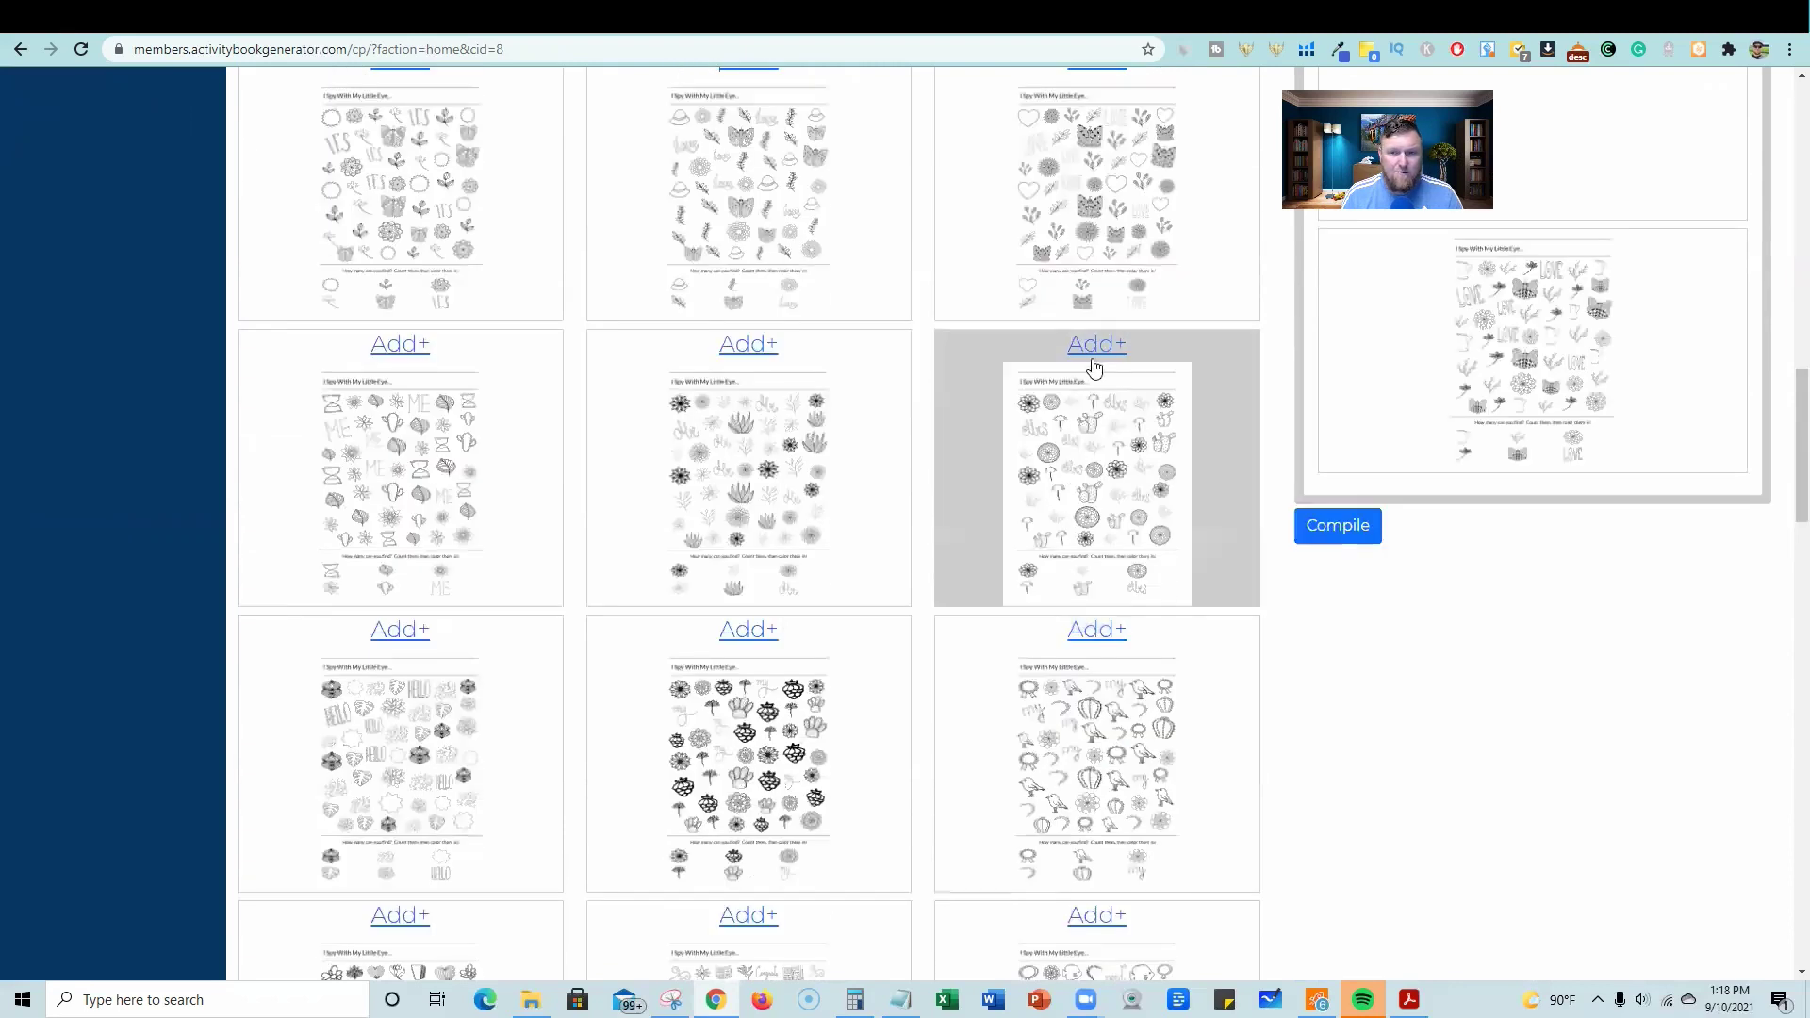
{"action": "left_click", "coordinate": [1090, 357]}
{"action": "scroll", "coordinate": [990, 424], "scroll_direction": "down", "scroll_amount": 3}
{"action": "left_click", "coordinate": [747, 252]}
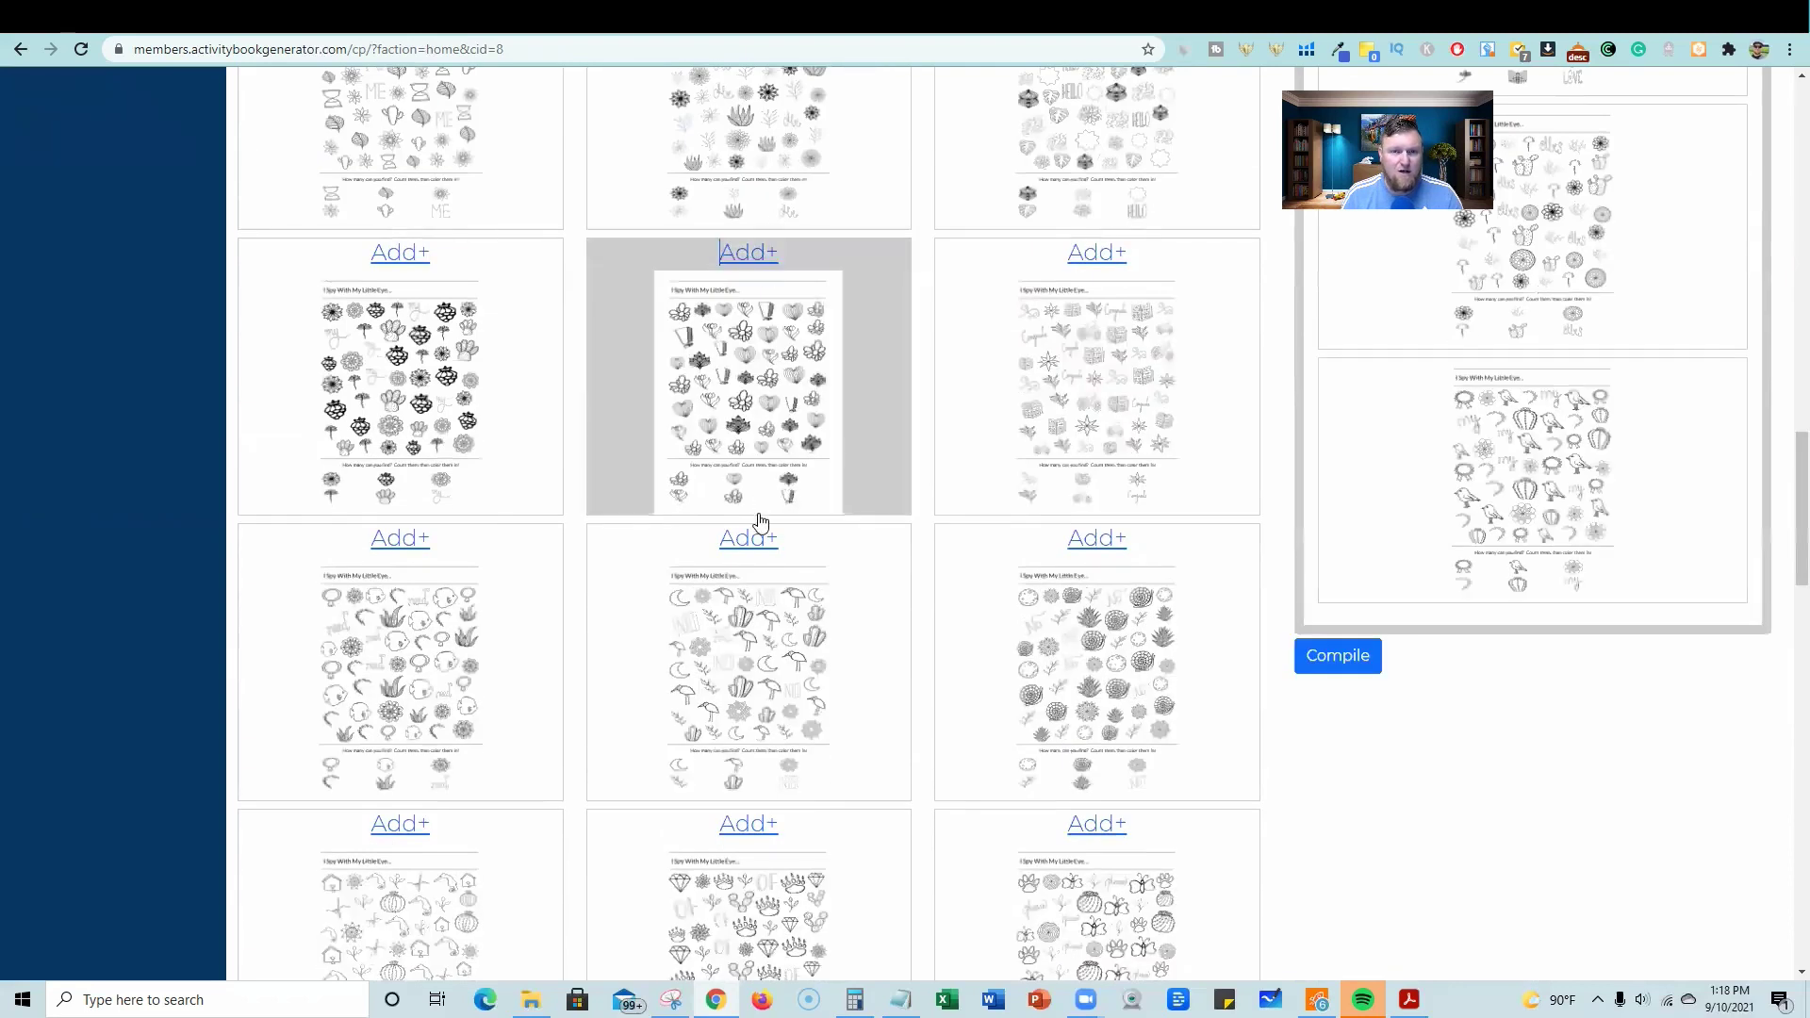
{"action": "left_click", "coordinate": [751, 540]}
{"action": "scroll", "coordinate": [565, 425], "scroll_direction": "down", "scroll_amount": 1}
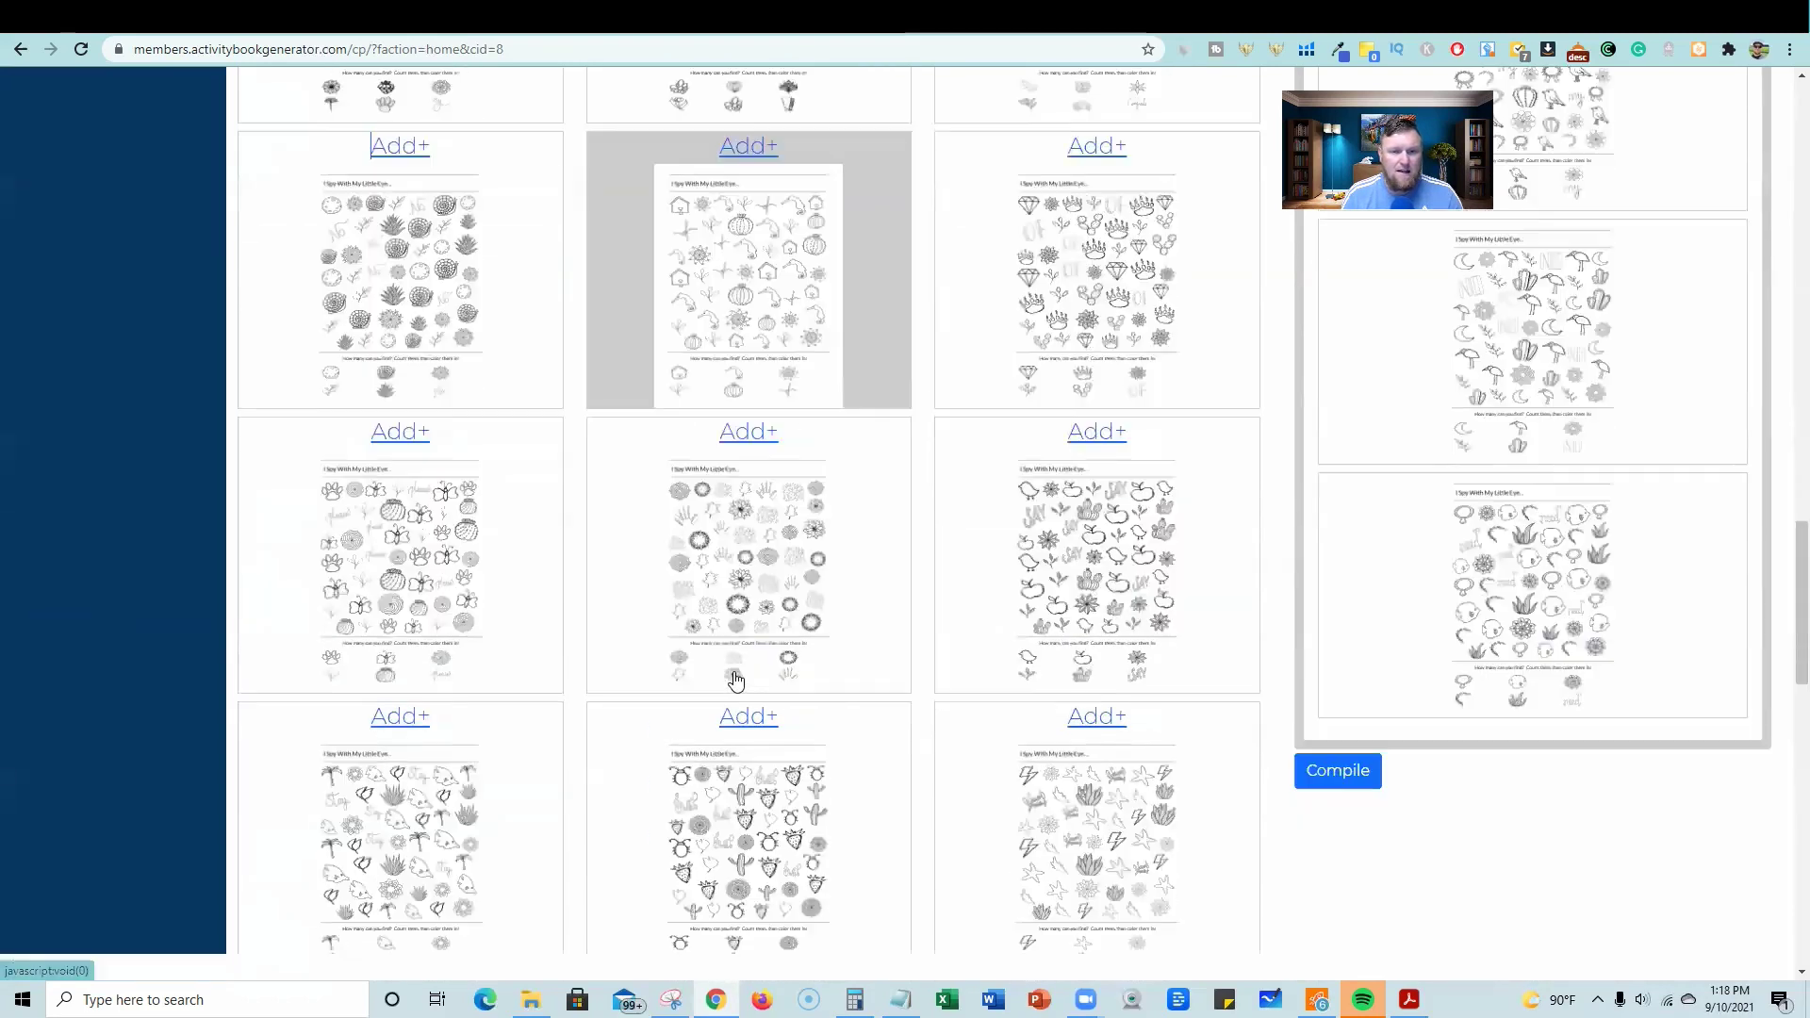
{"action": "scroll", "coordinate": [720, 622], "scroll_direction": "down", "scroll_amount": 1}
{"action": "left_click", "coordinate": [735, 632]}
{"action": "scroll", "coordinate": [873, 708], "scroll_direction": "down", "scroll_amount": 5}
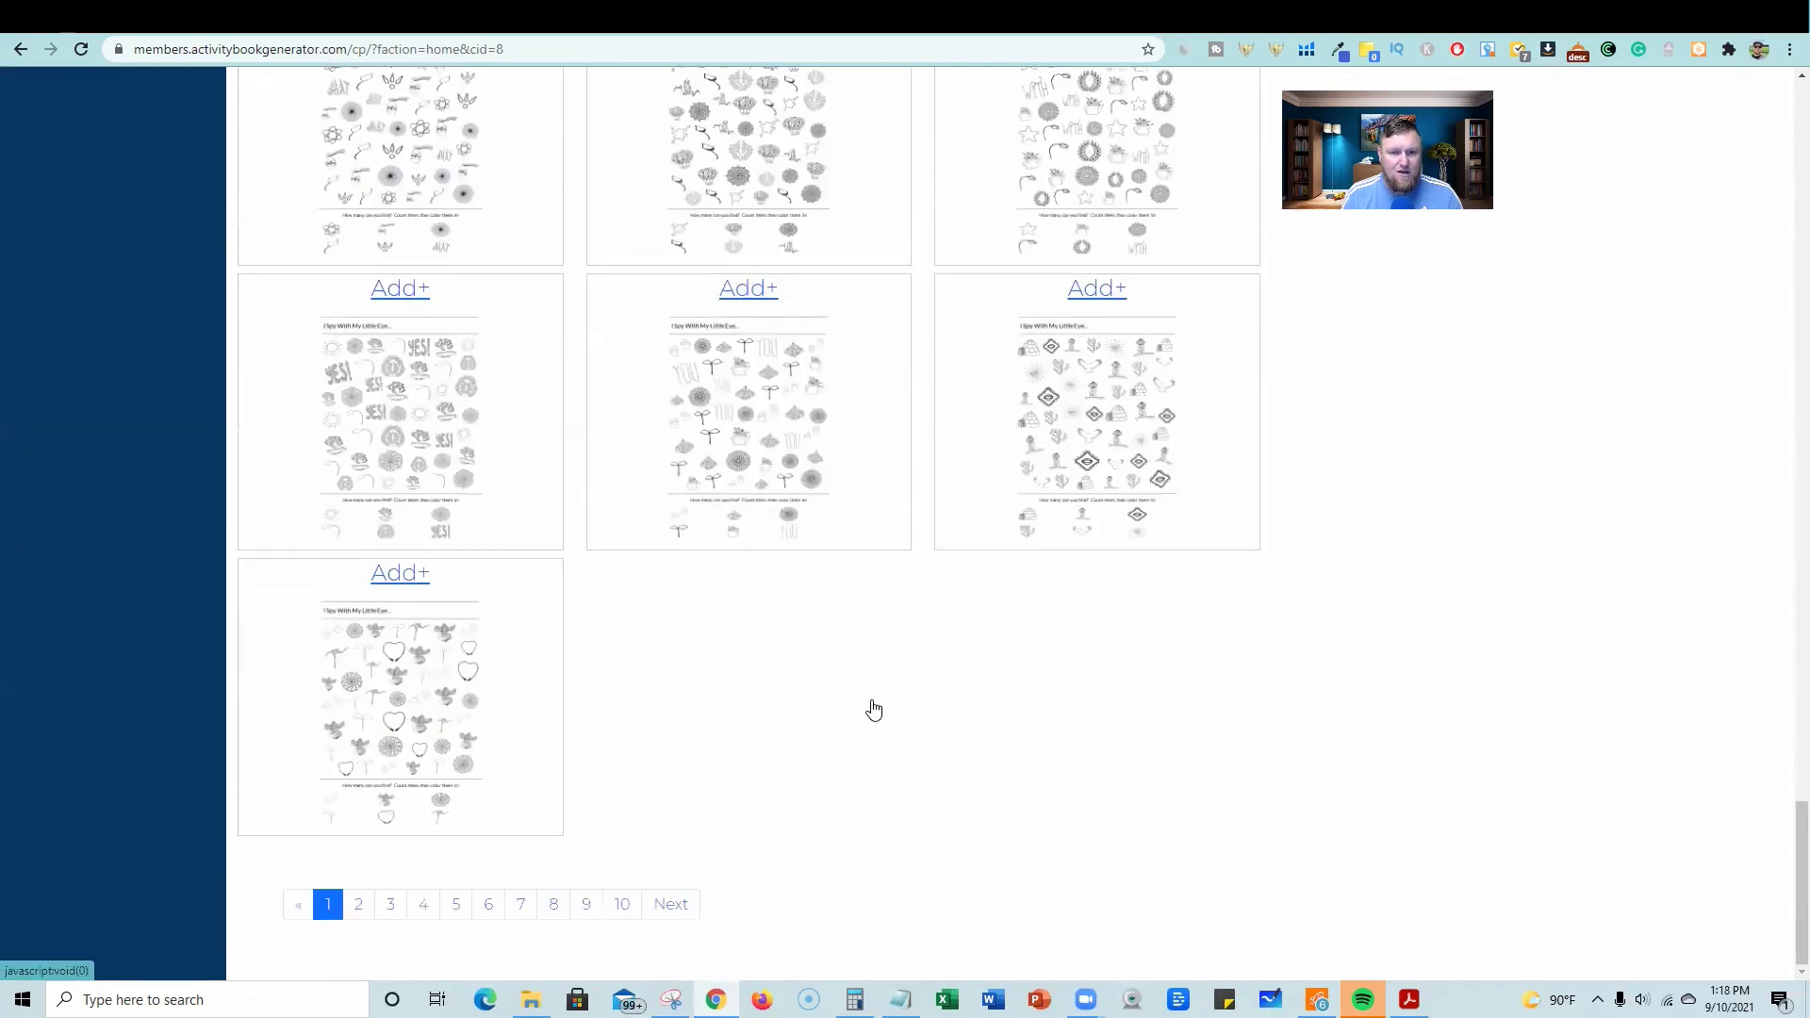
{"action": "left_click", "coordinate": [423, 912]}
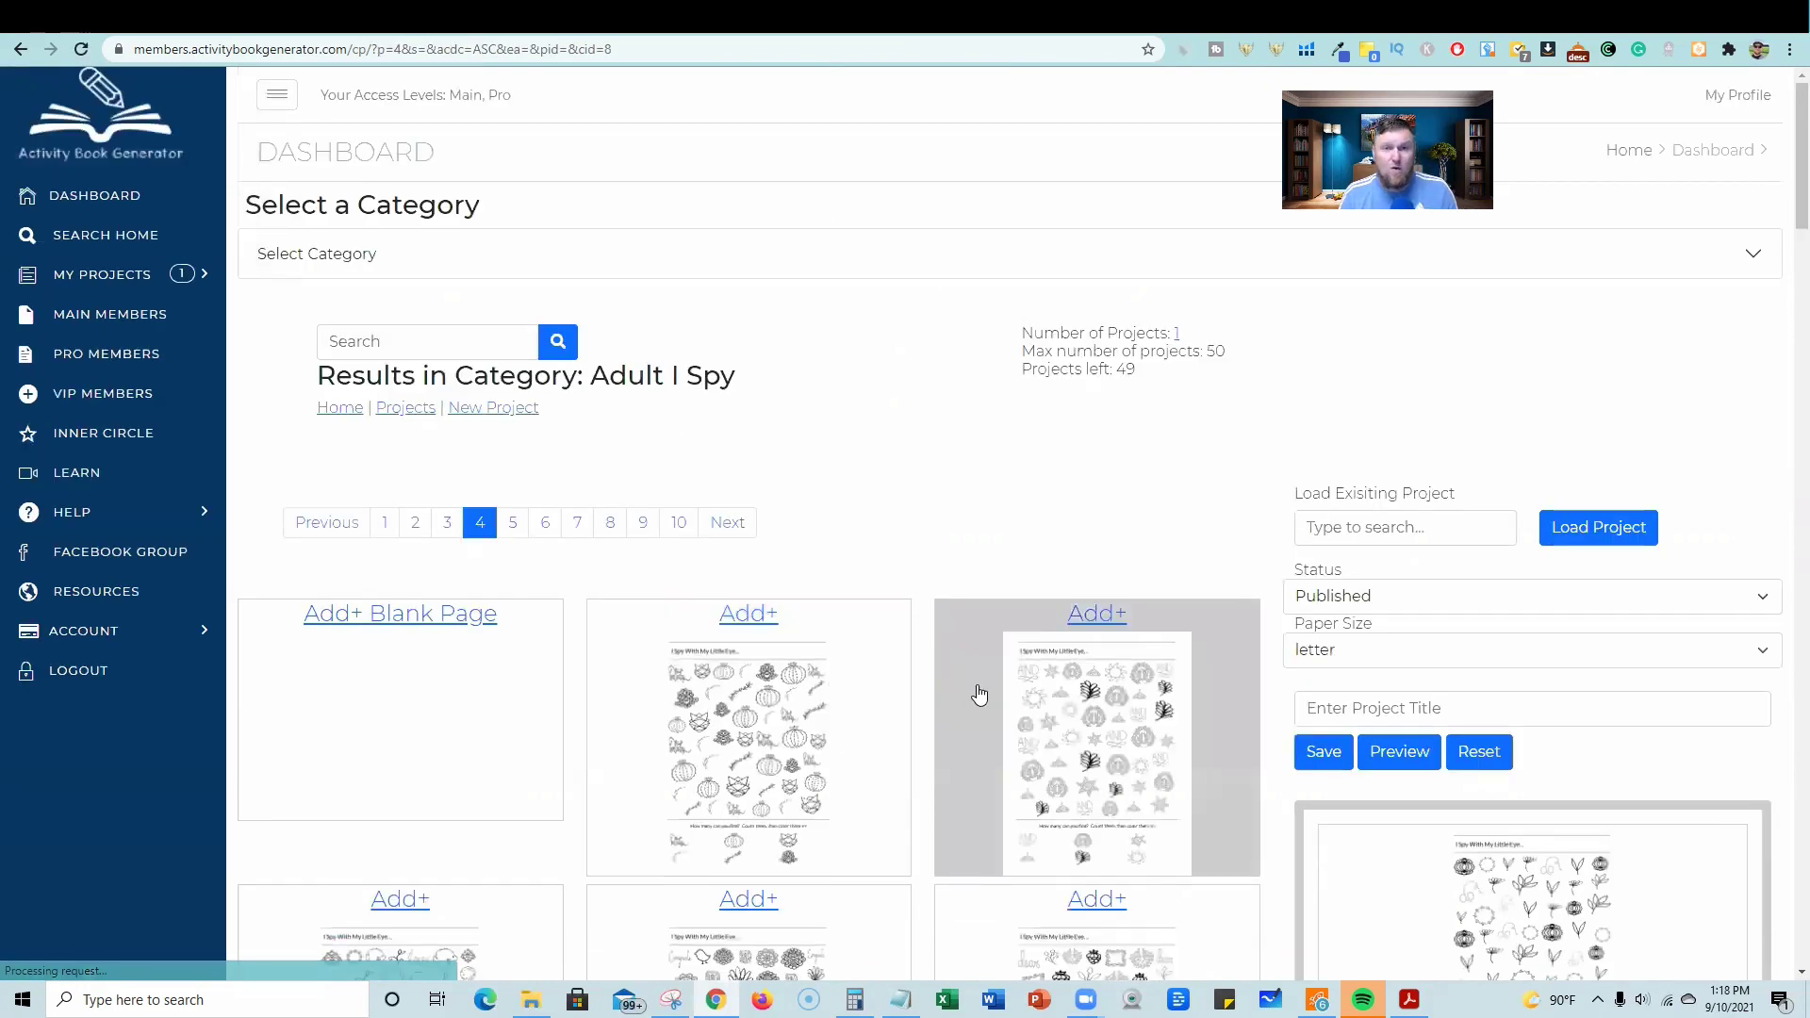
{"action": "scroll", "coordinate": [983, 686], "scroll_direction": "down", "scroll_amount": 3}
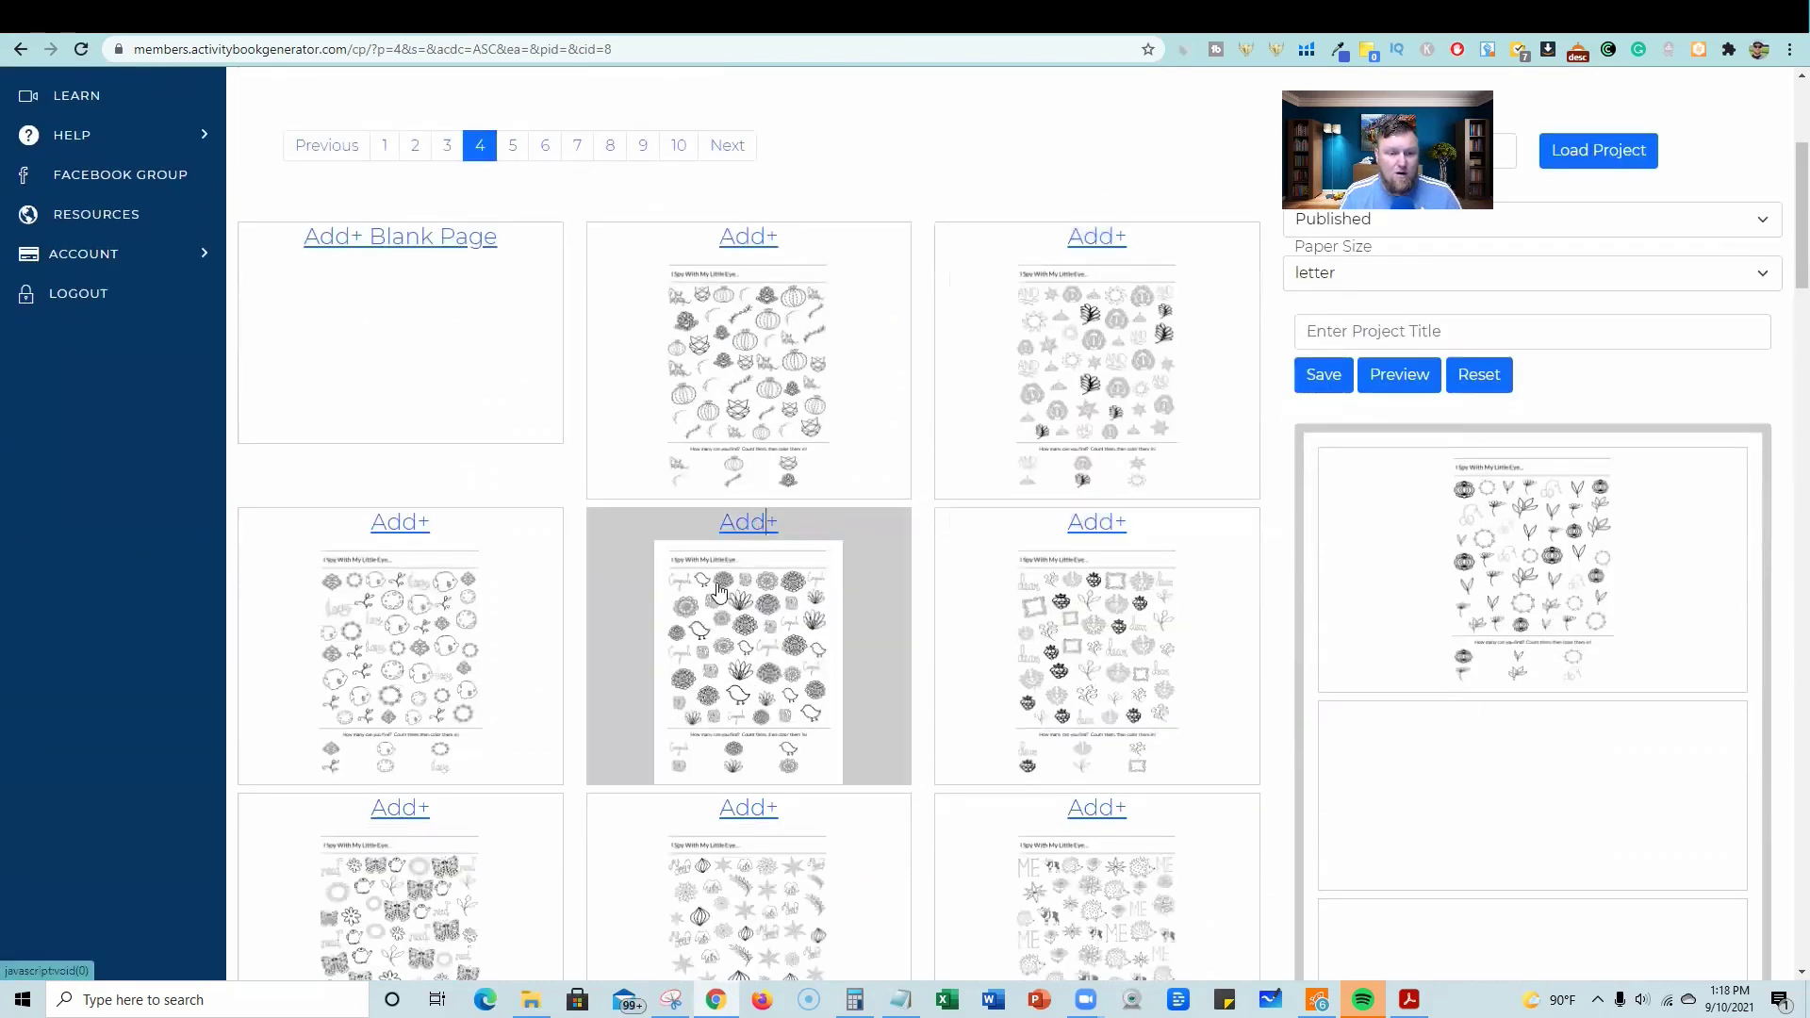
{"action": "scroll", "coordinate": [753, 660], "scroll_direction": "down", "scroll_amount": 5}
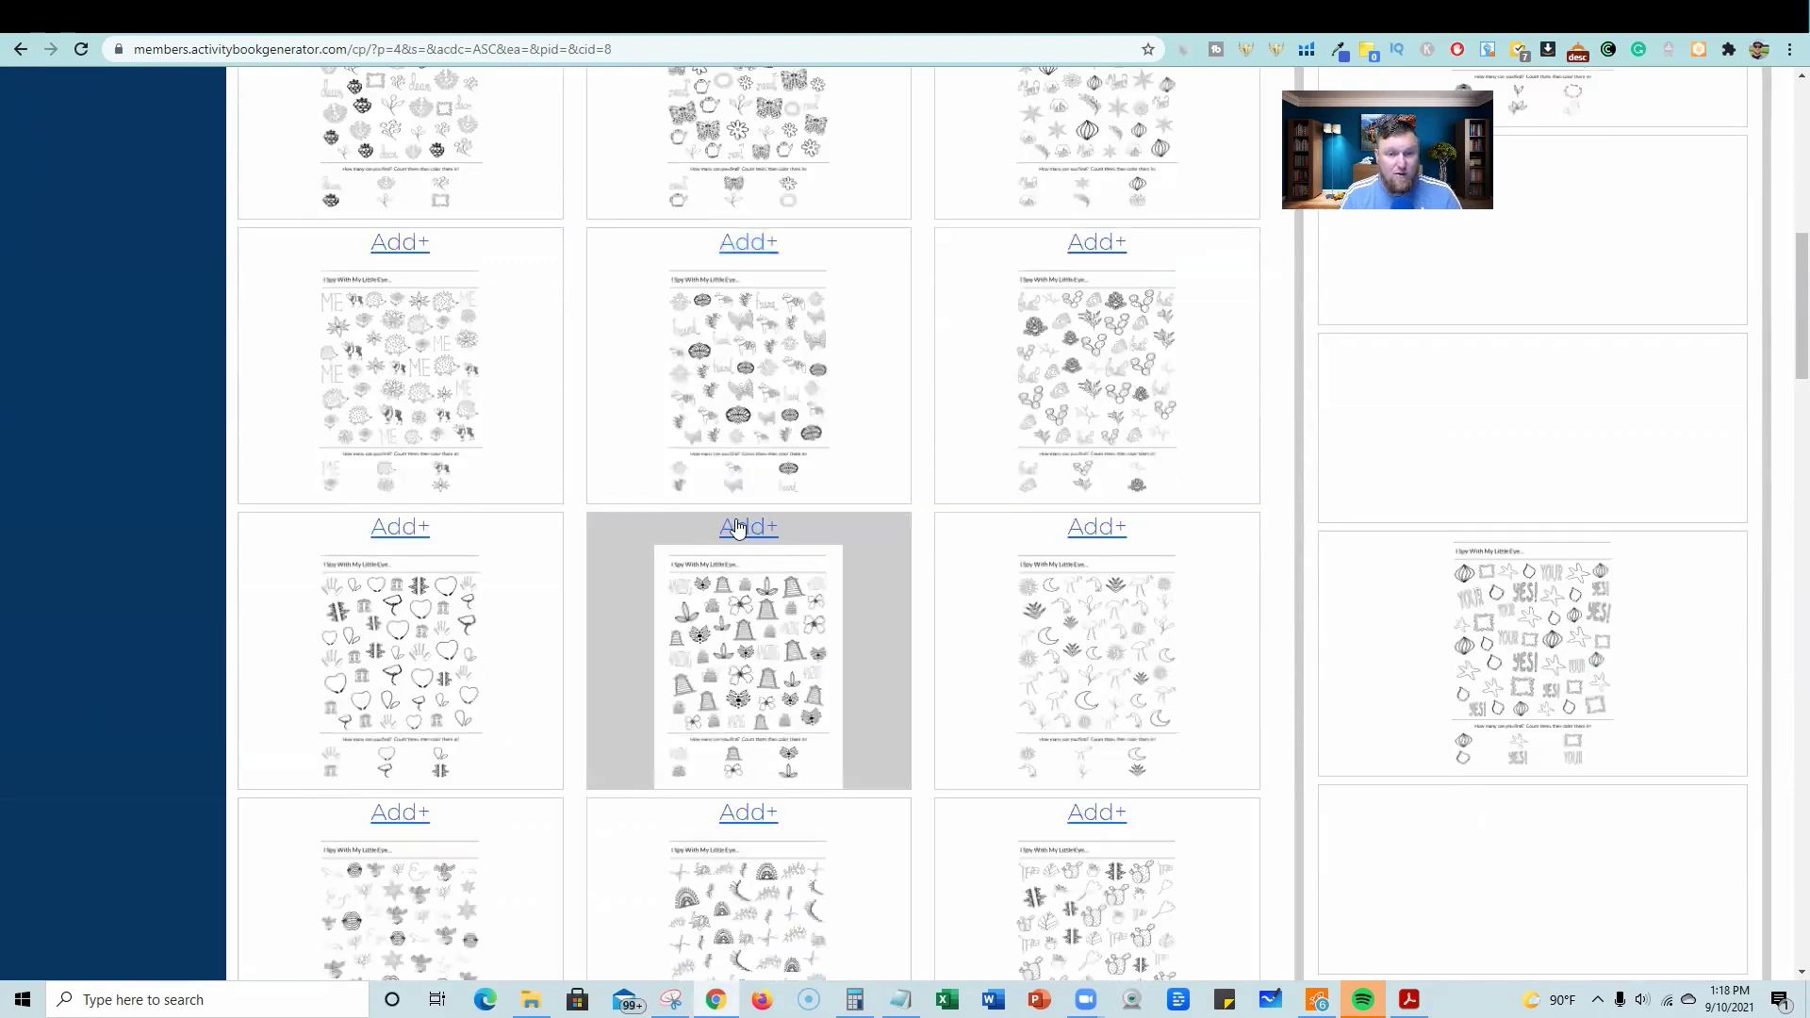
{"action": "scroll", "coordinate": [1524, 655], "scroll_direction": "down", "scroll_amount": 4}
{"action": "scroll", "coordinate": [1635, 736], "scroll_direction": "down", "scroll_amount": 2}
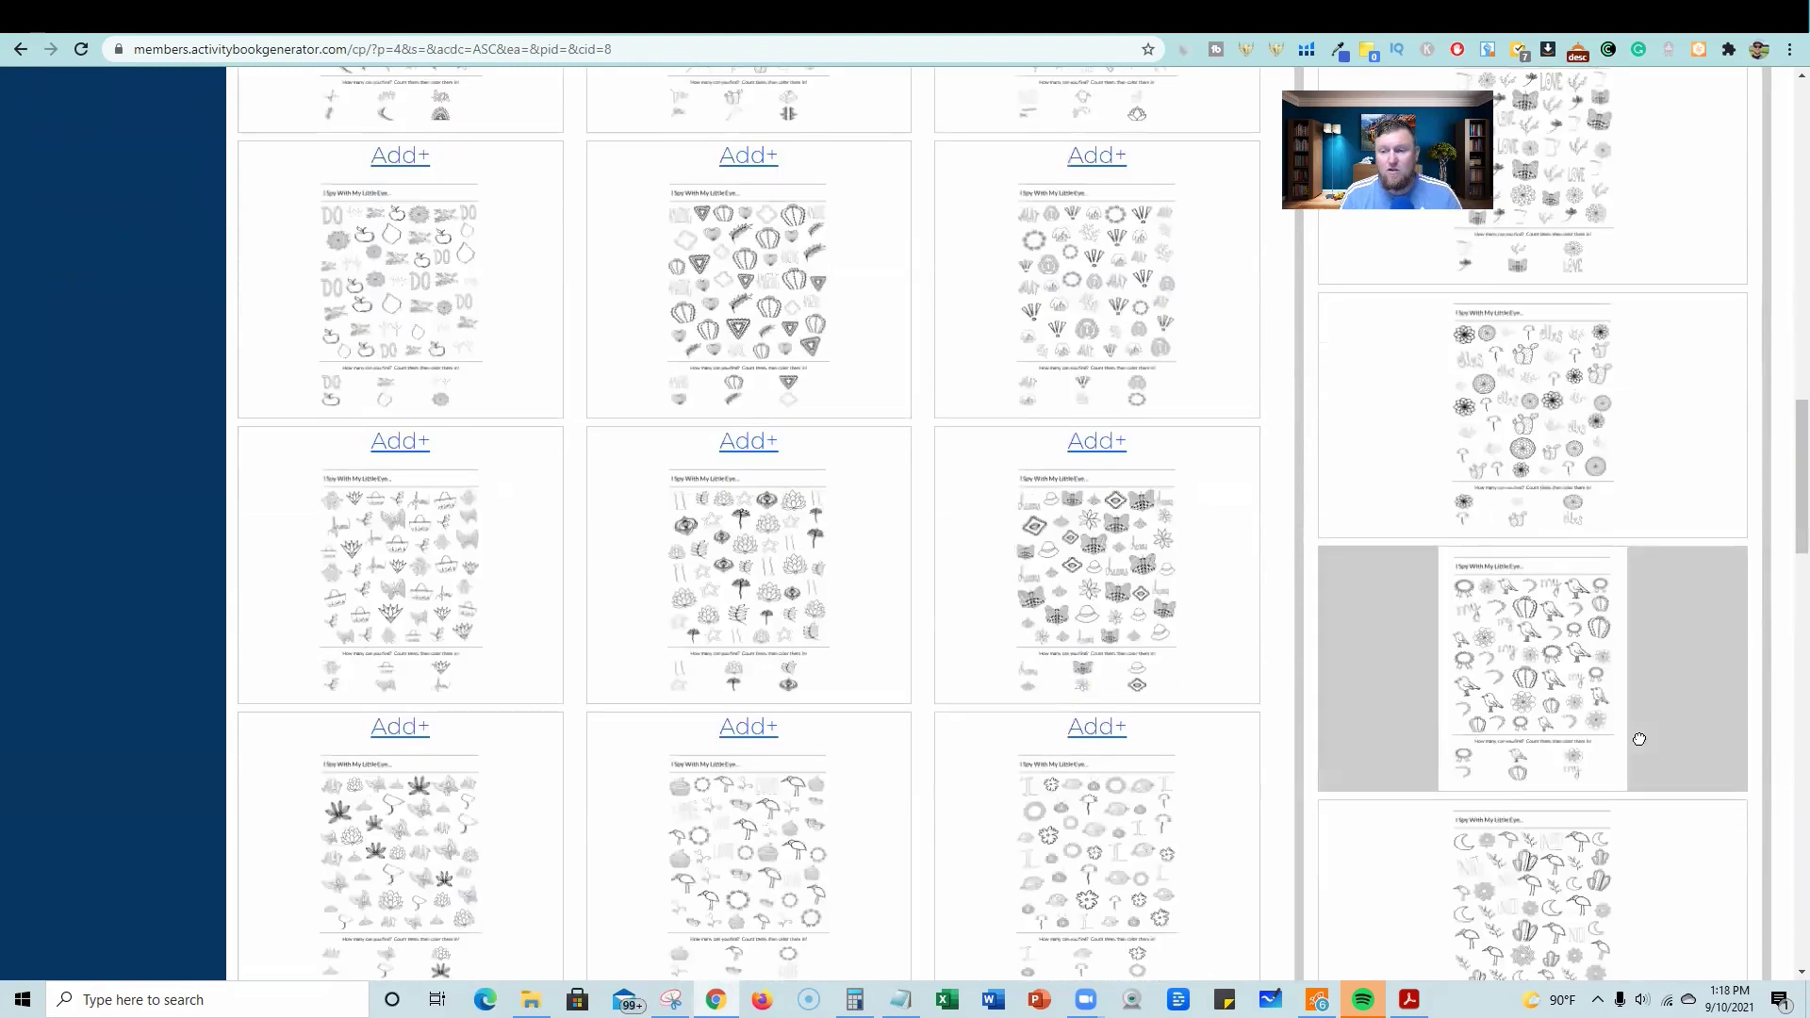
{"action": "scroll", "coordinate": [1640, 735], "scroll_direction": "up", "scroll_amount": 10}
{"action": "scroll", "coordinate": [1640, 735], "scroll_direction": "up", "scroll_amount": 3}
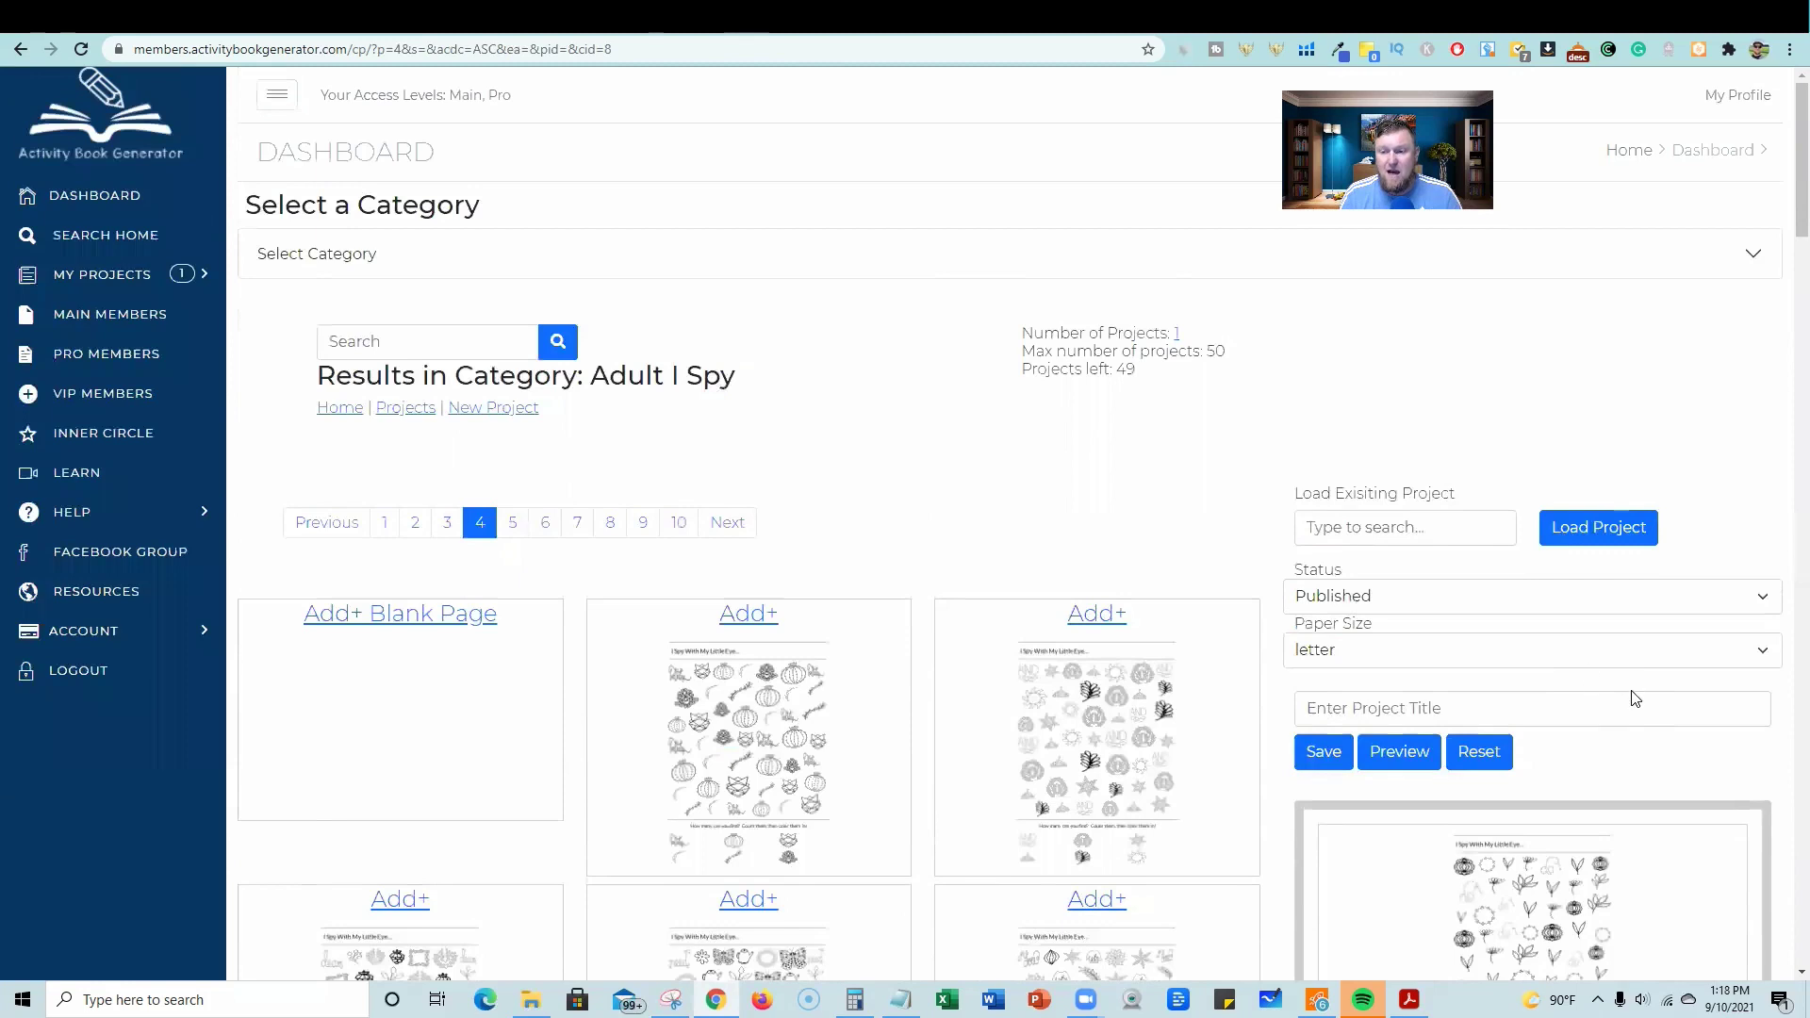
- Save the project under the title "i spy book"
{"action": "left_click", "coordinate": [1326, 753]}
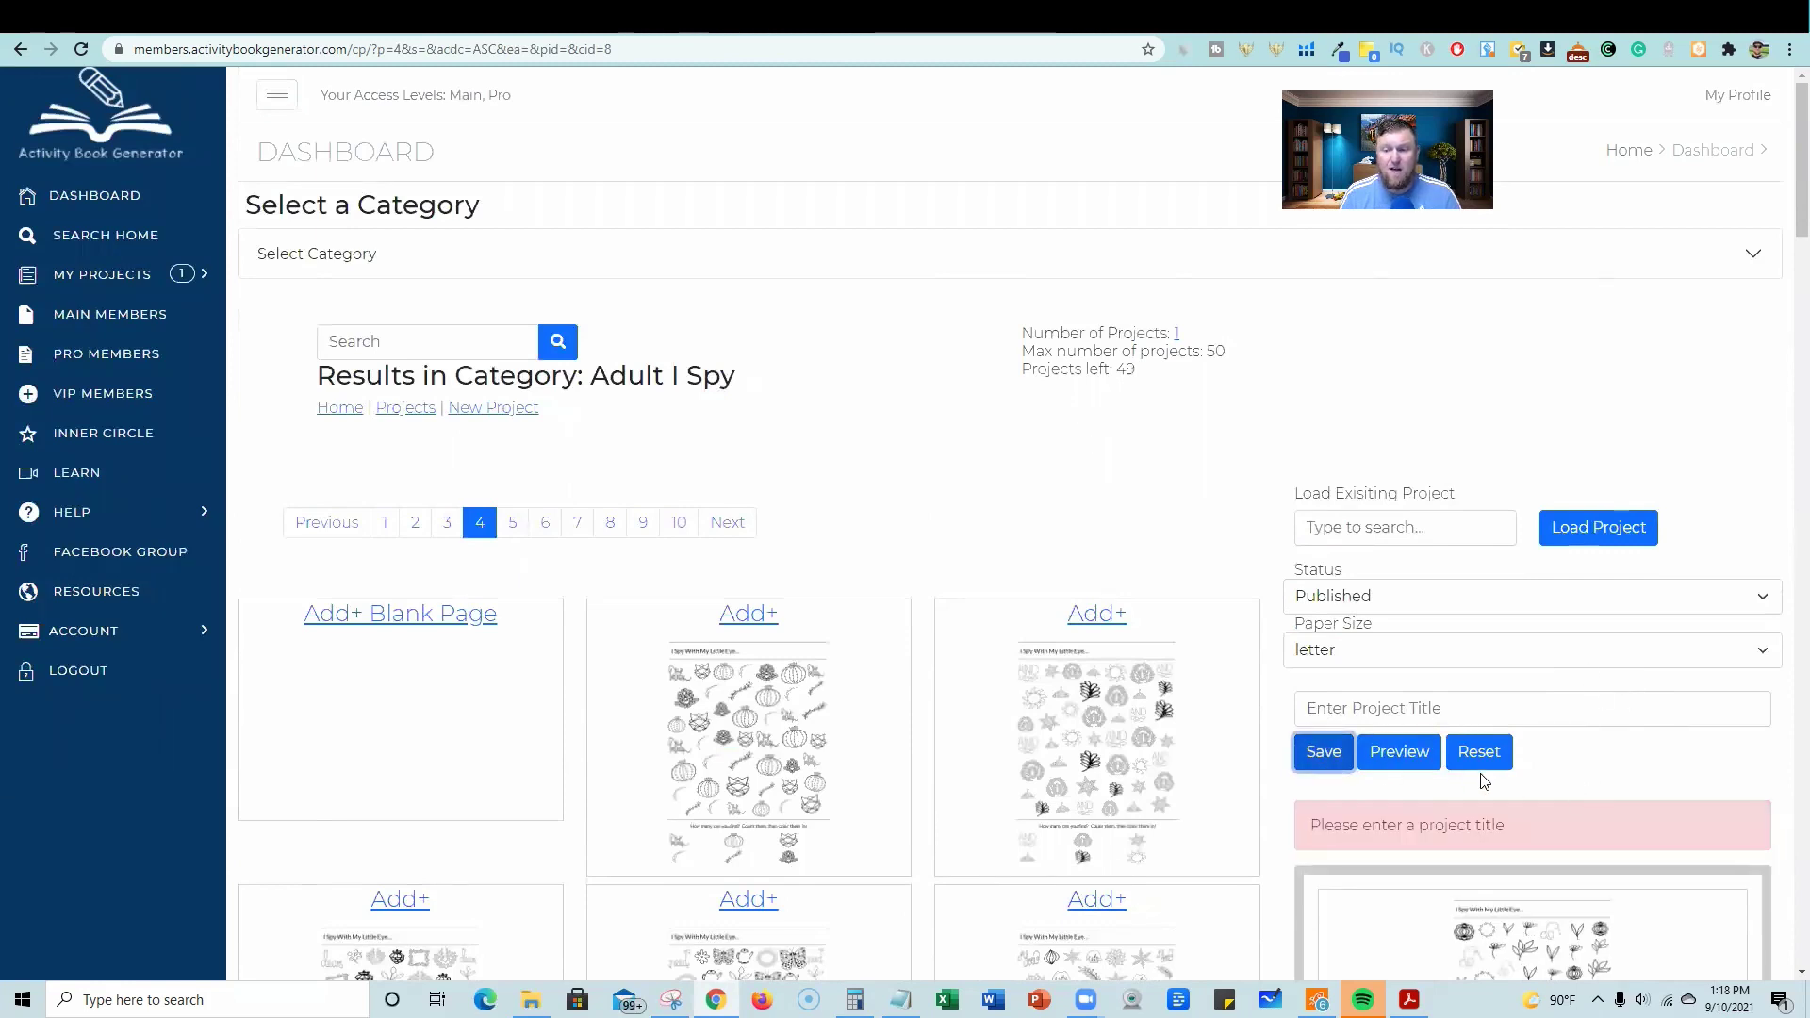
{"action": "left_click", "coordinate": [1413, 699]}
{"action": "type", "text": "kids coloring book"}
{"action": "left_click", "coordinate": [1400, 751]}
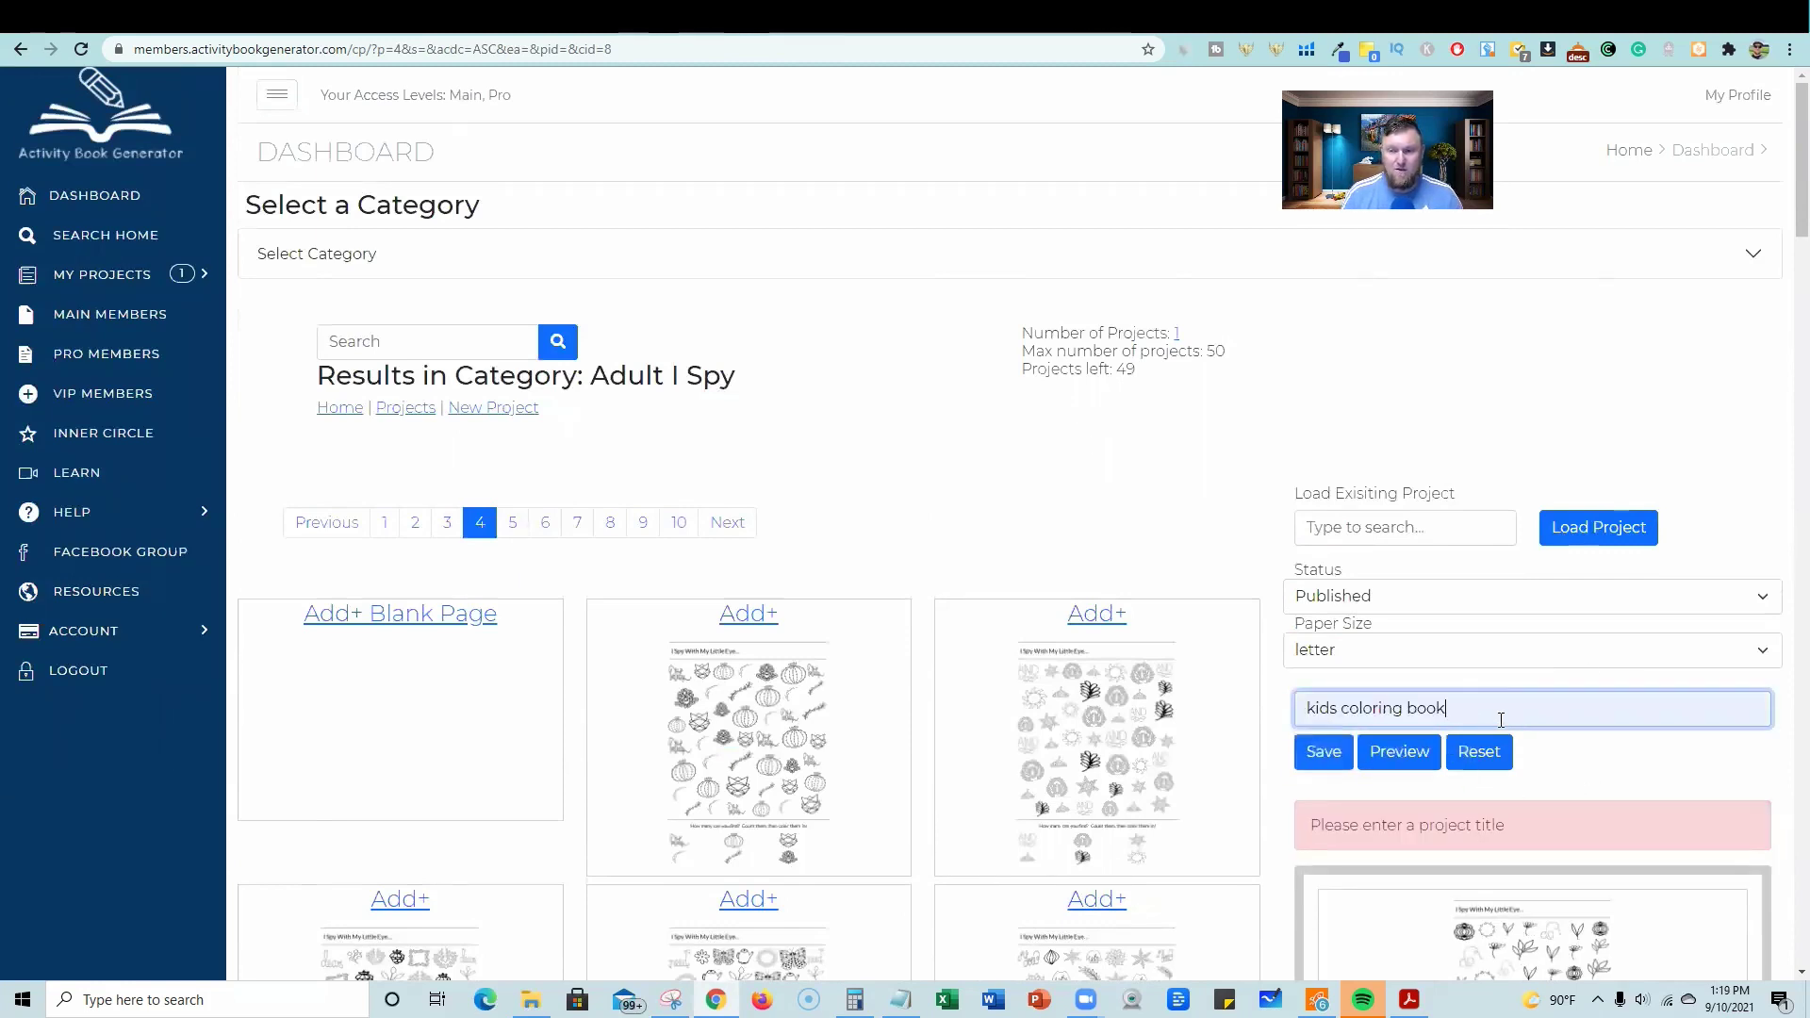
{"action": "left_click_drag", "start_coordinate": [1499, 719], "coordinate": [1209, 723]}
{"action": "type", "text": "I"}
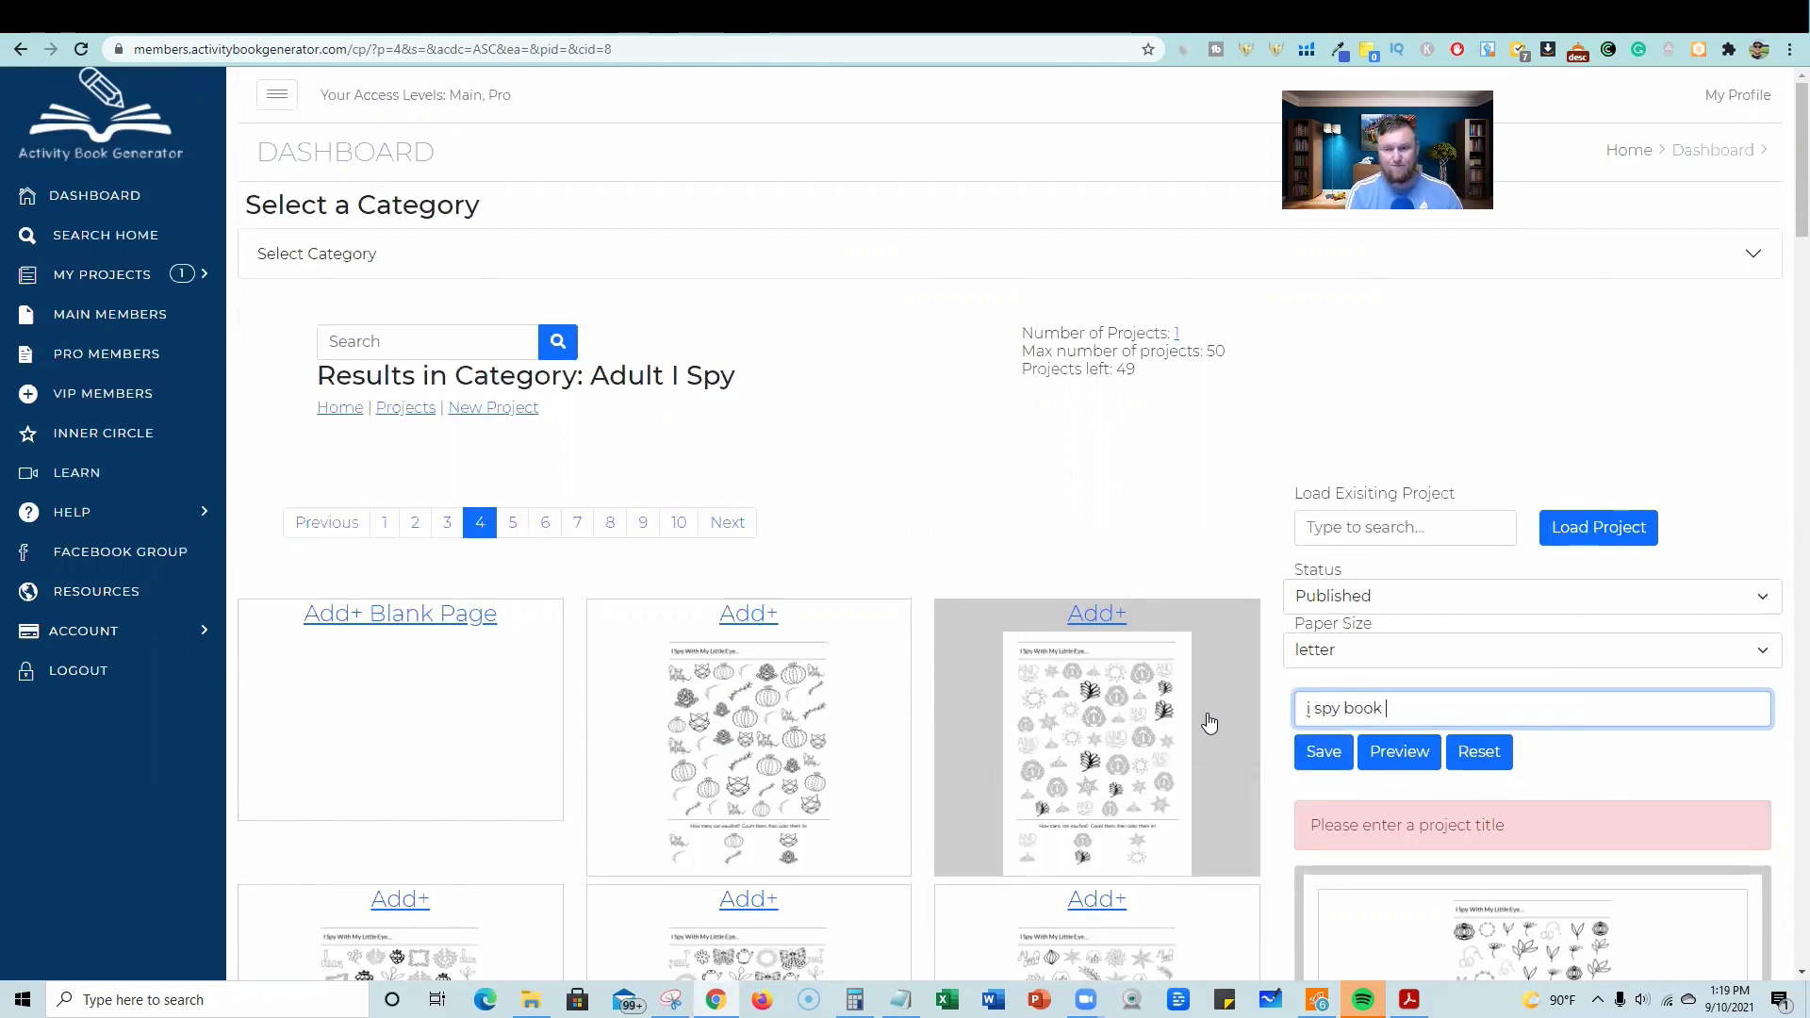
{"action": "left_click", "coordinate": [1315, 750]}
{"action": "scroll", "coordinate": [1531, 725], "scroll_direction": "down", "scroll_amount": 1}
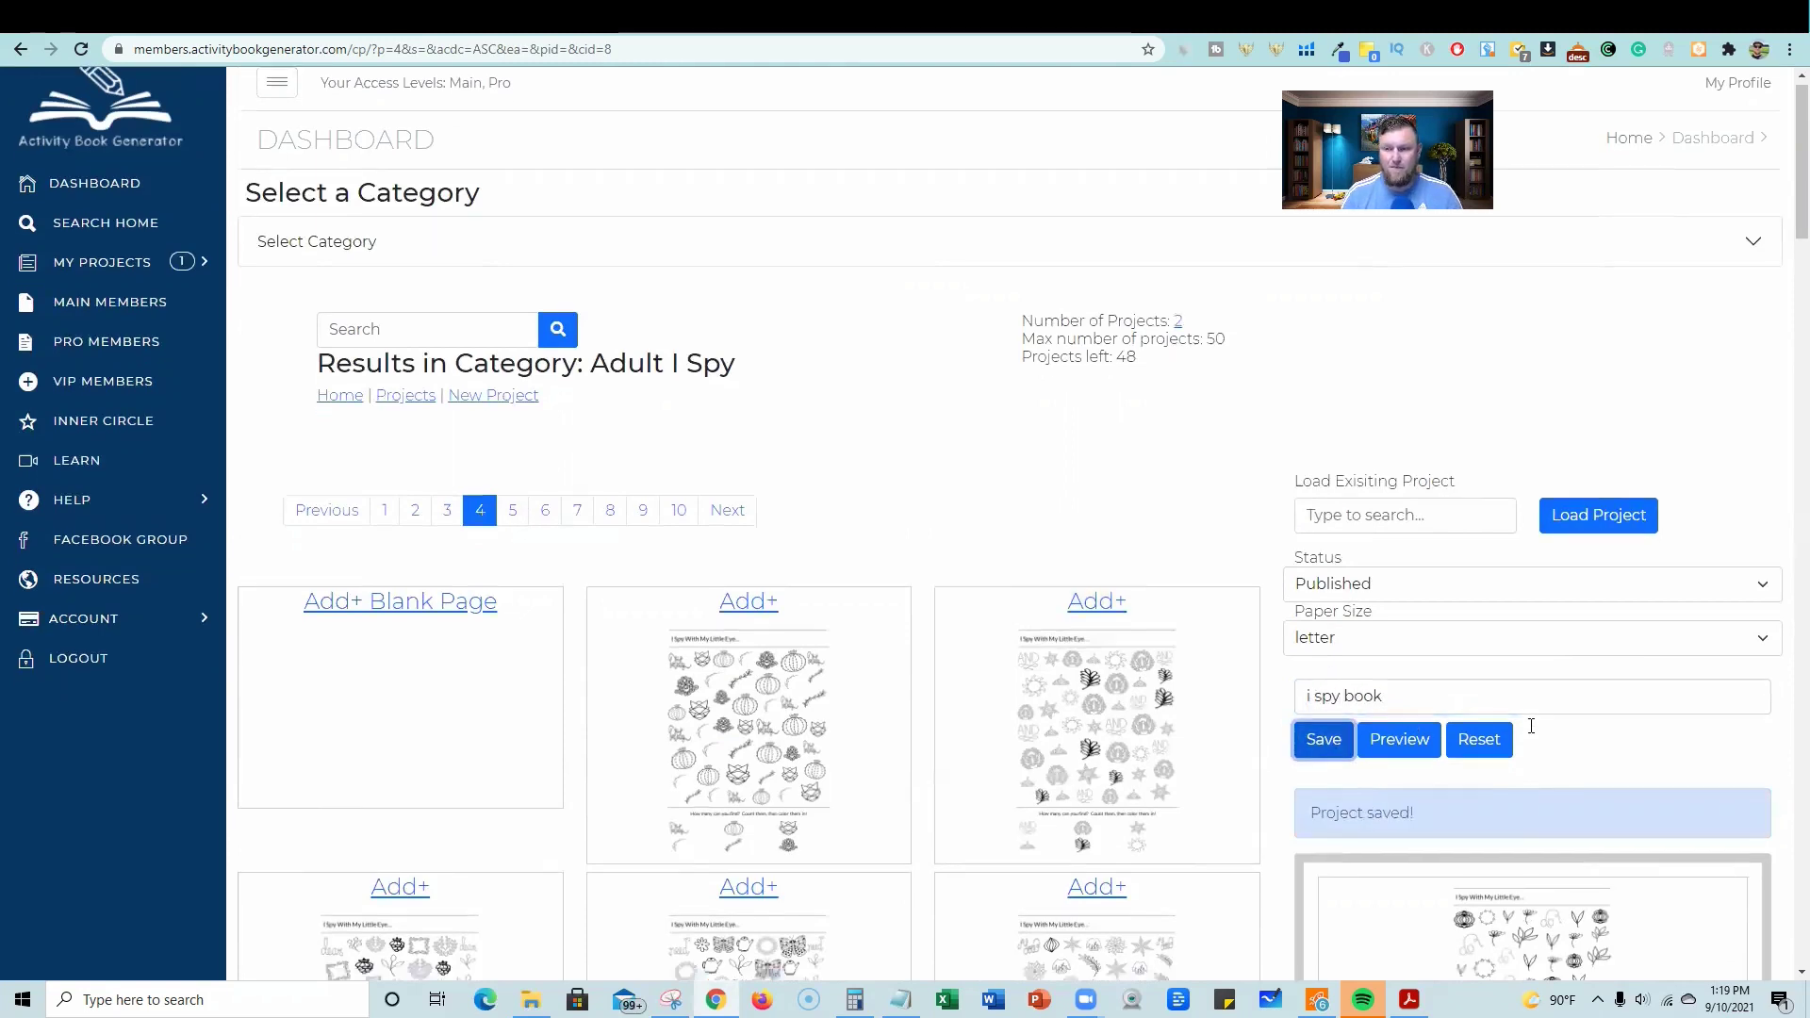
{"action": "scroll", "coordinate": [1529, 724], "scroll_direction": "down", "scroll_amount": 5}
{"action": "scroll", "coordinate": [1530, 725], "scroll_direction": "down", "scroll_amount": 5}
{"action": "scroll", "coordinate": [1532, 729], "scroll_direction": "down", "scroll_amount": 5}
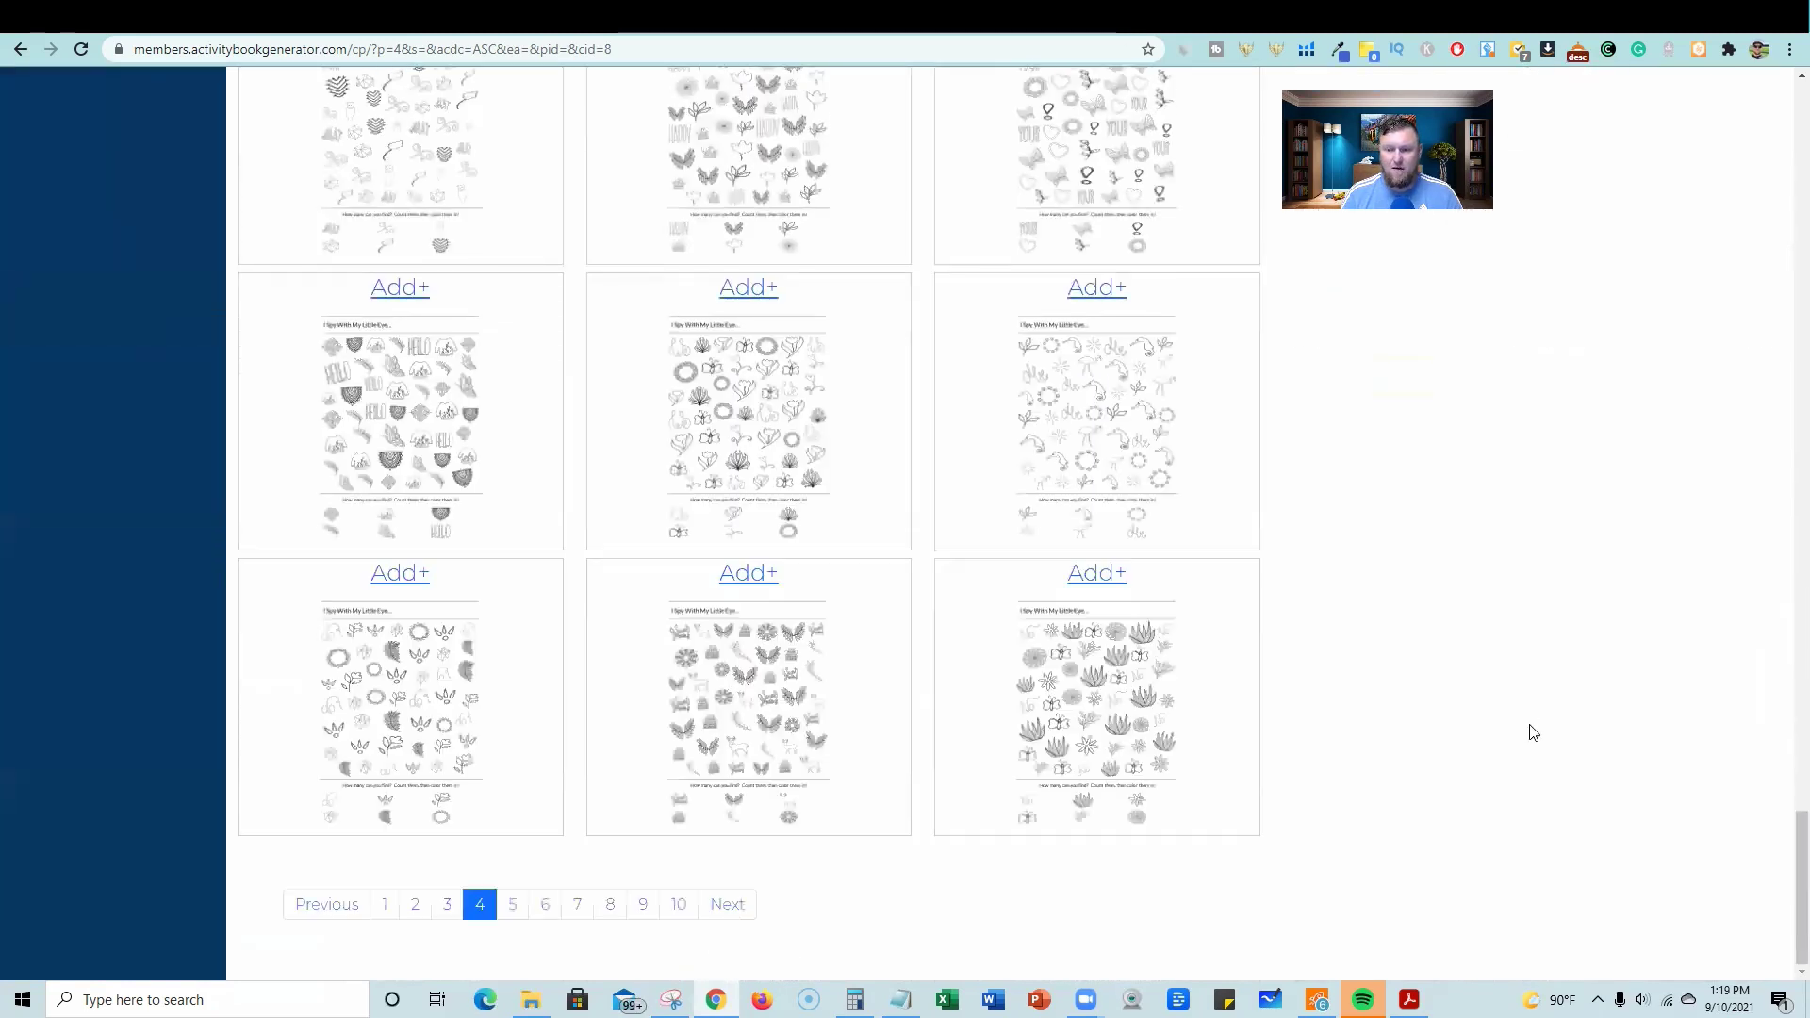
{"action": "scroll", "coordinate": [1524, 739], "scroll_direction": "up", "scroll_amount": 5}
{"action": "scroll", "coordinate": [1524, 740], "scroll_direction": "up", "scroll_amount": 1}
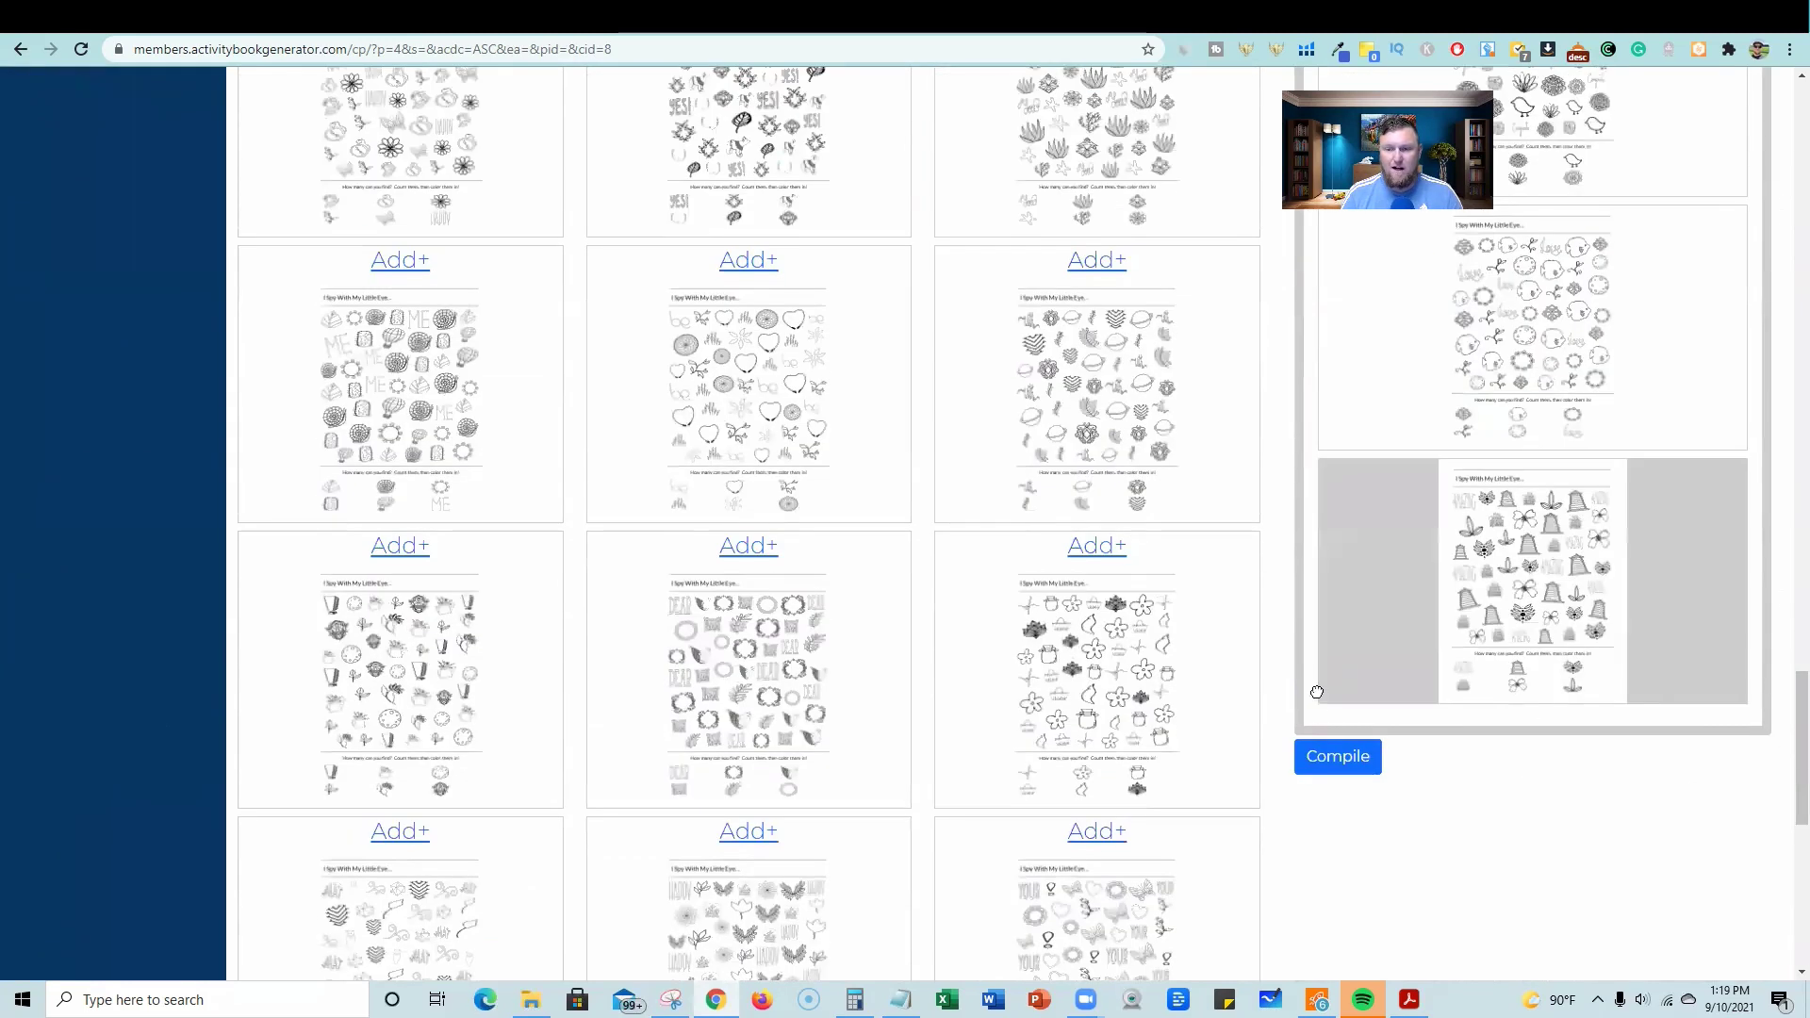
- Compile the chosen pages into a PDF and open the downloaded file
{"action": "left_click", "coordinate": [1353, 760]}
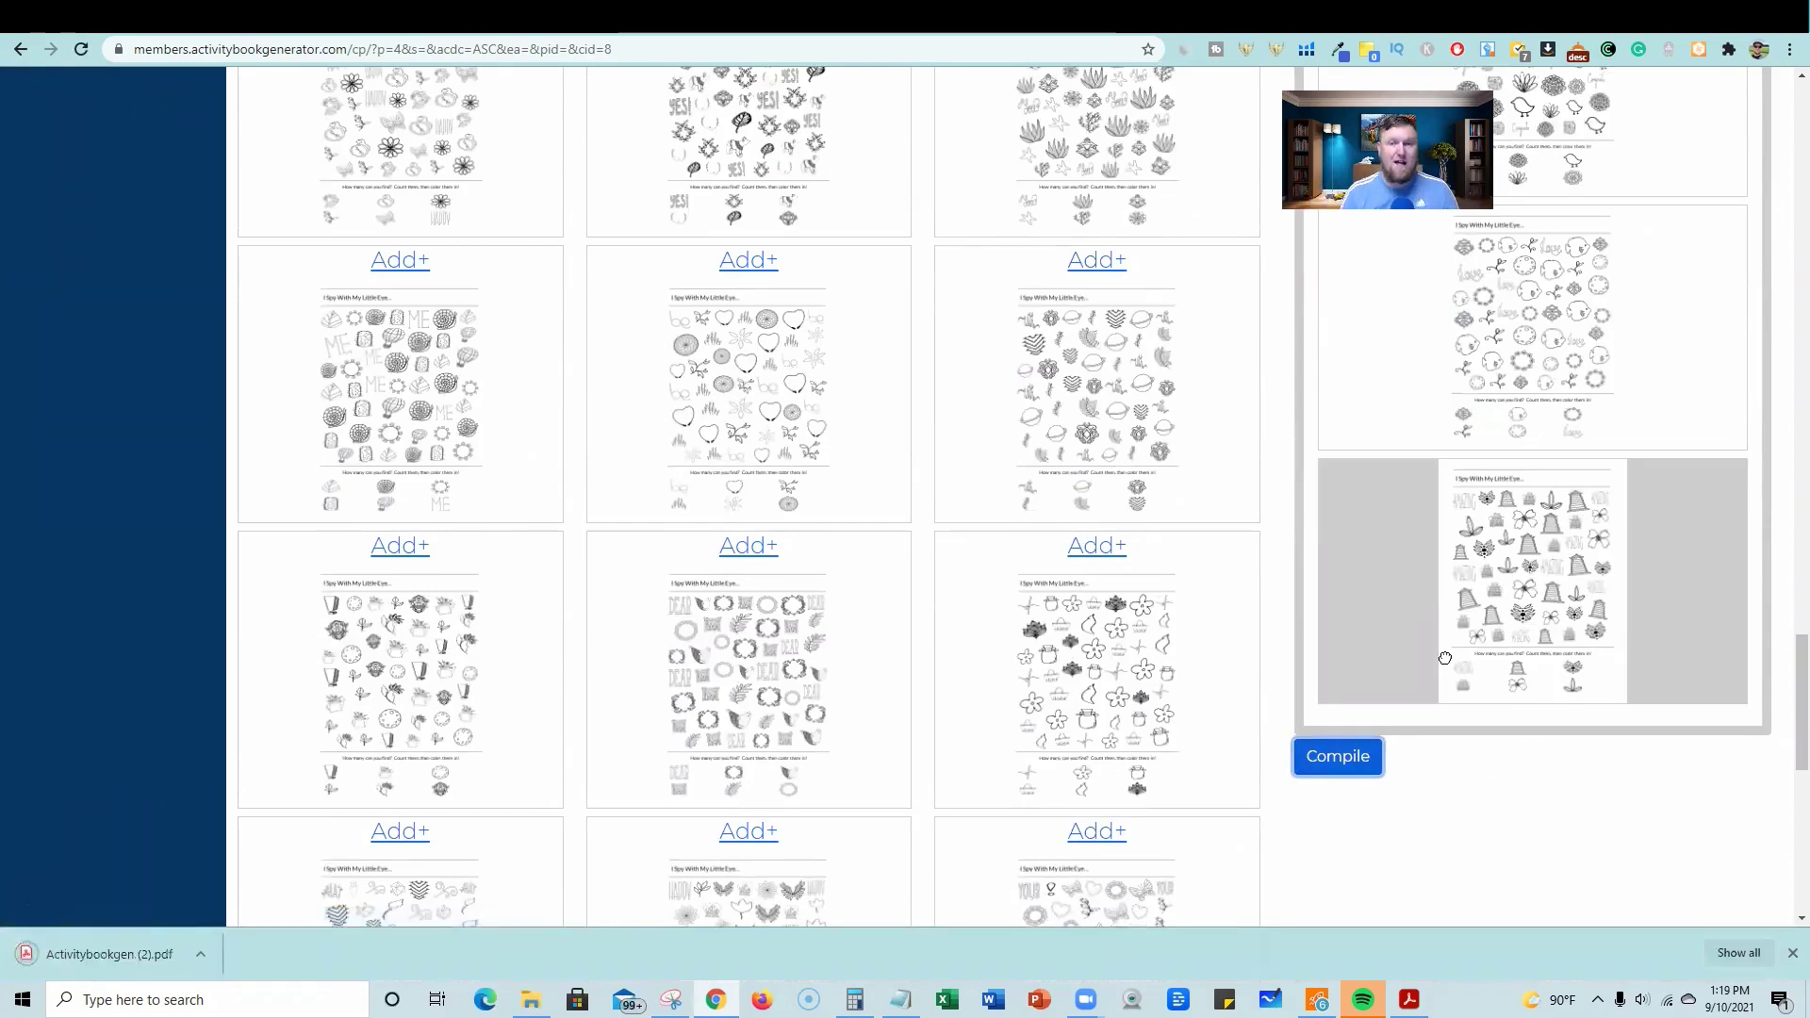
{"action": "left_click", "coordinate": [120, 951]}
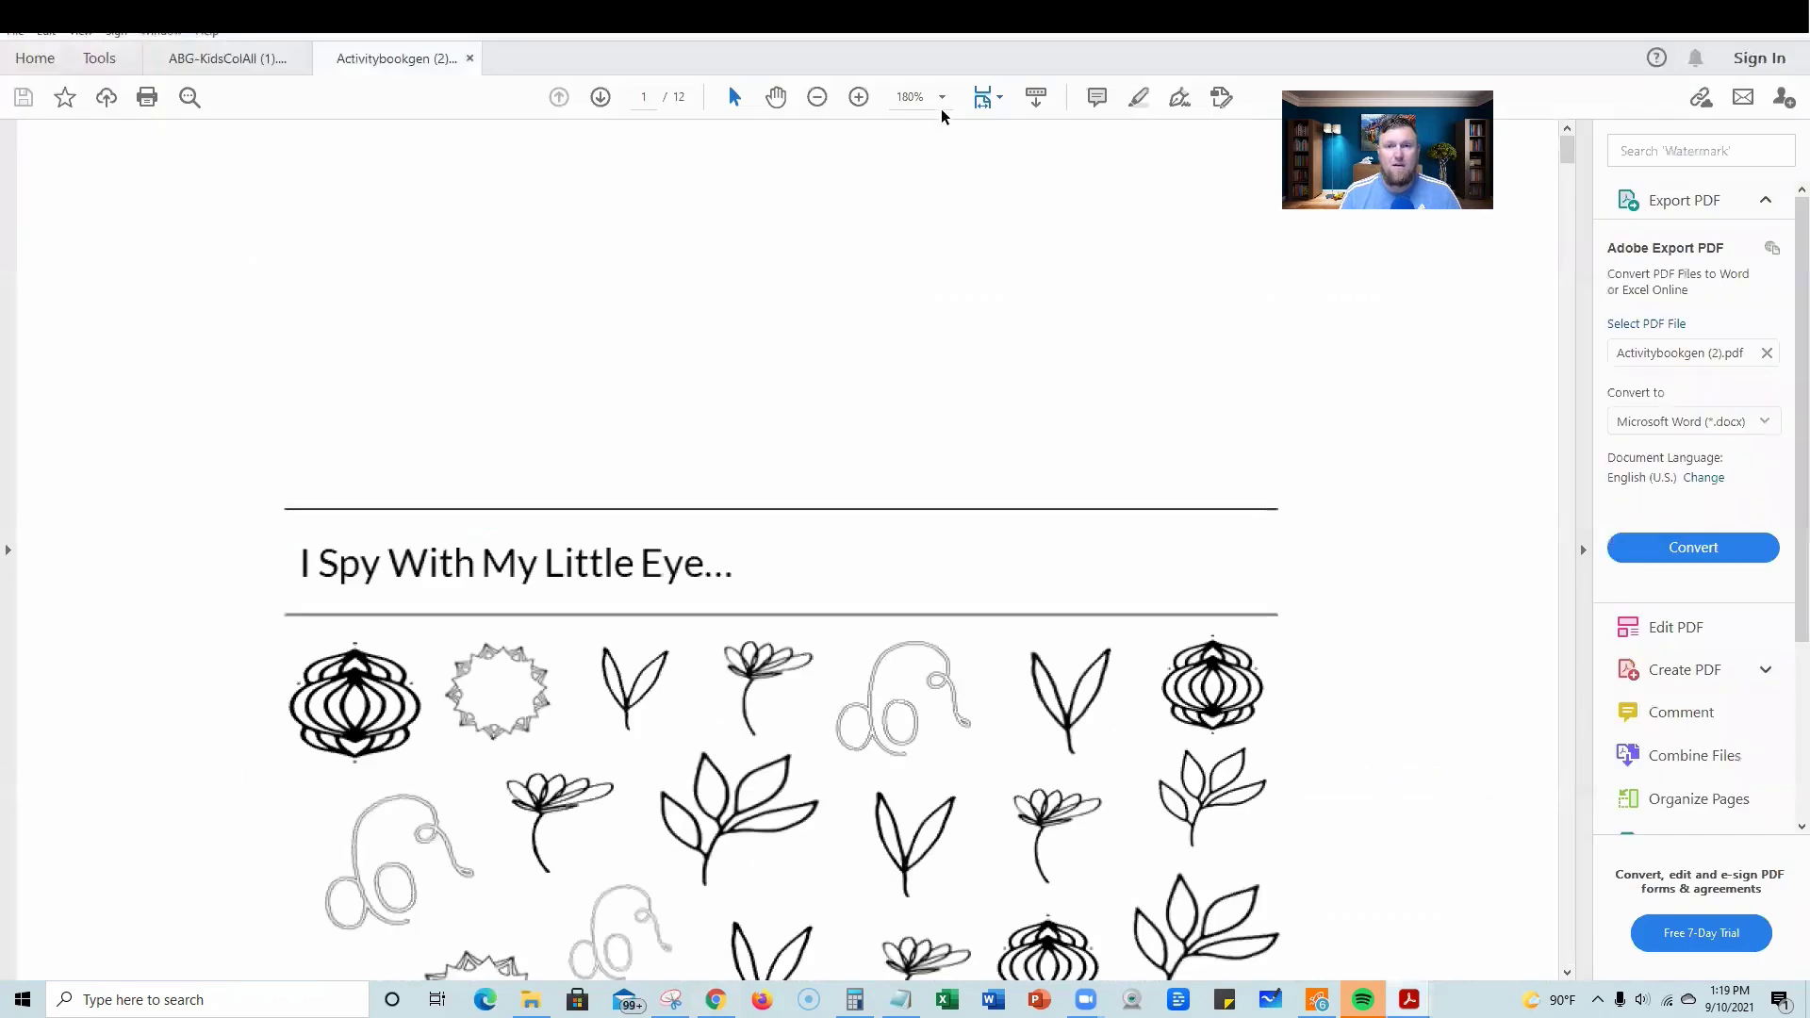
- View the compiled 12-page I Spy PDF at 100% zoom in Acrobat
{"action": "left_click", "coordinate": [940, 99]}
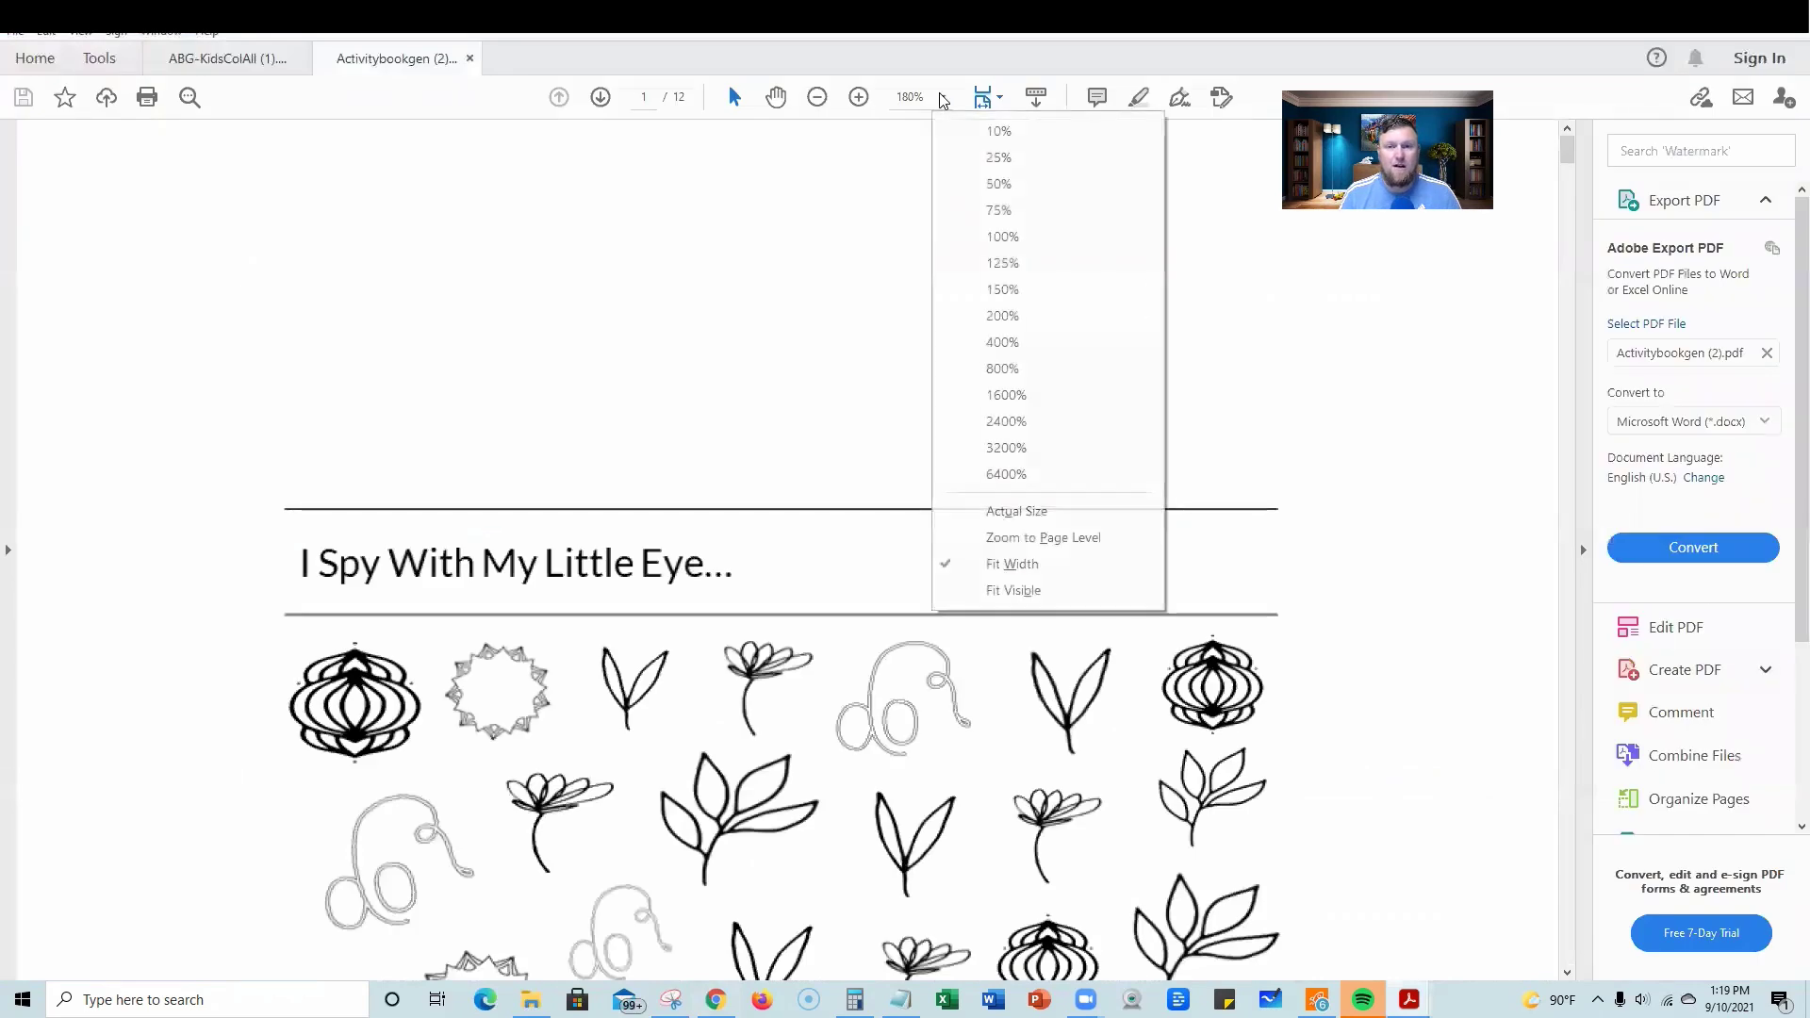
{"action": "left_click", "coordinate": [999, 238]}
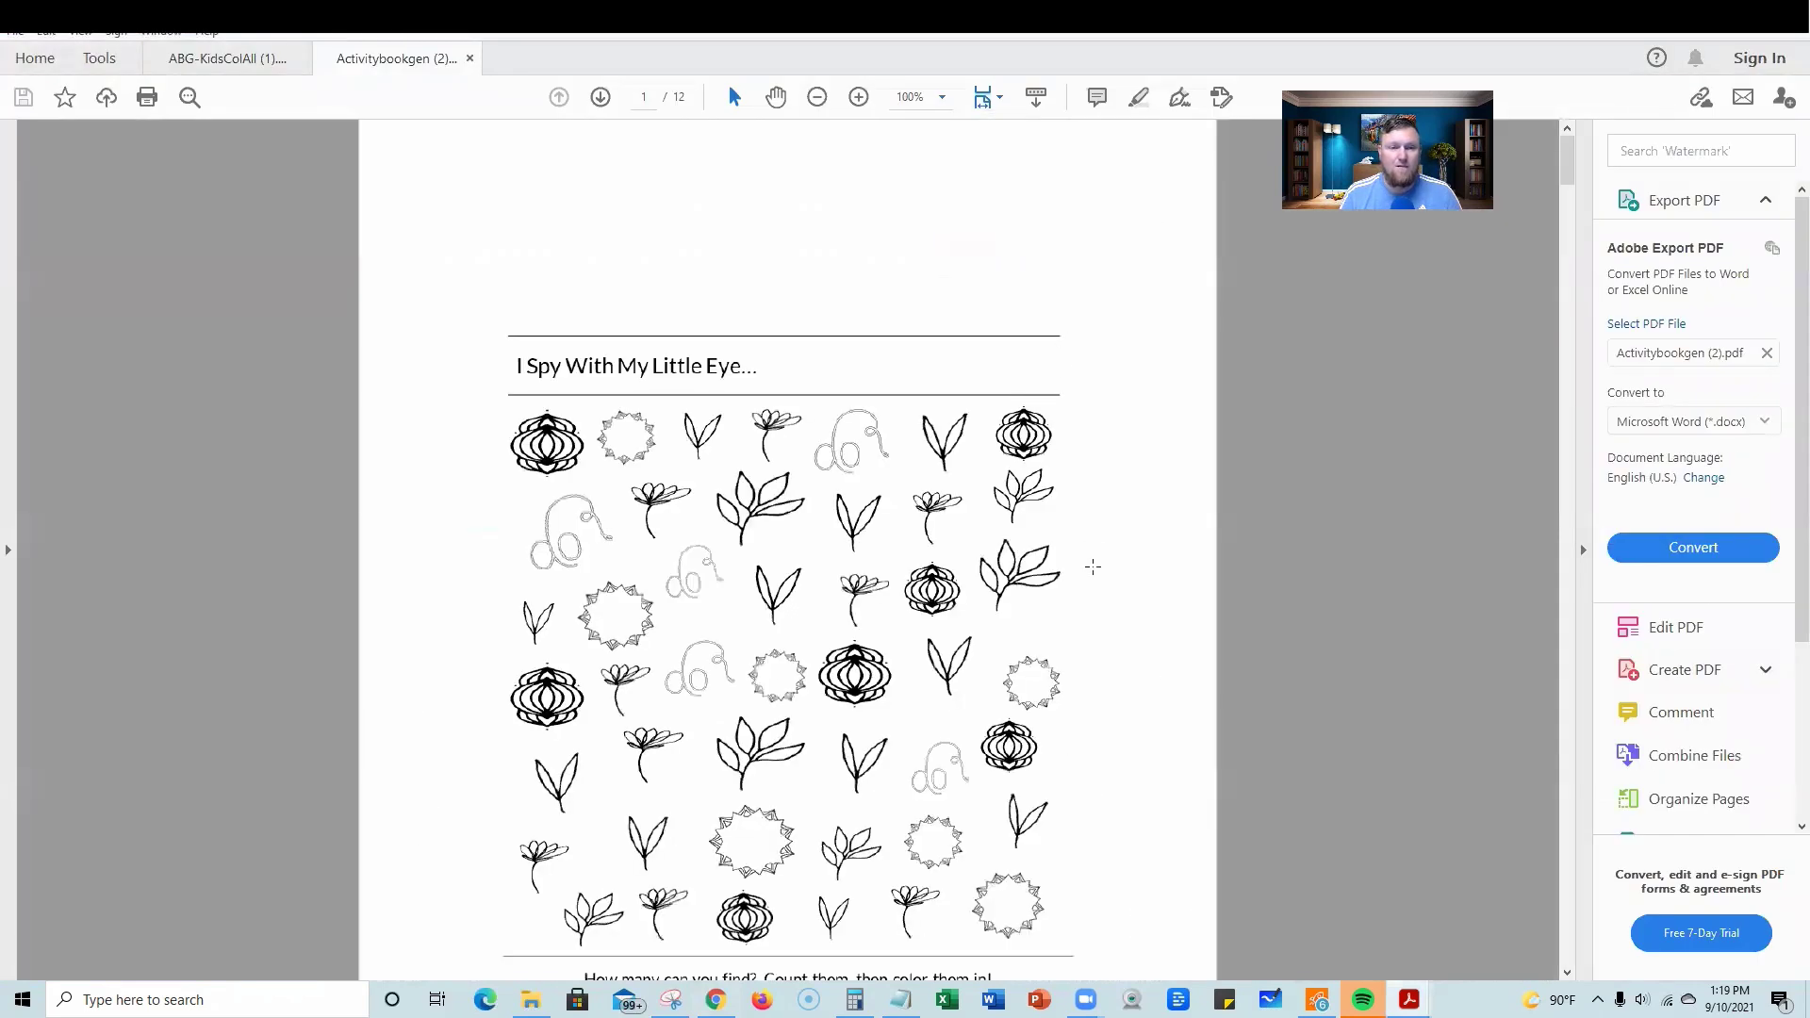
{"action": "scroll", "coordinate": [1097, 572], "scroll_direction": "down", "scroll_amount": 3}
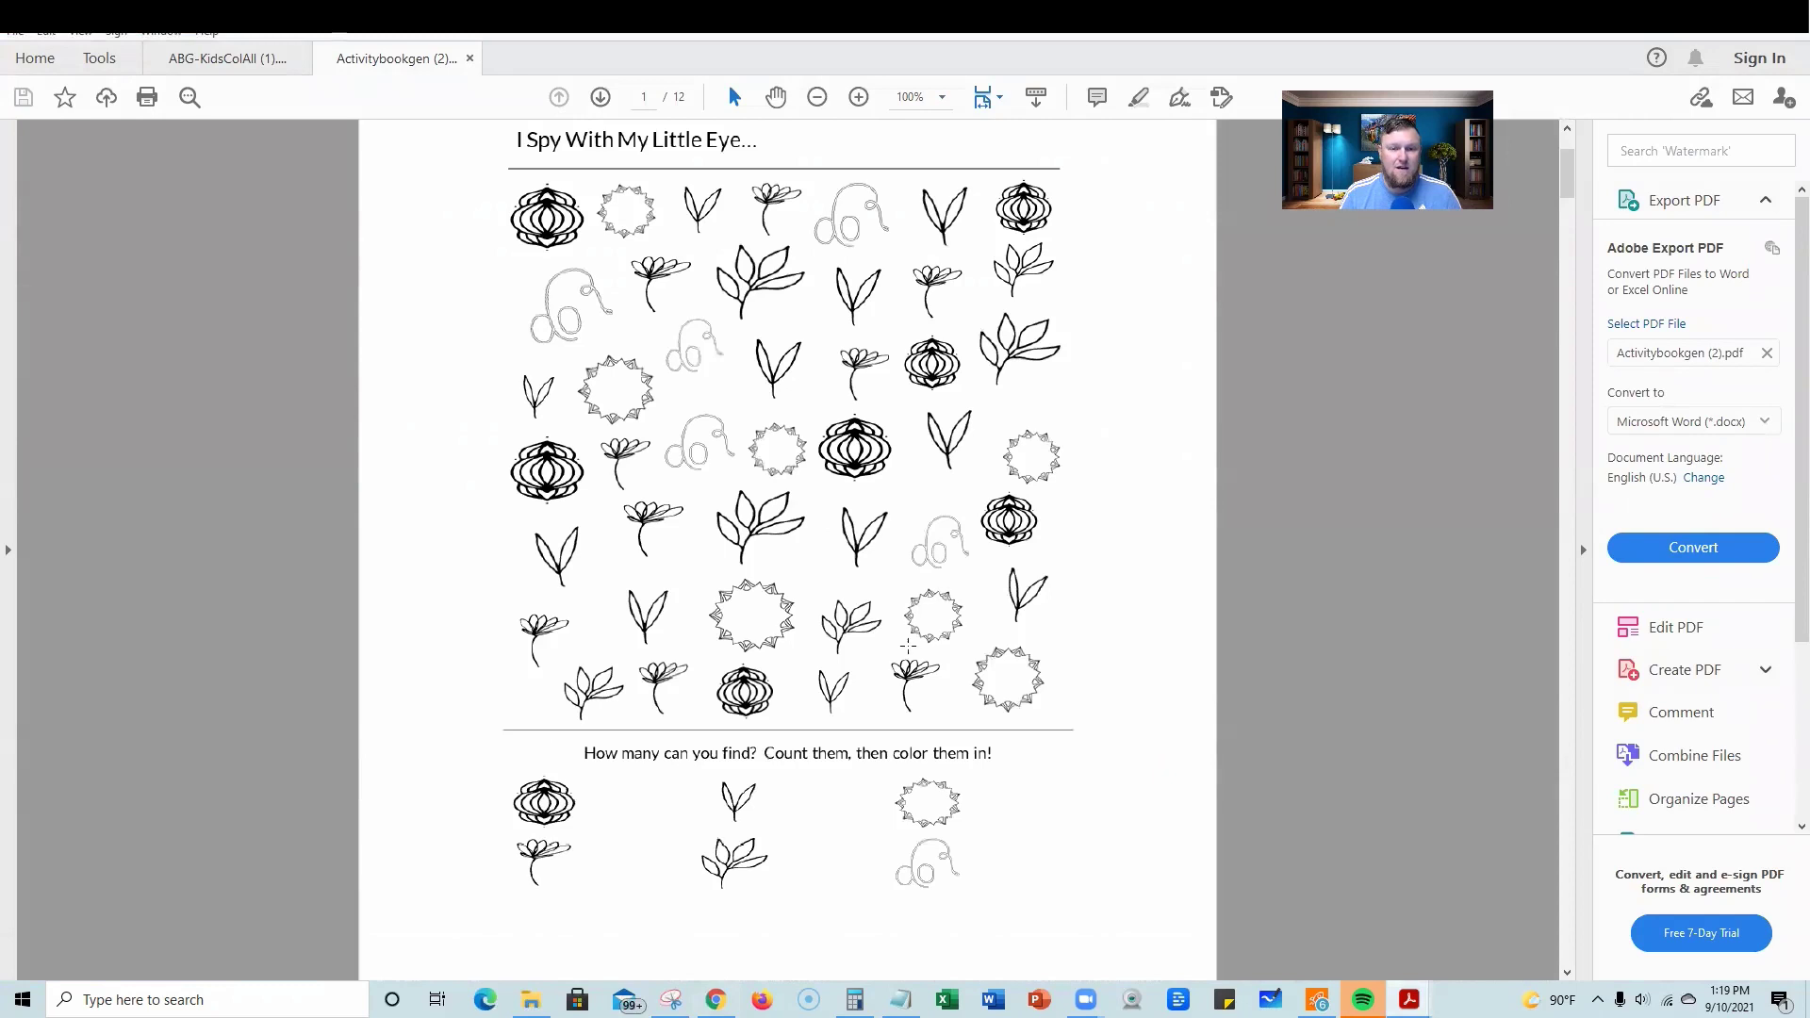
{"action": "scroll", "coordinate": [907, 645], "scroll_direction": "up", "scroll_amount": 1}
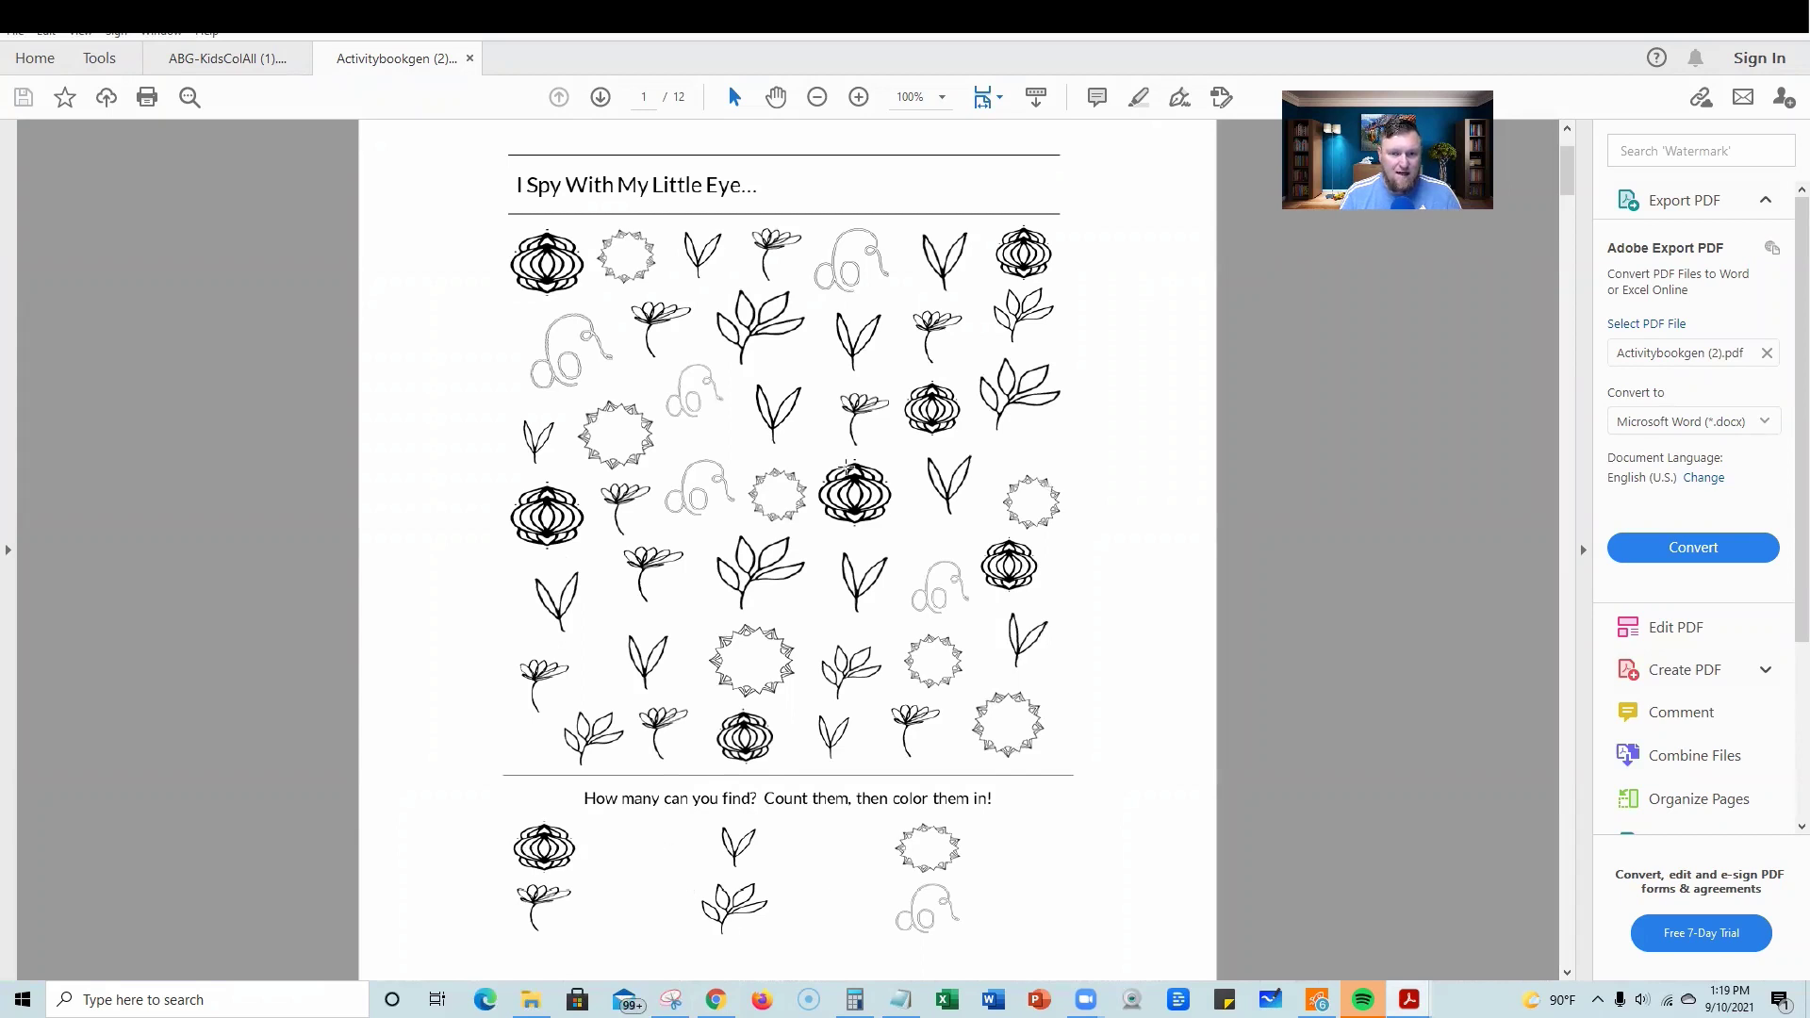
{"action": "scroll", "coordinate": [853, 797], "scroll_direction": "down", "scroll_amount": 5}
{"action": "scroll", "coordinate": [853, 799], "scroll_direction": "down", "scroll_amount": 5}
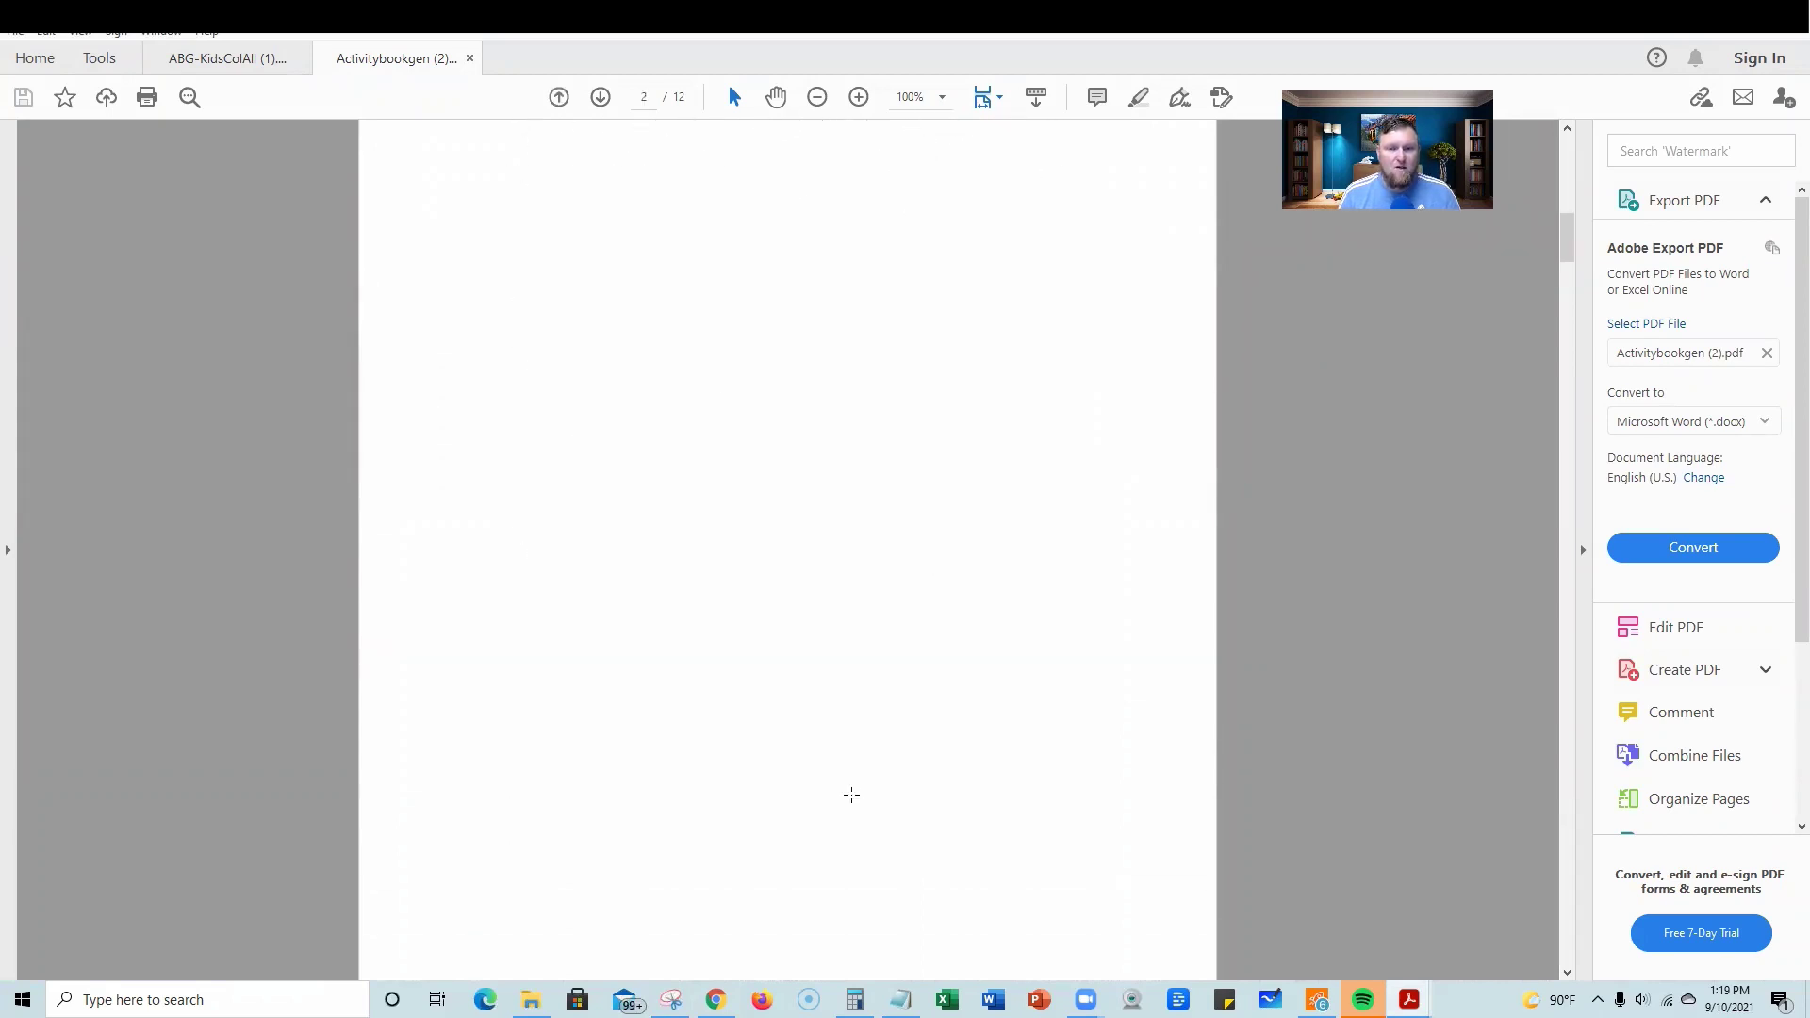
{"action": "scroll", "coordinate": [853, 798], "scroll_direction": "down", "scroll_amount": 5}
{"action": "scroll", "coordinate": [852, 792], "scroll_direction": "down", "scroll_amount": 3}
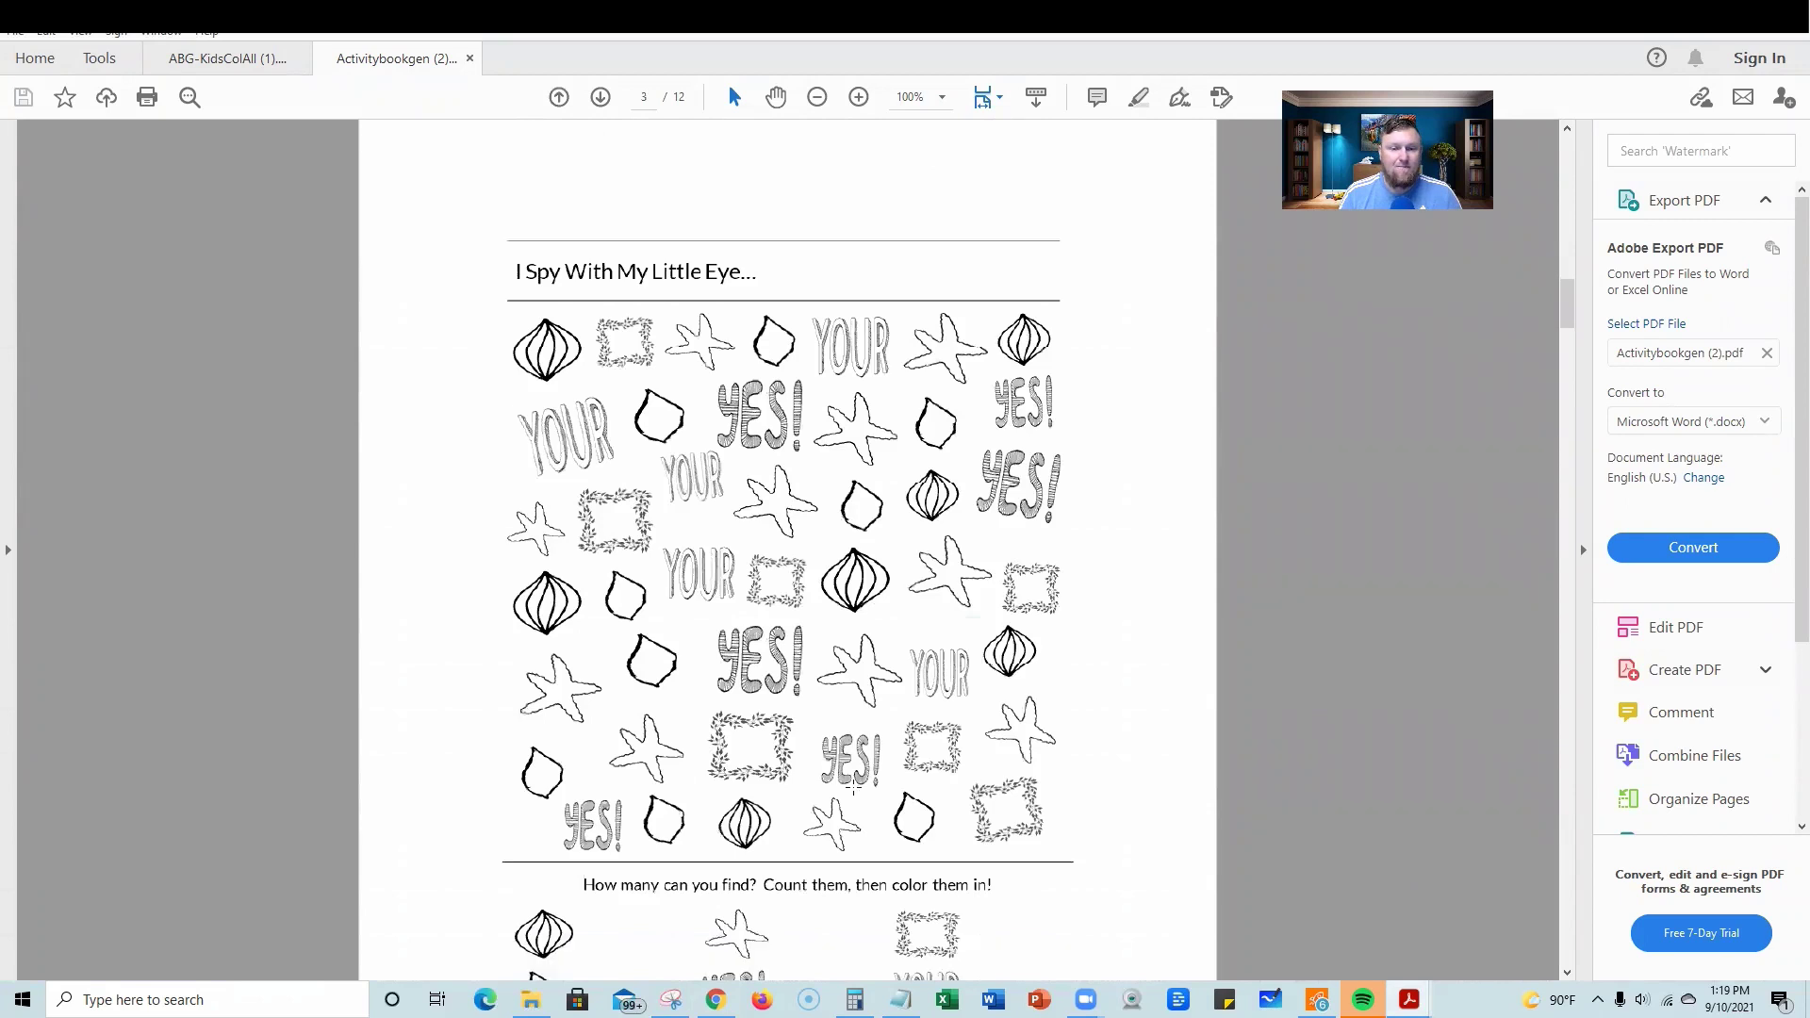
{"action": "scroll", "coordinate": [852, 785], "scroll_direction": "down", "scroll_amount": 5}
{"action": "scroll", "coordinate": [852, 786], "scroll_direction": "down", "scroll_amount": 5}
{"action": "scroll", "coordinate": [852, 788], "scroll_direction": "down", "scroll_amount": 3}
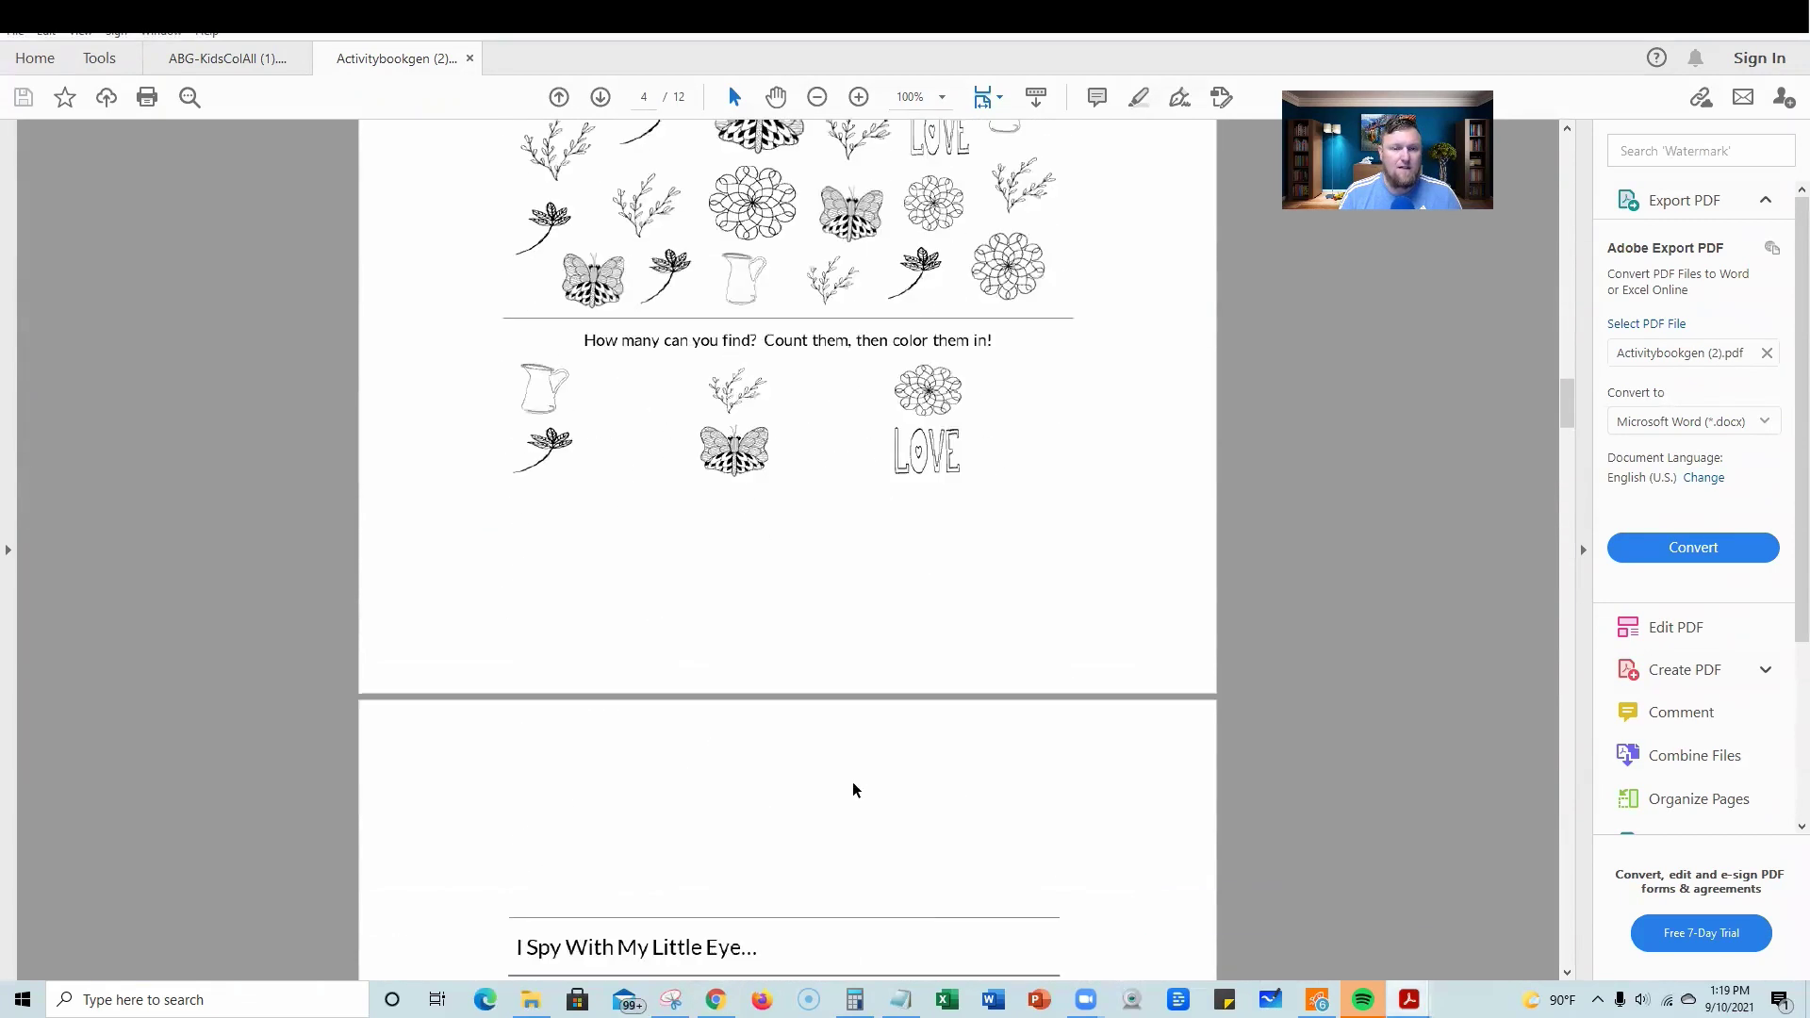
{"action": "scroll", "coordinate": [853, 781], "scroll_direction": "down", "scroll_amount": 5}
{"action": "scroll", "coordinate": [853, 784], "scroll_direction": "down", "scroll_amount": 5}
{"action": "scroll", "coordinate": [852, 785], "scroll_direction": "down", "scroll_amount": 5}
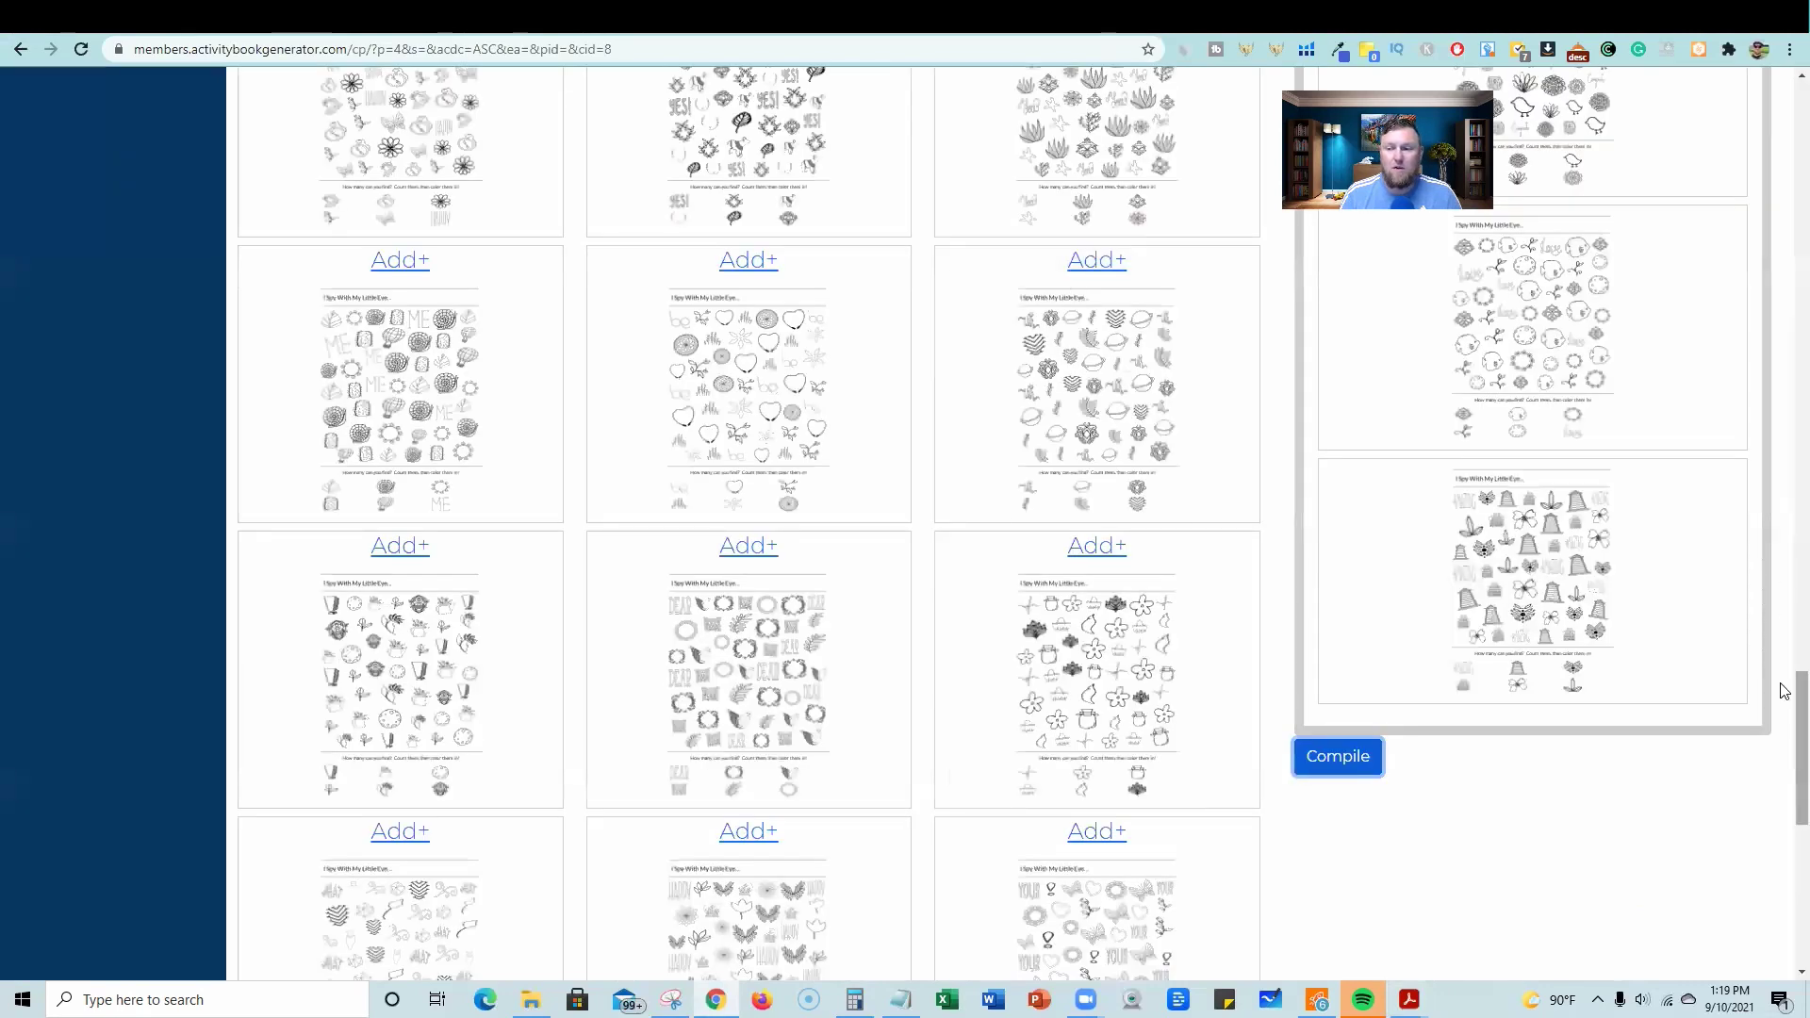
{"action": "left_click_drag", "start_coordinate": [1793, 751], "coordinate": [1783, 130]}
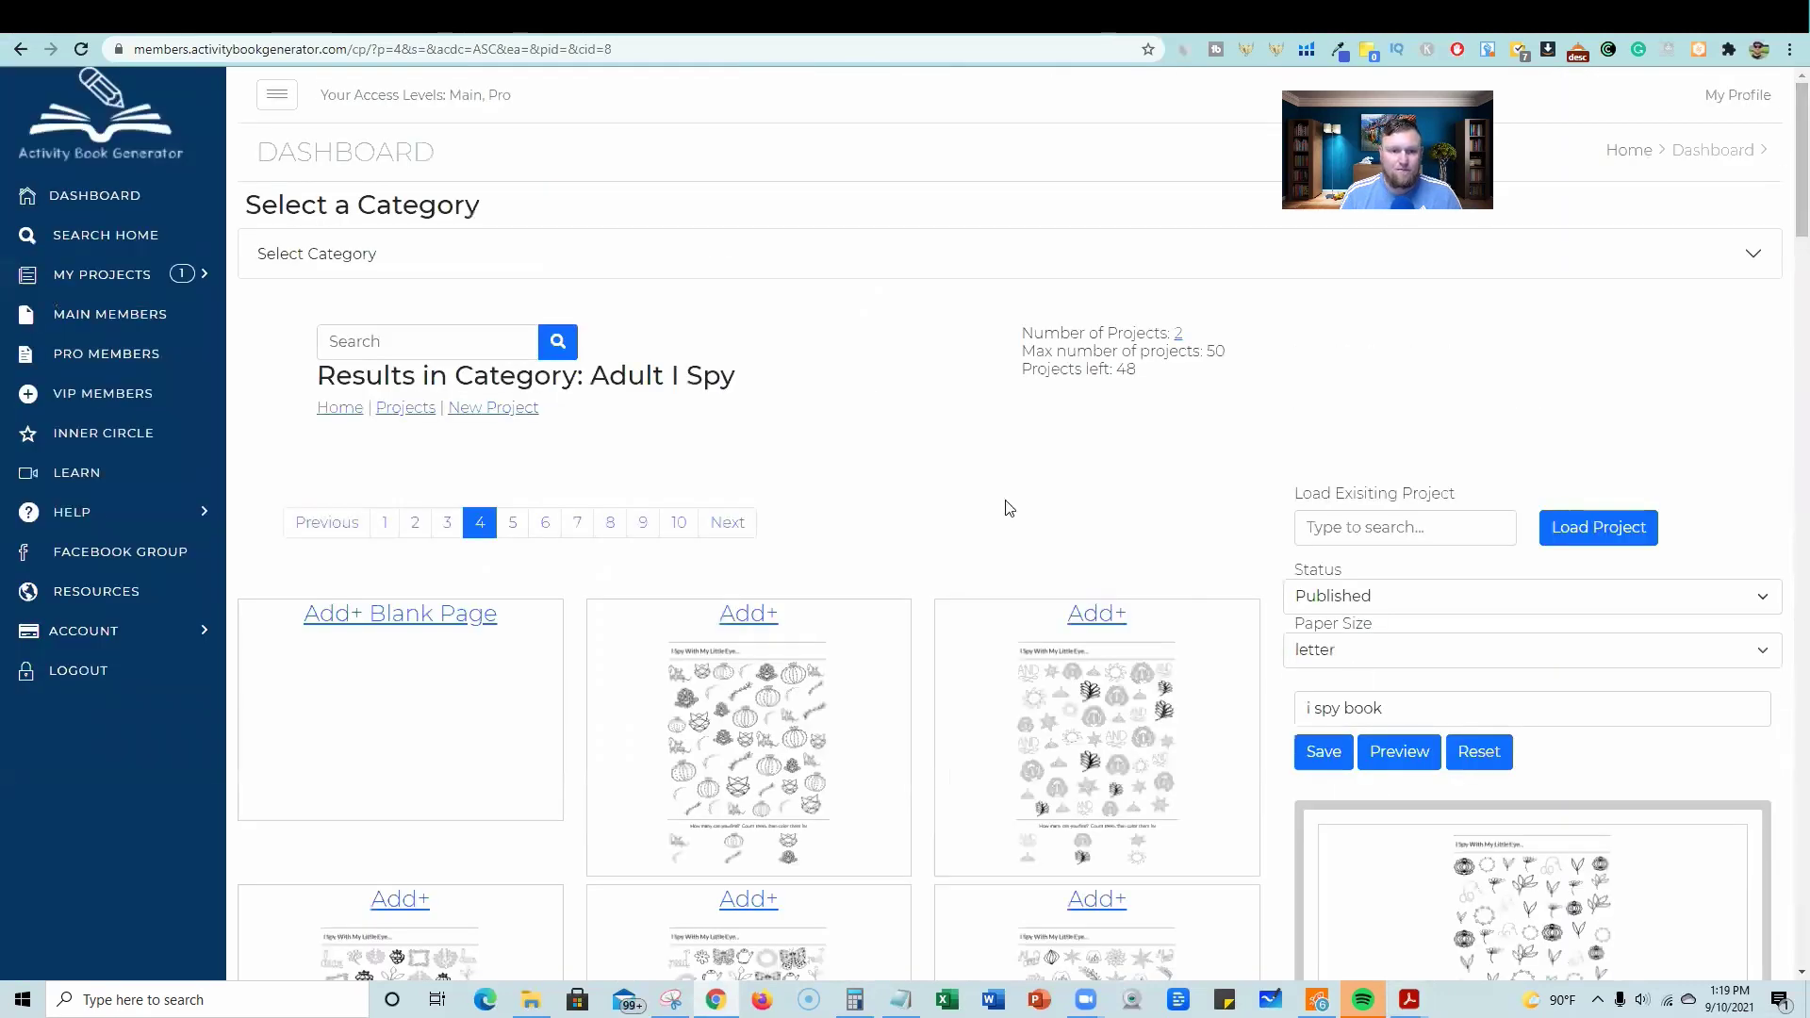
{"action": "scroll", "coordinate": [1005, 505], "scroll_direction": "down", "scroll_amount": 2}
- Reset the generator project, confirming the page clear, and show the category list
{"action": "left_click", "coordinate": [1479, 565]}
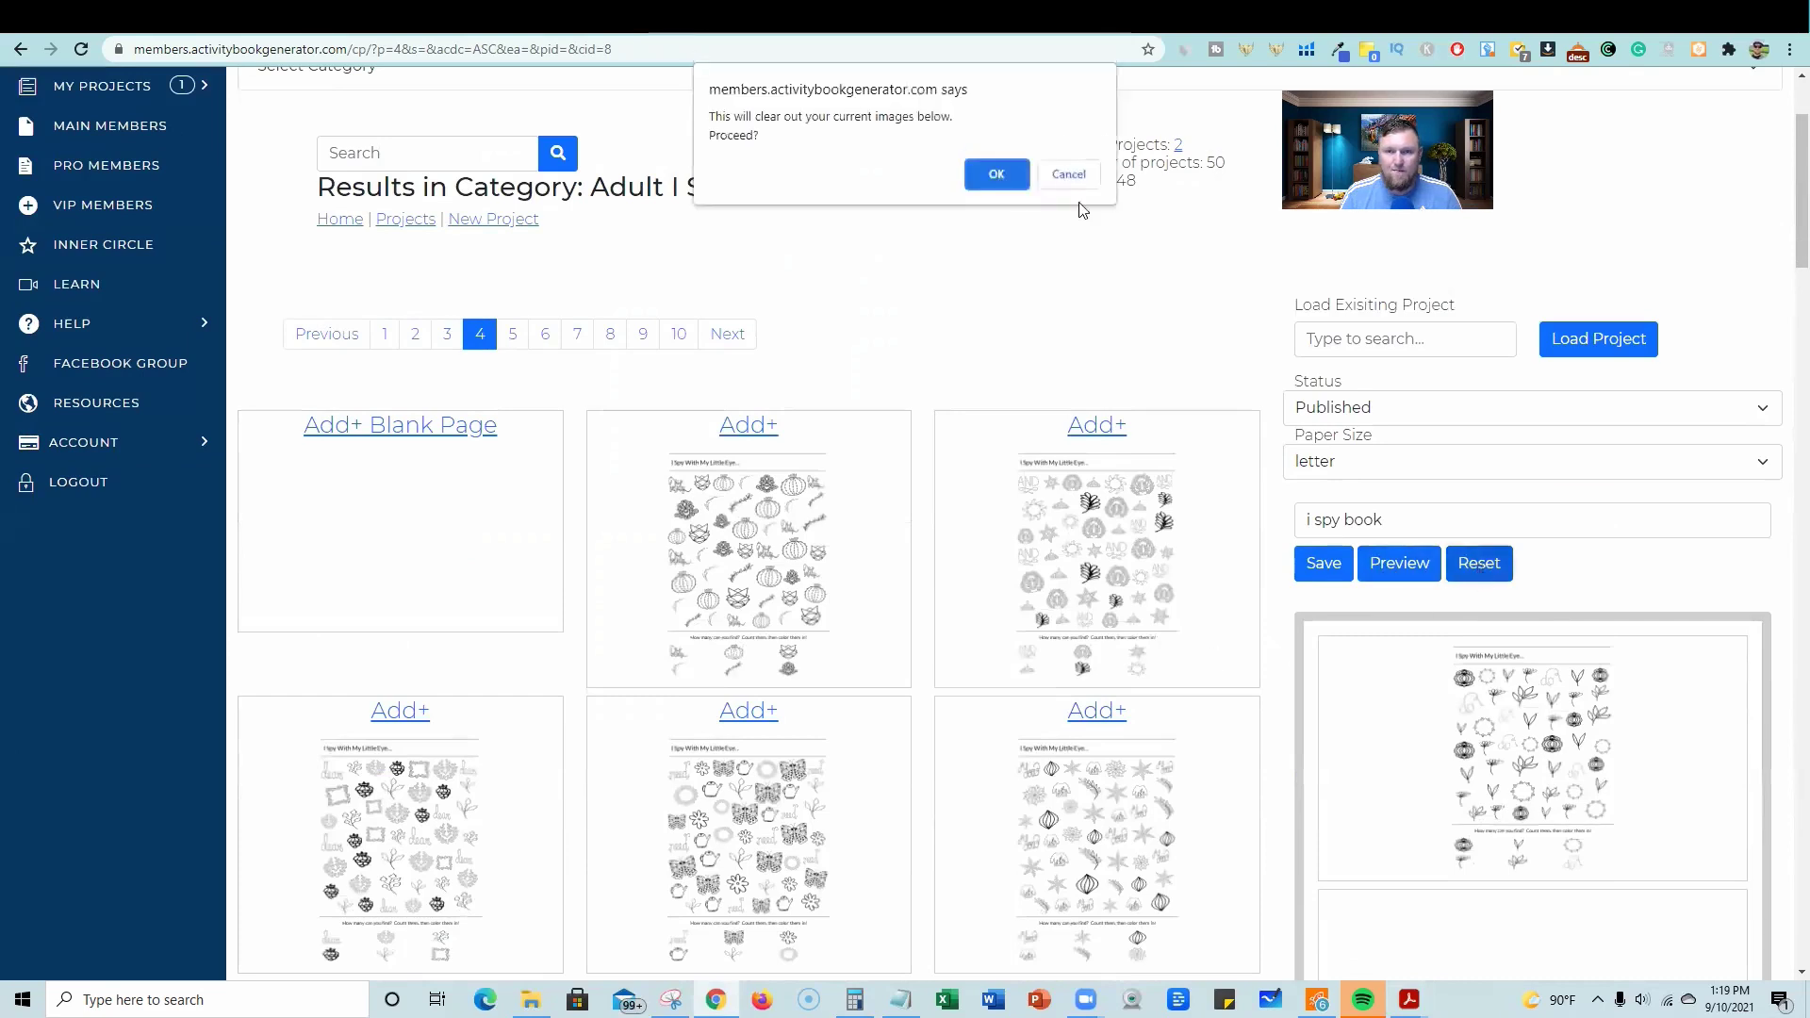
{"action": "left_click", "coordinate": [995, 174]}
{"action": "scroll", "coordinate": [579, 251], "scroll_direction": "up", "scroll_amount": 2}
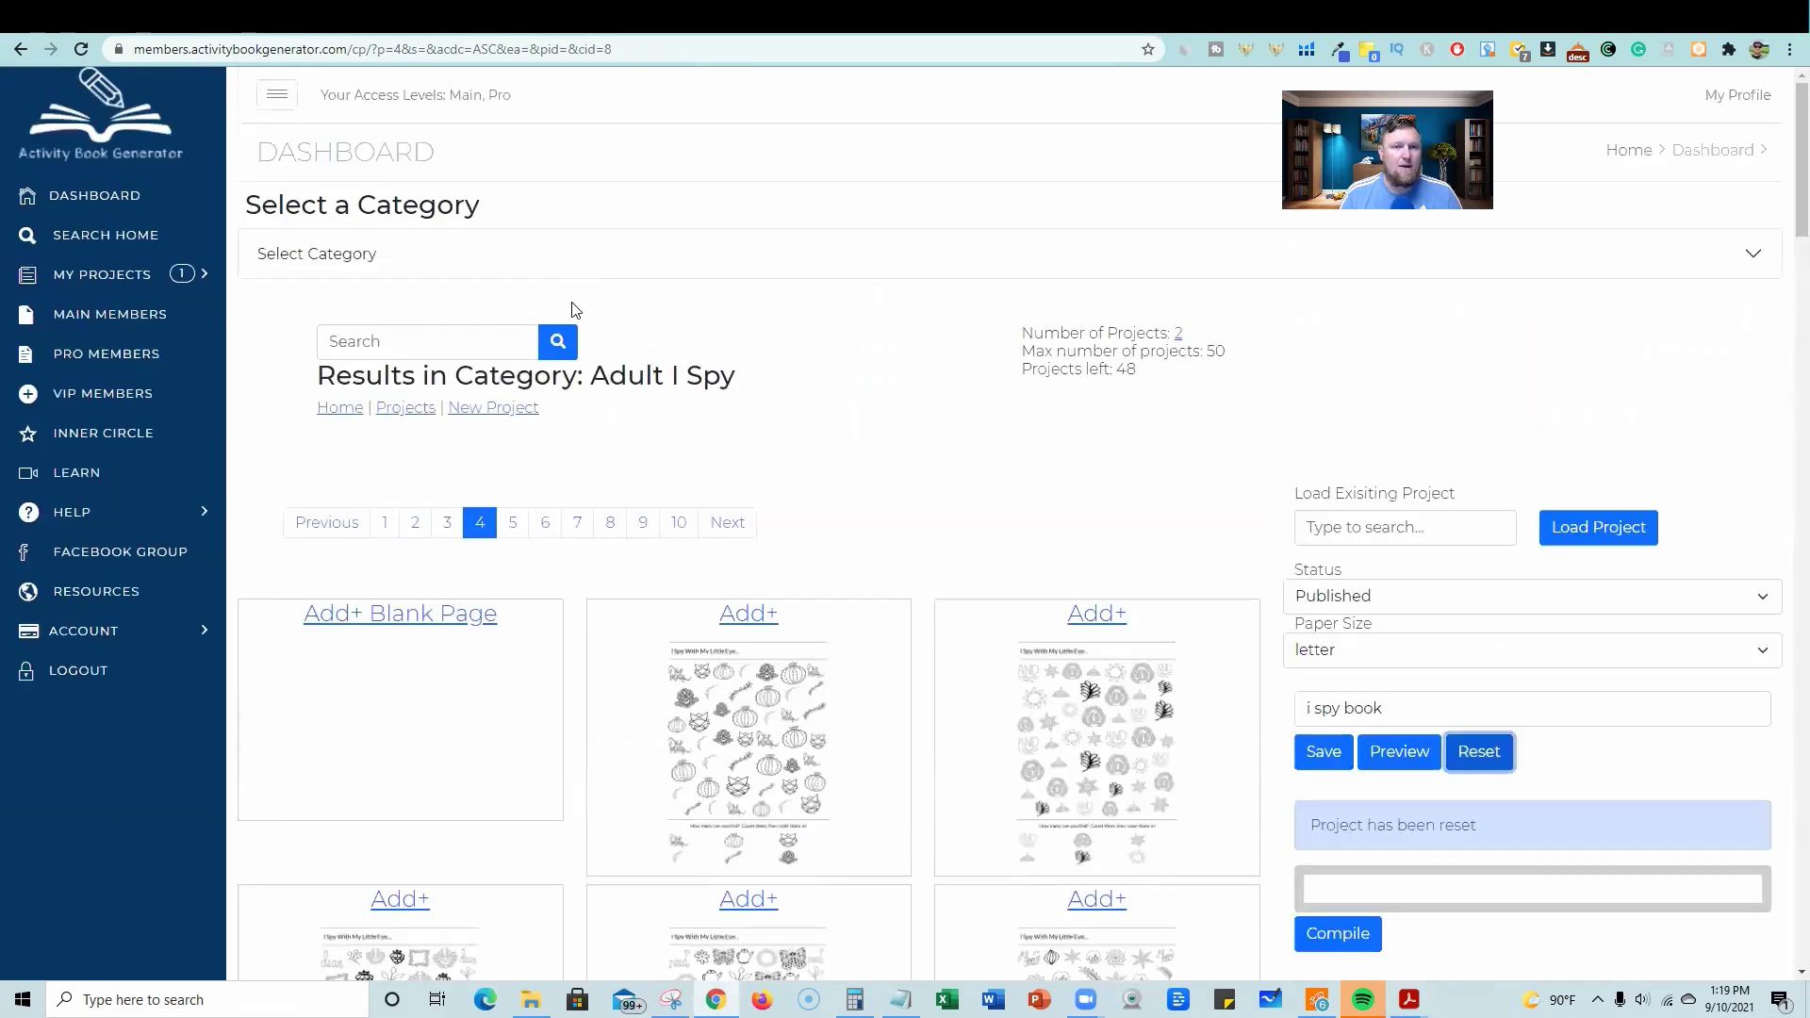
{"action": "left_click", "coordinate": [459, 261]}
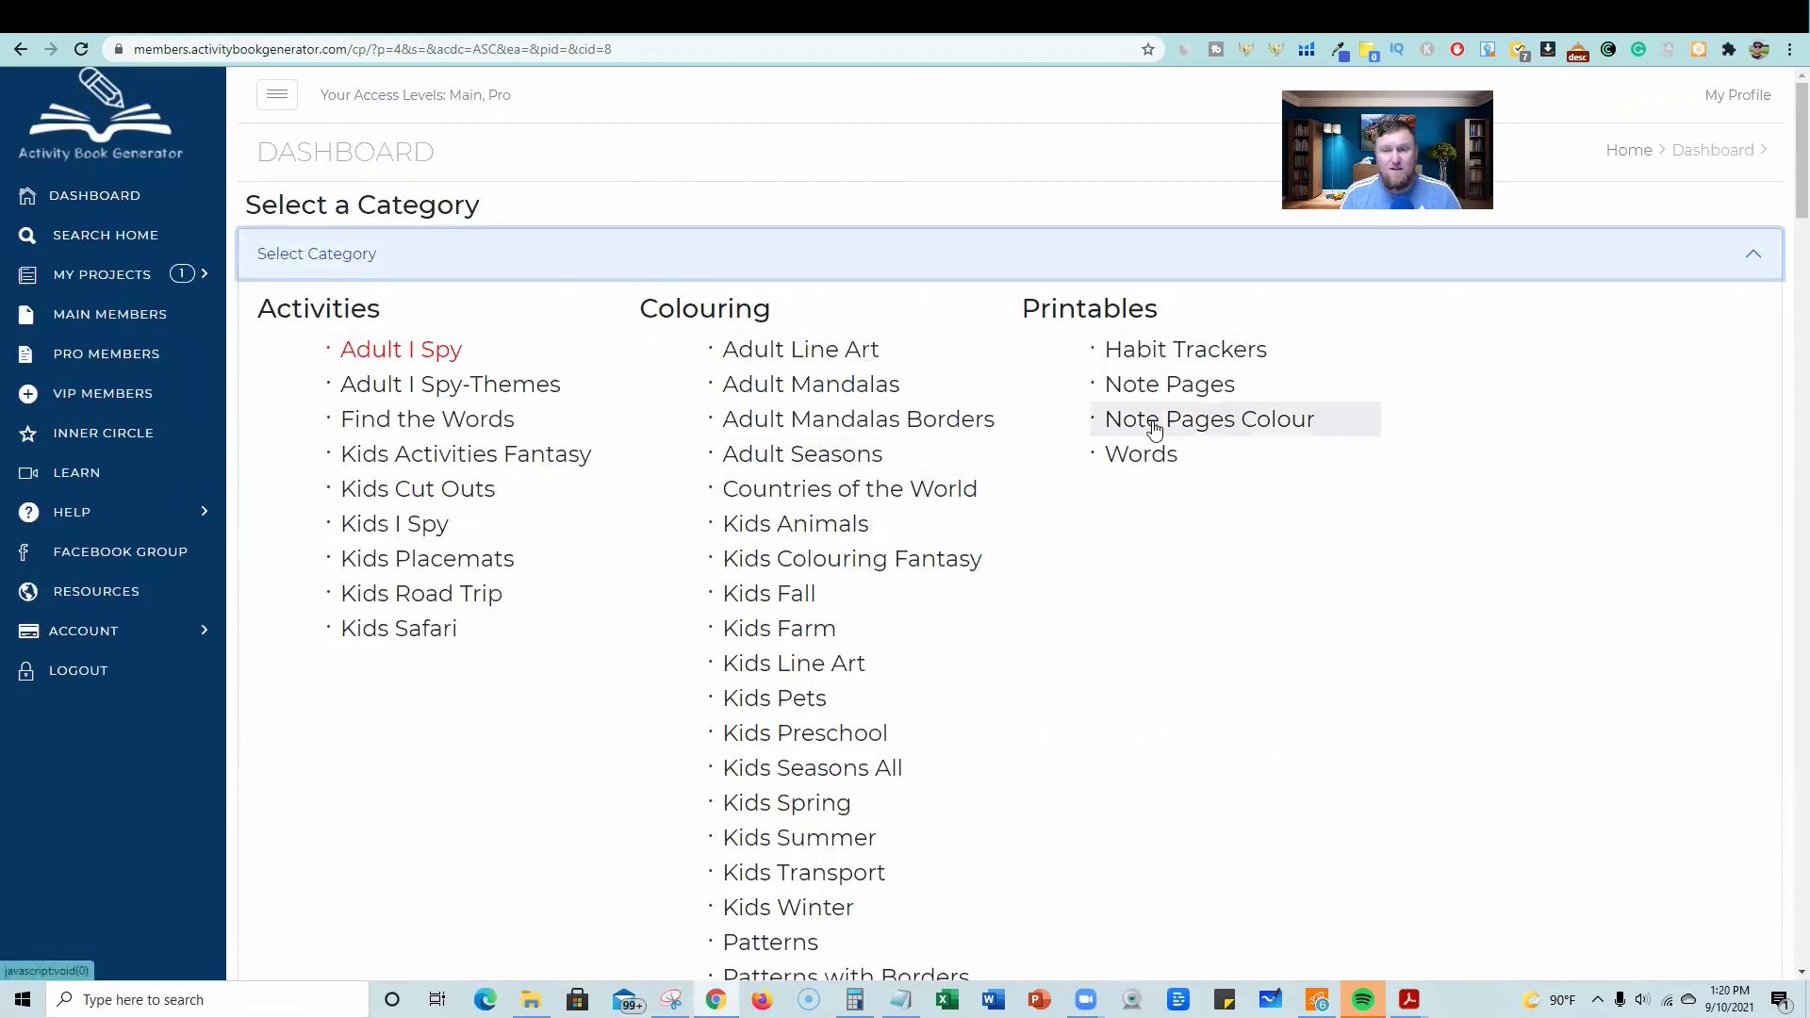
- Load the Note Pages Colour category and browse its coloured lined designs
{"action": "left_click", "coordinate": [1213, 428]}
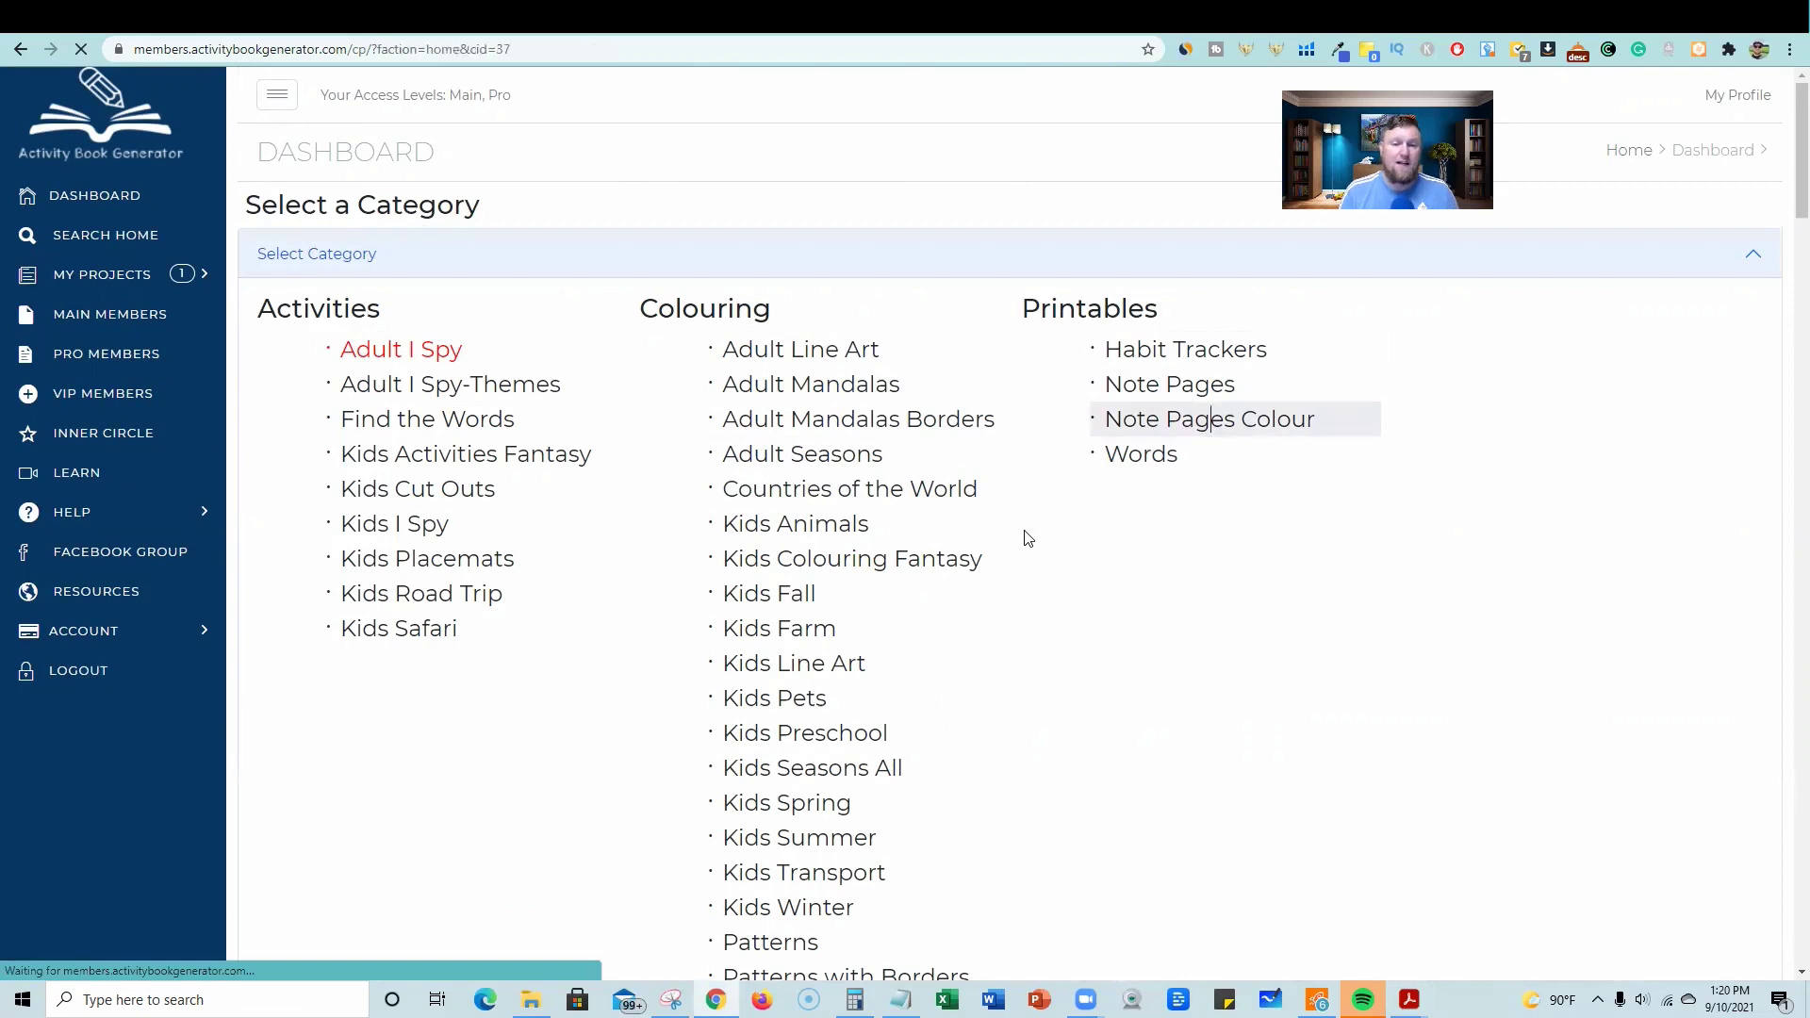
{"action": "scroll", "coordinate": [1132, 566], "scroll_direction": "down", "scroll_amount": 3}
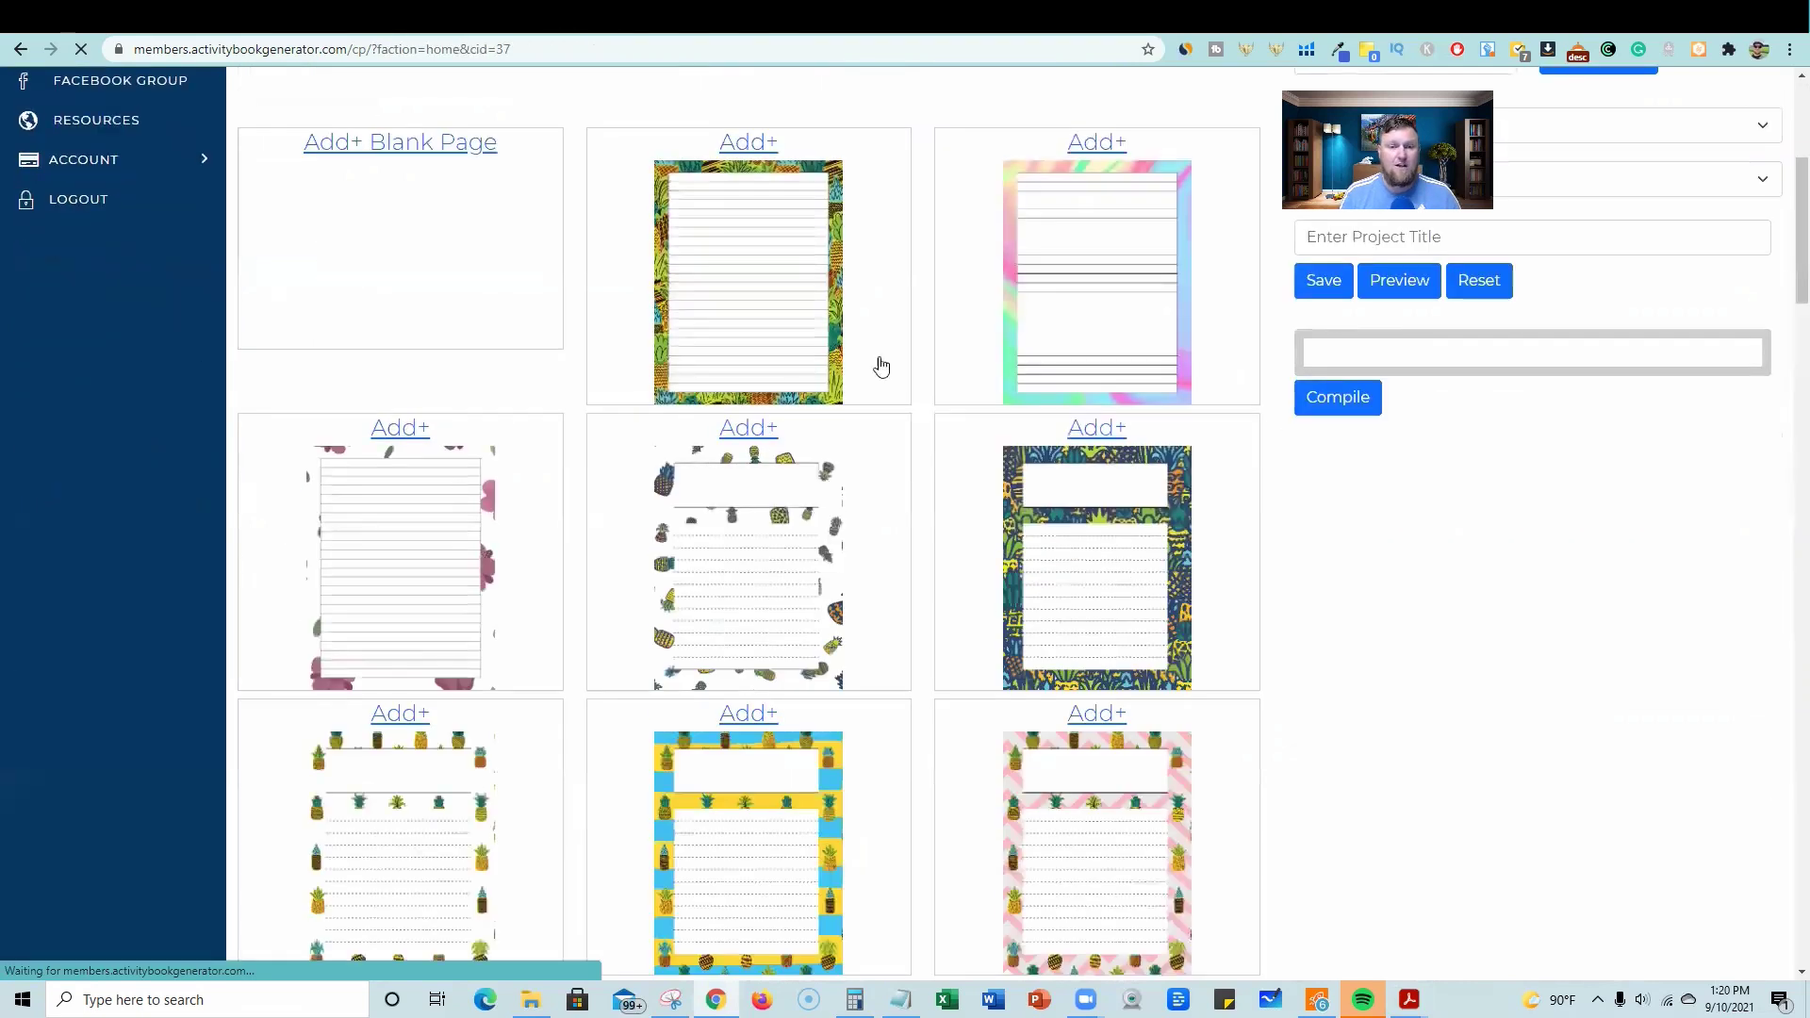
{"action": "scroll", "coordinate": [1151, 717], "scroll_direction": "down", "scroll_amount": 1}
{"action": "scroll", "coordinate": [912, 666], "scroll_direction": "down", "scroll_amount": 3}
{"action": "scroll", "coordinate": [912, 666], "scroll_direction": "down", "scroll_amount": 5}
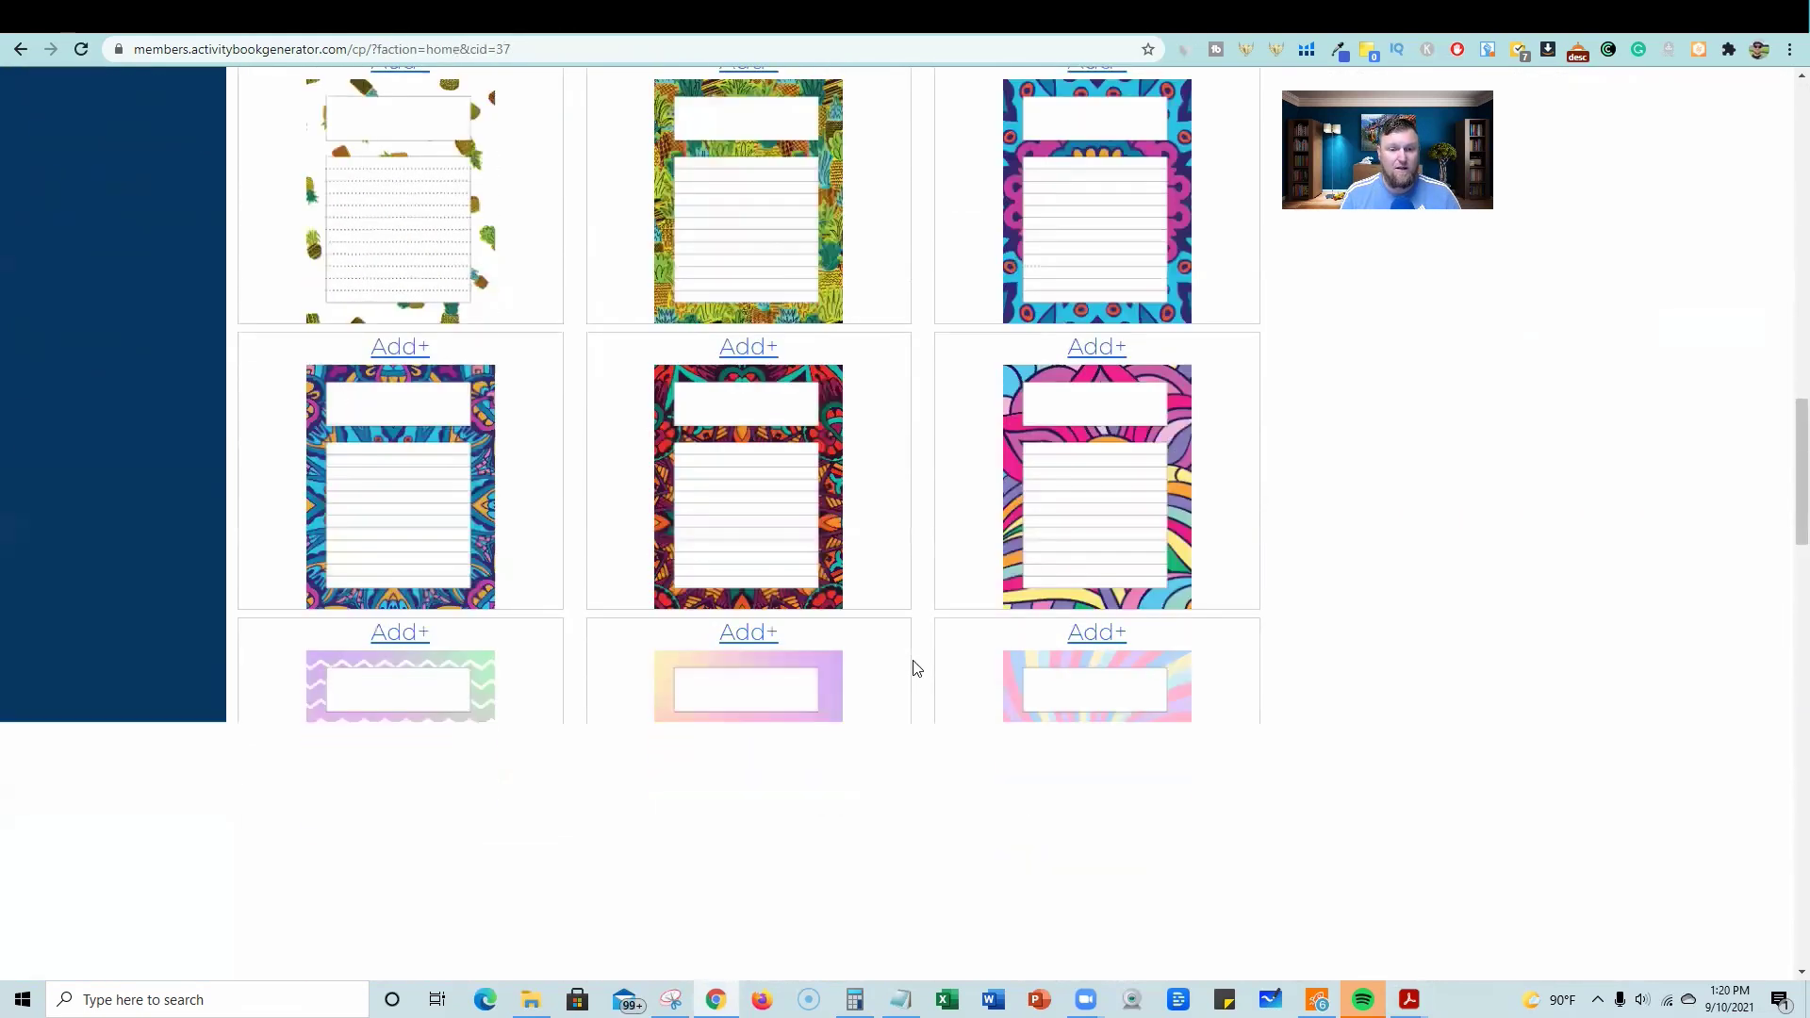
{"action": "scroll", "coordinate": [912, 667], "scroll_direction": "up", "scroll_amount": 6}
{"action": "scroll", "coordinate": [912, 666], "scroll_direction": "up", "scroll_amount": 5}
{"action": "scroll", "coordinate": [921, 626], "scroll_direction": "up", "scroll_amount": 2}
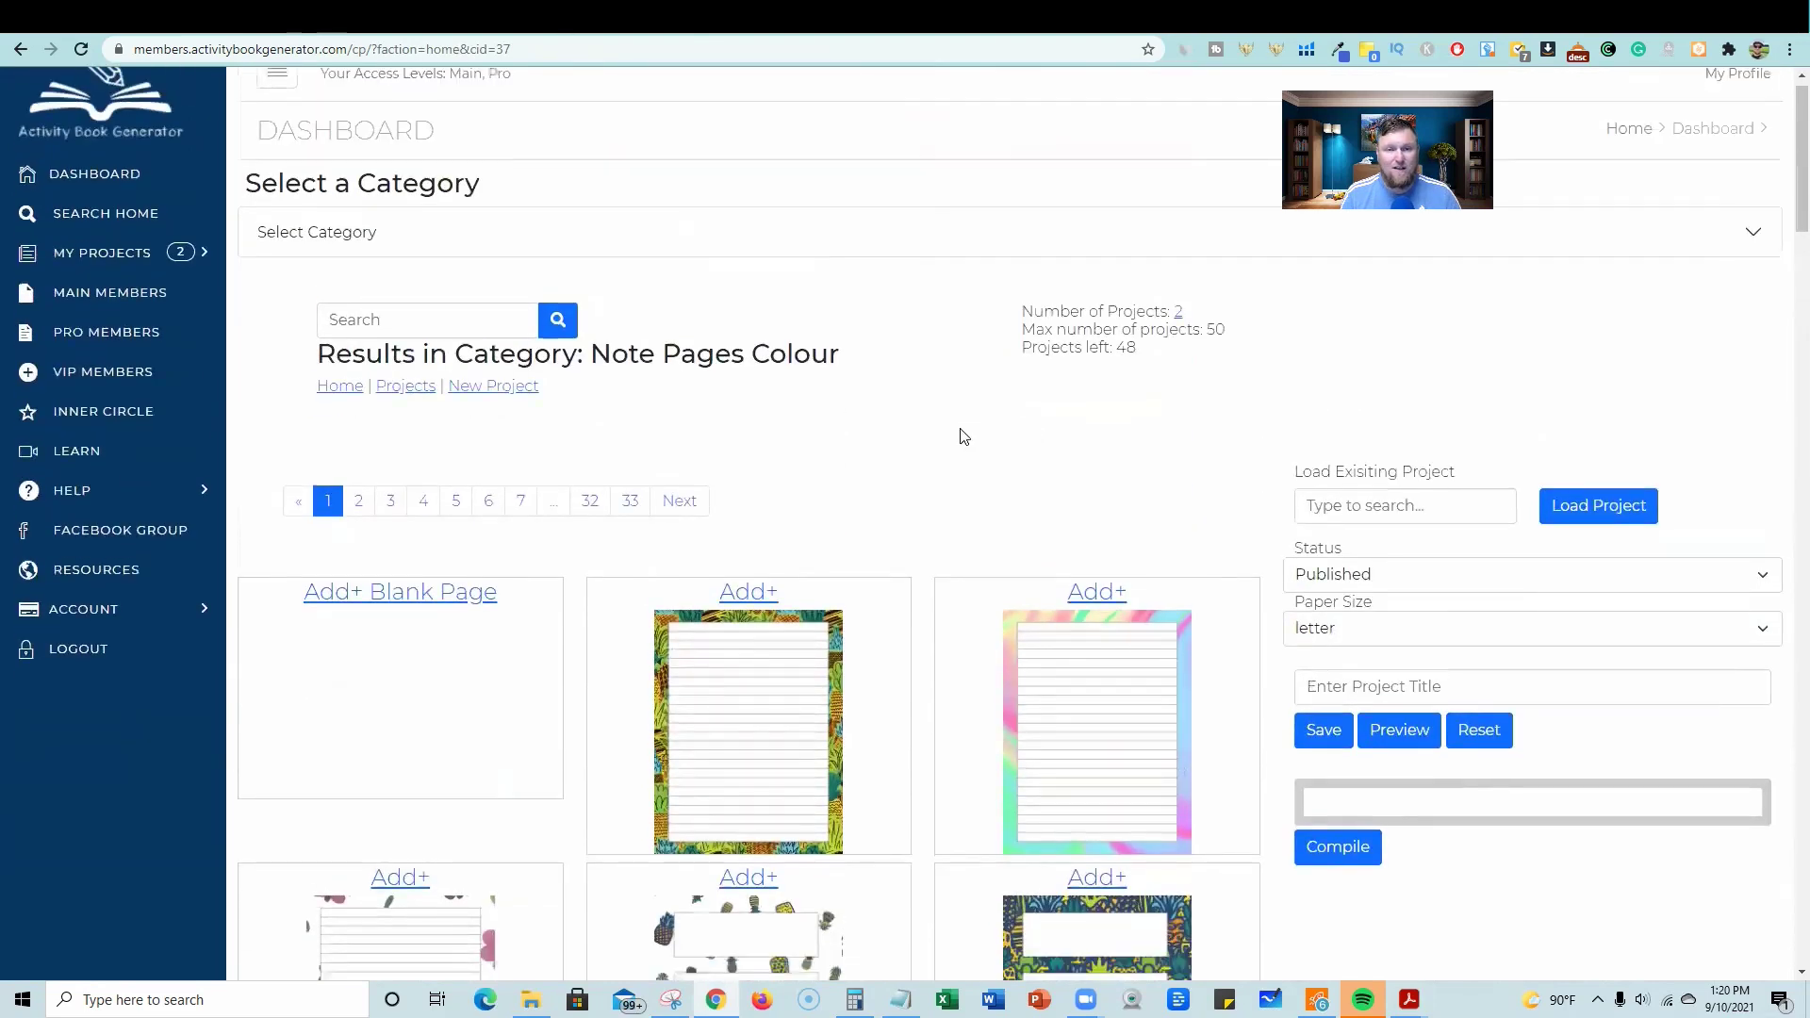
{"action": "left_click", "coordinate": [671, 265]}
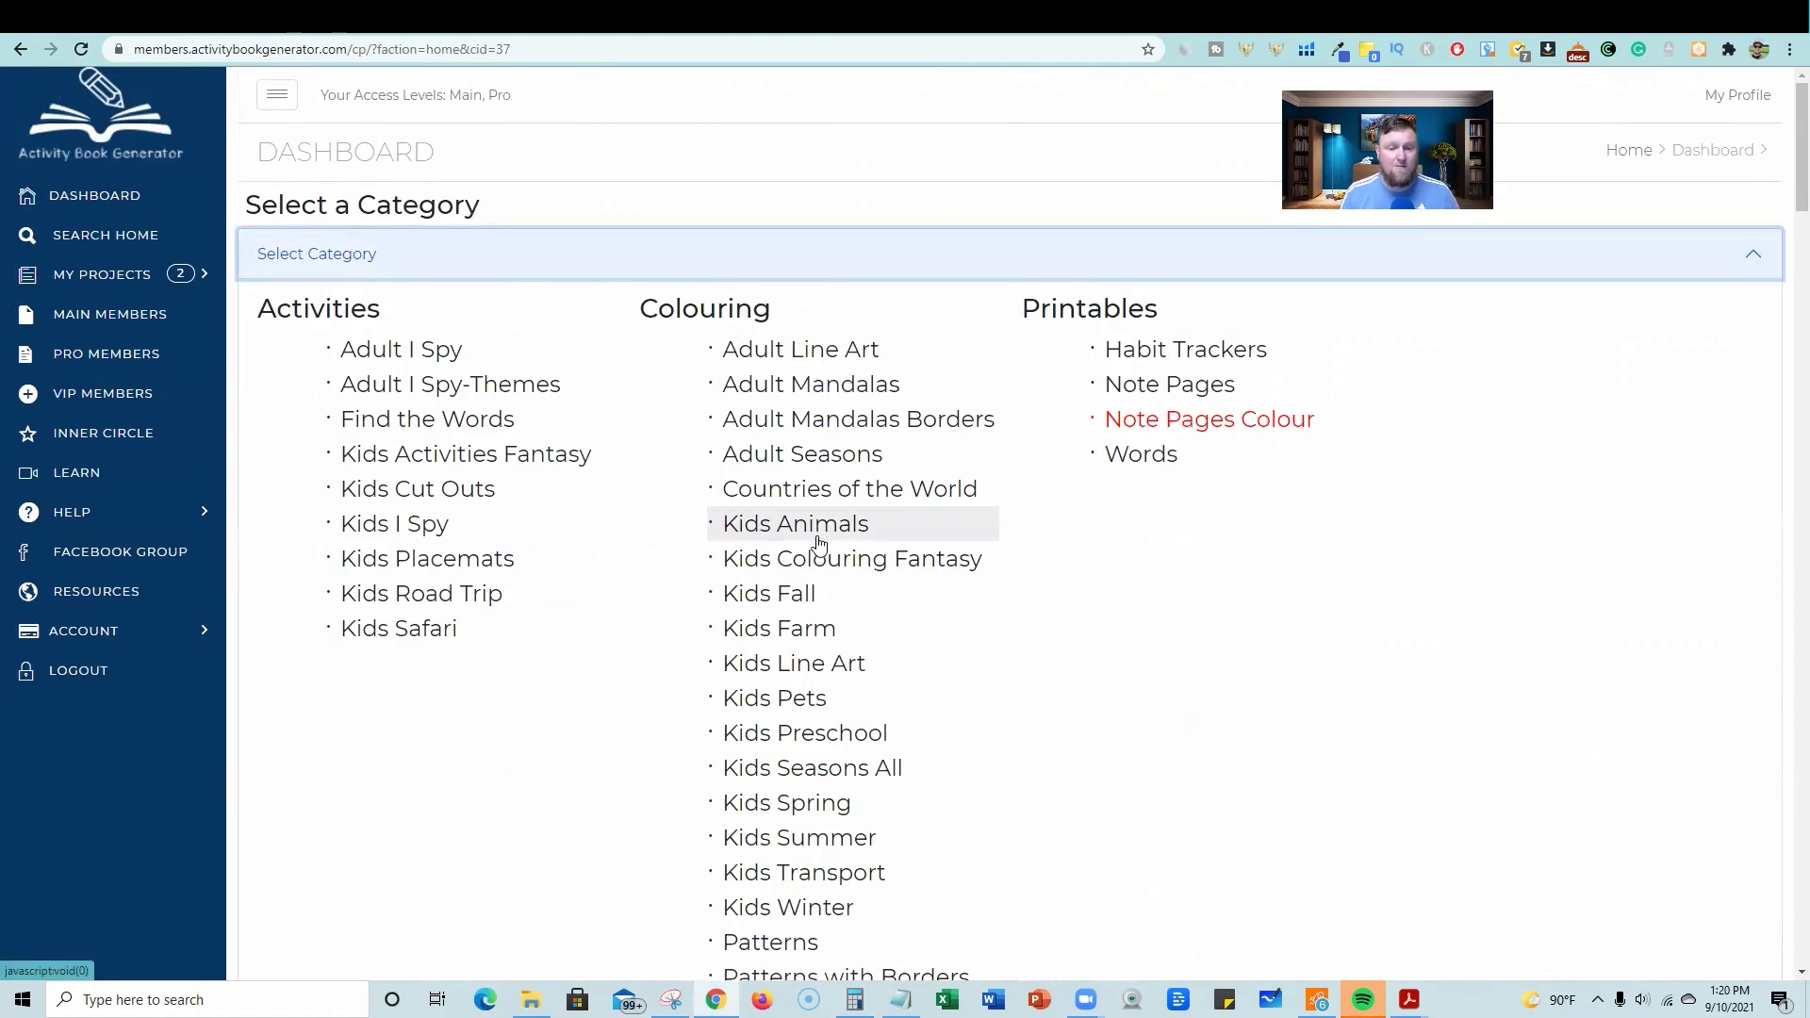
{"action": "left_click", "coordinate": [821, 533]}
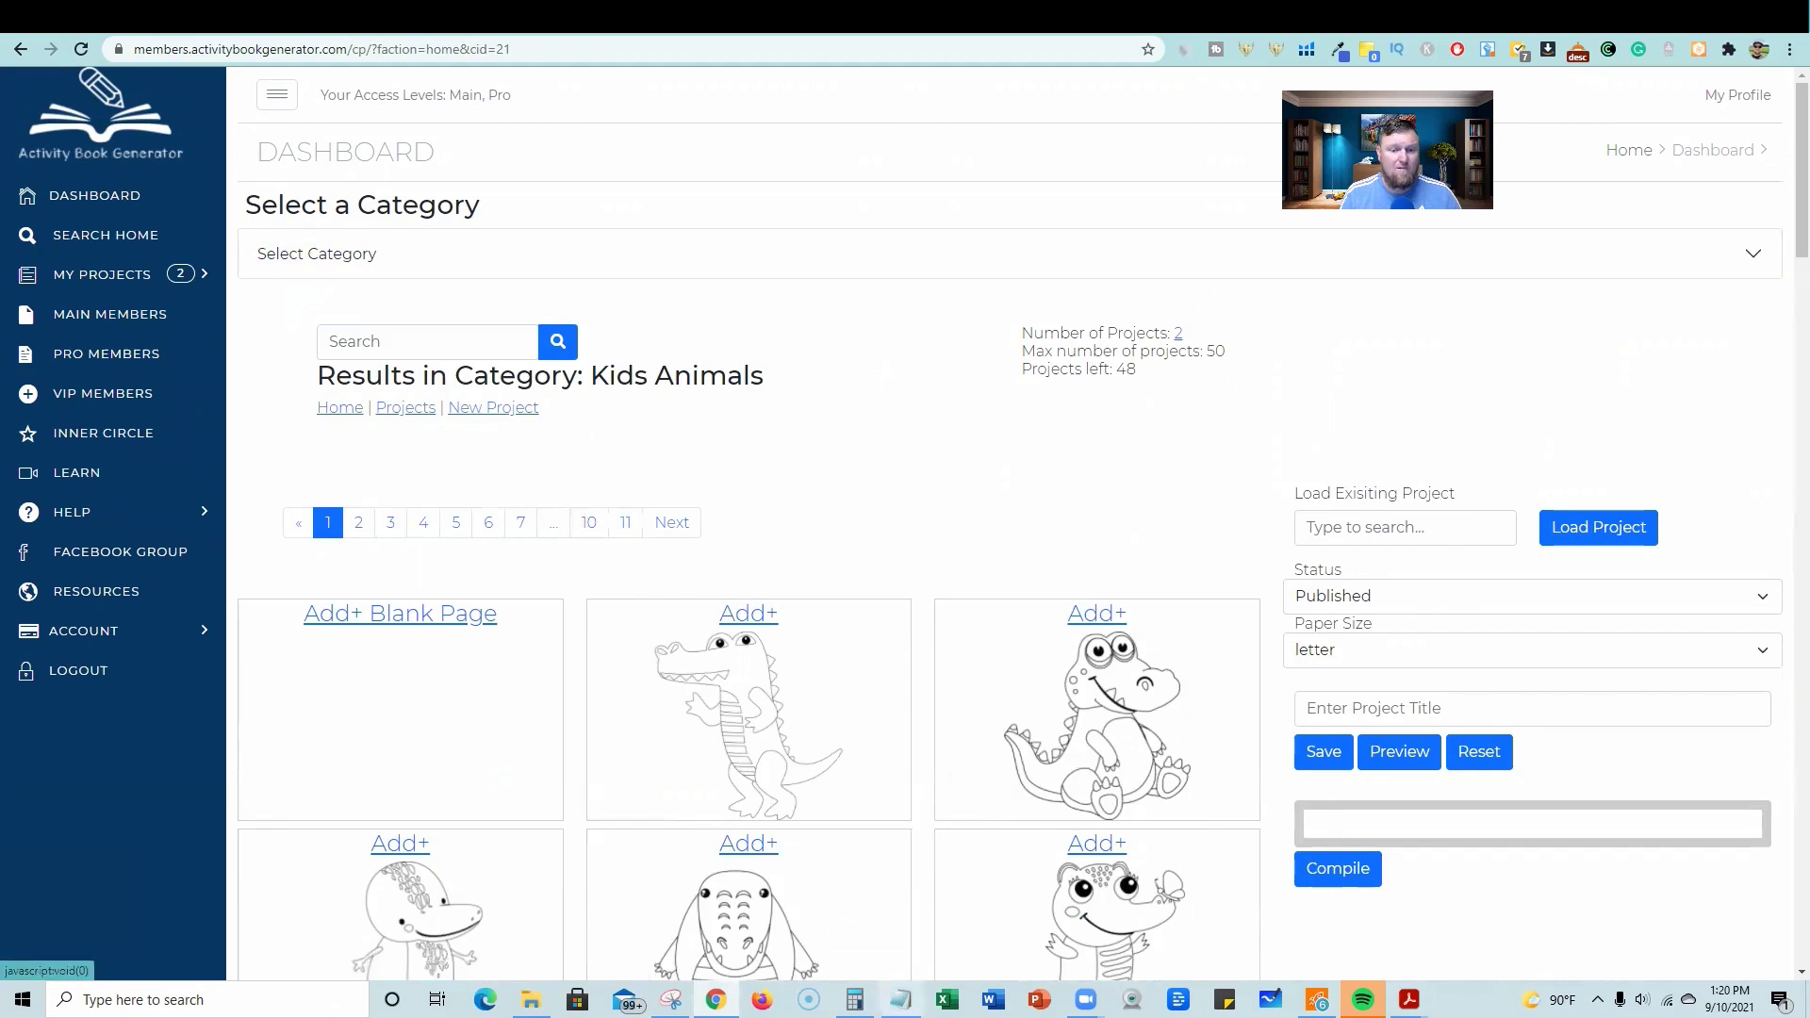
- Work out 11 × 50 = 550 in Calculator, then minimize it again
{"action": "left_click", "coordinate": [854, 1000]}
{"action": "left_click", "coordinate": [1048, 577]}
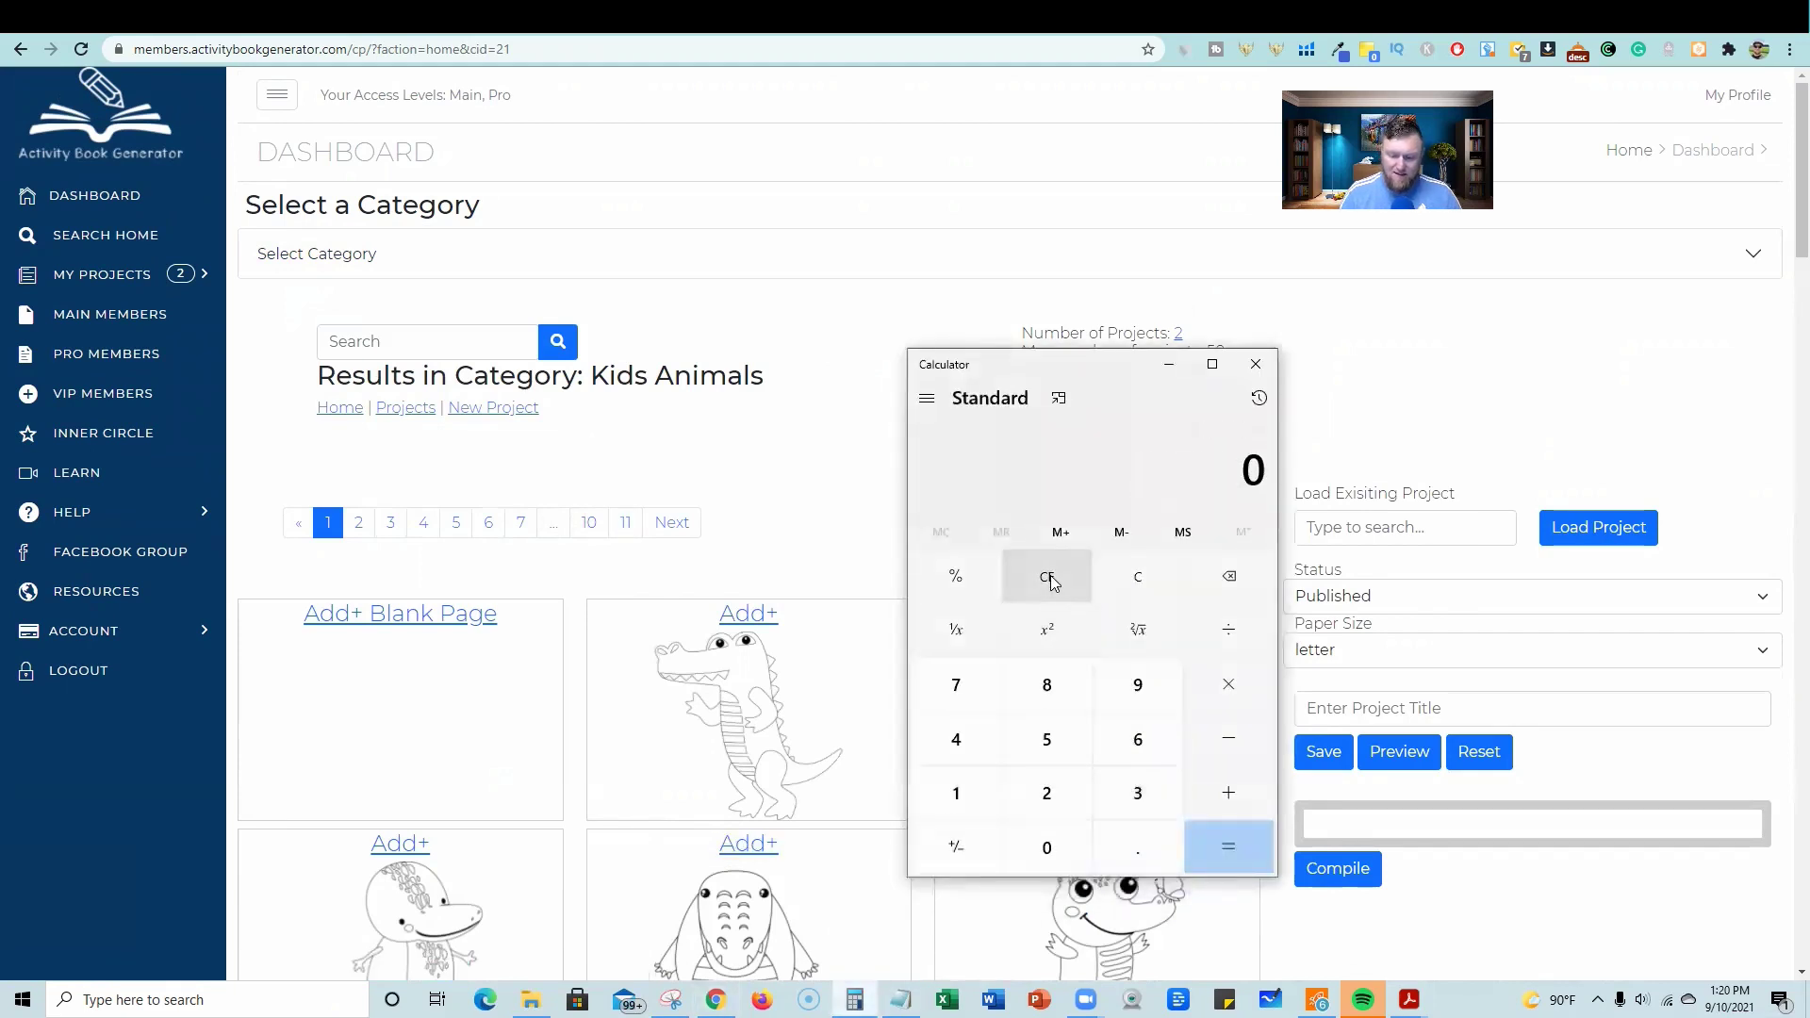
{"action": "type", "text": "11 × "}
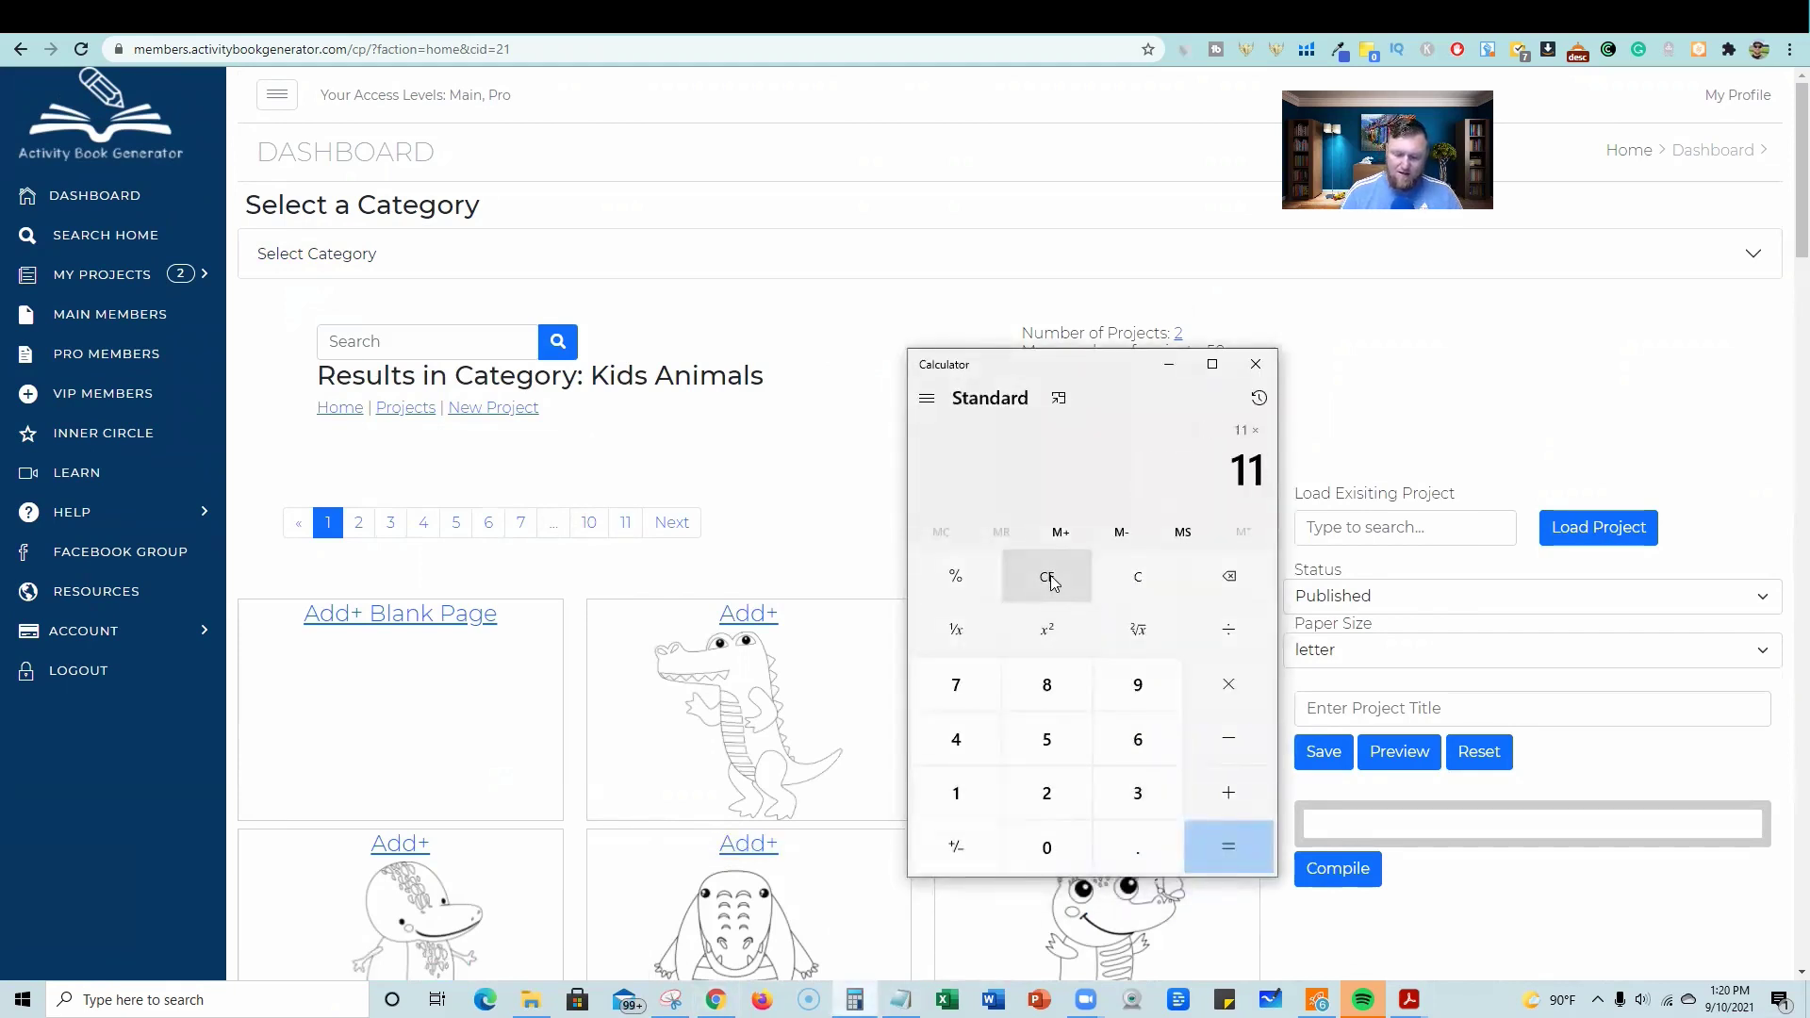
{"action": "type", "text": "50"}
{"action": "key", "text": "Return"}
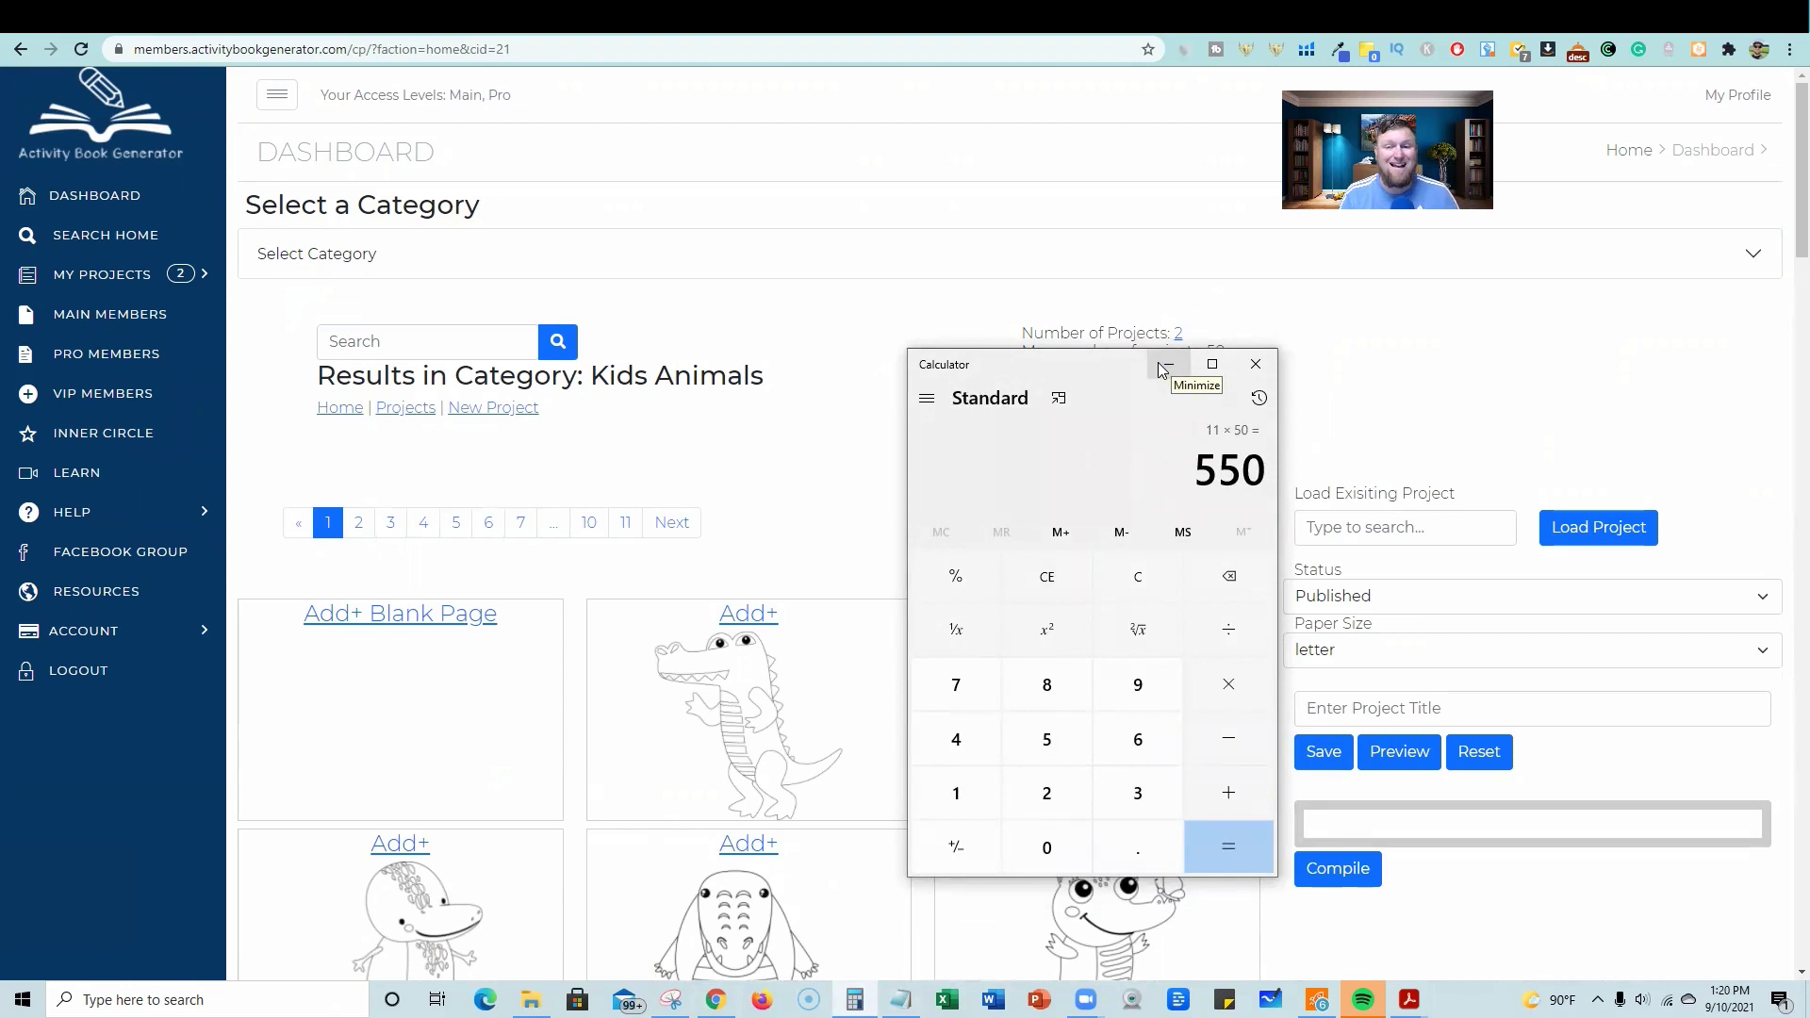
{"action": "left_click", "coordinate": [1163, 370]}
{"action": "scroll", "coordinate": [764, 447], "scroll_direction": "down", "scroll_amount": 2}
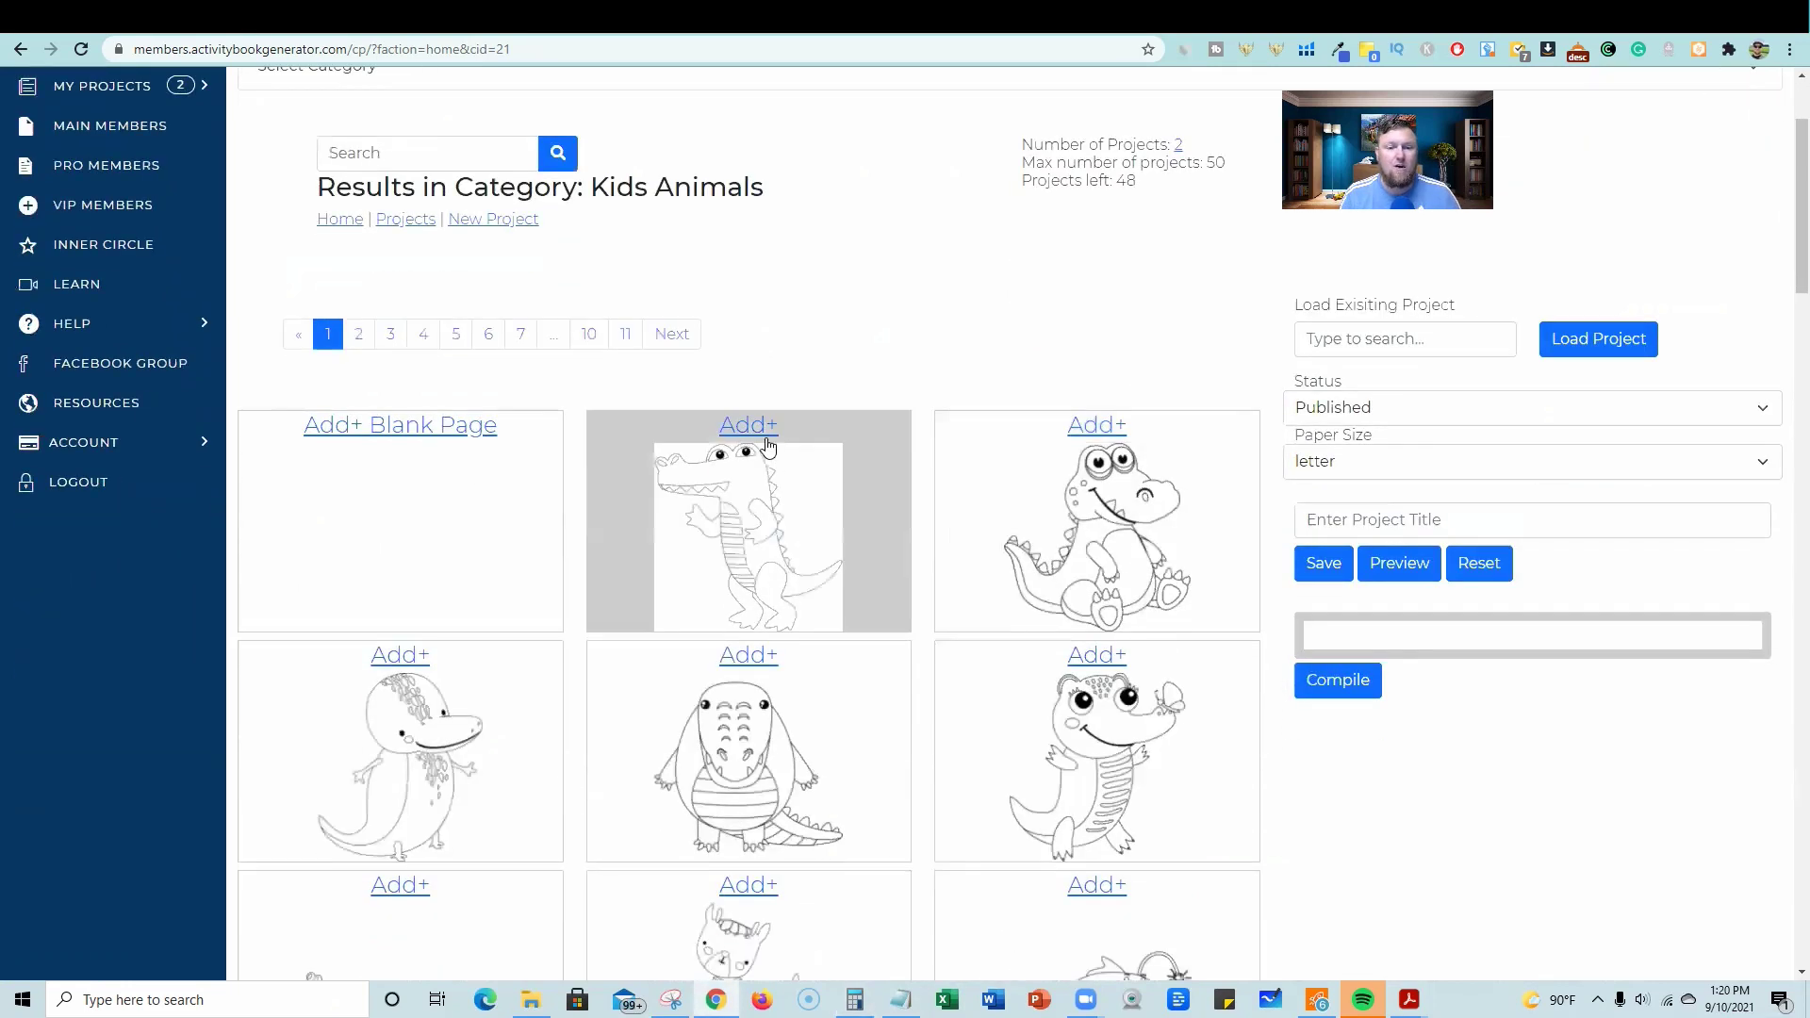
- Add nine Kids Animals pages: two alligators, teddy bear, fox, beaver, sparrow, pufferfish and two warthogs
{"action": "left_click", "coordinate": [747, 424]}
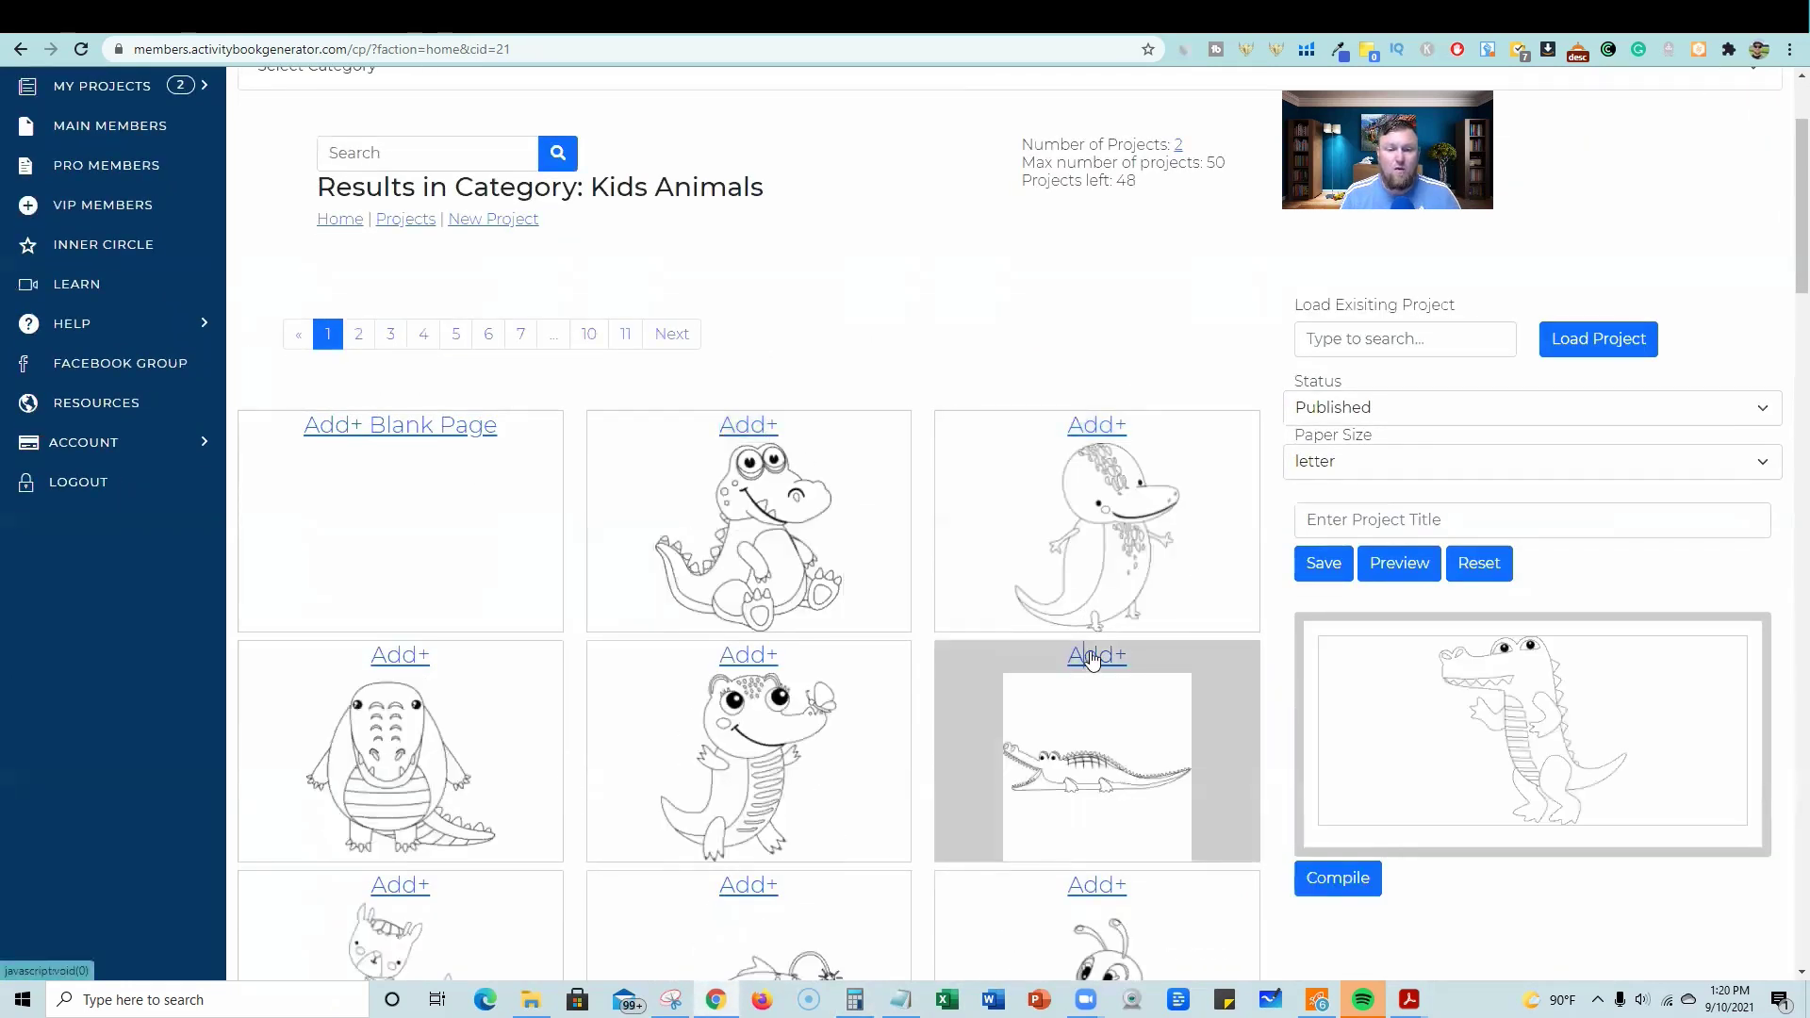
{"action": "left_click", "coordinate": [1094, 659]}
{"action": "scroll", "coordinate": [821, 736], "scroll_direction": "down", "scroll_amount": 3}
{"action": "left_click", "coordinate": [748, 653]}
{"action": "scroll", "coordinate": [471, 324], "scroll_direction": "down", "scroll_amount": 3}
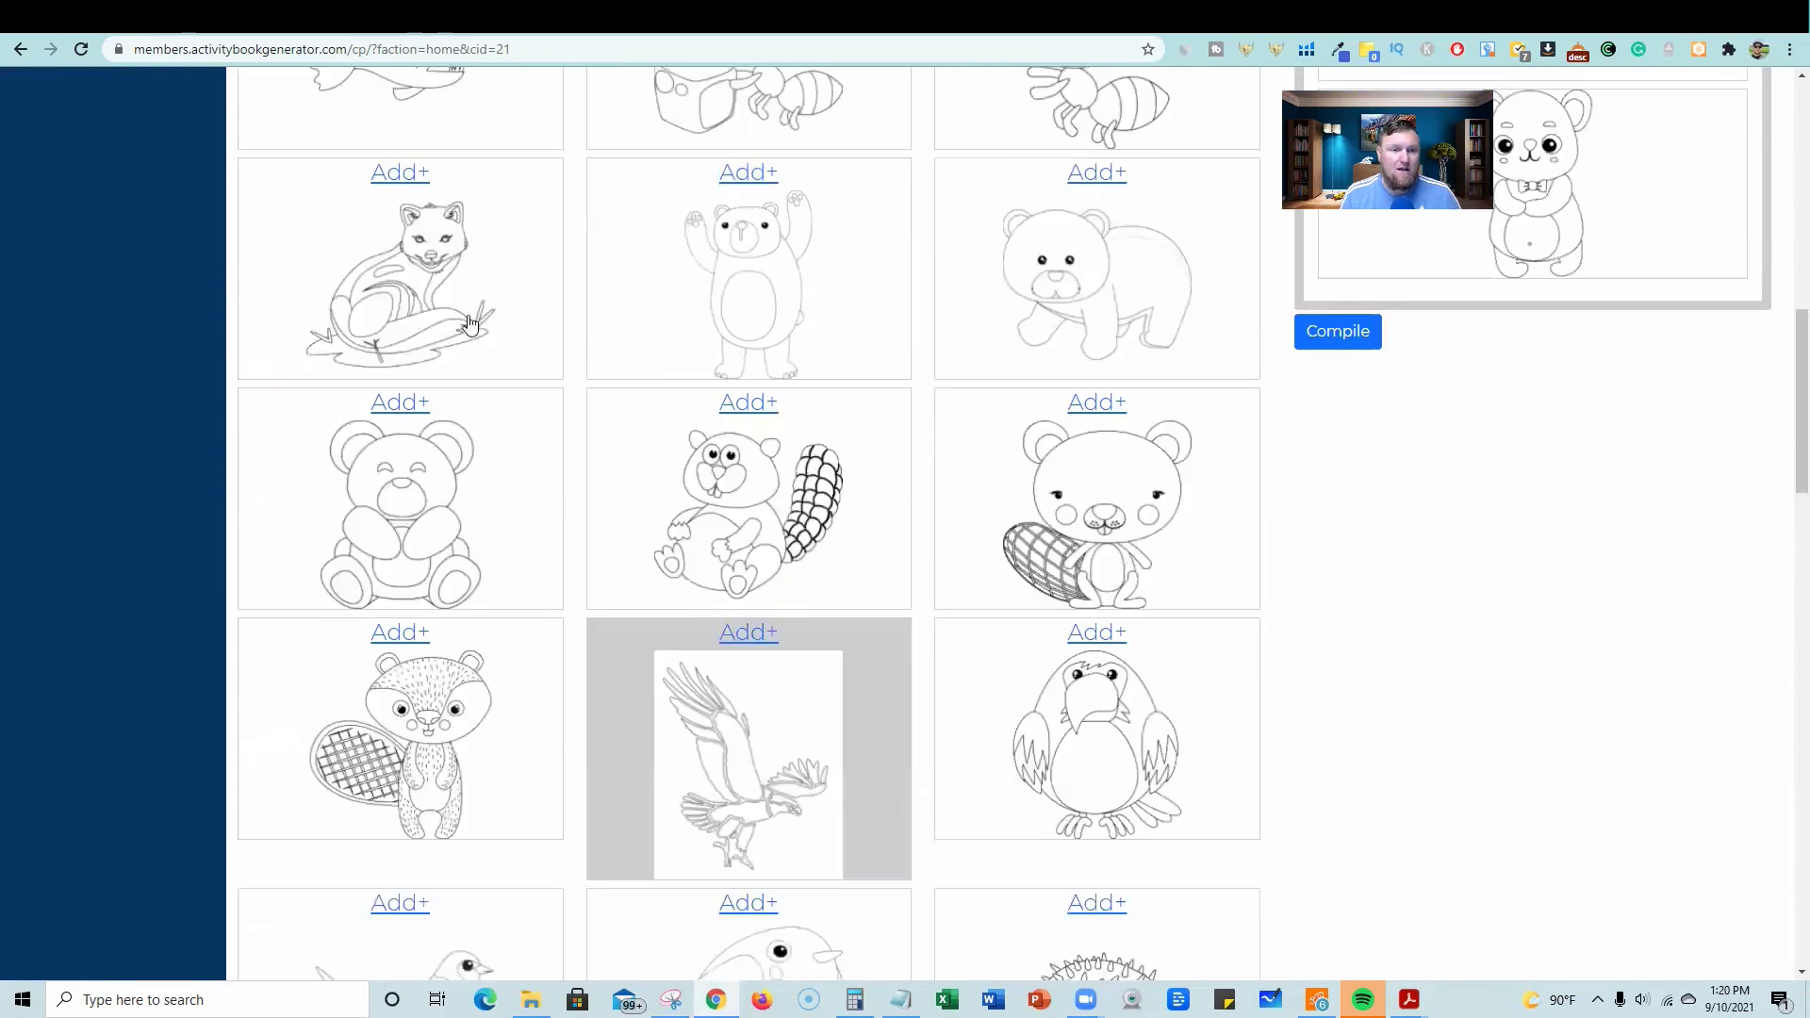
{"action": "left_click", "coordinate": [399, 173]}
{"action": "left_click", "coordinate": [748, 401]}
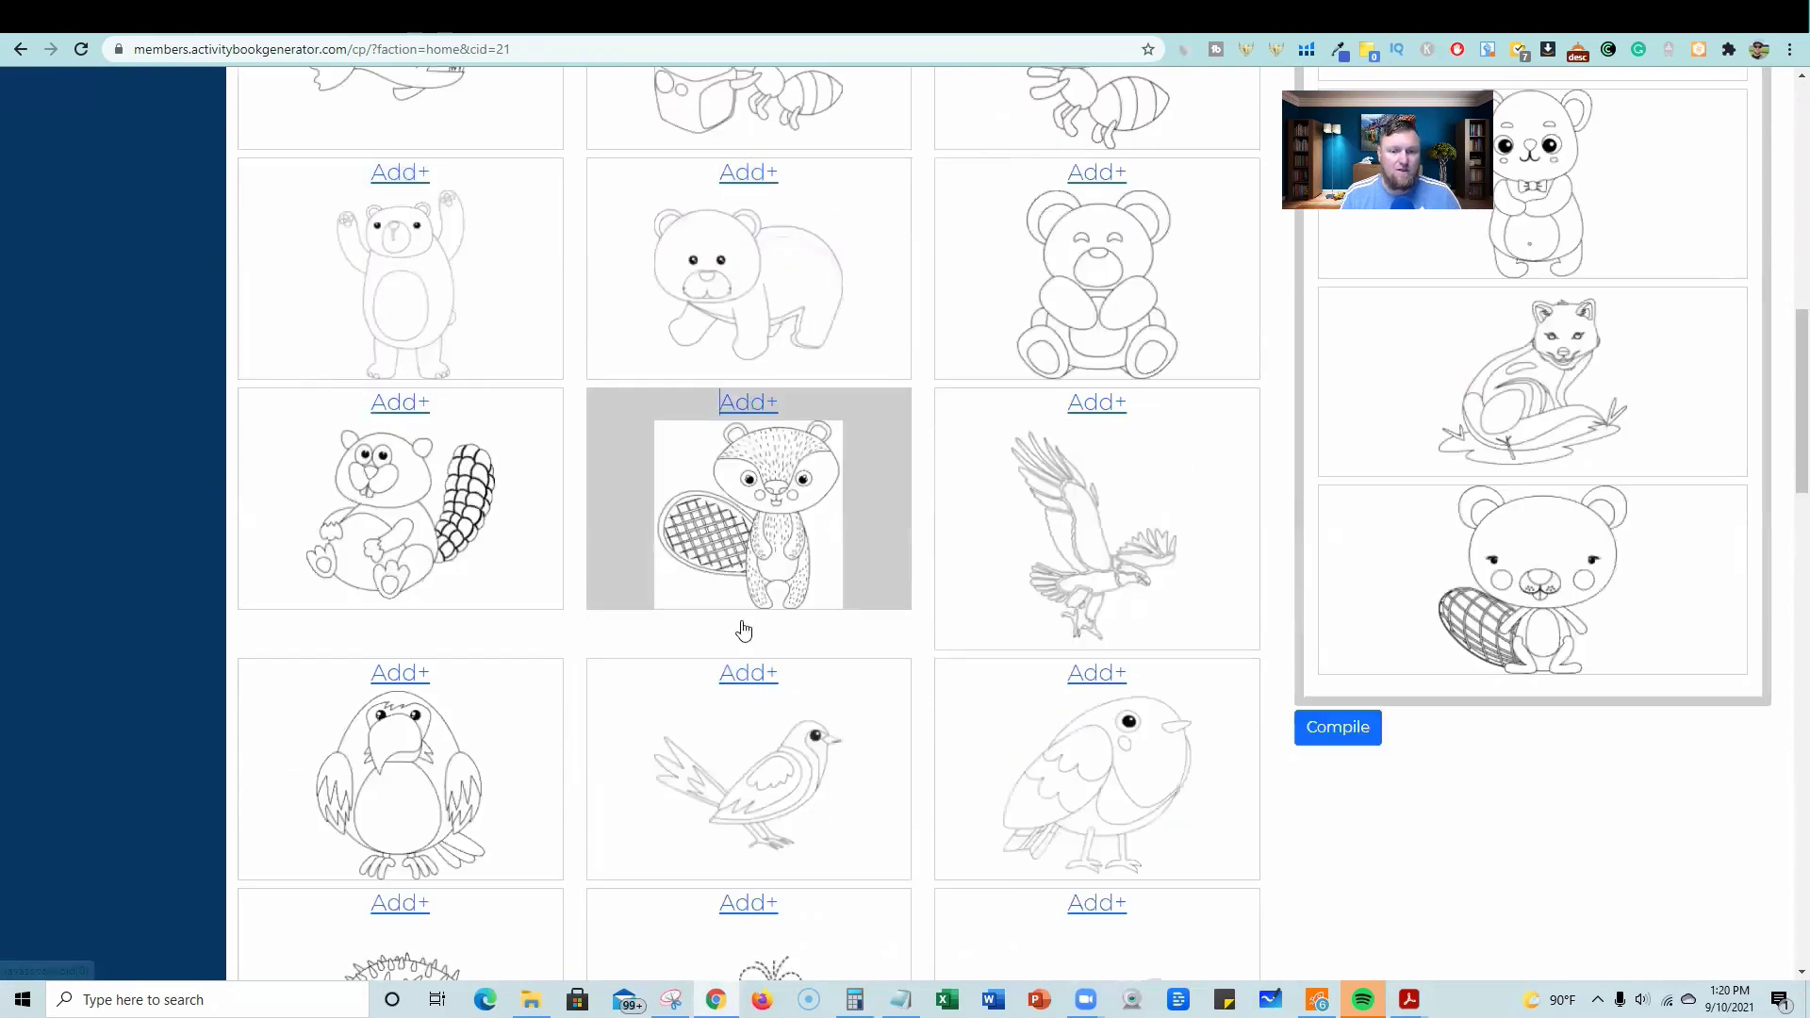
{"action": "left_click", "coordinate": [748, 668]}
{"action": "left_click", "coordinate": [1093, 667]}
{"action": "scroll", "coordinate": [815, 648], "scroll_direction": "down", "scroll_amount": 3}
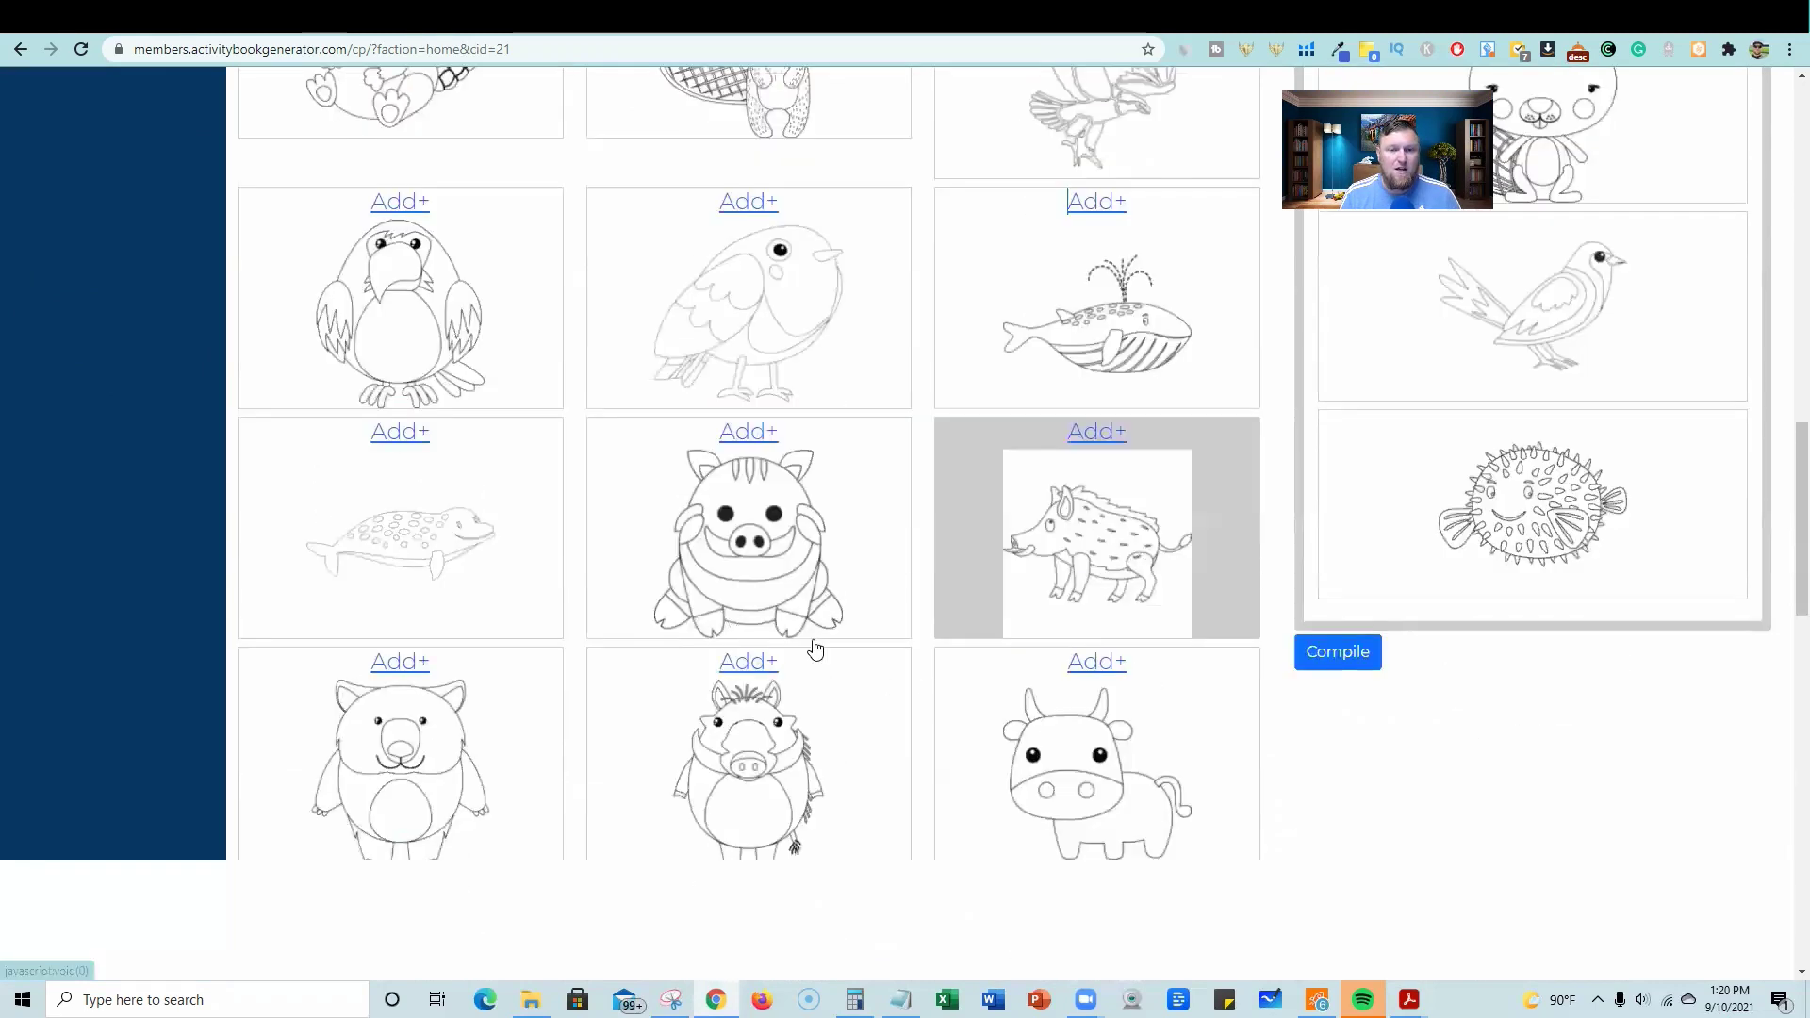
{"action": "left_click", "coordinate": [735, 436]}
{"action": "left_click", "coordinate": [396, 662]}
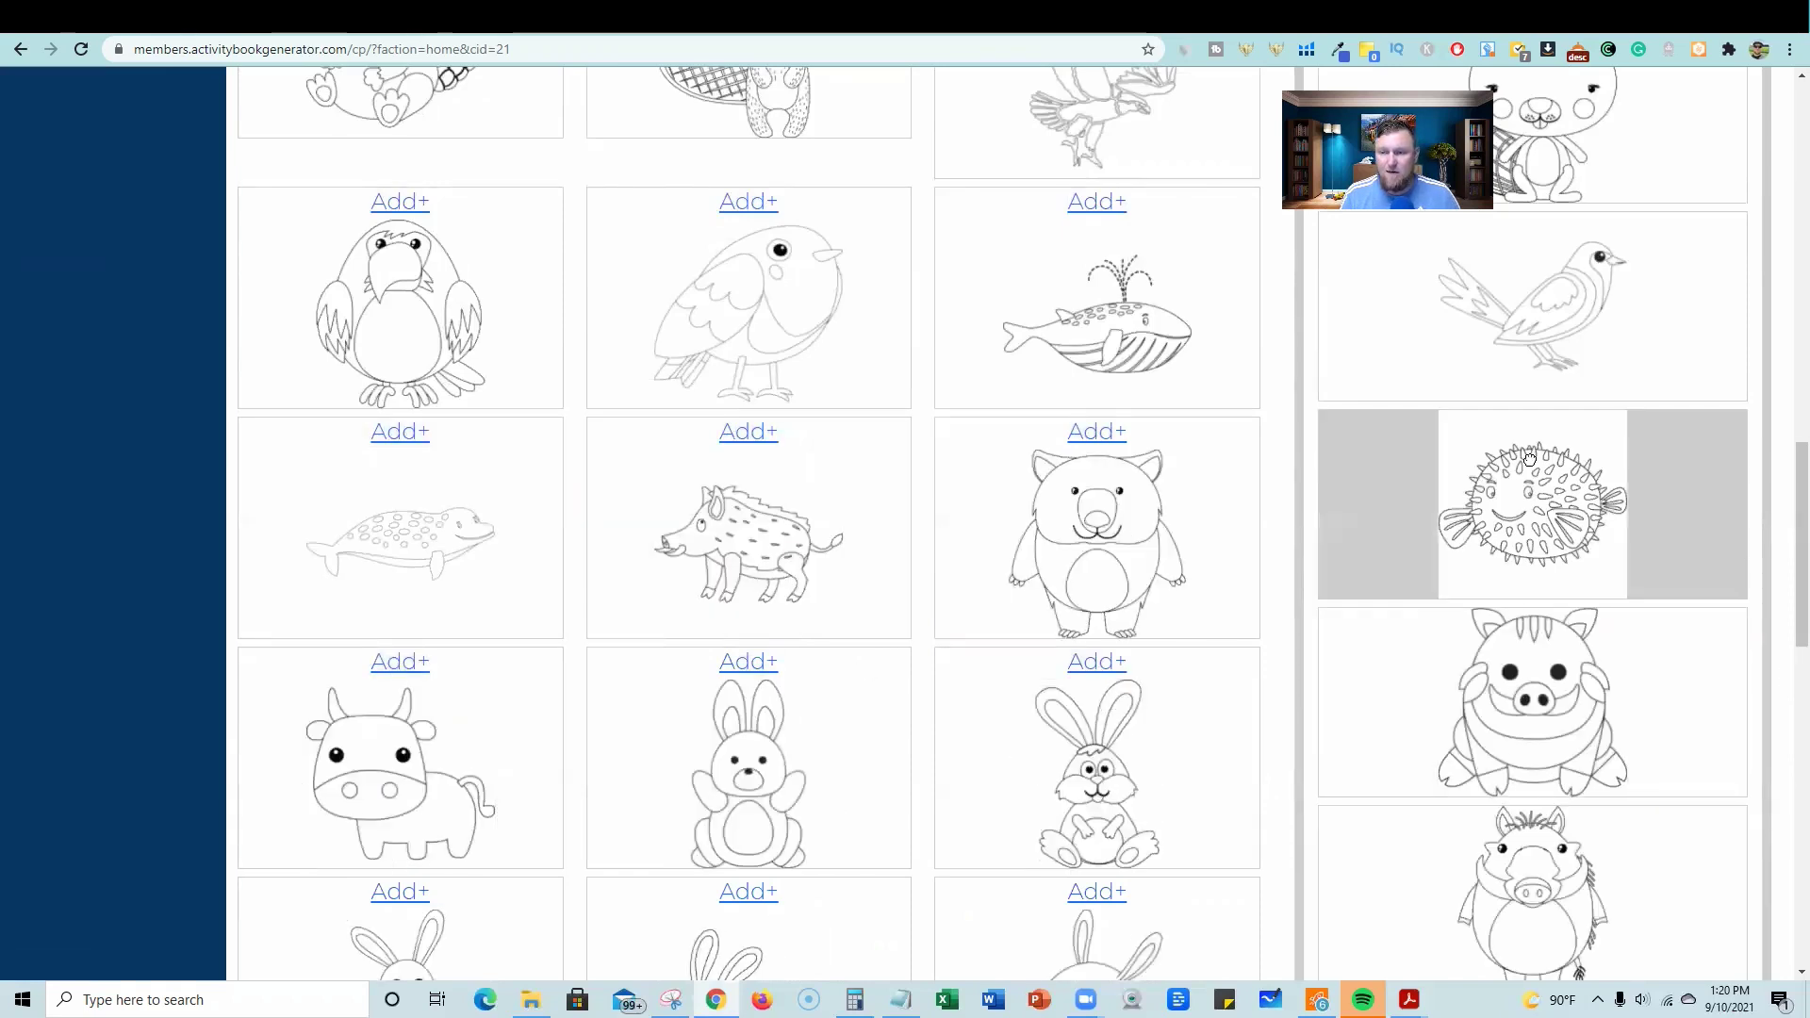
- Move a warthog page ahead of the bird, compile the book and open the PDF
{"action": "left_click_drag", "start_coordinate": [1683, 665], "coordinate": [1677, 296]}
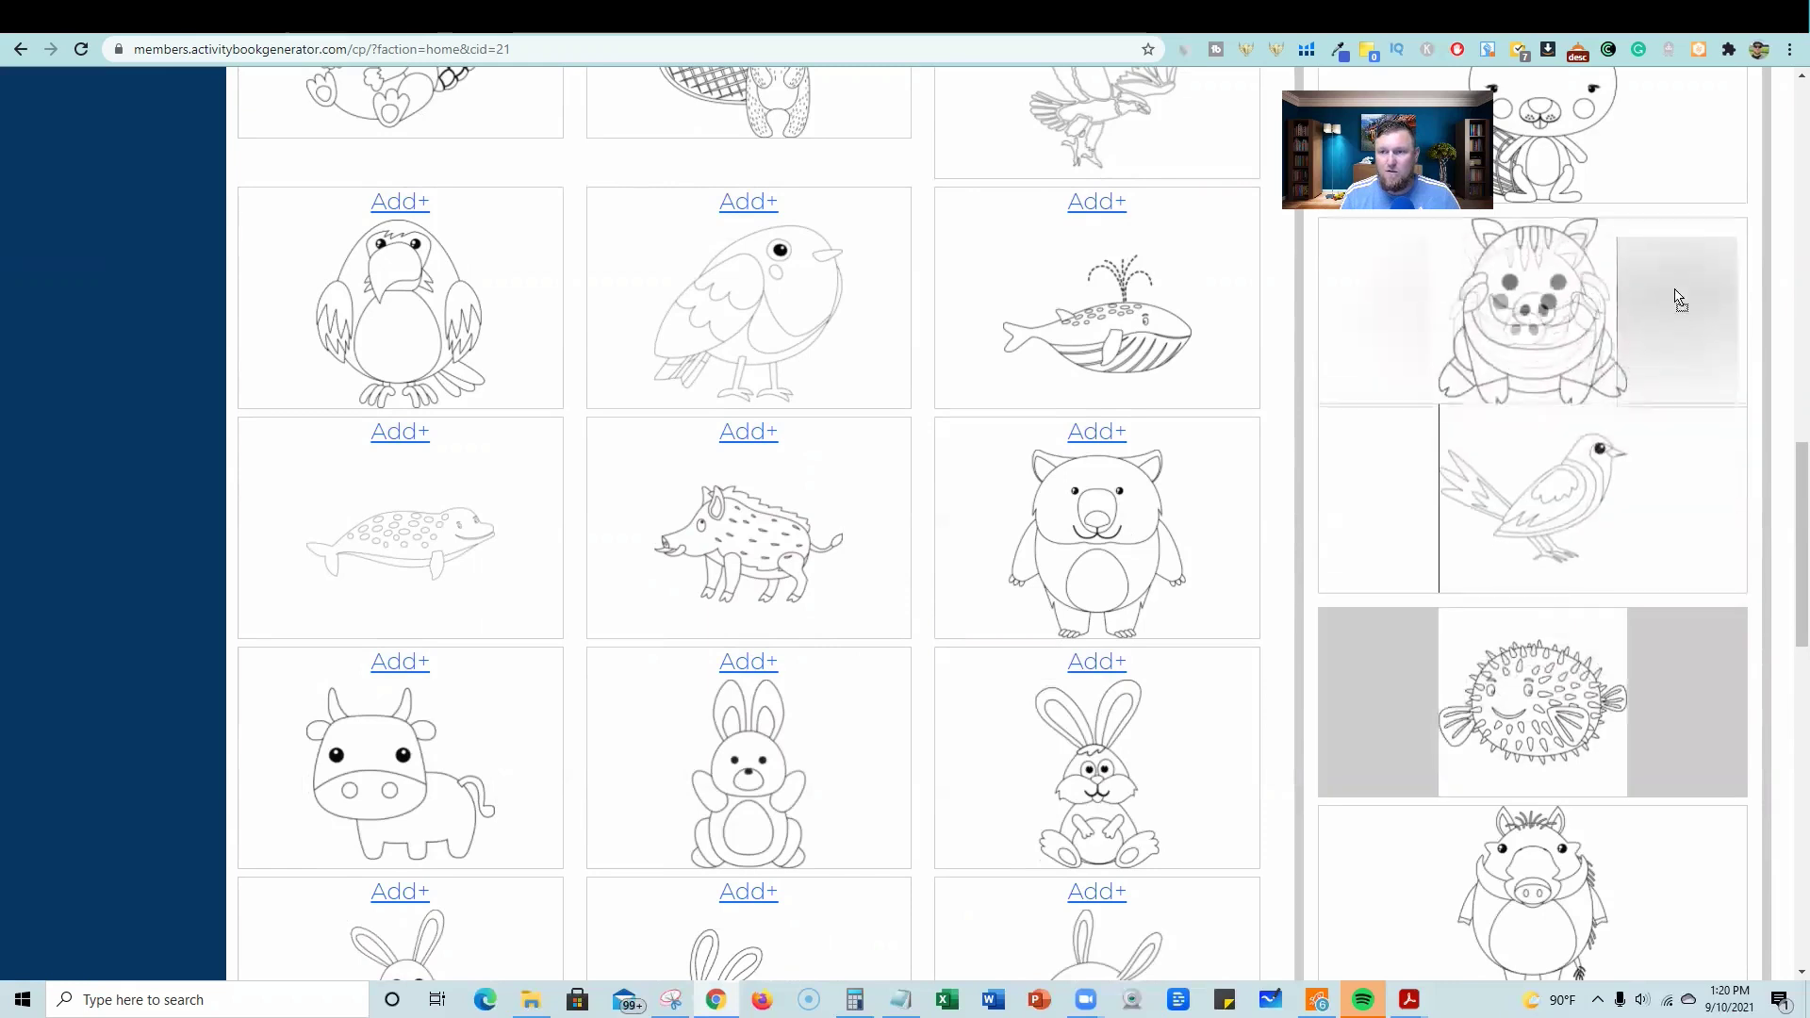
{"action": "scroll", "coordinate": [1674, 521], "scroll_direction": "up", "scroll_amount": 10}
{"action": "scroll", "coordinate": [1672, 522], "scroll_direction": "up", "scroll_amount": 3}
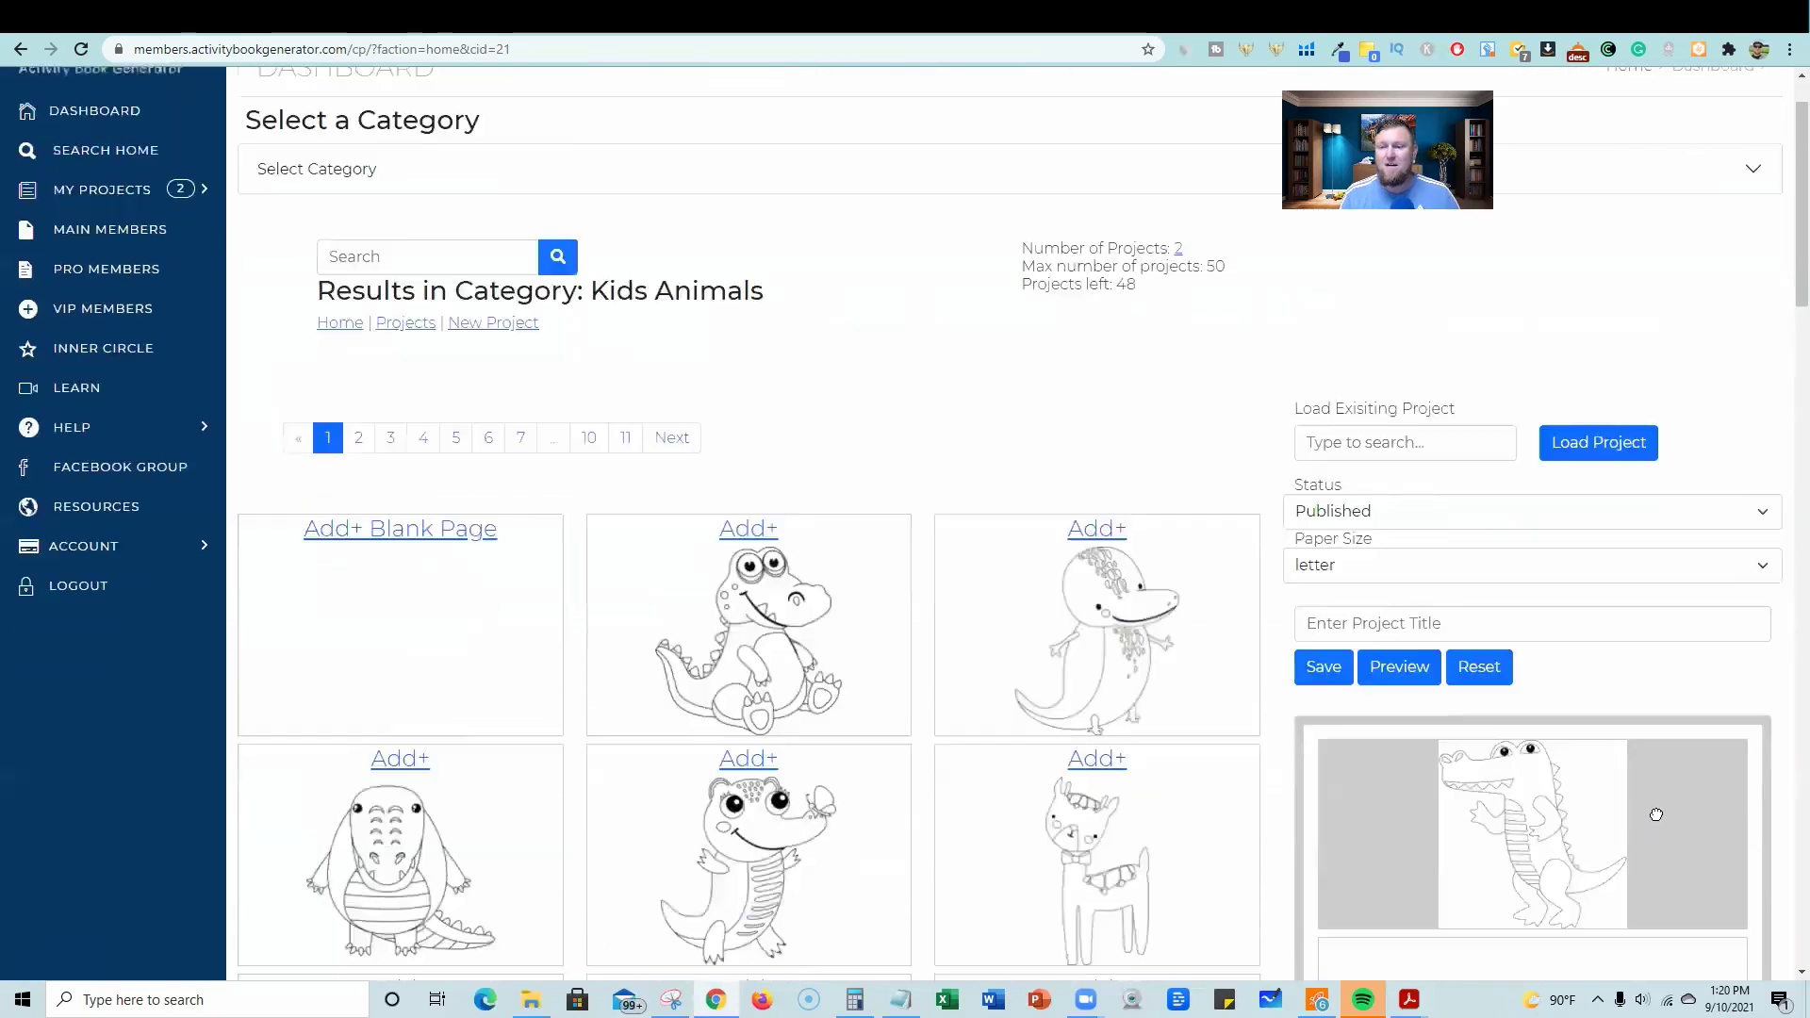
{"action": "scroll", "coordinate": [1407, 471], "scroll_direction": "down", "scroll_amount": 2}
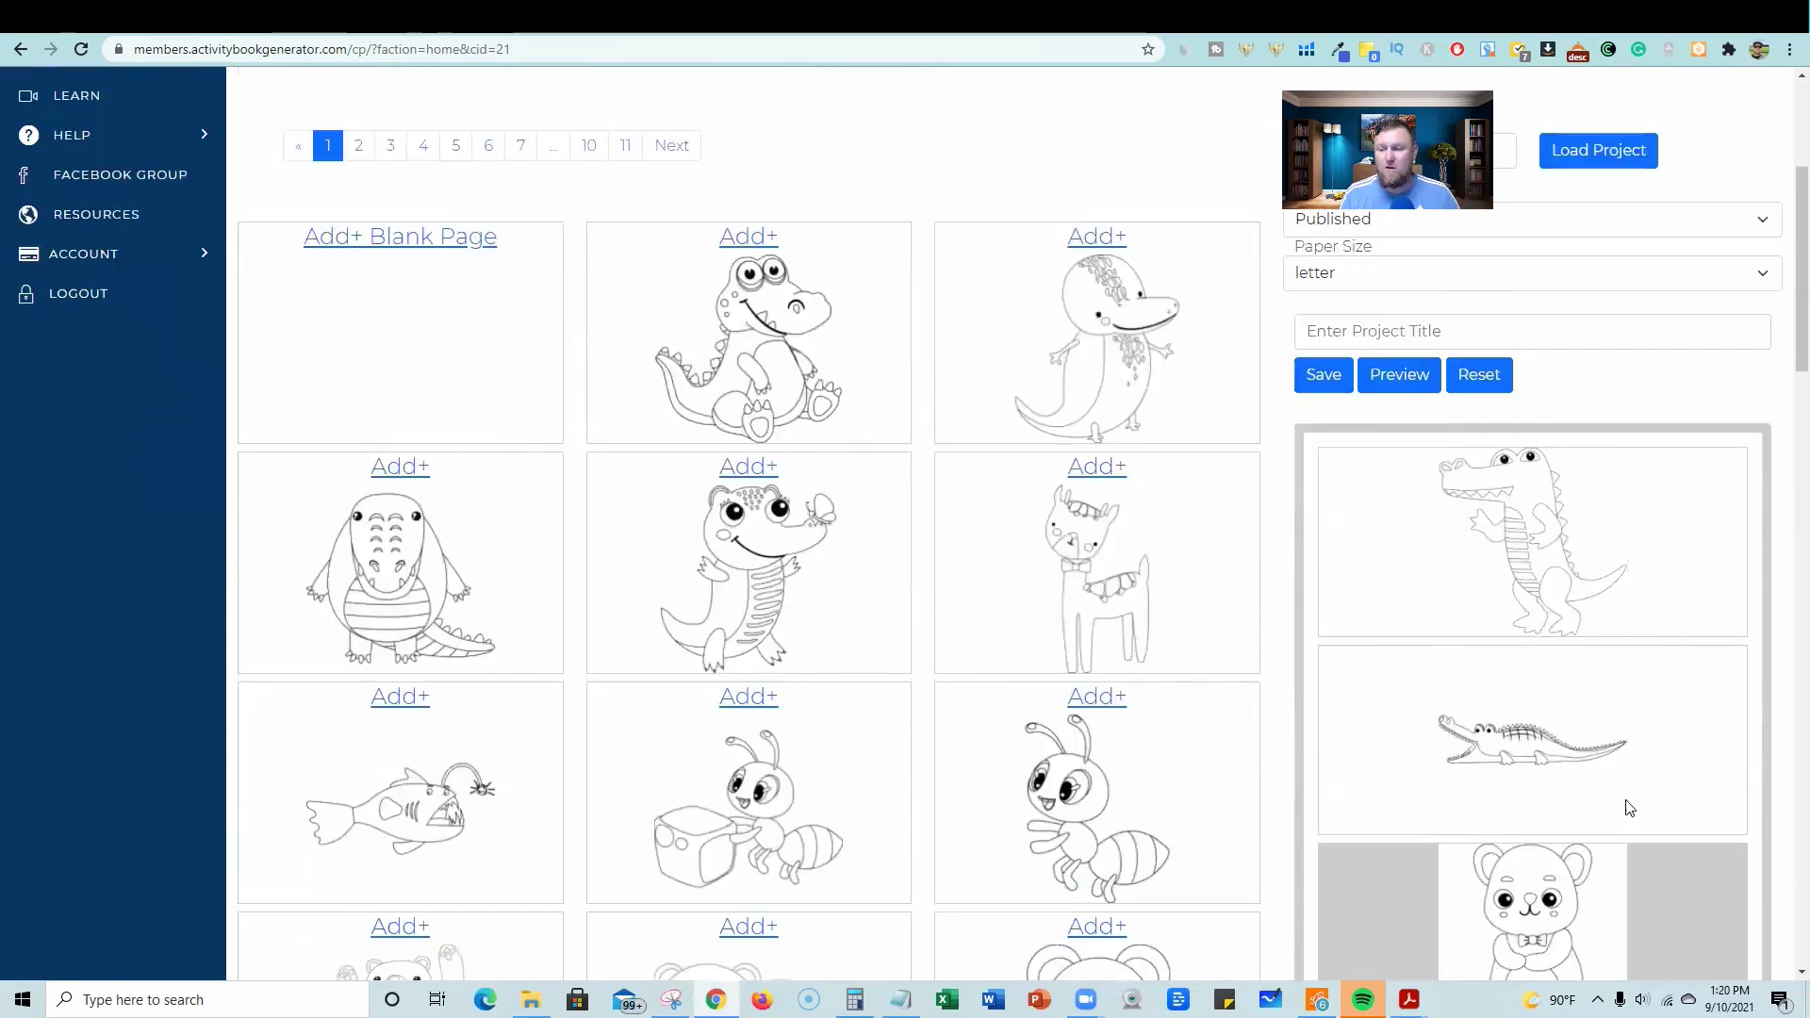
{"action": "scroll", "coordinate": [1630, 763], "scroll_direction": "down", "scroll_amount": 2}
{"action": "scroll", "coordinate": [1630, 769], "scroll_direction": "down", "scroll_amount": 5}
{"action": "scroll", "coordinate": [1631, 767], "scroll_direction": "down", "scroll_amount": 5}
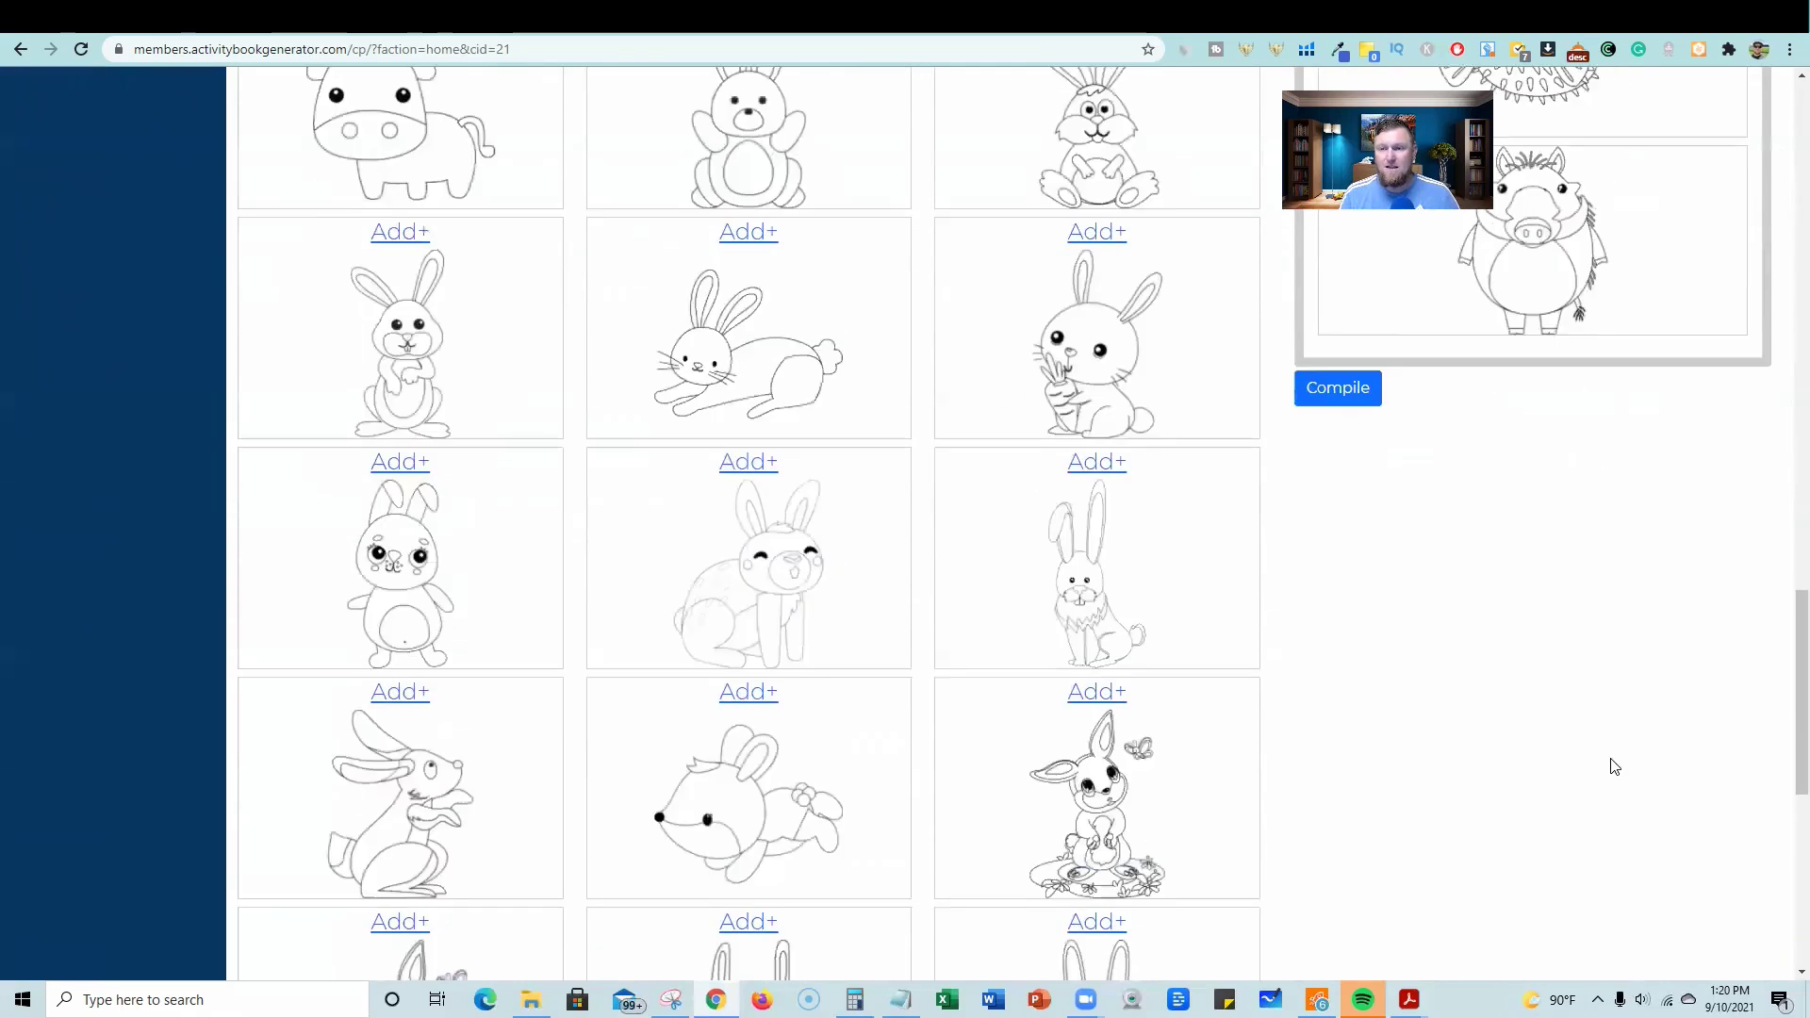
{"action": "scroll", "coordinate": [1608, 759], "scroll_direction": "up", "scroll_amount": 2}
{"action": "left_click", "coordinate": [1359, 772]}
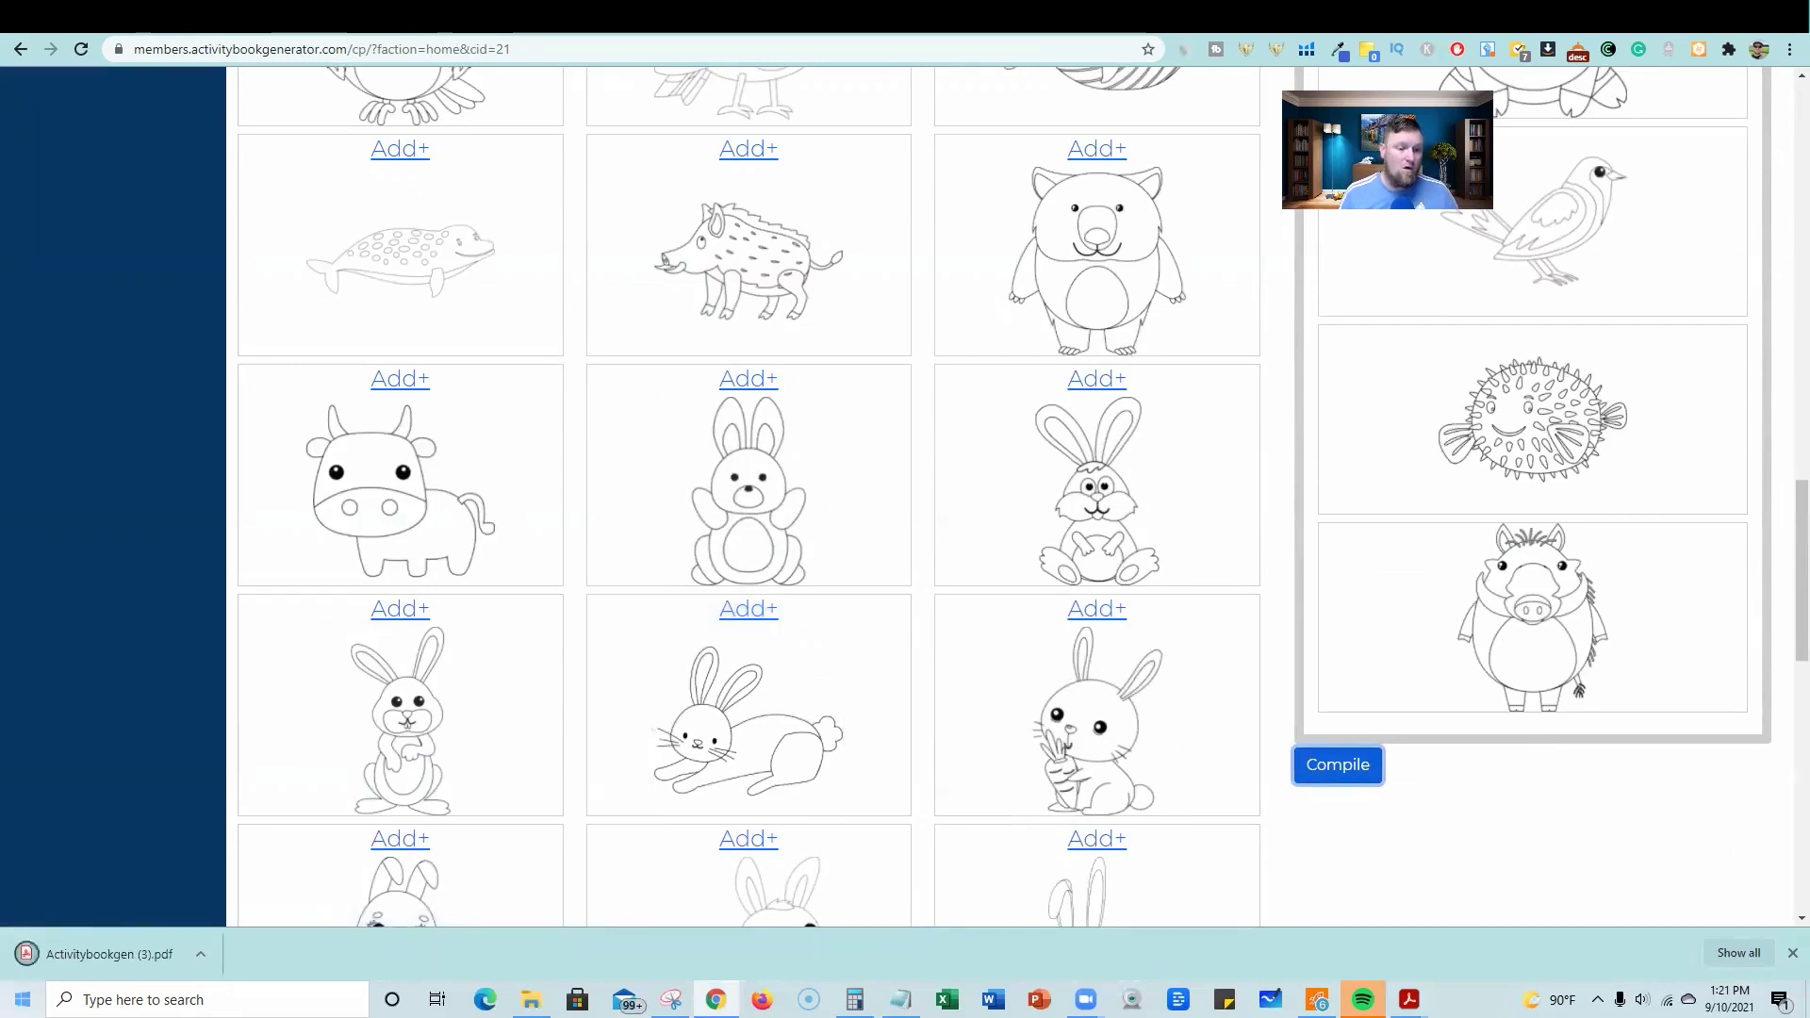
{"action": "left_click", "coordinate": [83, 956]}
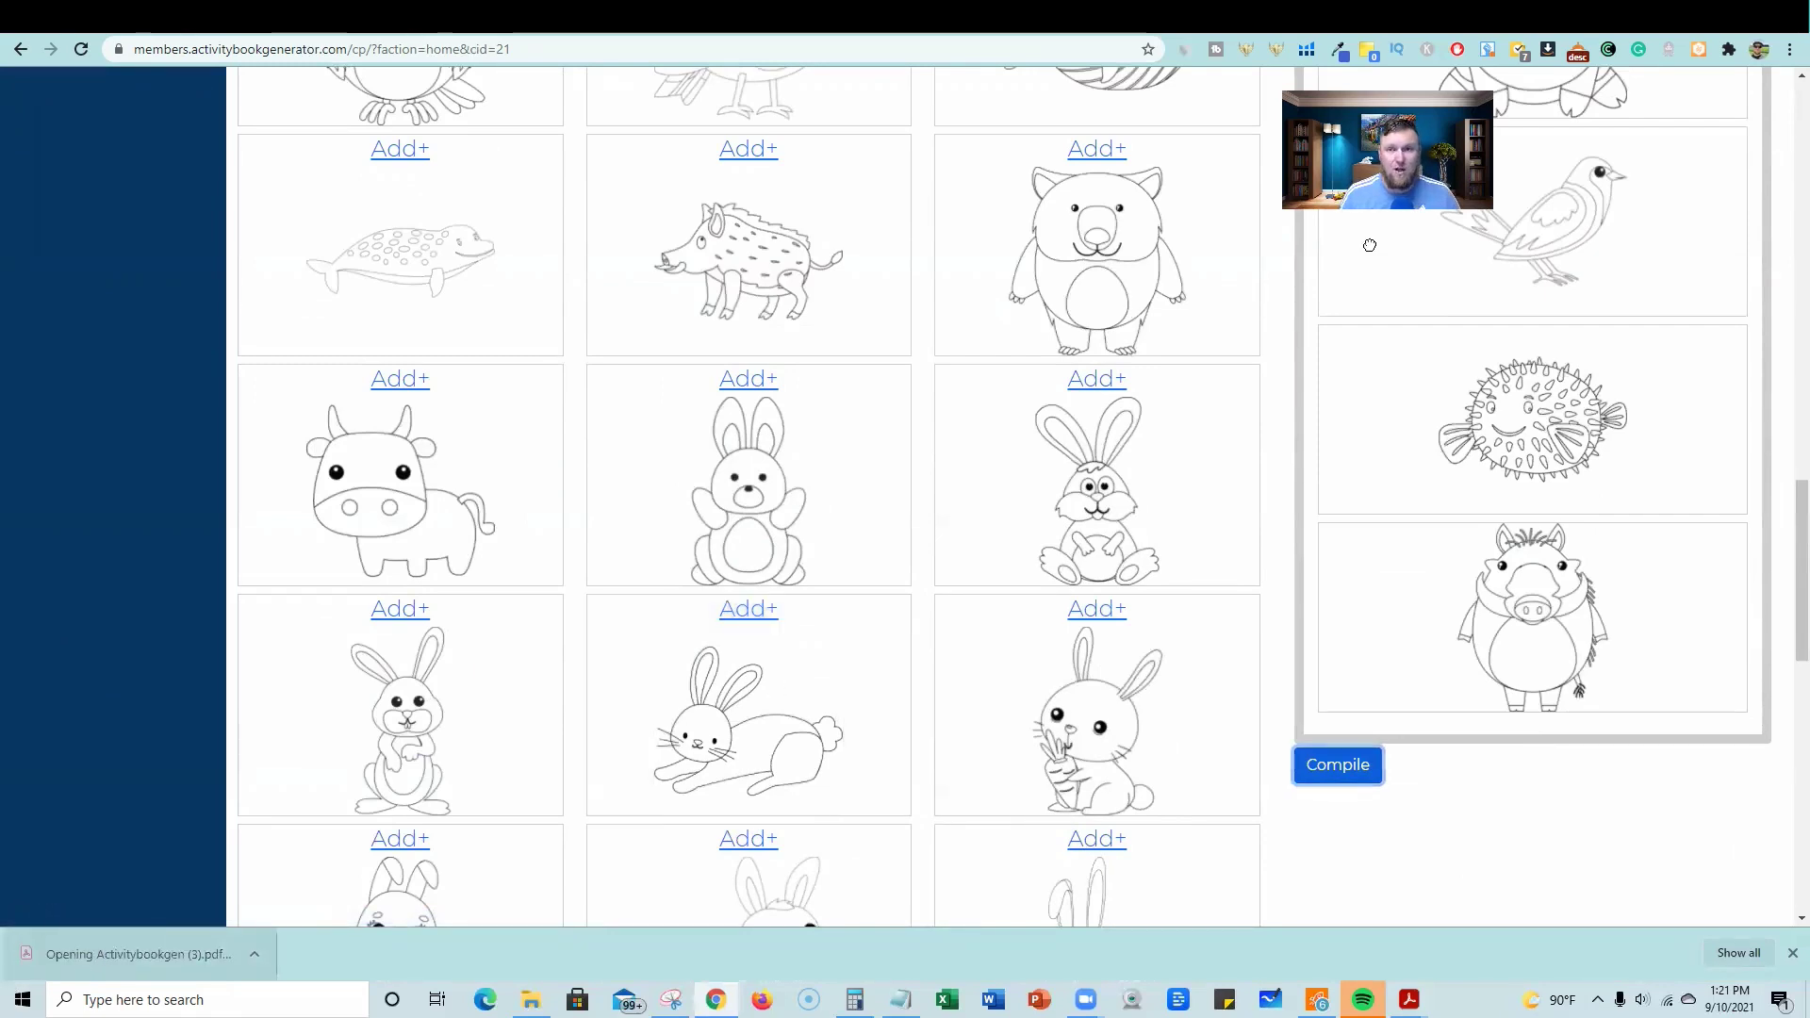
- Review the 9-page animal PDF at 100% zoom, then switch back to Chrome
{"action": "left_click", "coordinate": [939, 96]}
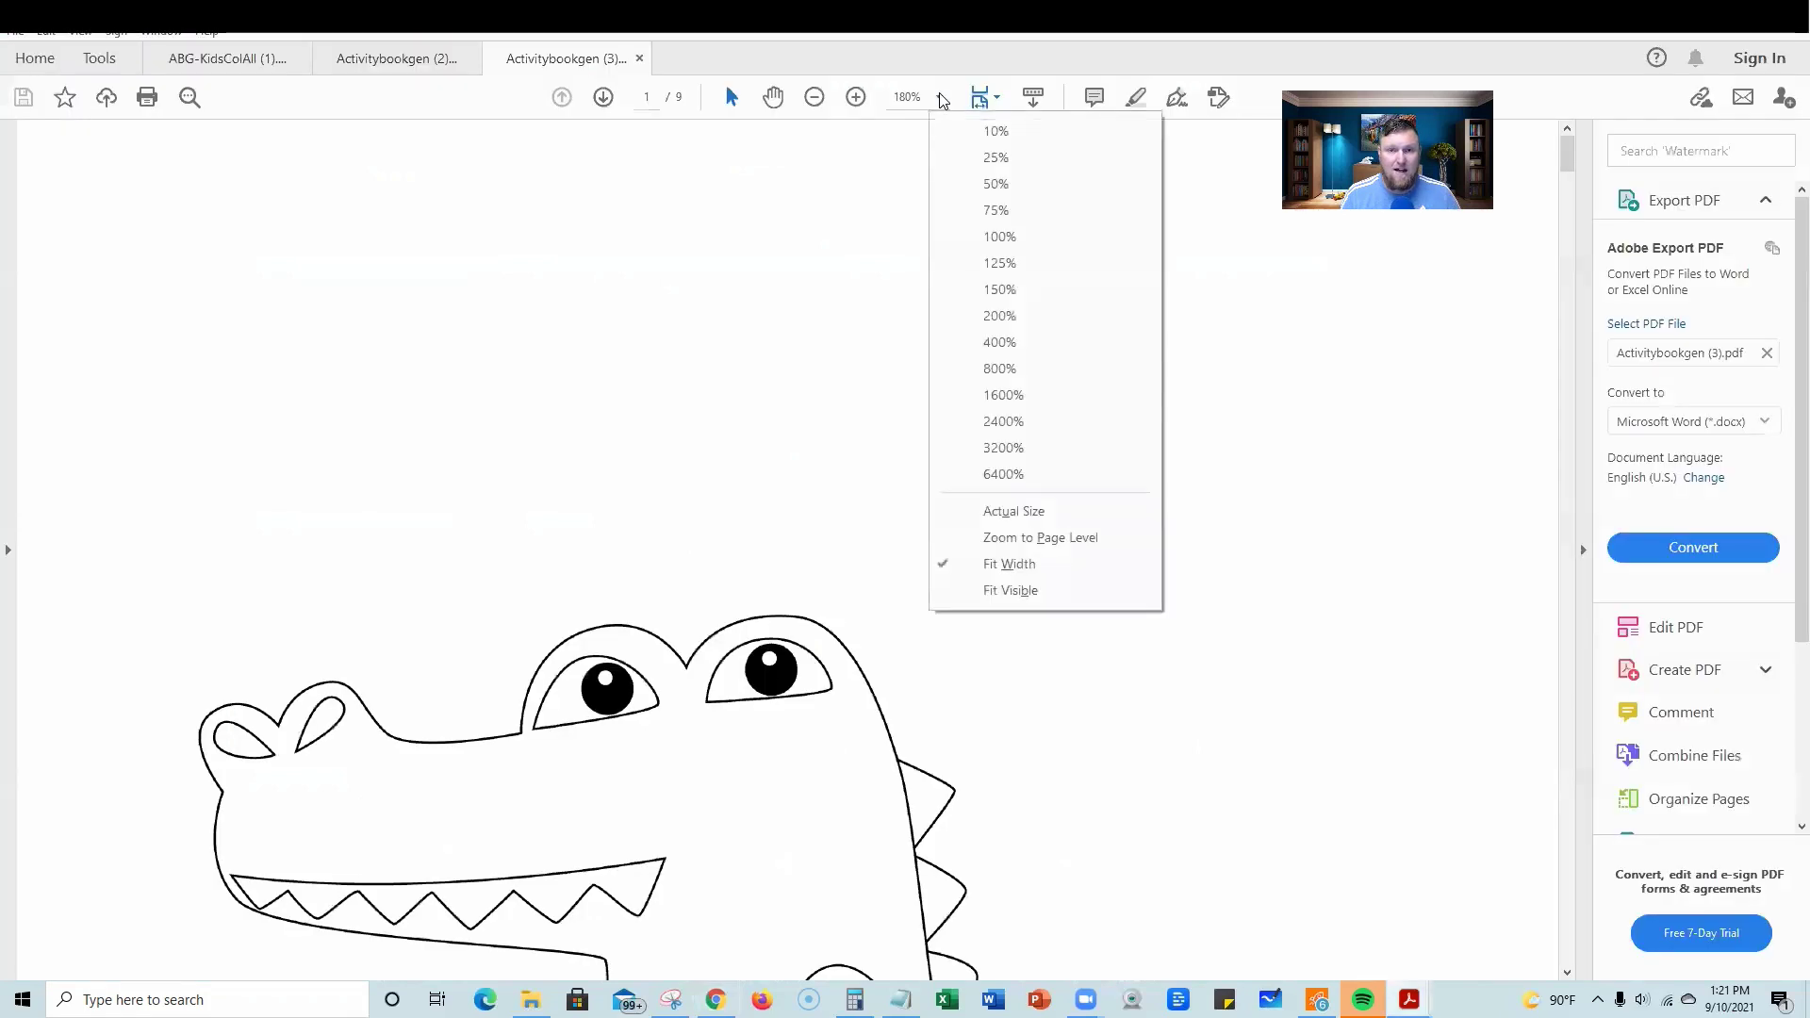
{"action": "left_click", "coordinate": [1004, 241]}
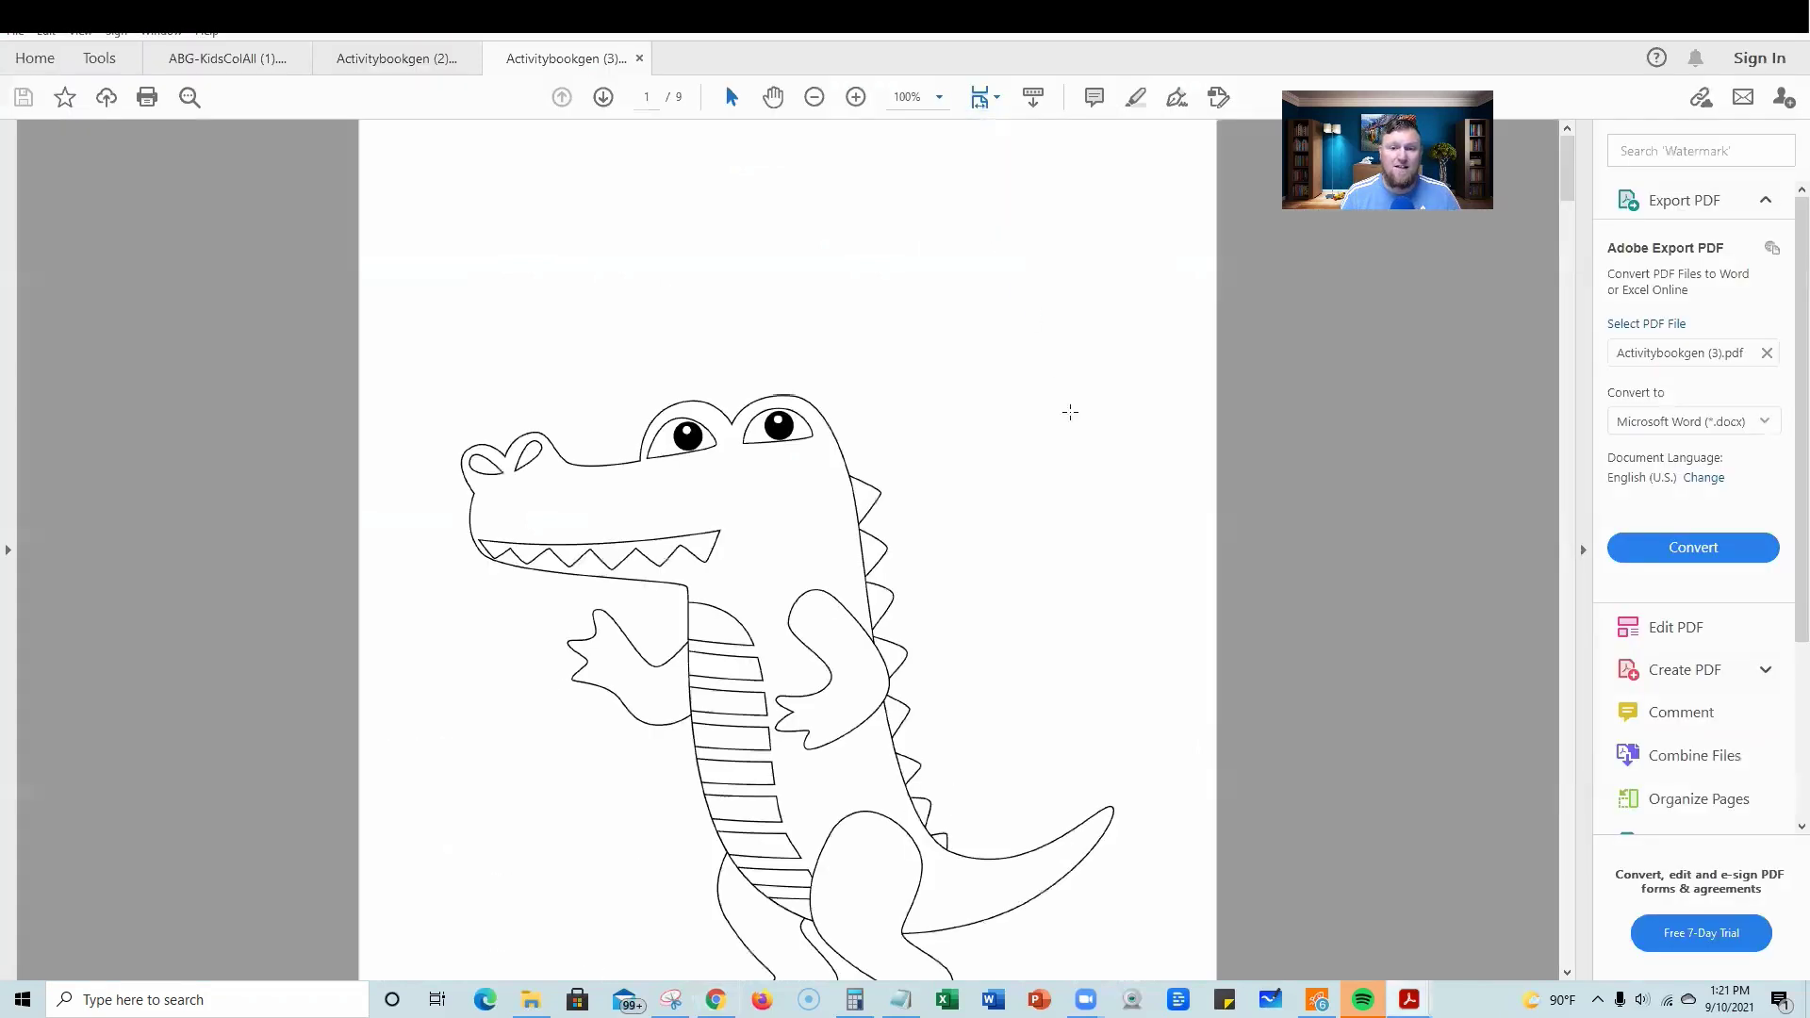
{"action": "scroll", "coordinate": [1088, 514], "scroll_direction": "down", "scroll_amount": 5}
{"action": "scroll", "coordinate": [1091, 517], "scroll_direction": "down", "scroll_amount": 5}
{"action": "scroll", "coordinate": [1091, 517], "scroll_direction": "down", "scroll_amount": 2}
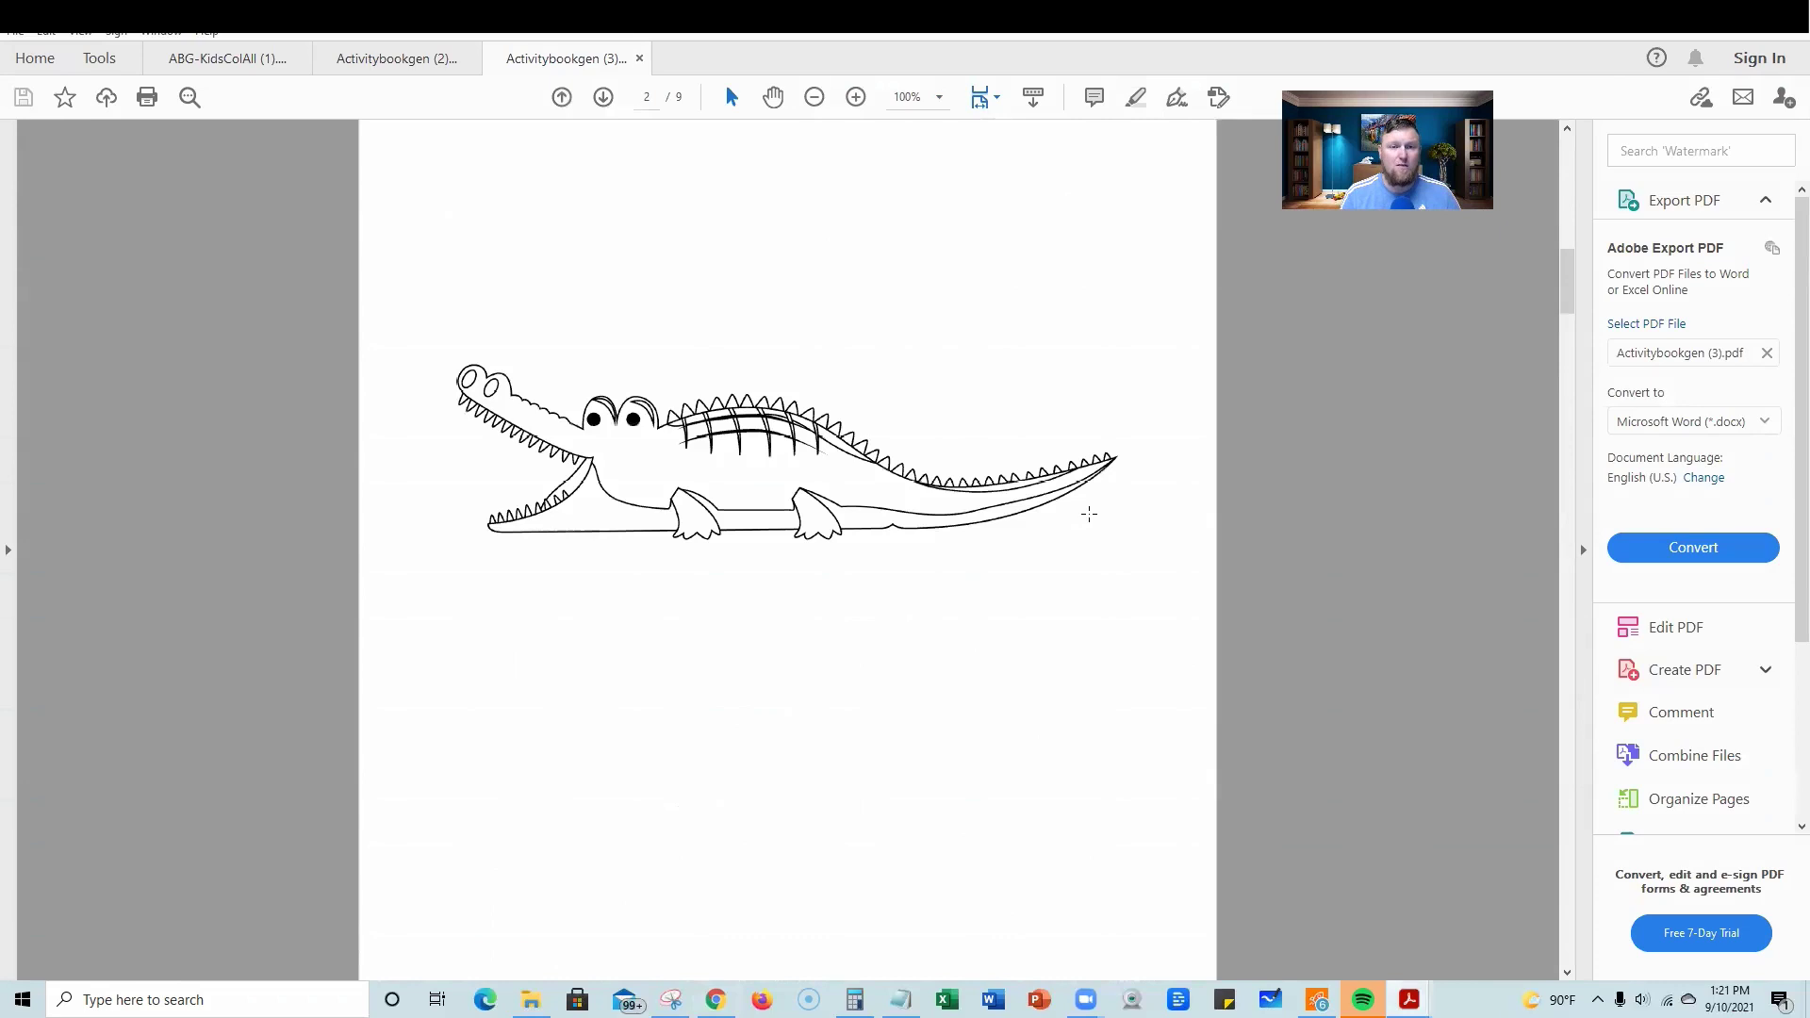
{"action": "scroll", "coordinate": [1091, 517], "scroll_direction": "down", "scroll_amount": 5}
{"action": "scroll", "coordinate": [1091, 521], "scroll_direction": "down", "scroll_amount": 5}
{"action": "scroll", "coordinate": [1090, 518], "scroll_direction": "down", "scroll_amount": 5}
{"action": "scroll", "coordinate": [1090, 517], "scroll_direction": "down", "scroll_amount": 5}
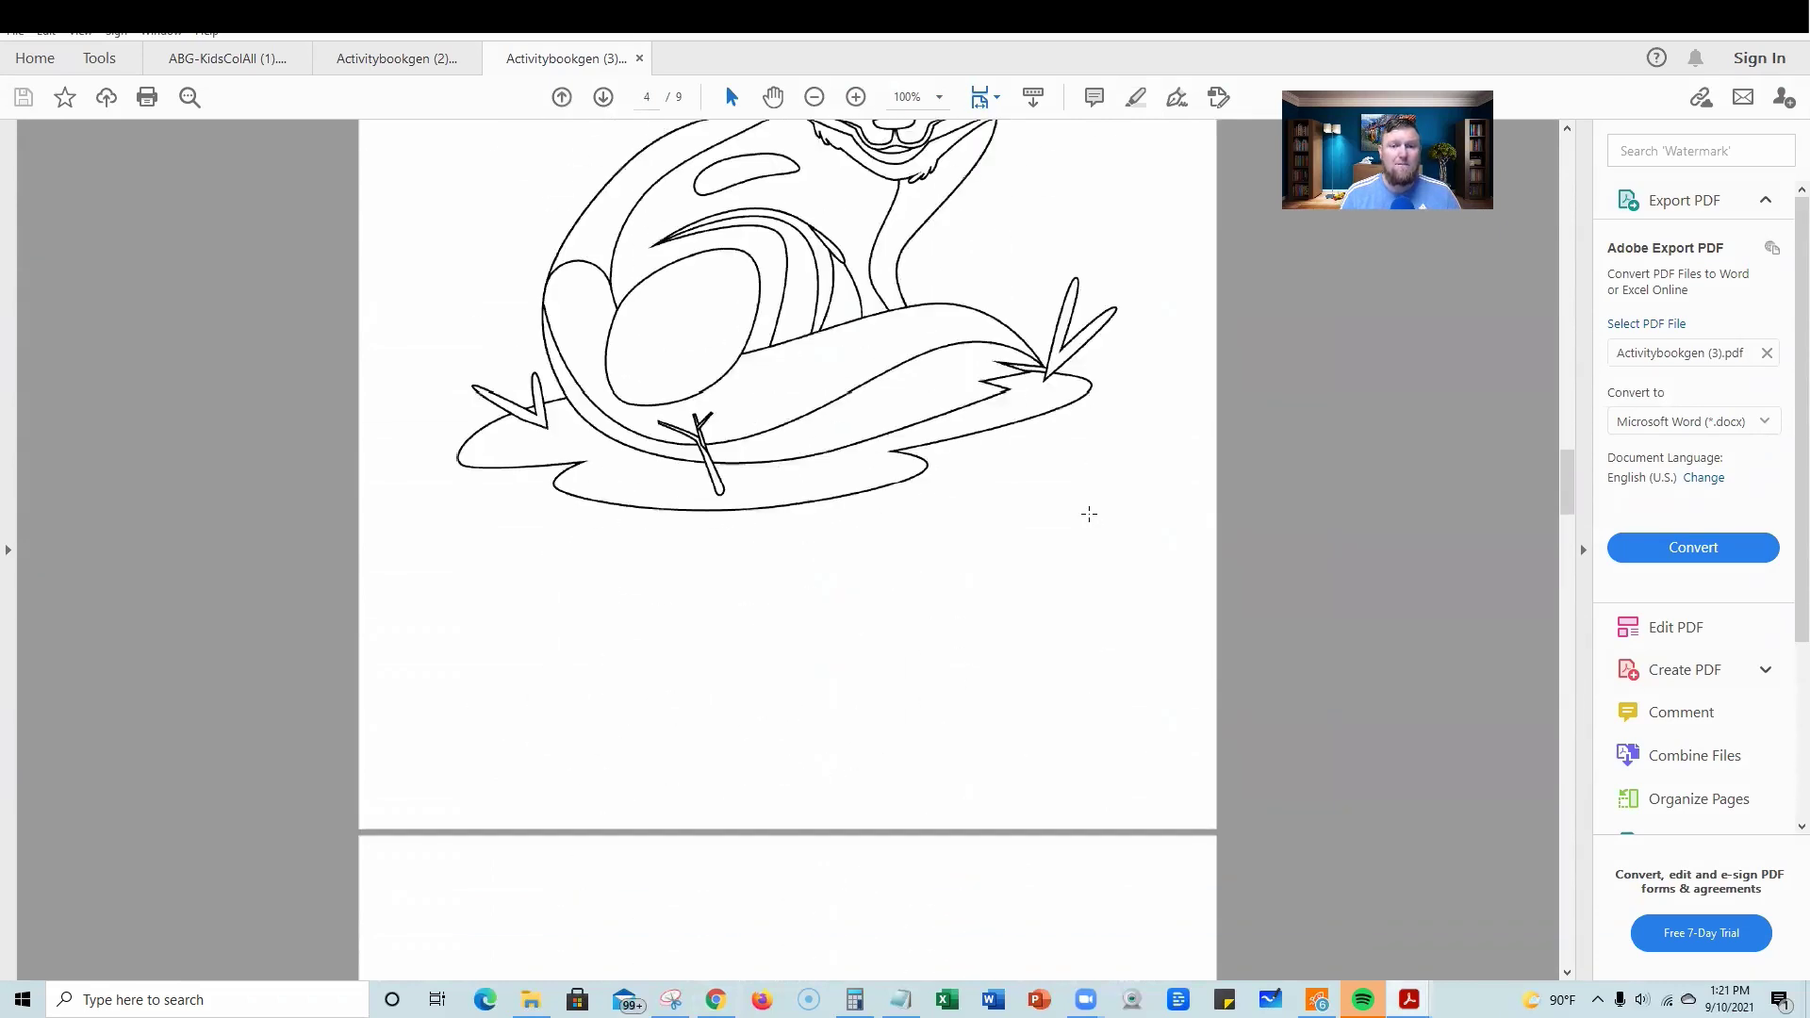
{"action": "scroll", "coordinate": [1090, 513], "scroll_direction": "down", "scroll_amount": 5}
{"action": "scroll", "coordinate": [1089, 513], "scroll_direction": "down", "scroll_amount": 5}
{"action": "scroll", "coordinate": [1089, 514], "scroll_direction": "down", "scroll_amount": 5}
{"action": "scroll", "coordinate": [1089, 513], "scroll_direction": "down", "scroll_amount": 5}
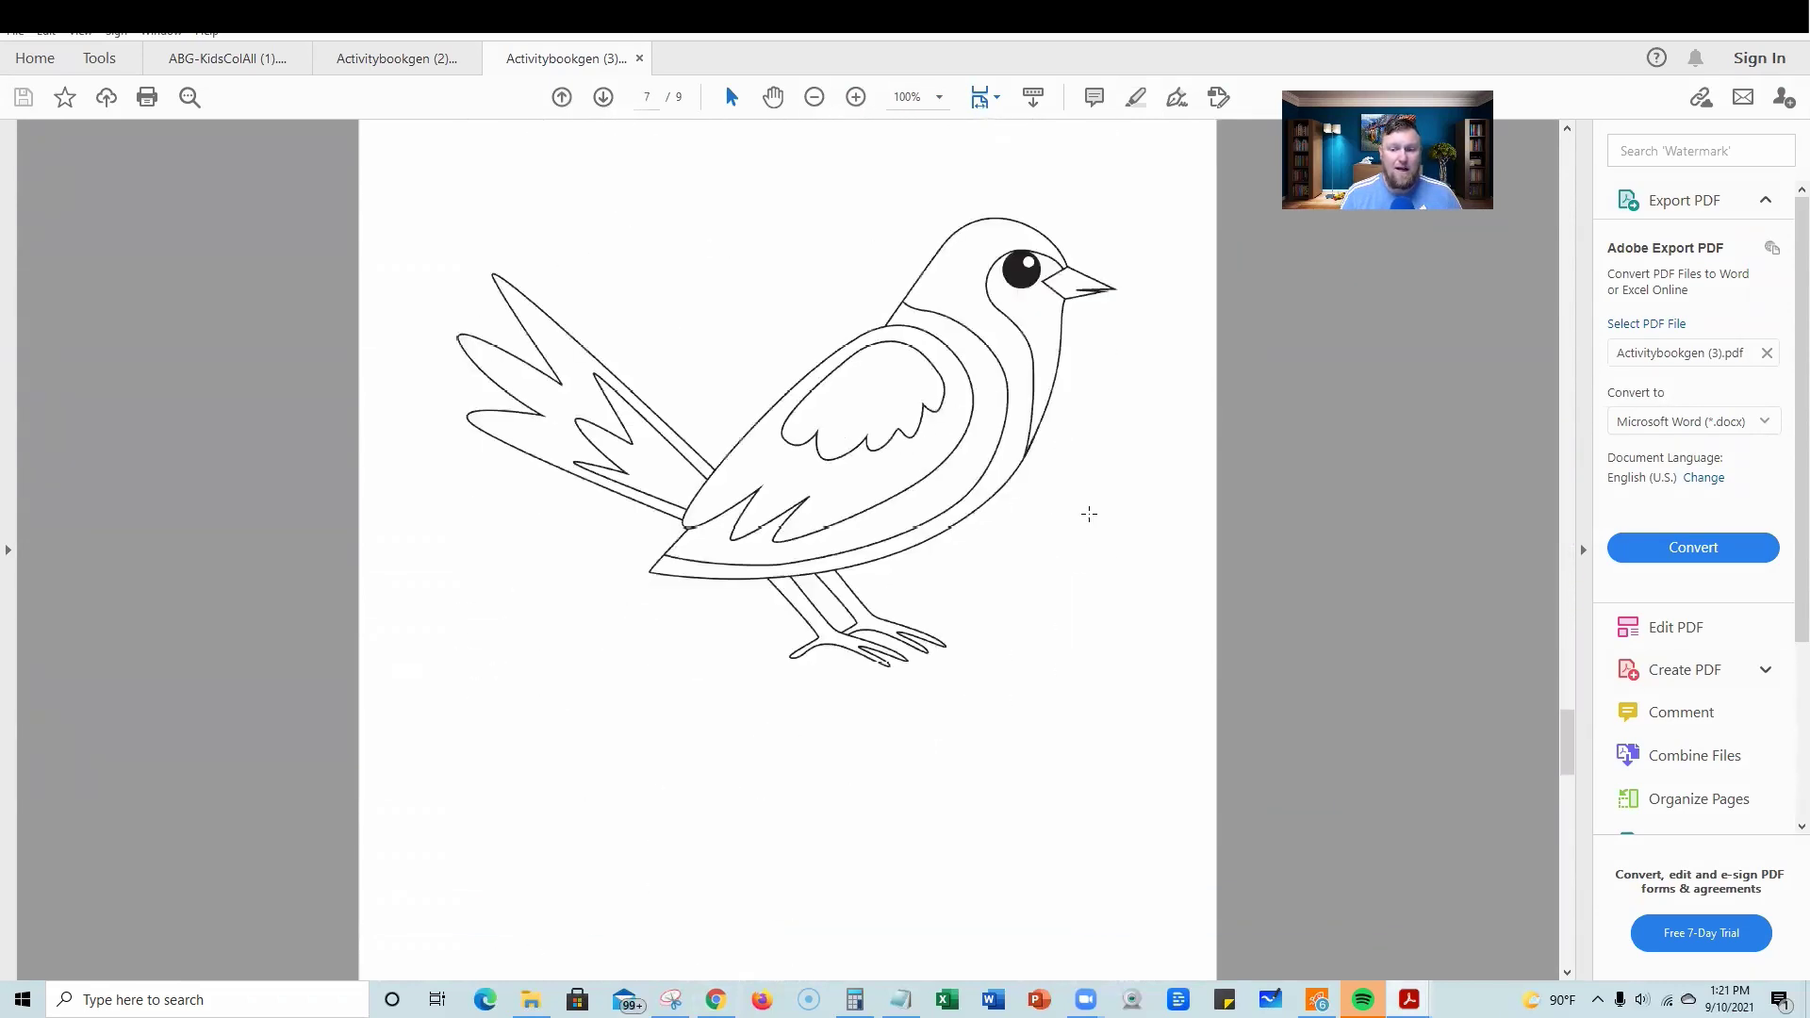
{"action": "scroll", "coordinate": [1090, 520], "scroll_direction": "down", "scroll_amount": 5}
{"action": "scroll", "coordinate": [1091, 521], "scroll_direction": "down", "scroll_amount": 5}
{"action": "scroll", "coordinate": [1089, 518], "scroll_direction": "down", "scroll_amount": 5}
{"action": "scroll", "coordinate": [1091, 518], "scroll_direction": "down", "scroll_amount": 3}
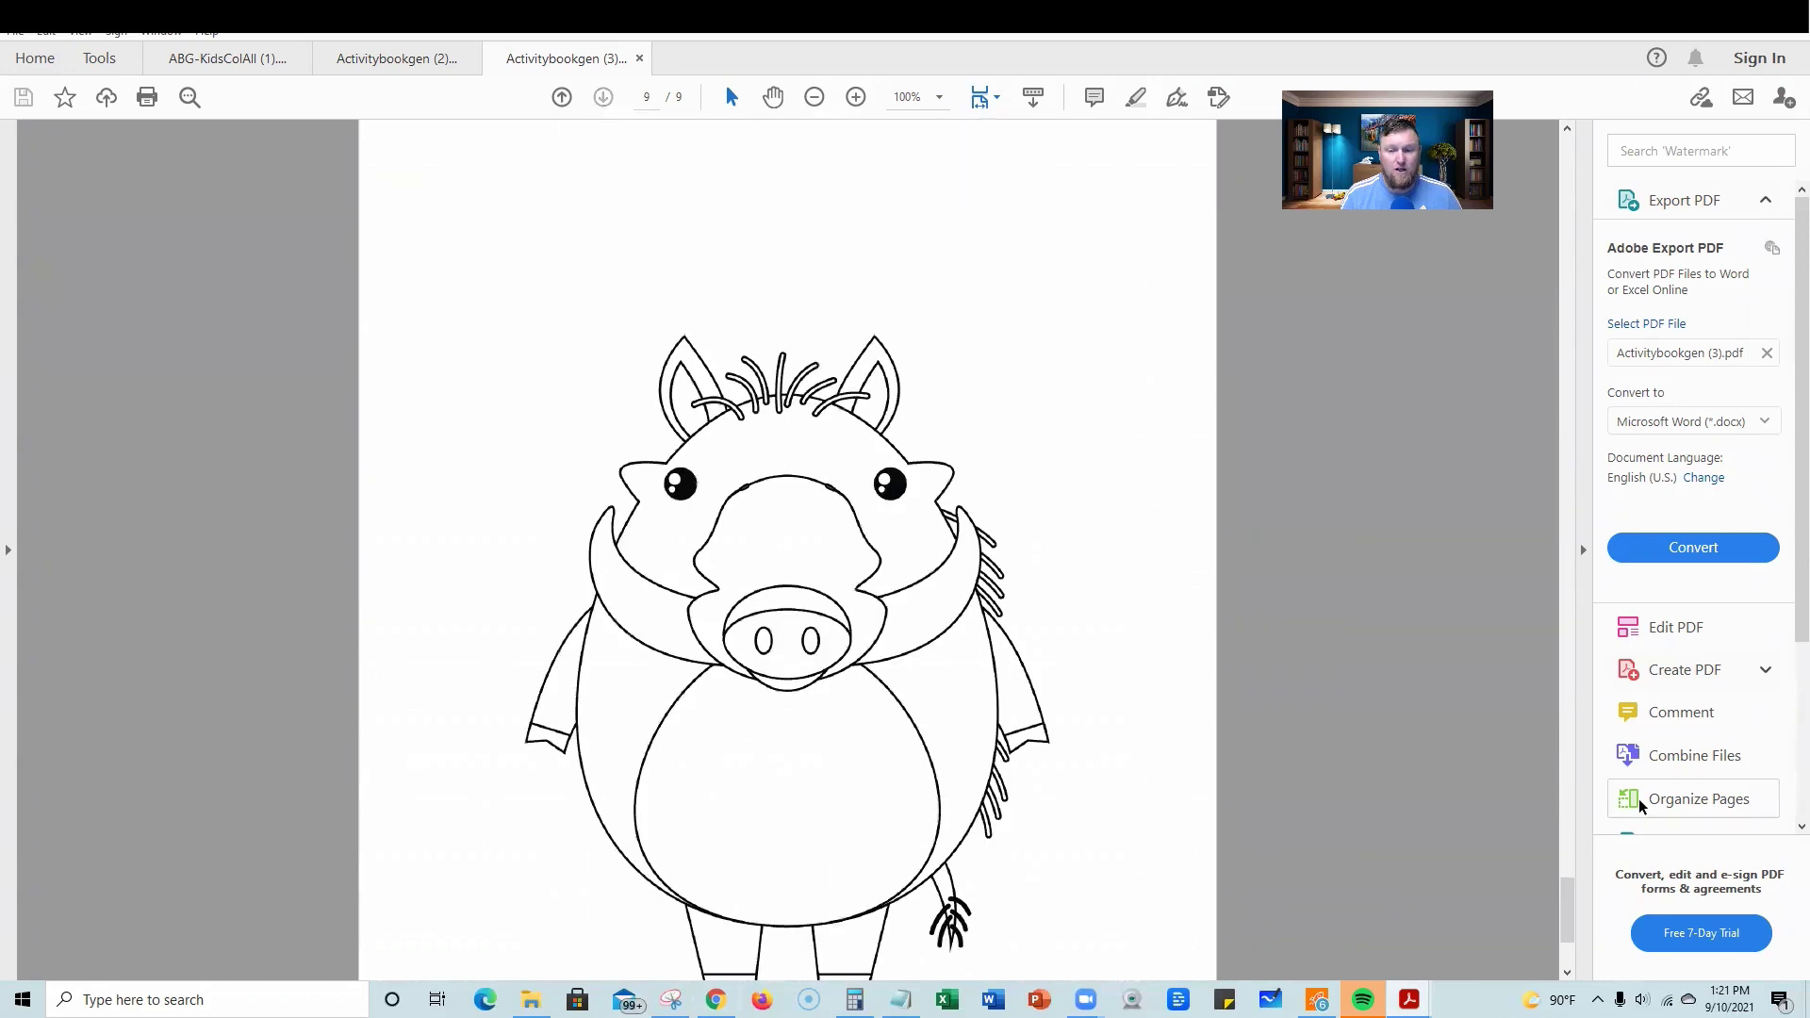
{"action": "left_click_drag", "start_coordinate": [1566, 912], "coordinate": [1579, 142]}
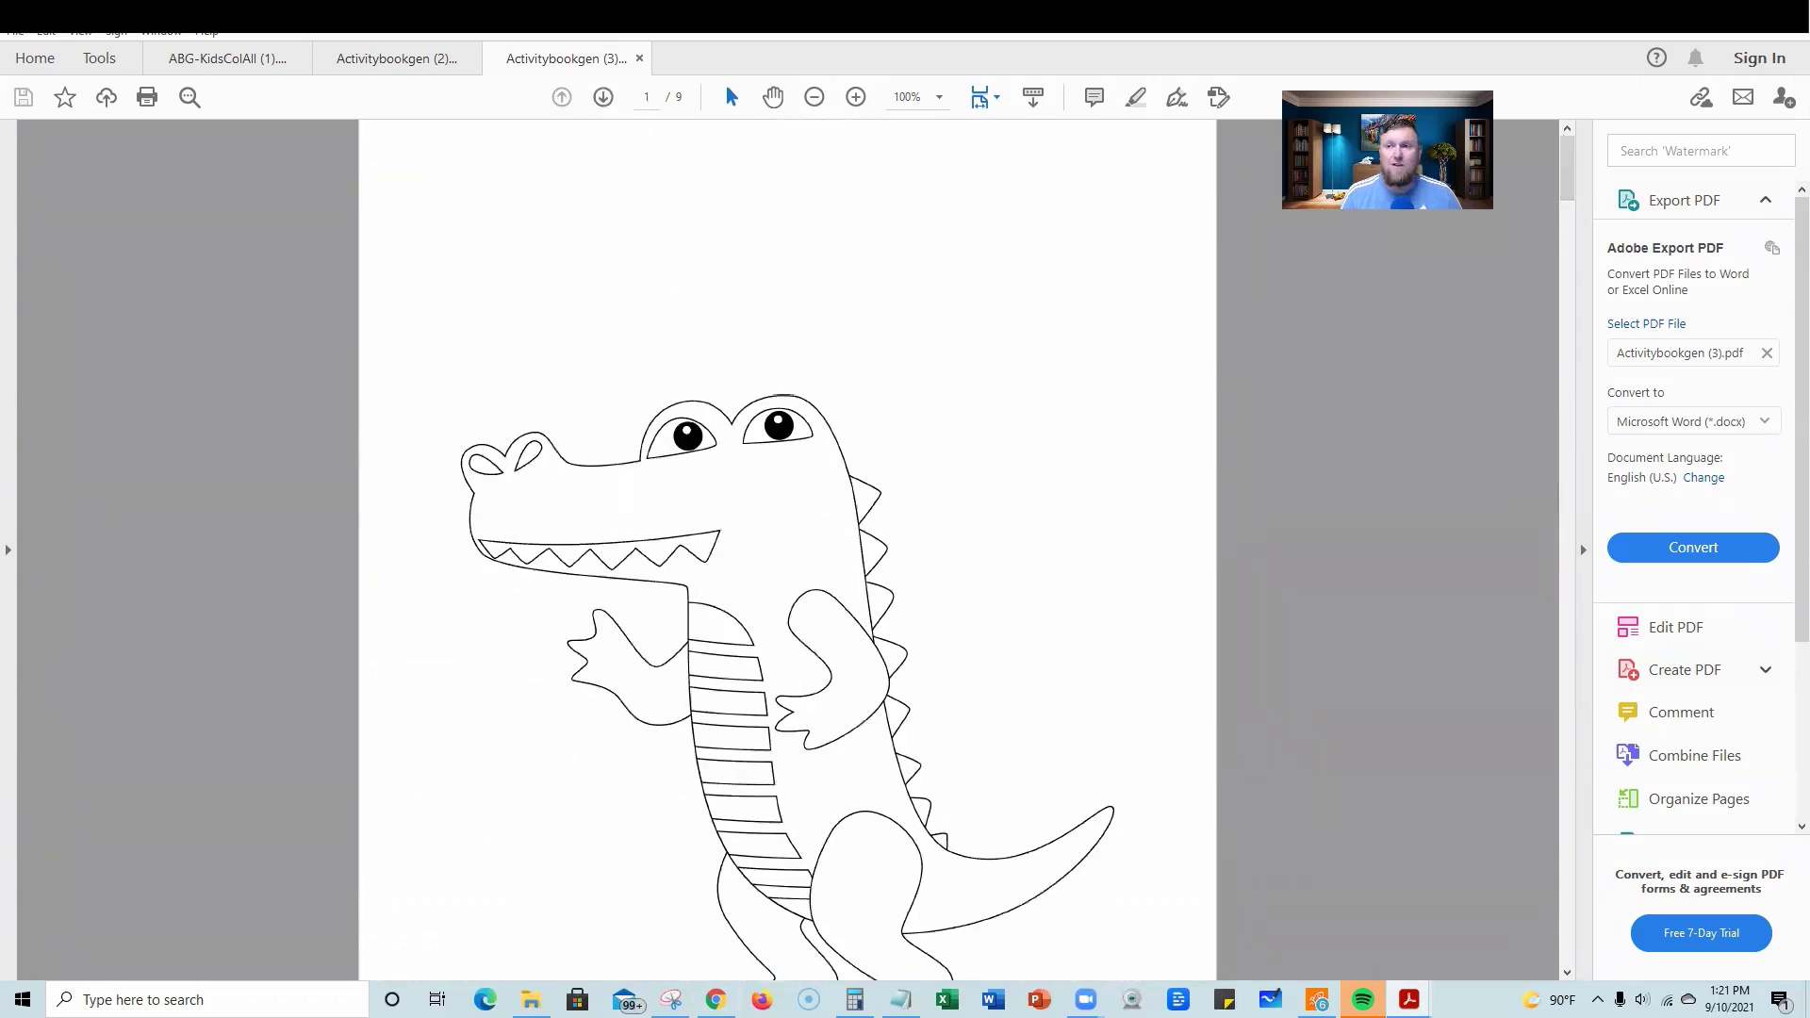
{"action": "key", "text": "alt+Tab"}
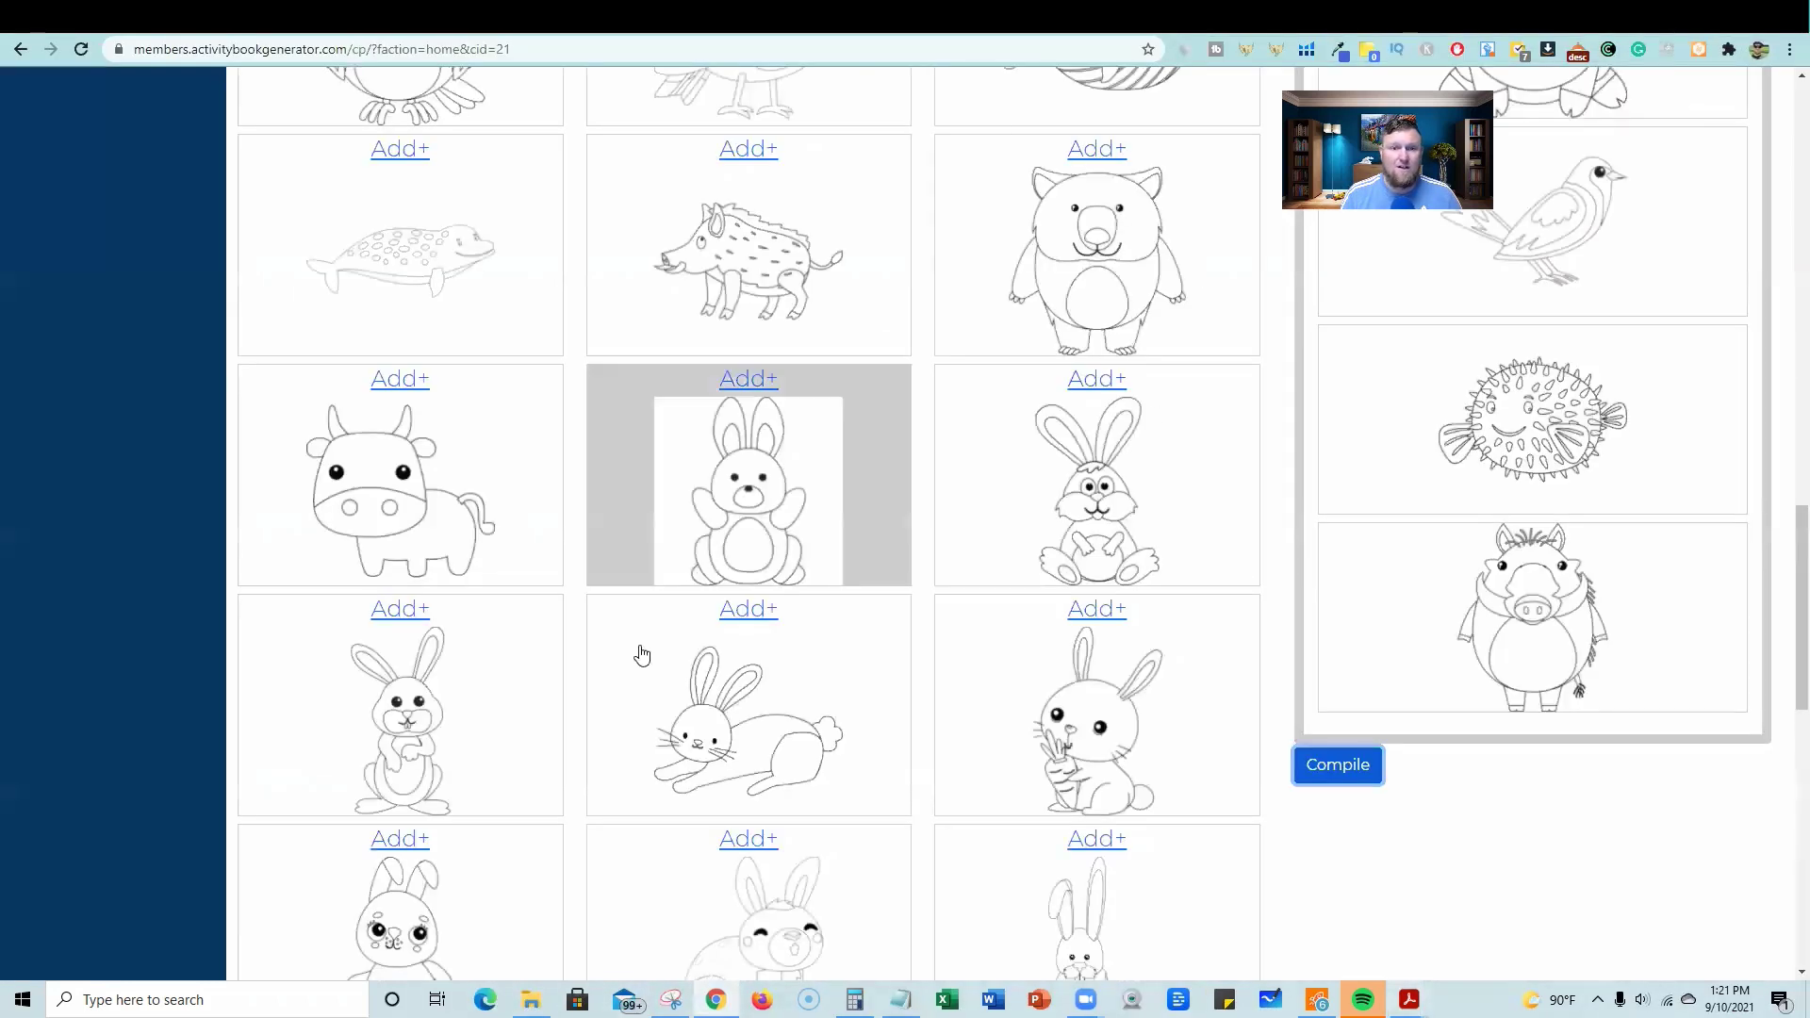
{"action": "scroll", "coordinate": [638, 654], "scroll_direction": "down", "scroll_amount": 4}
{"action": "scroll", "coordinate": [656, 604], "scroll_direction": "down", "scroll_amount": 4}
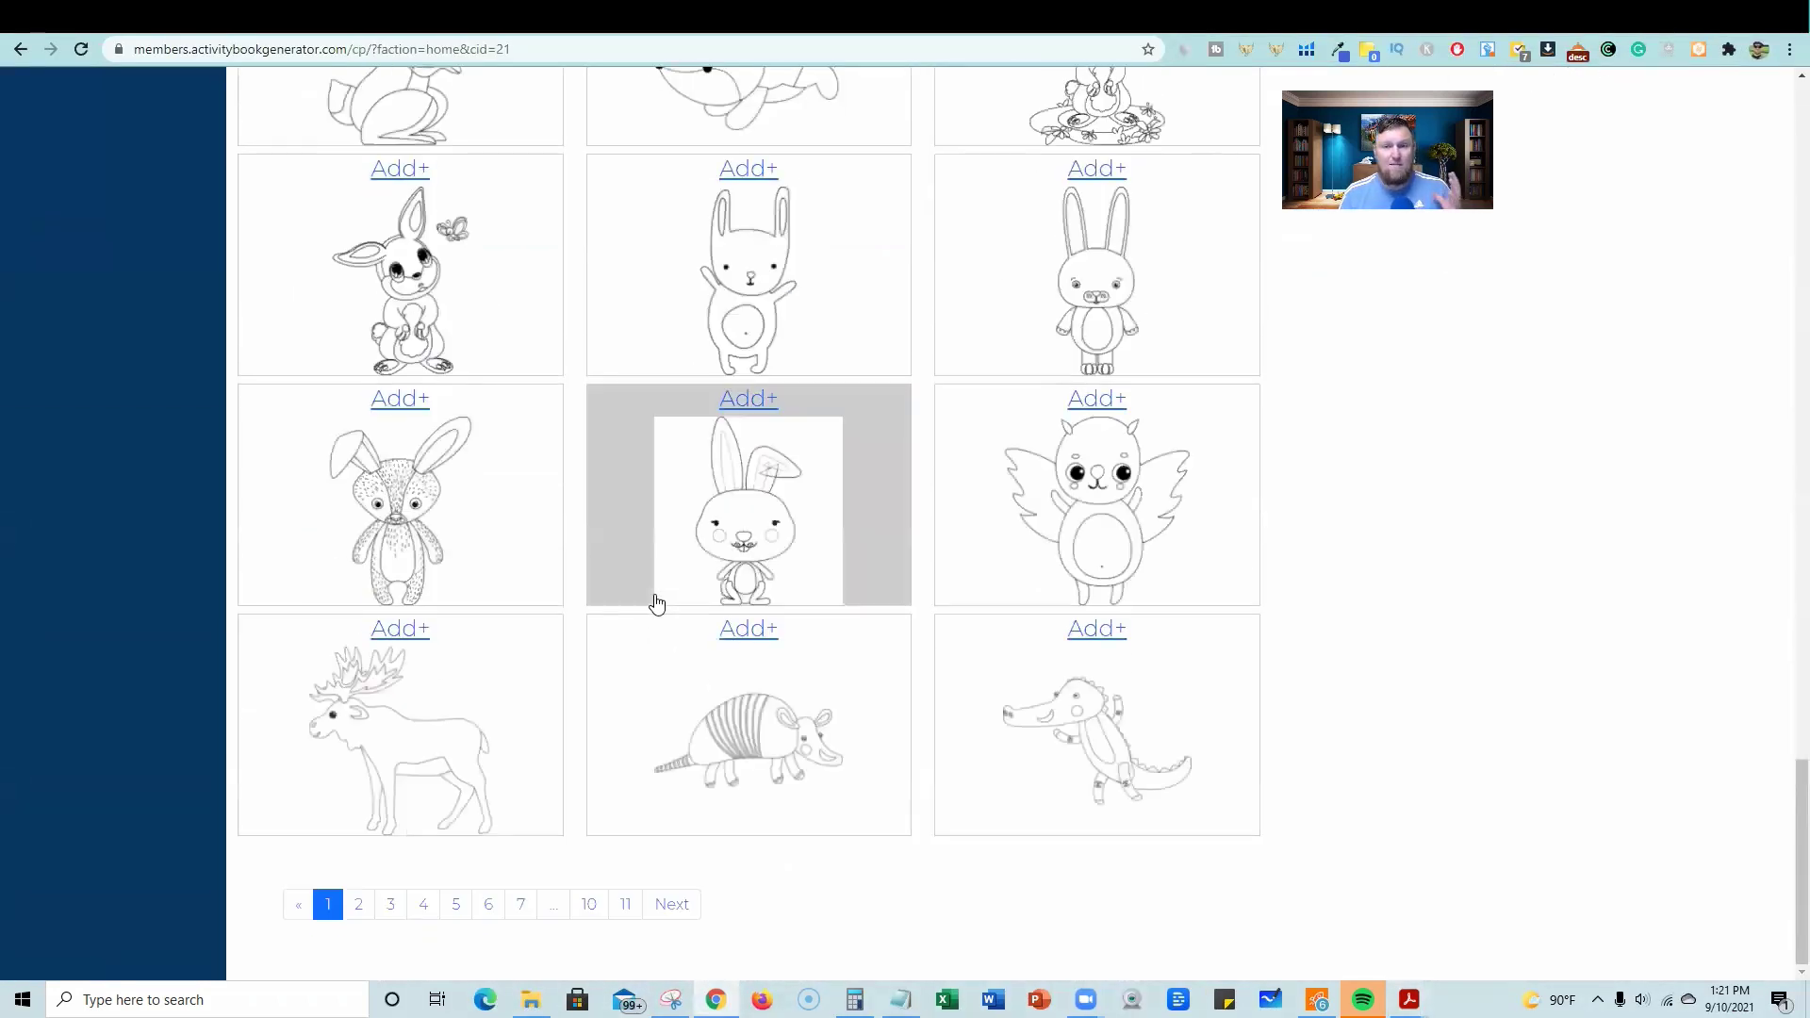
{"action": "scroll", "coordinate": [656, 607], "scroll_direction": "up", "scroll_amount": 6}
{"action": "scroll", "coordinate": [653, 610], "scroll_direction": "up", "scroll_amount": 2}
{"action": "scroll", "coordinate": [652, 610], "scroll_direction": "up", "scroll_amount": 5}
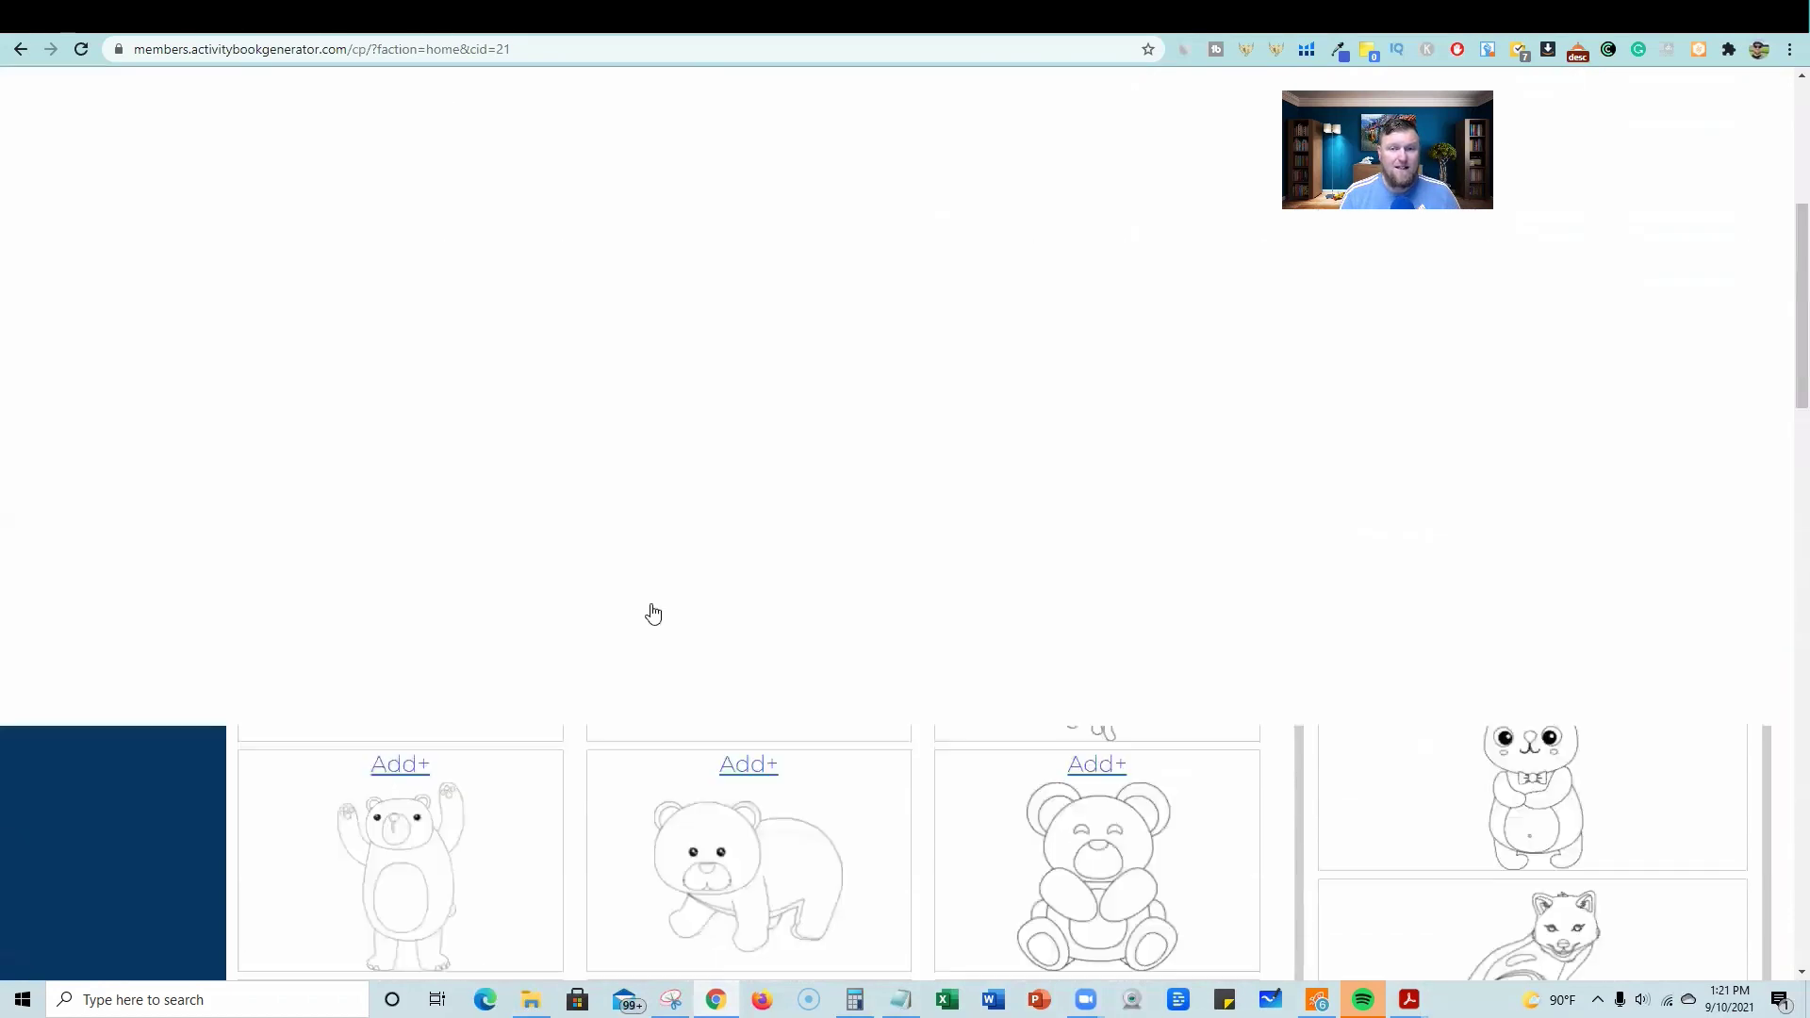
{"action": "scroll", "coordinate": [651, 609], "scroll_direction": "up", "scroll_amount": 3}
{"action": "scroll", "coordinate": [652, 610], "scroll_direction": "up", "scroll_amount": 2}
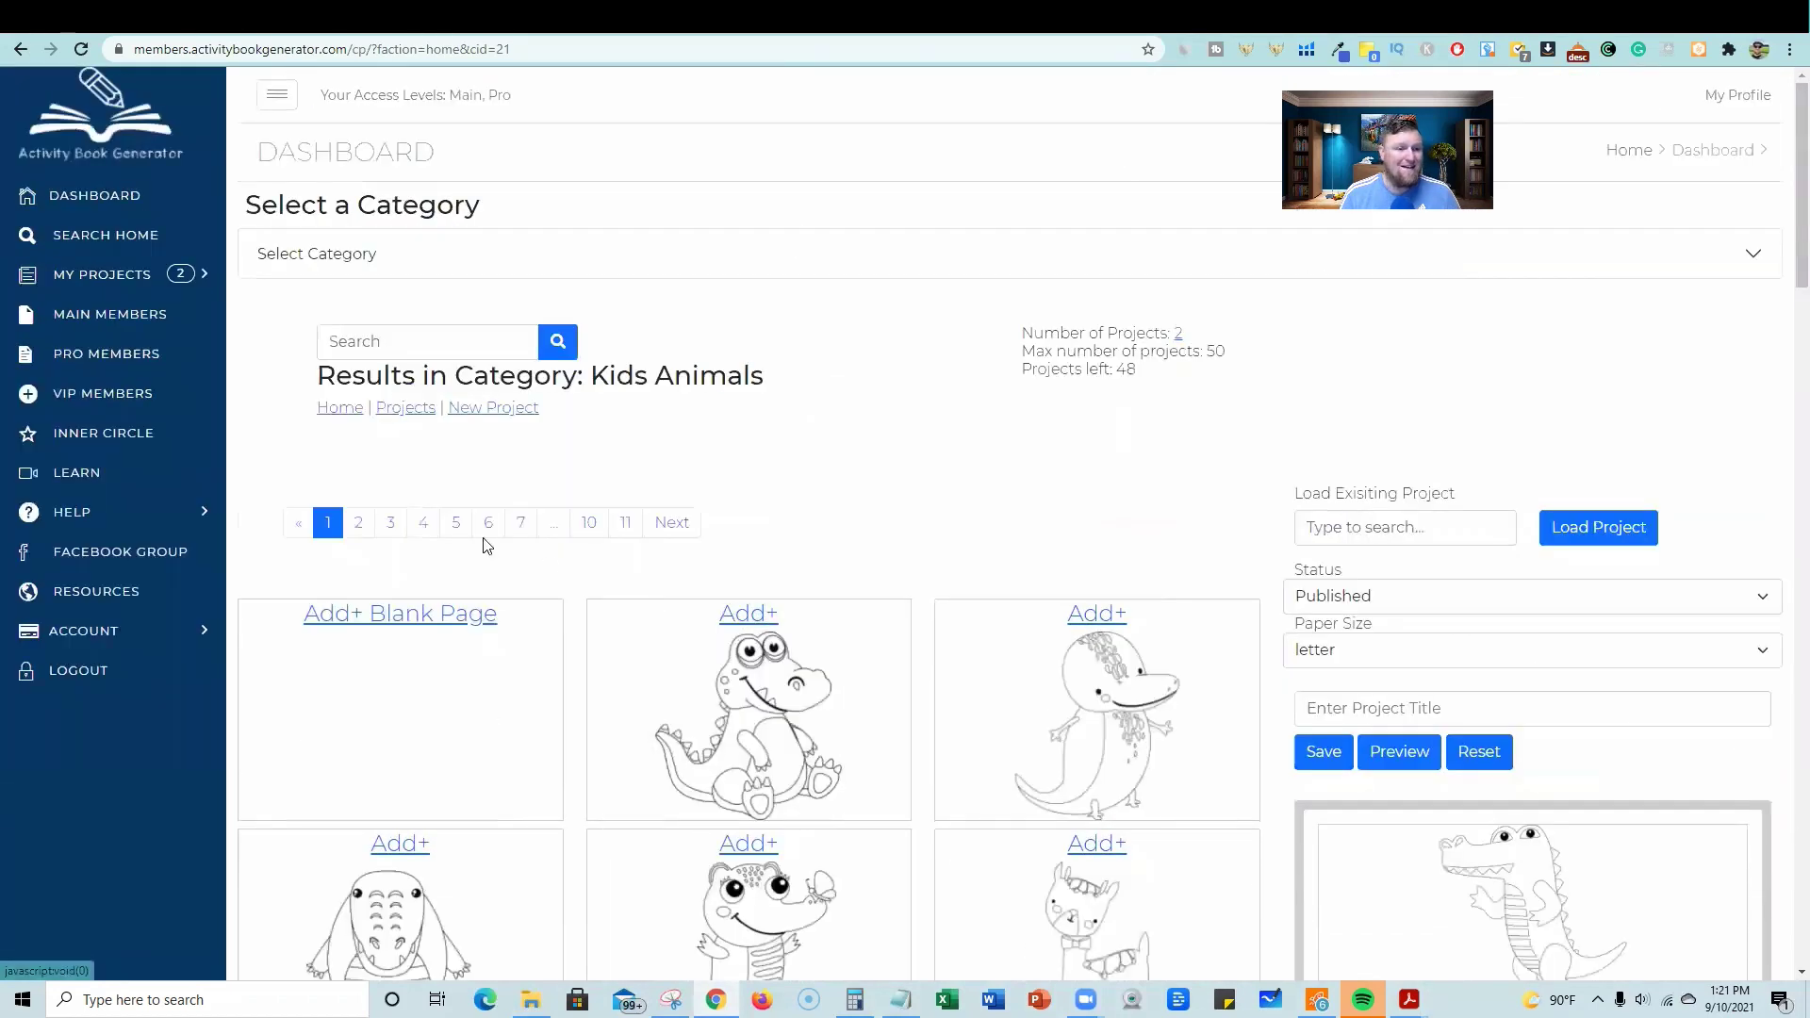